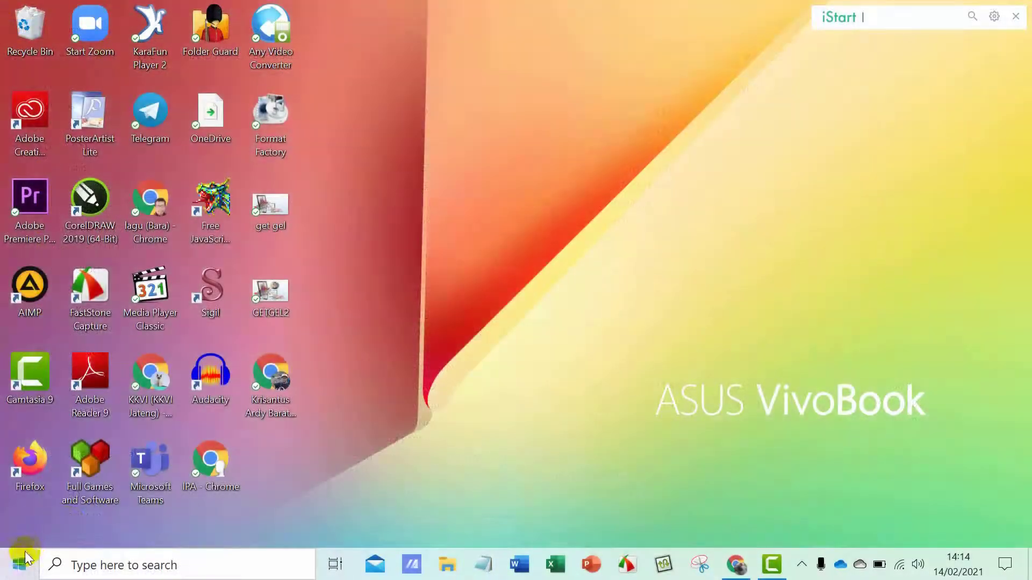
- Open the Windows System page to check the computer's specifications
right_click(21, 564)
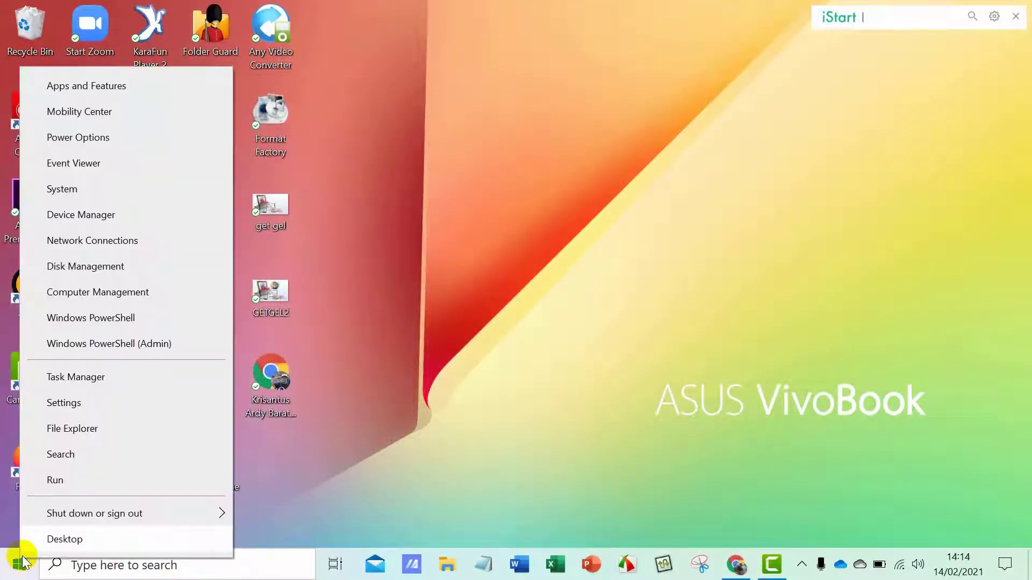
left_click(62, 189)
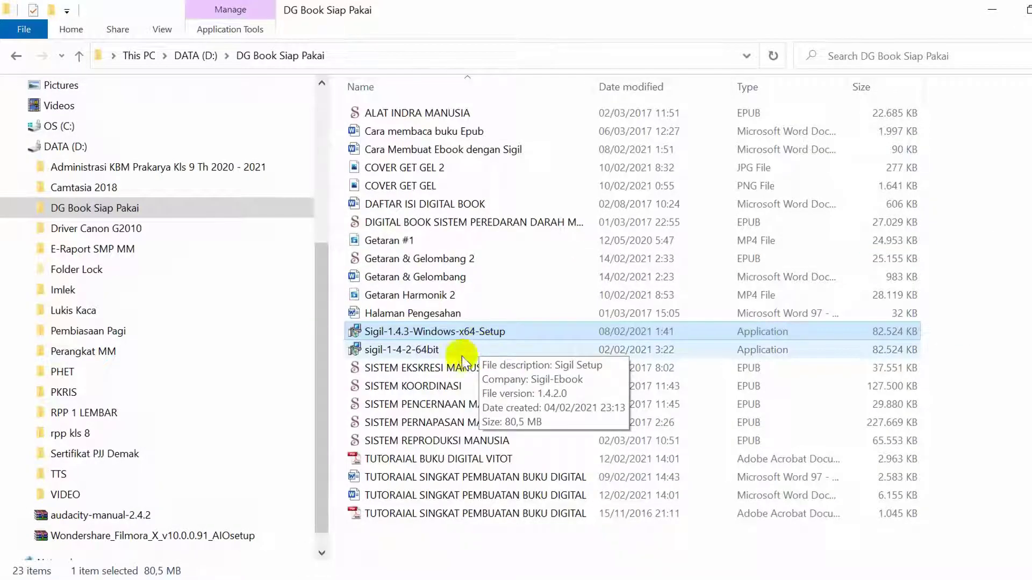
- Start the Sigil-1.4.3-Windows-x64-Setup installer, accept its licence agreement and keep C:\Program Files\Sigil as the destination
left_click(424, 332)
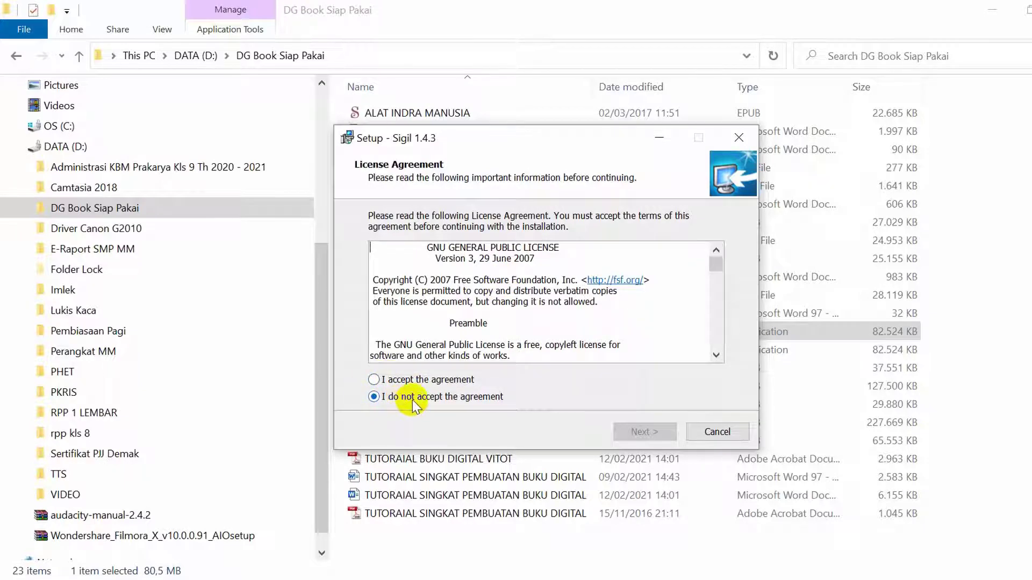
left_click(373, 379)
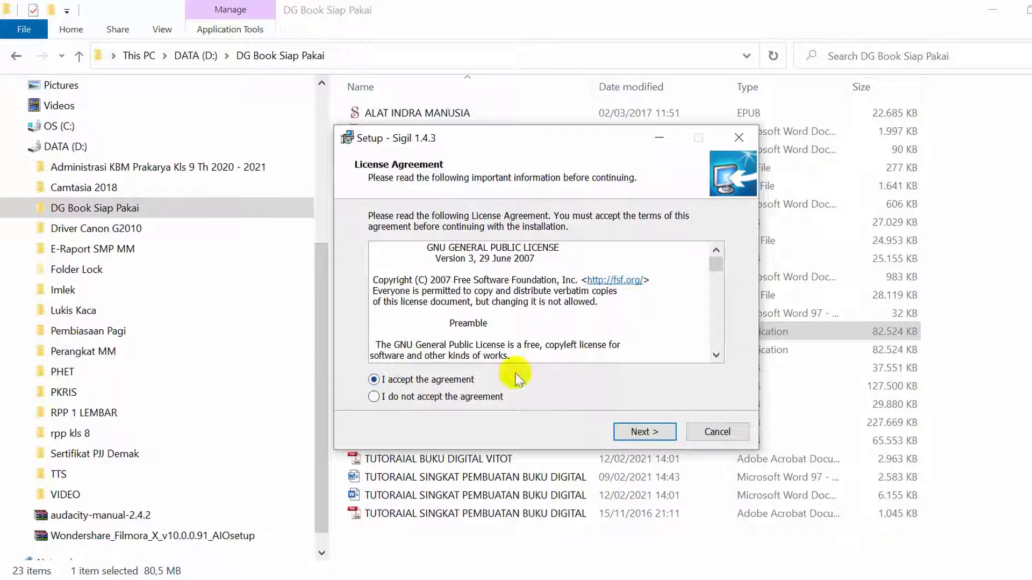
left_click(644, 433)
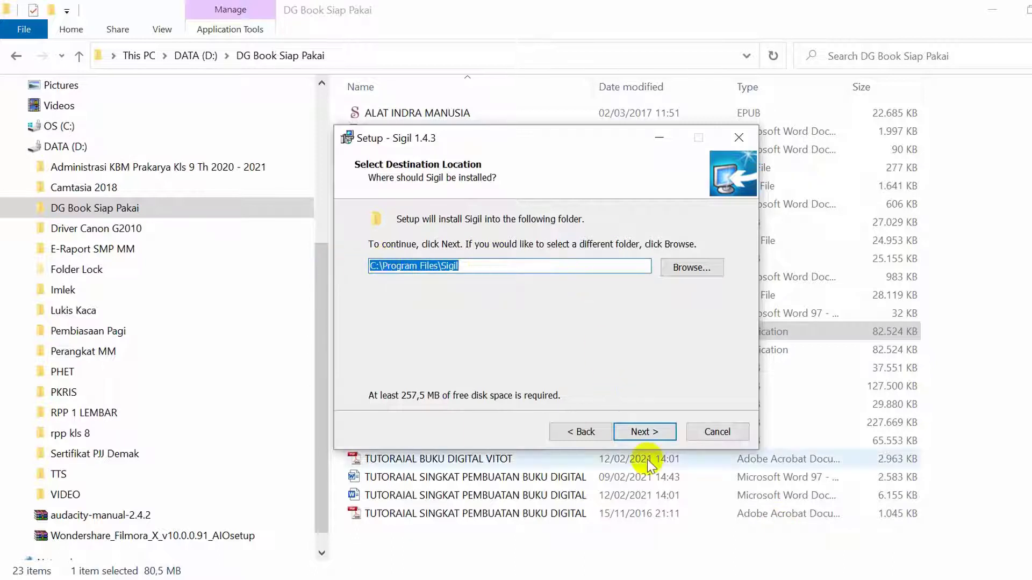
left_click(658, 433)
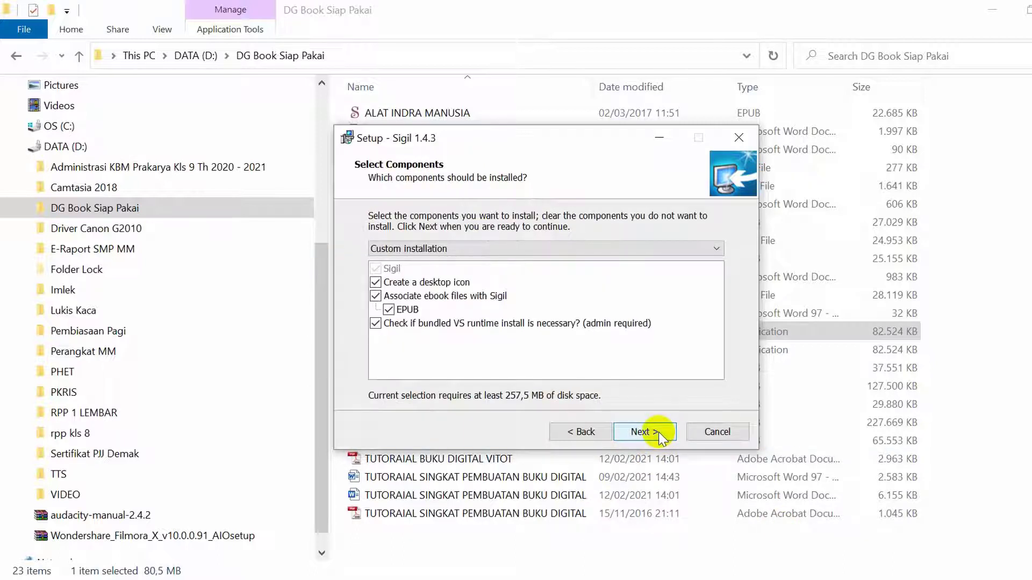
- Clear and reselect the desktop icon, EPUB association and VS runtime check components, and exit the Sigil setup without installing
left_click(376, 282)
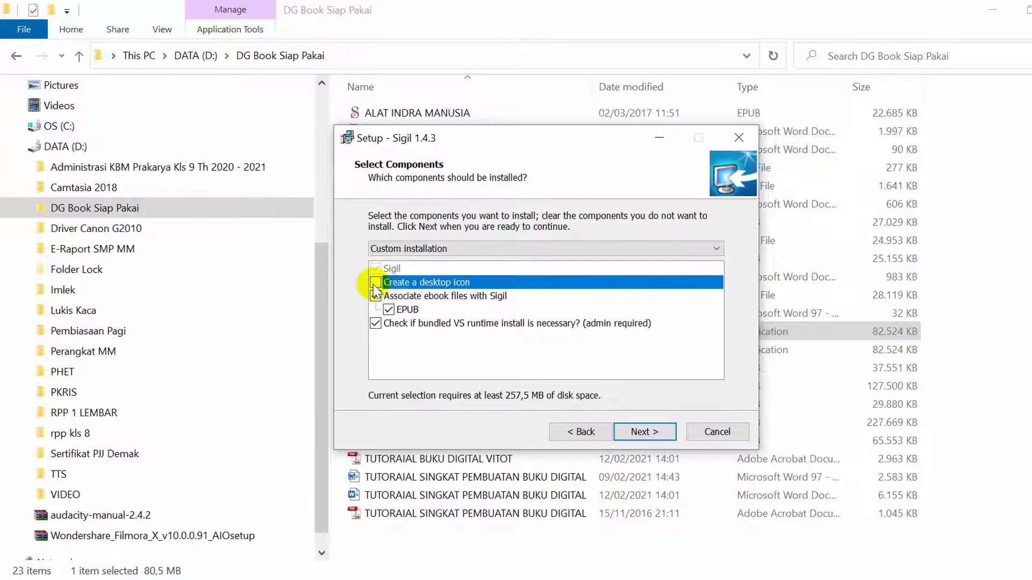
left_click(376, 296)
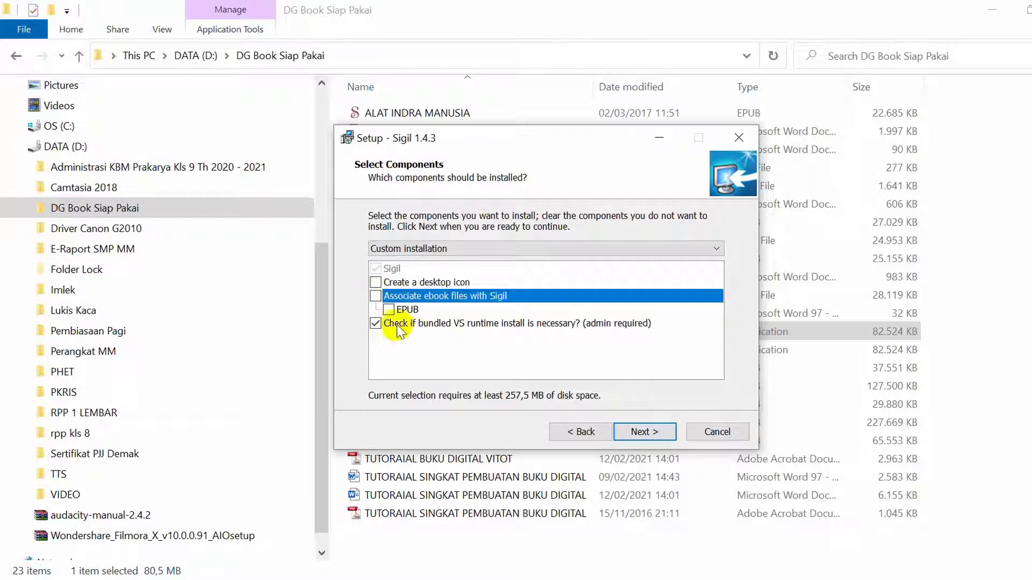
left_click(376, 323)
left_click(375, 282)
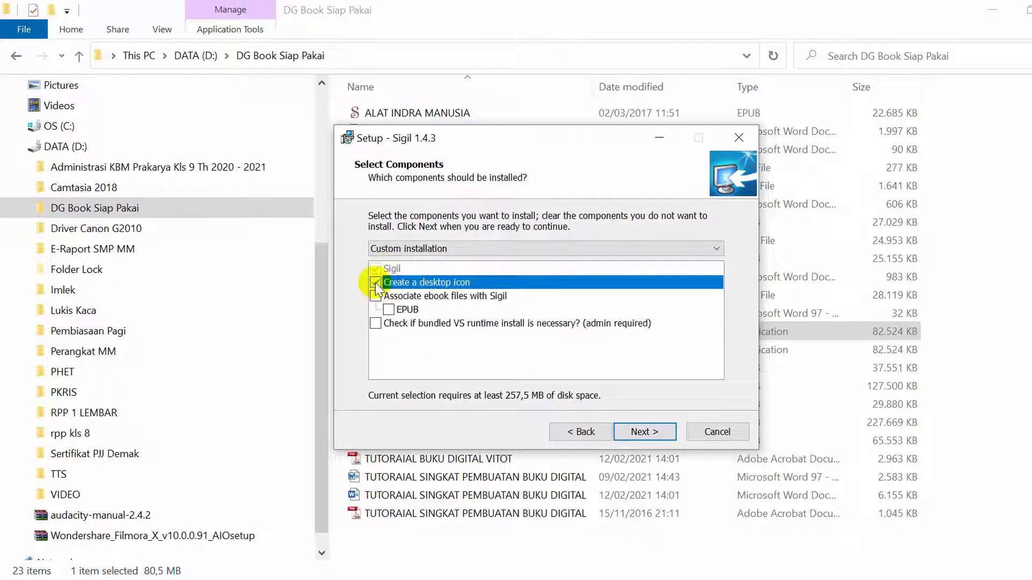
left_click(376, 296)
left_click(388, 309)
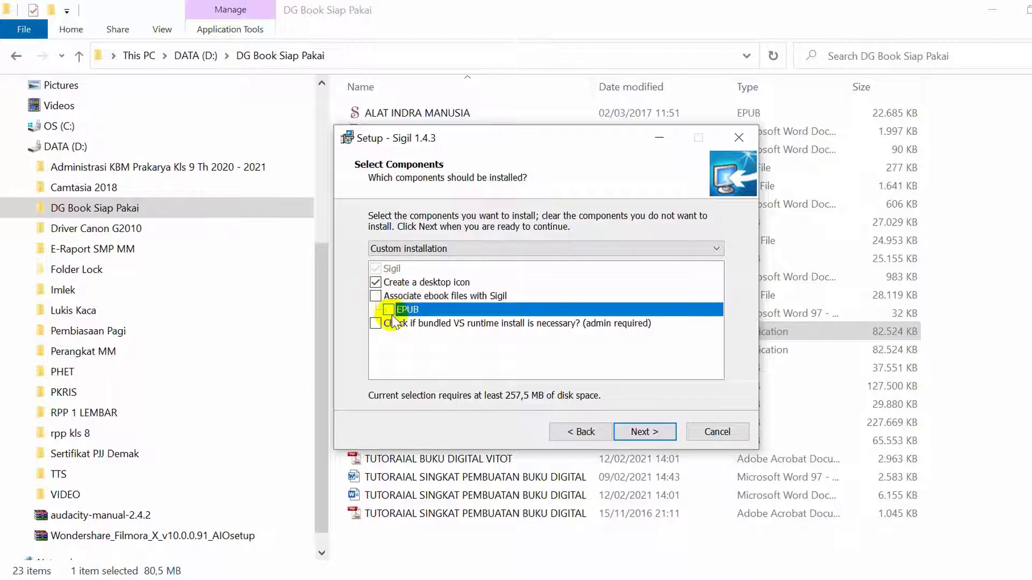
left_click(375, 296)
left_click(375, 323)
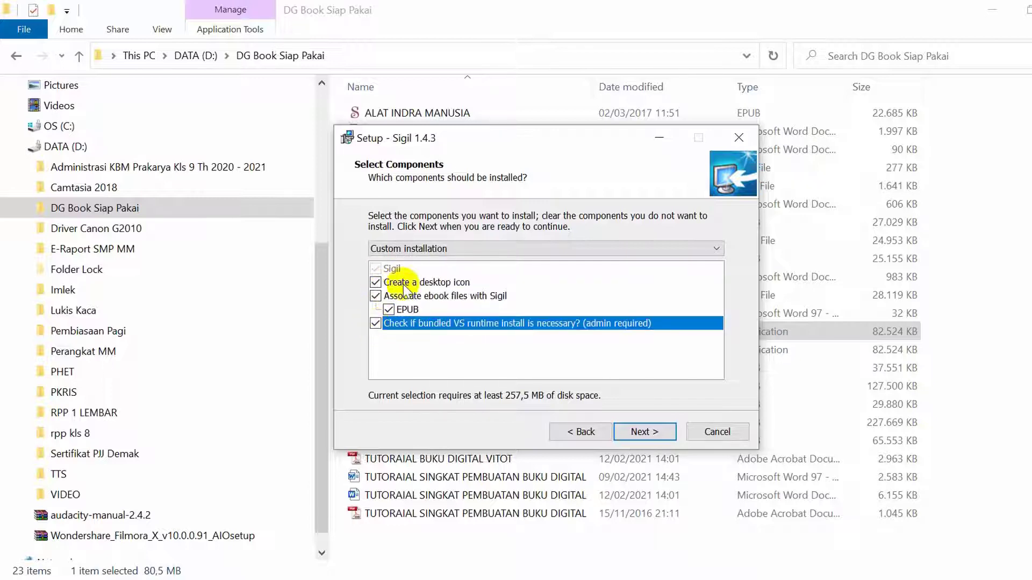
left_click(645, 432)
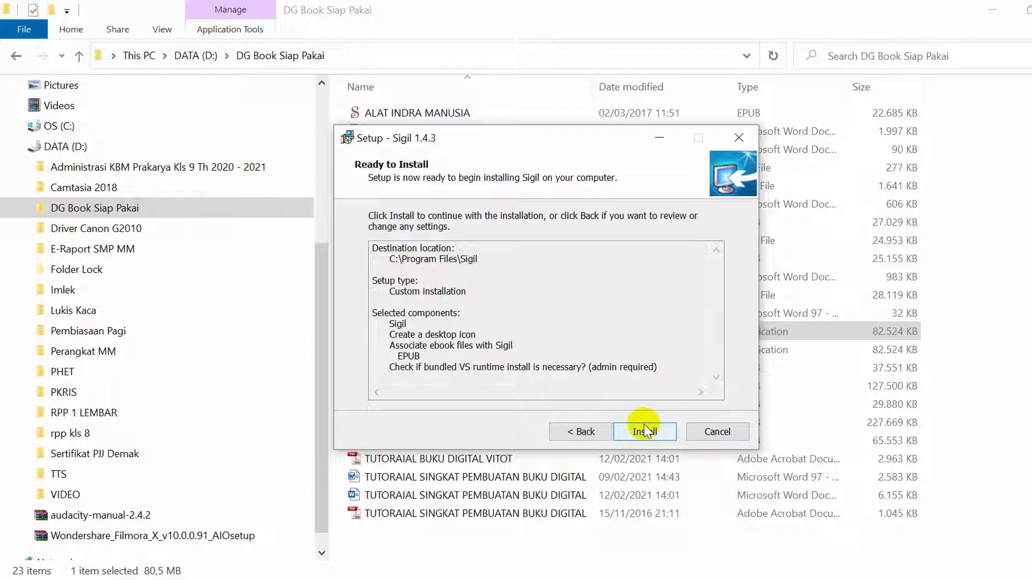
left_click(719, 436)
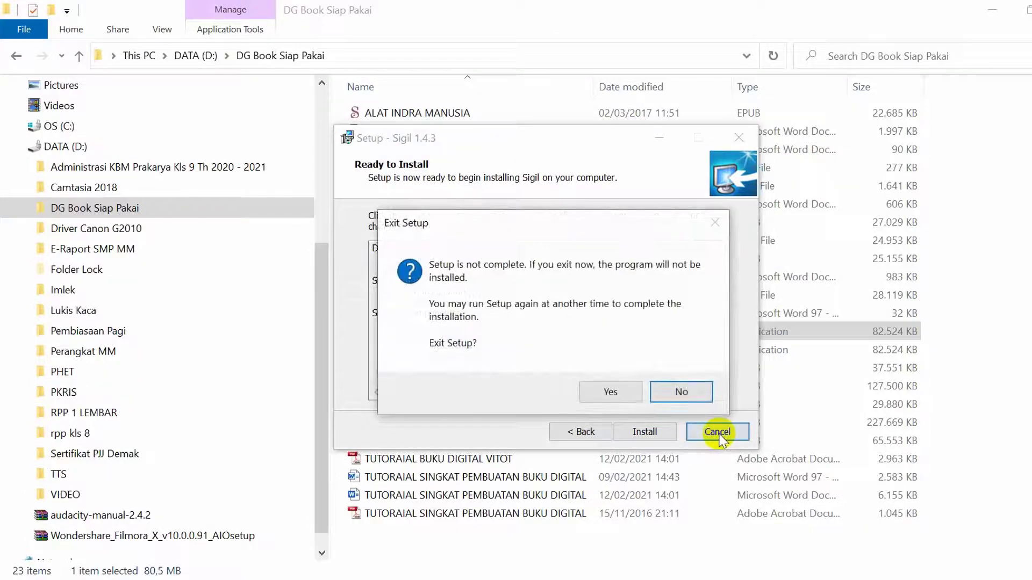
left_click(610, 394)
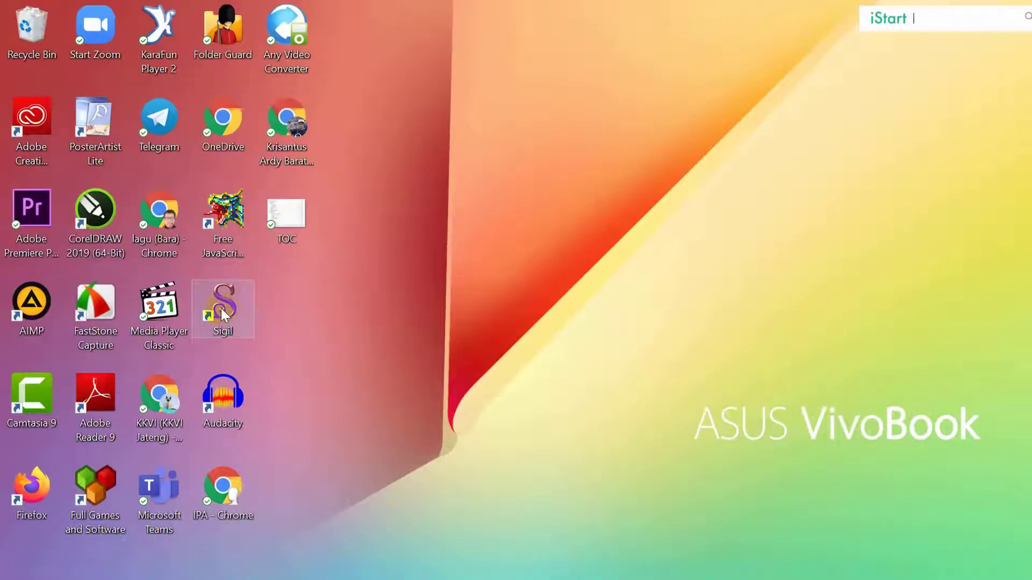
left_click_drag(232, 306, 843, 183)
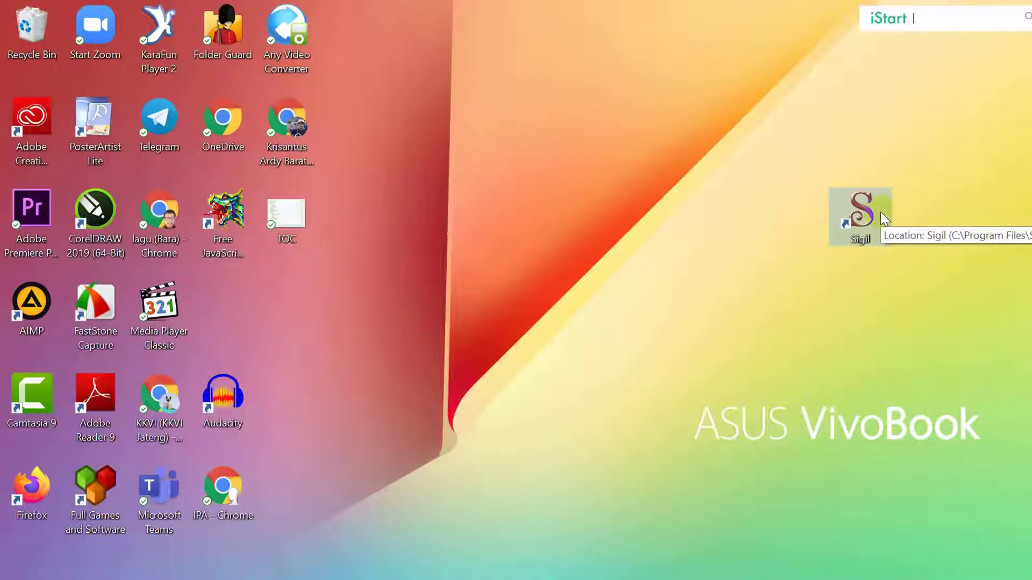
left_click_drag(871, 211, 546, 260)
left_click_drag(220, 308, 233, 300)
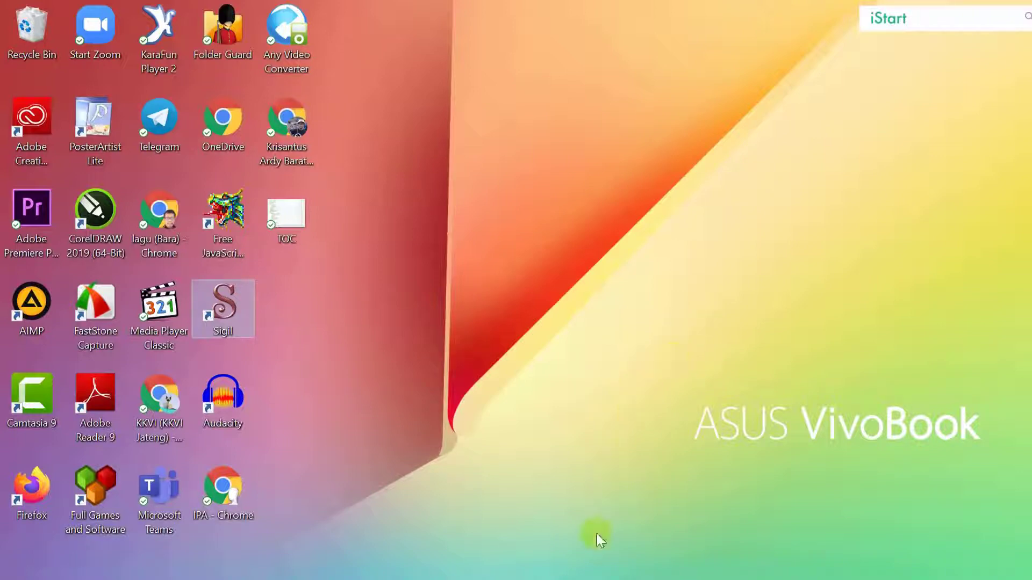
- Switch to the Getaran & Gelombang document in Word and look through its headings, text and figures
mouse_move(567, 579)
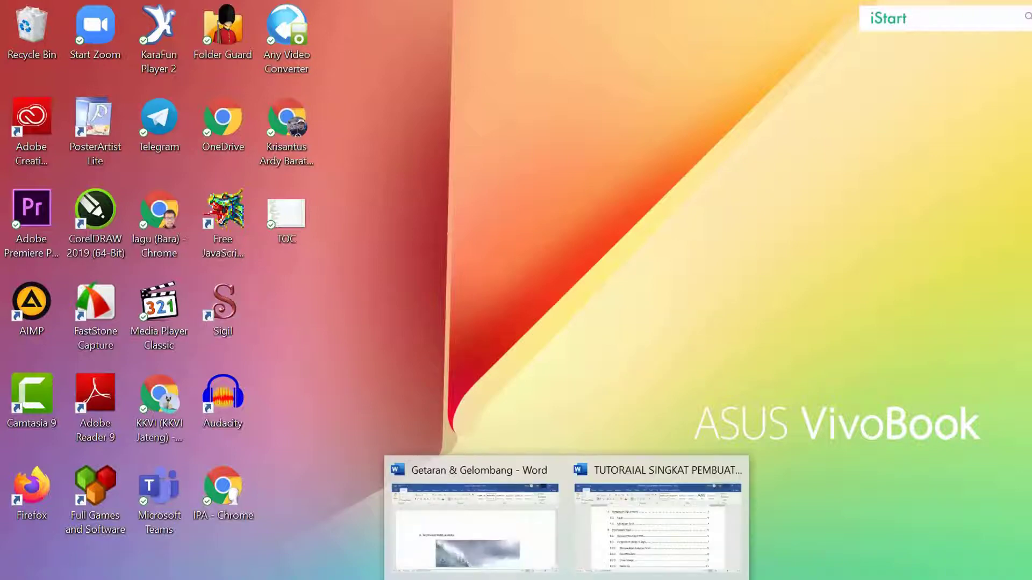
left_click(462, 542)
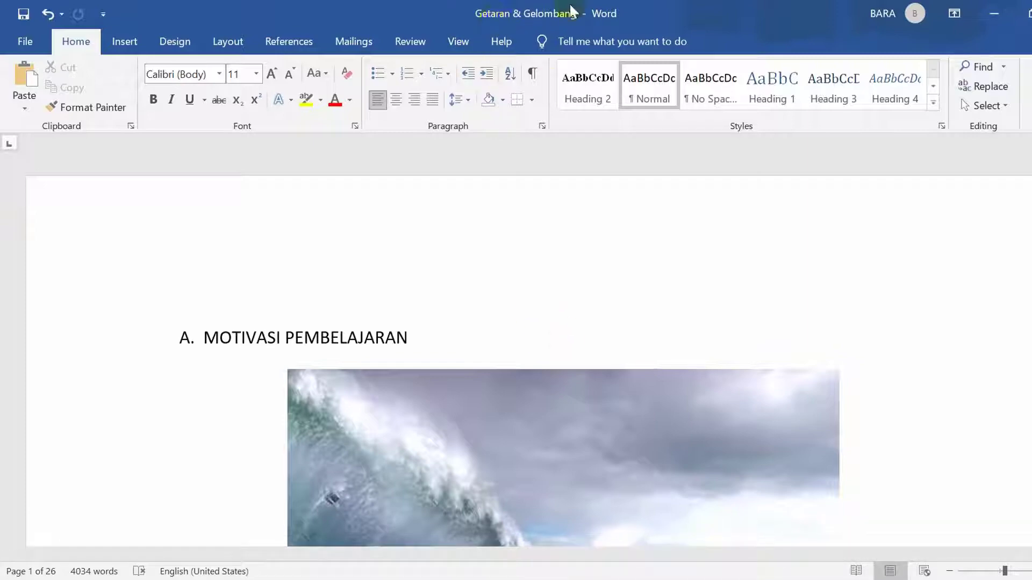
scroll(364, 369, "down", 2)
scroll(569, 346, "up", 2)
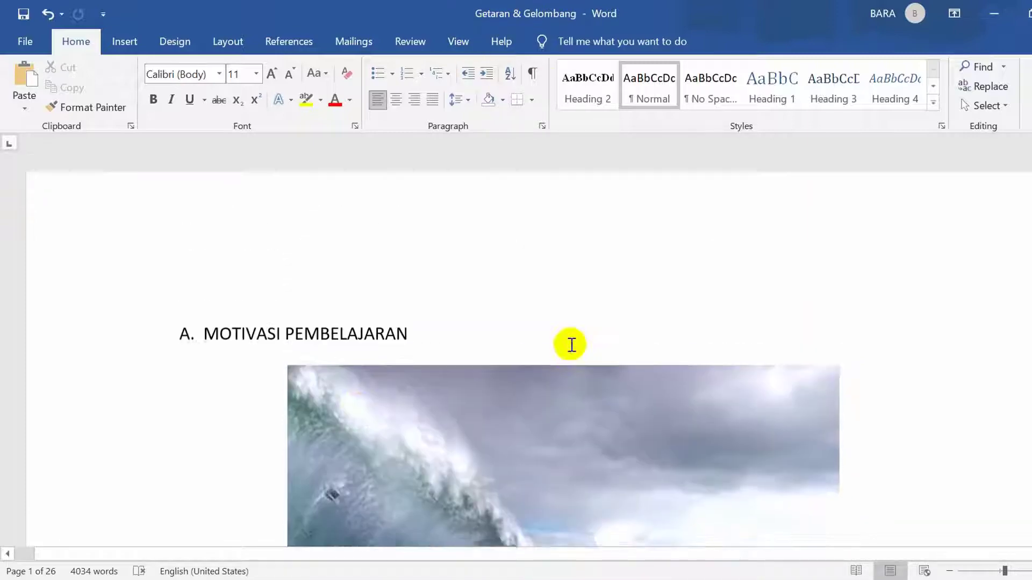
scroll(575, 346, "down", 20)
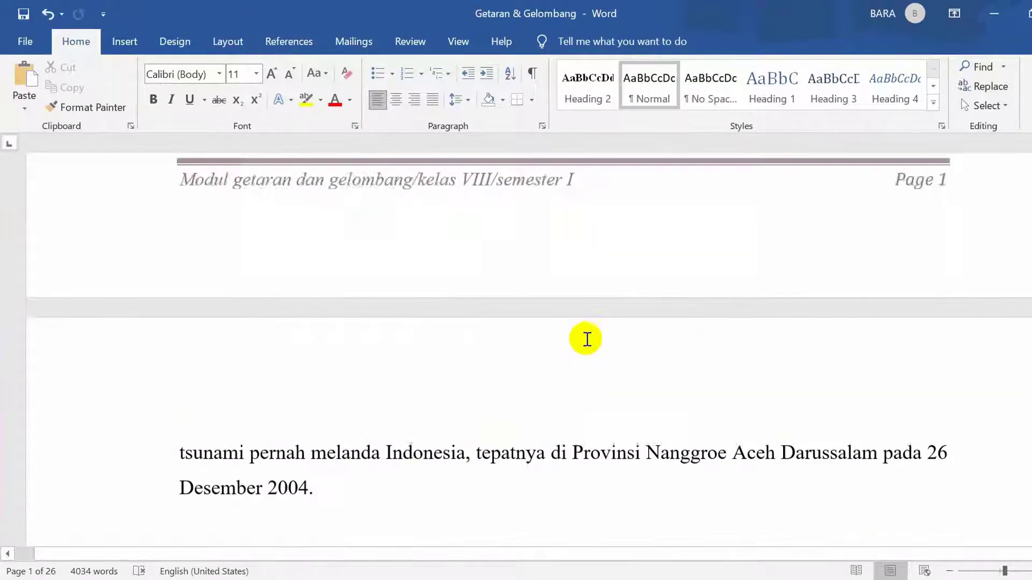
scroll(586, 341, "down", 15)
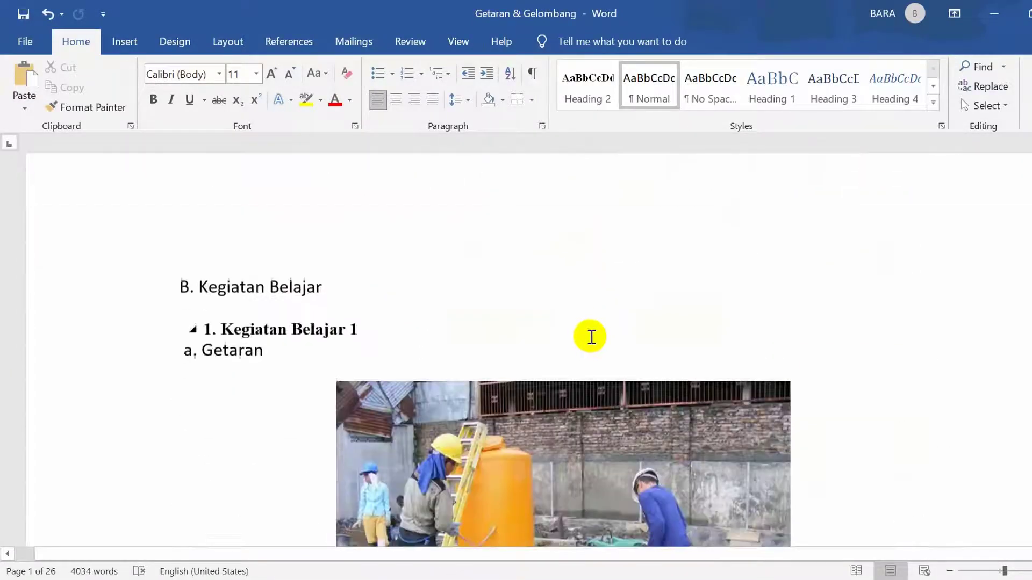
scroll(590, 332, "down", 20)
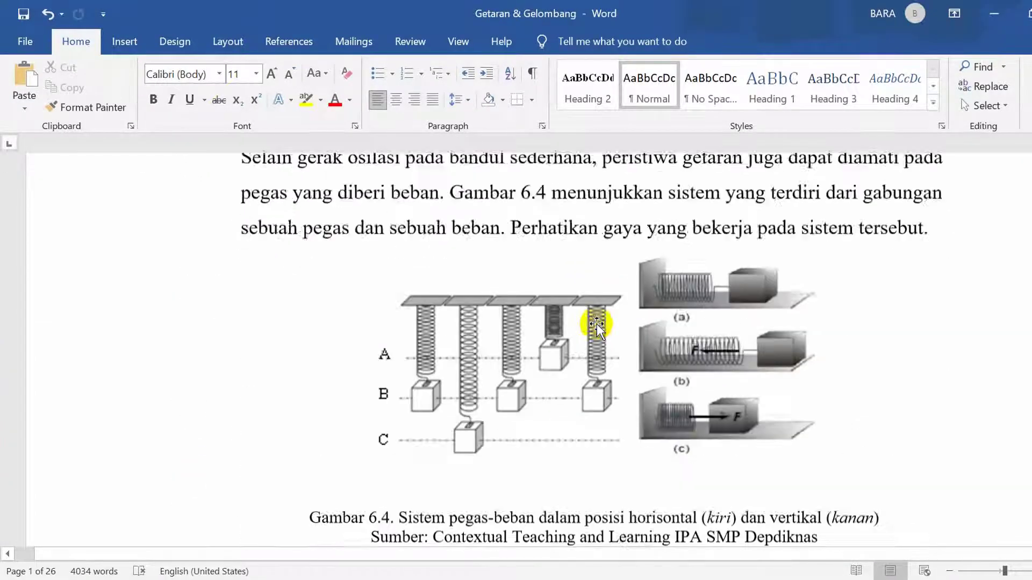
scroll(599, 325, "down", 20)
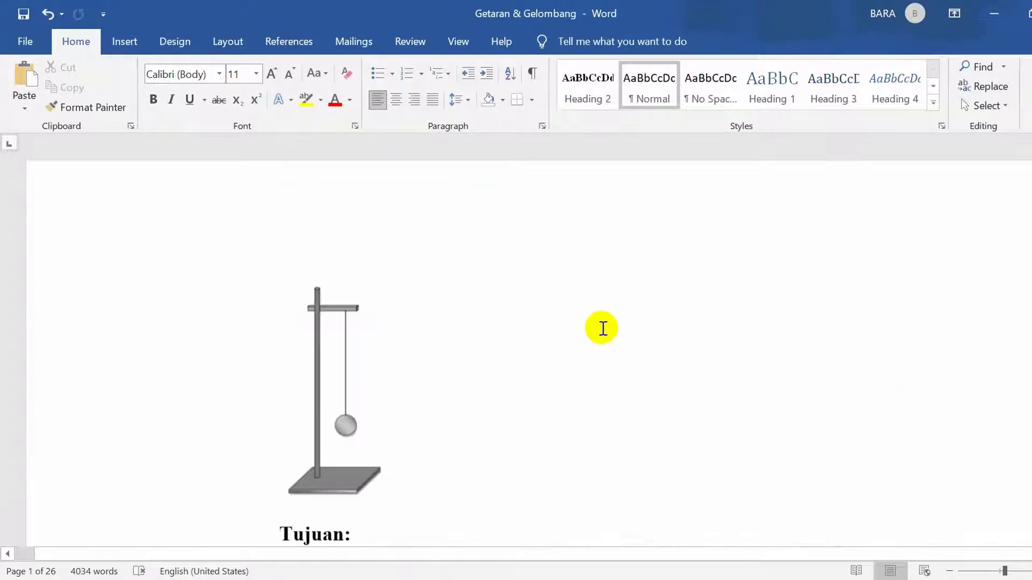
scroll(603, 363, "down", 7)
scroll(605, 349, "up", 4)
scroll(640, 355, "down", 3)
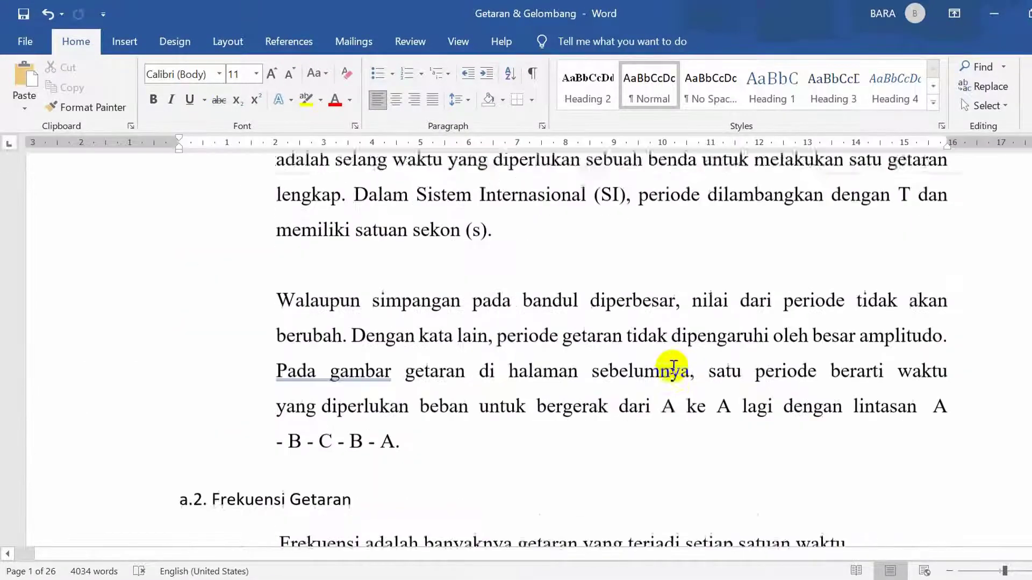
scroll(673, 367, "down", 20)
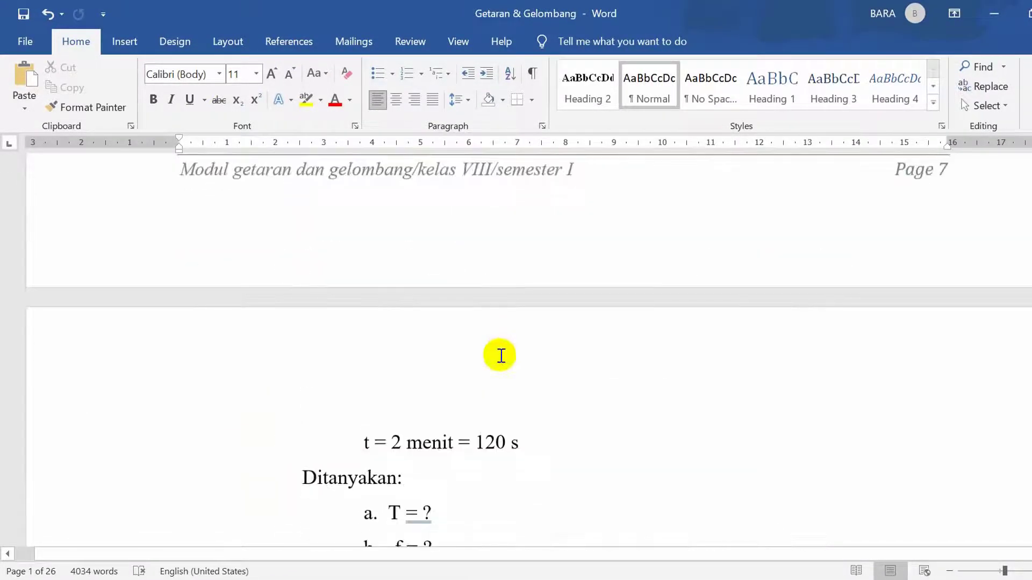
scroll(677, 322, "down", 13)
scroll(655, 357, "up", 5)
scroll(651, 354, "up", 20)
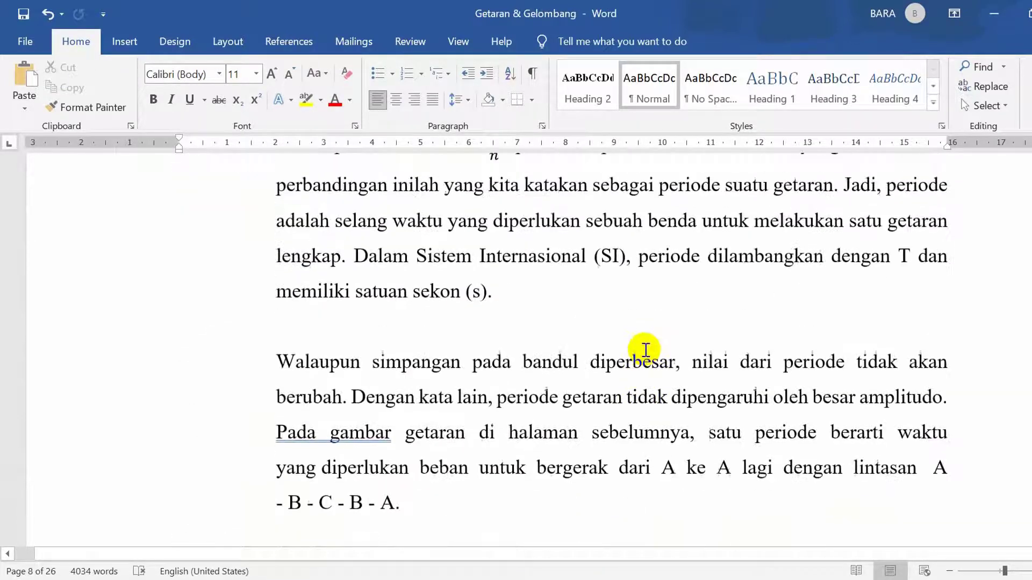
scroll(643, 347, "up", 20)
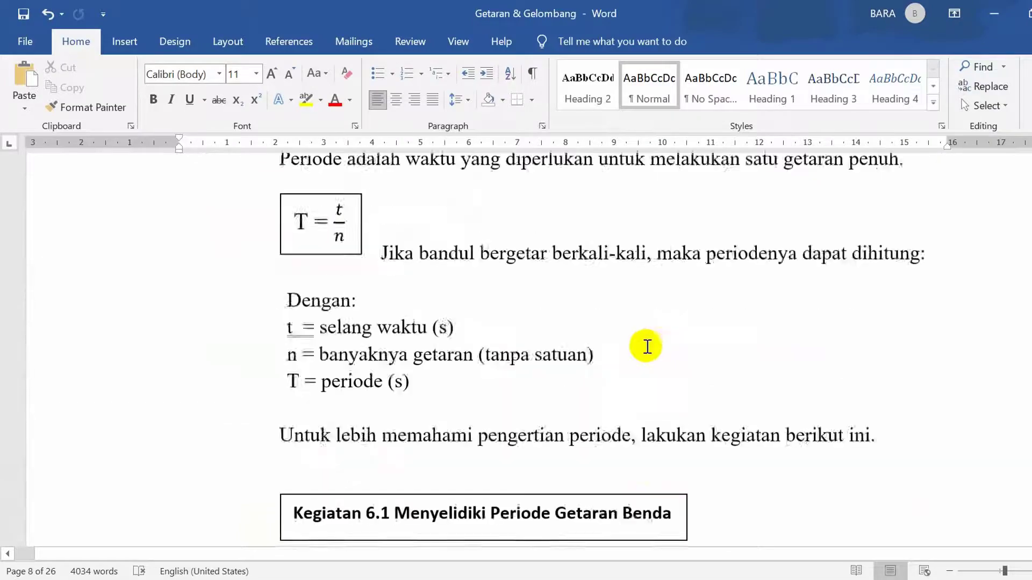
scroll(644, 342, "up", 20)
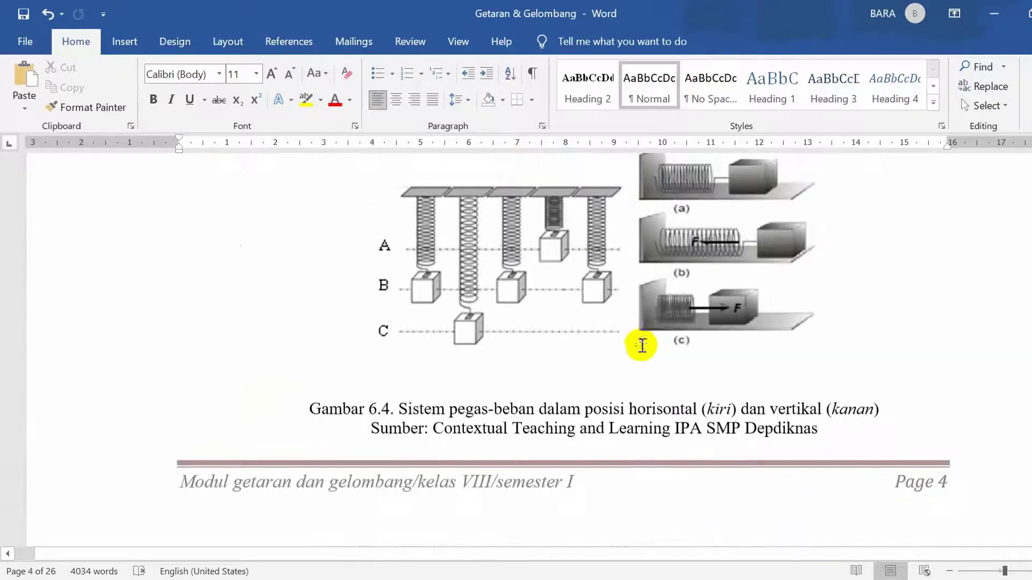
scroll(641, 344, "up", 20)
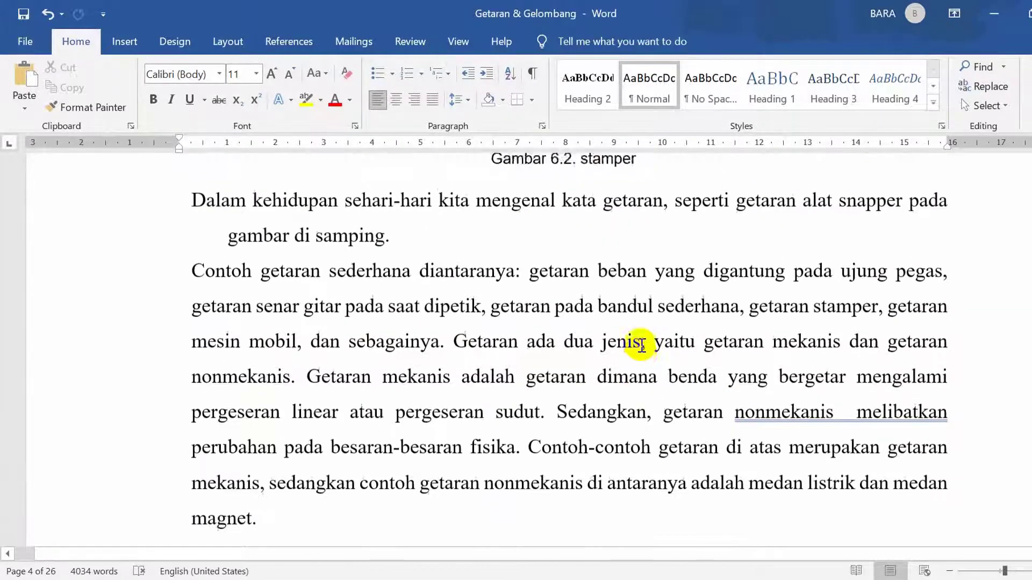
scroll(642, 345, "up", 5)
scroll(641, 344, "up", 20)
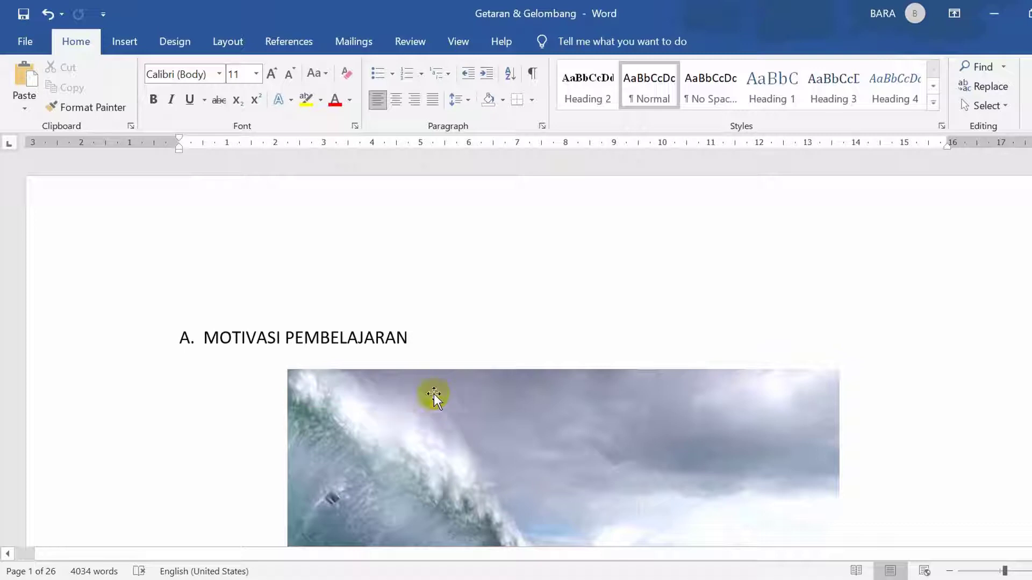
- Switch to TOC.JPG in Photos to examine the planned heading levels, and close it to return to the Word document
left_click(449, 336)
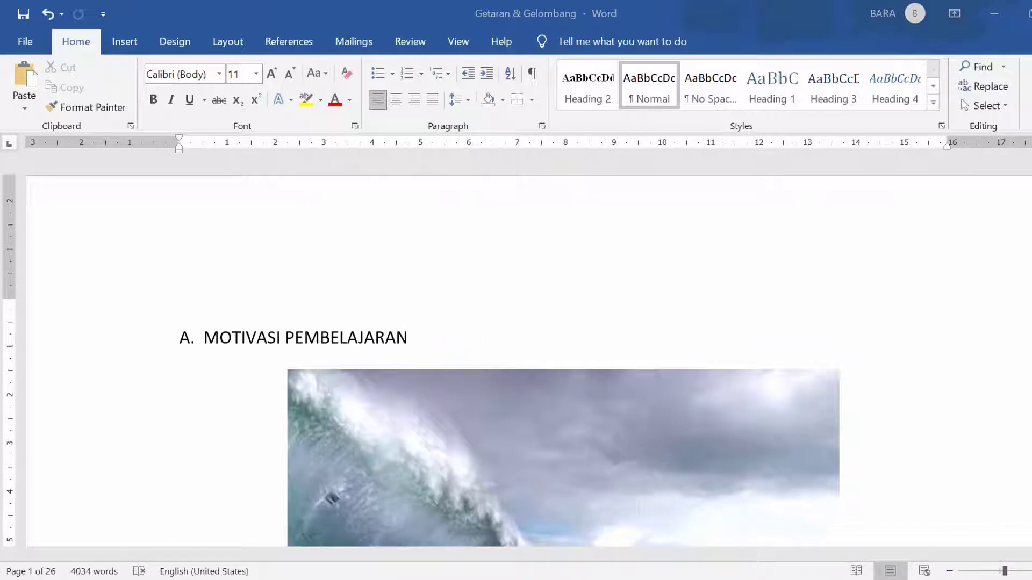
key("alt+Tab")
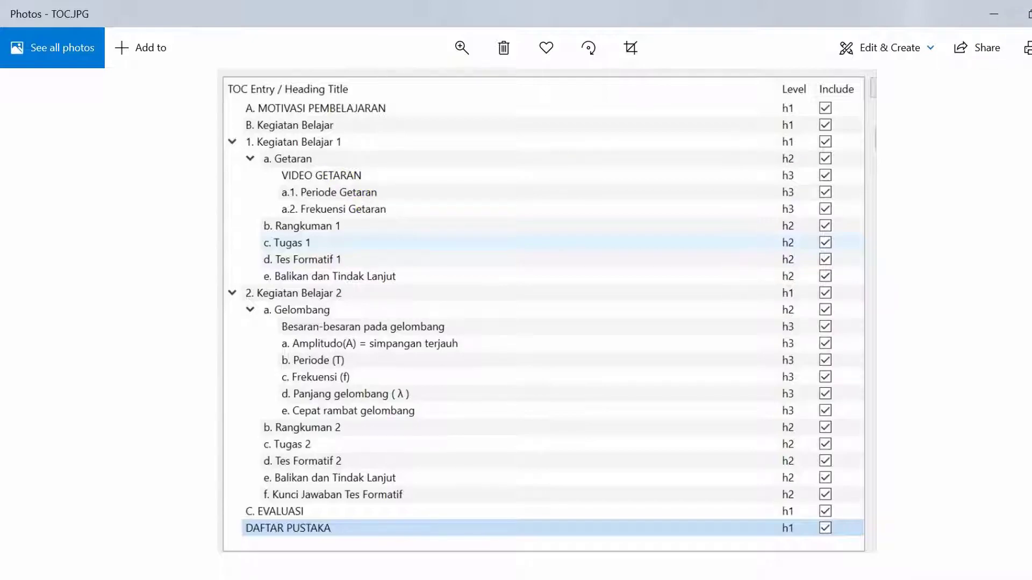
key("alt+F4")
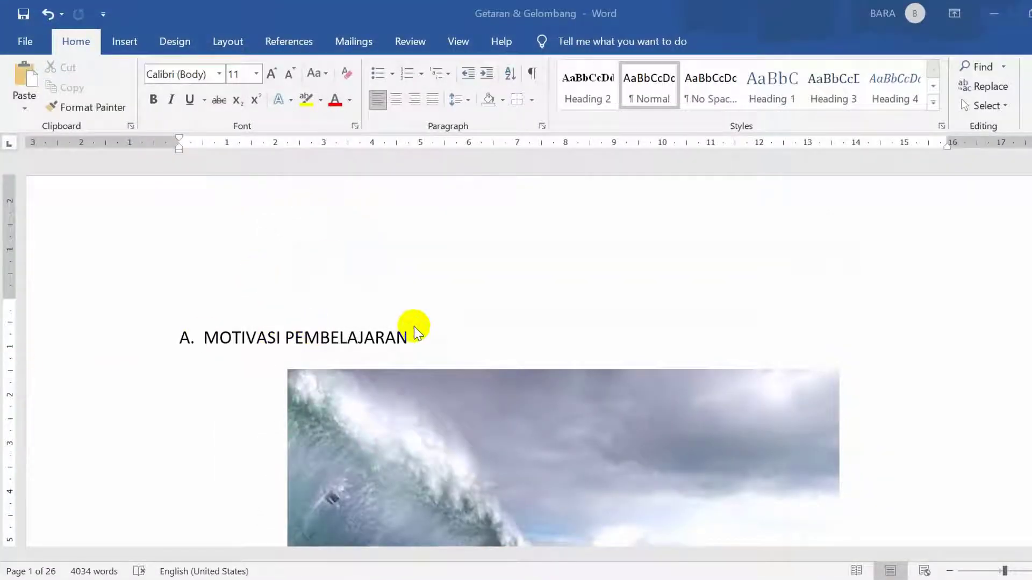
- Apply the Heading 1 style to the "A. MOTIVASI PEMBELAJARAN" title on page 1
scroll(457, 338, "down", 10)
scroll(499, 343, "up", 10)
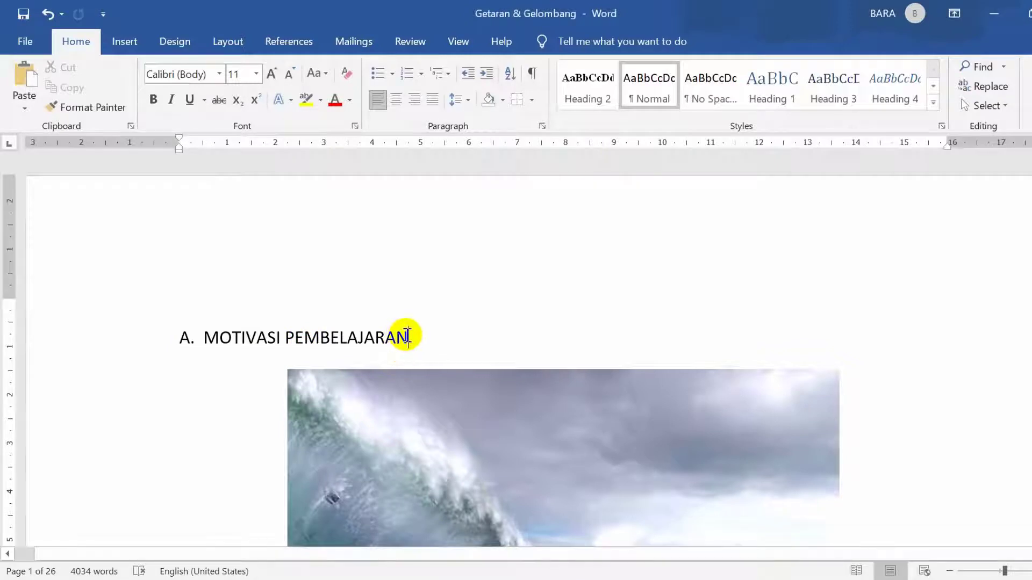
left_click(406, 336)
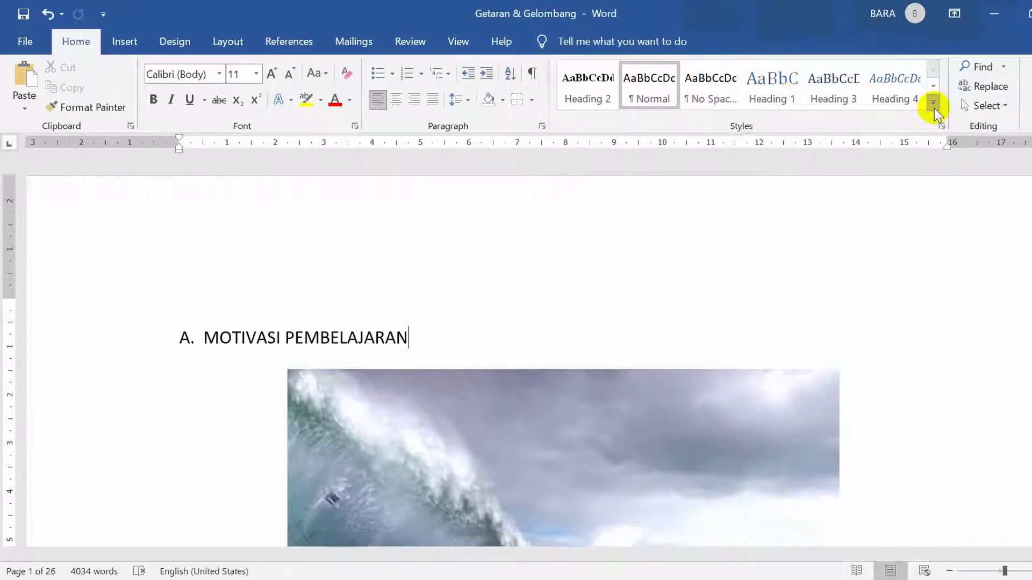
left_click(934, 103)
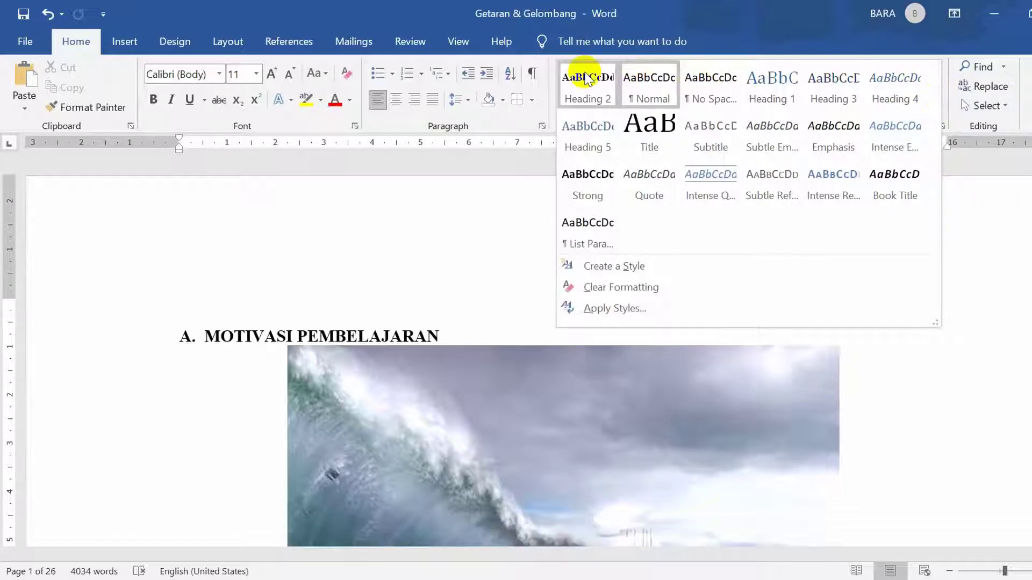
left_click(788, 97)
- Apply the Heading 1 style to the "B. Kegiatan Belajar" title on page 3
scroll(672, 207, "down", 2)
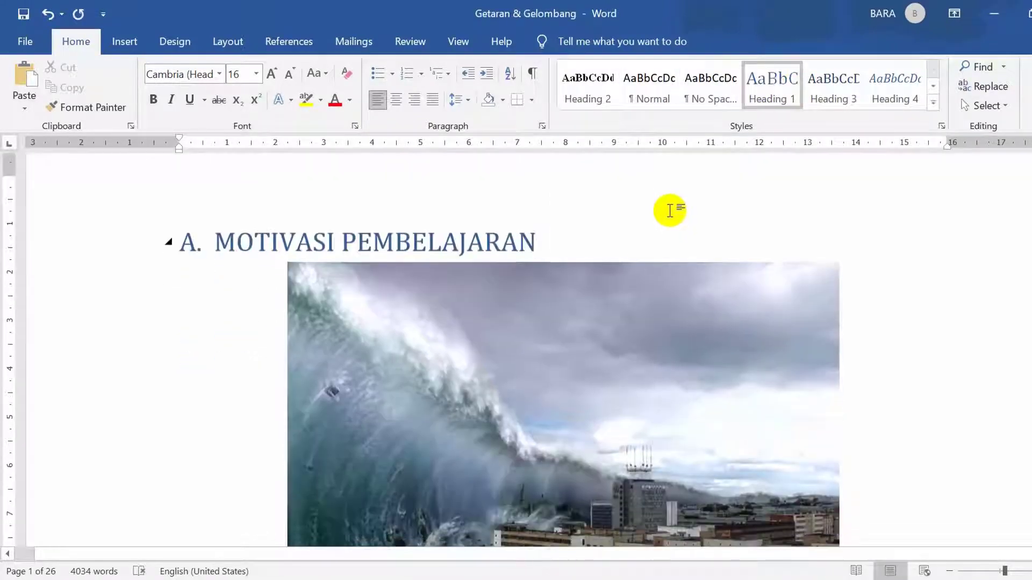
scroll(669, 210, "down", 10)
scroll(667, 195, "down", 12)
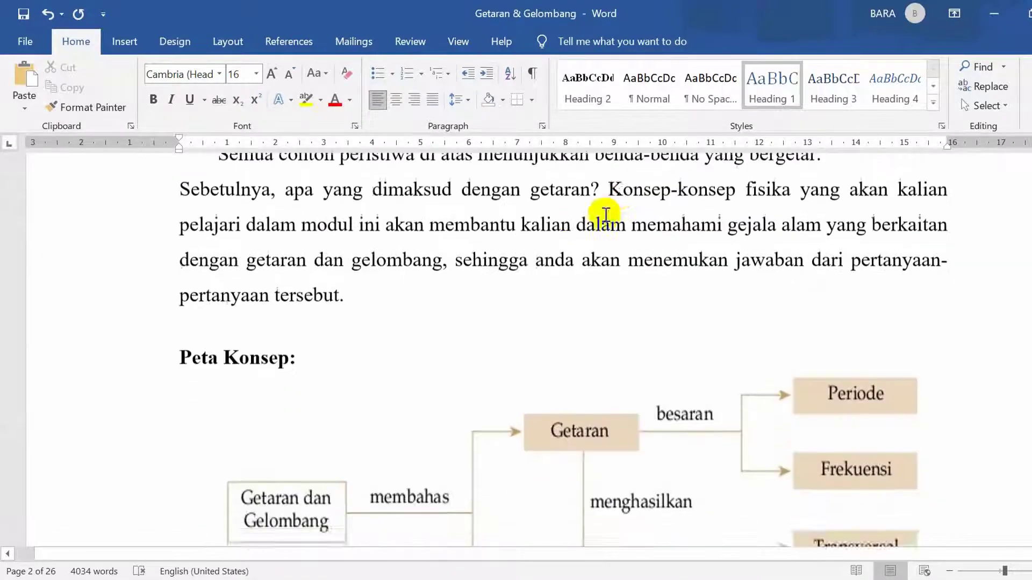
scroll(606, 214, "down", 8)
left_click(339, 288)
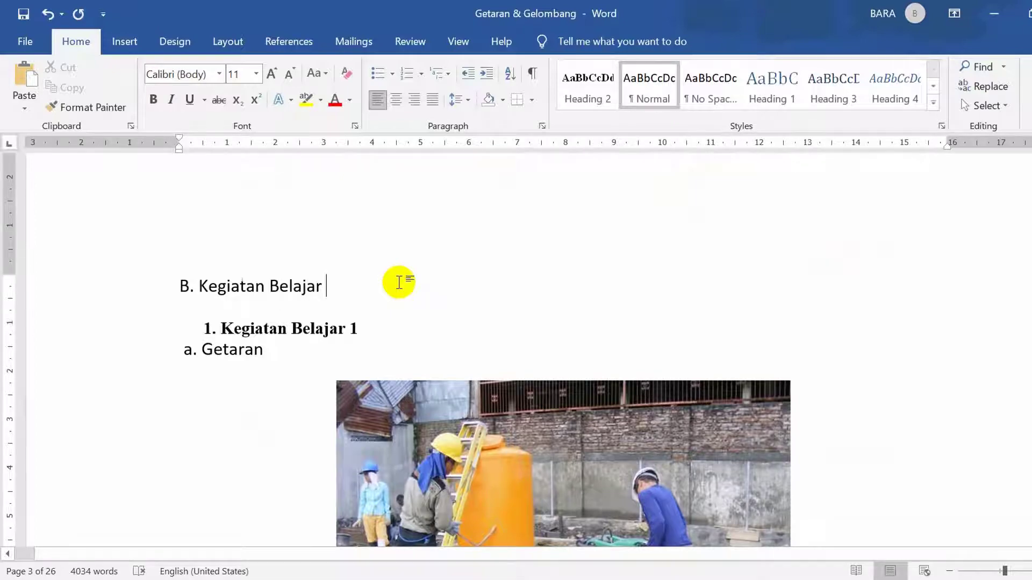
scroll(399, 282, "up", 15)
scroll(369, 291, "up", 12)
left_click(299, 341)
scroll(341, 342, "down", 11)
scroll(341, 342, "down", 15)
scroll(328, 334, "down", 2)
scroll(346, 269, "up", 1)
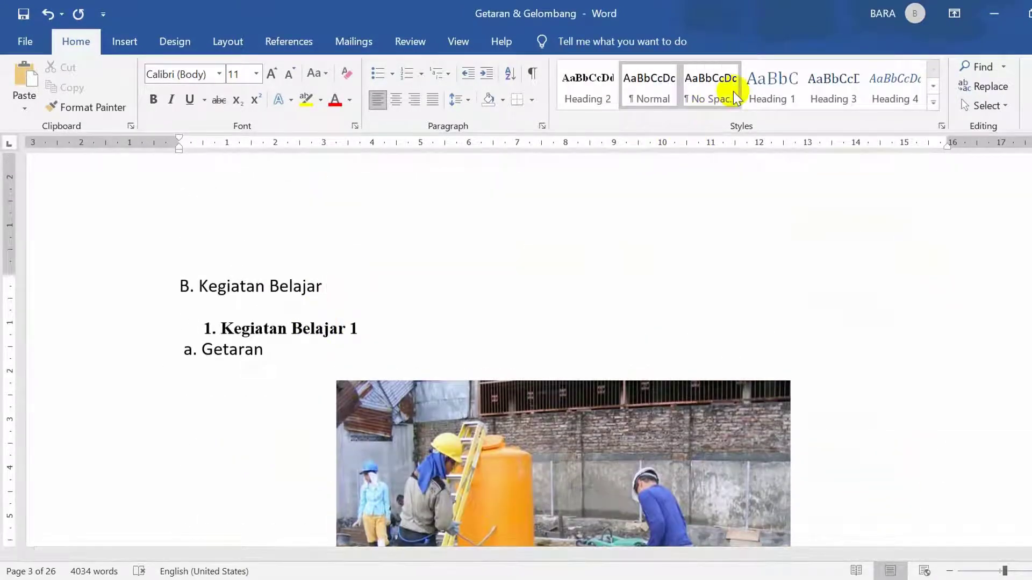
left_click(772, 80)
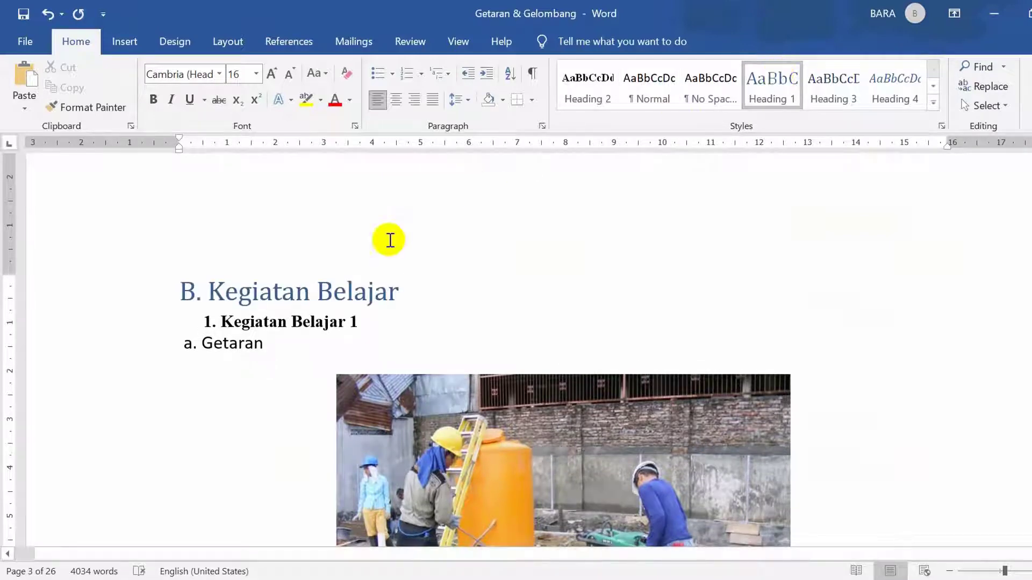
- Apply Heading 2 to "1. Kegiatan Belajar 1" and Heading 3 to "a. Getaran" on page 3
left_click(380, 321)
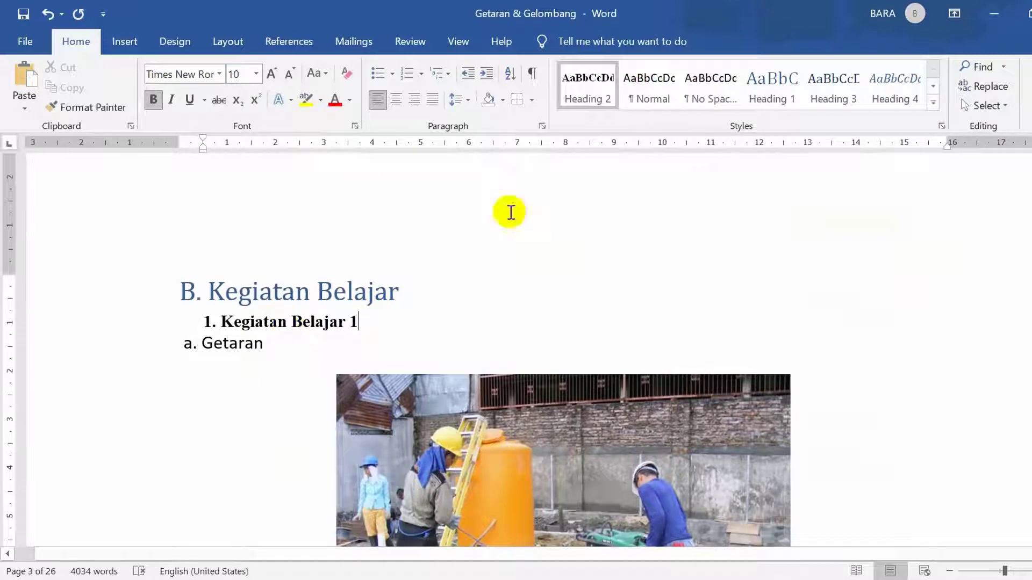
left_click(593, 81)
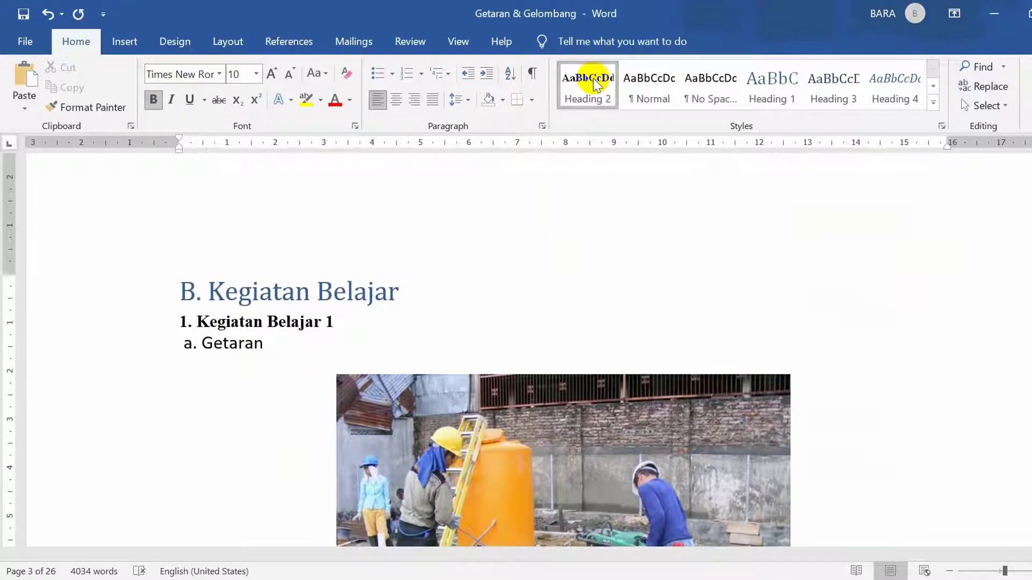
left_click(267, 347)
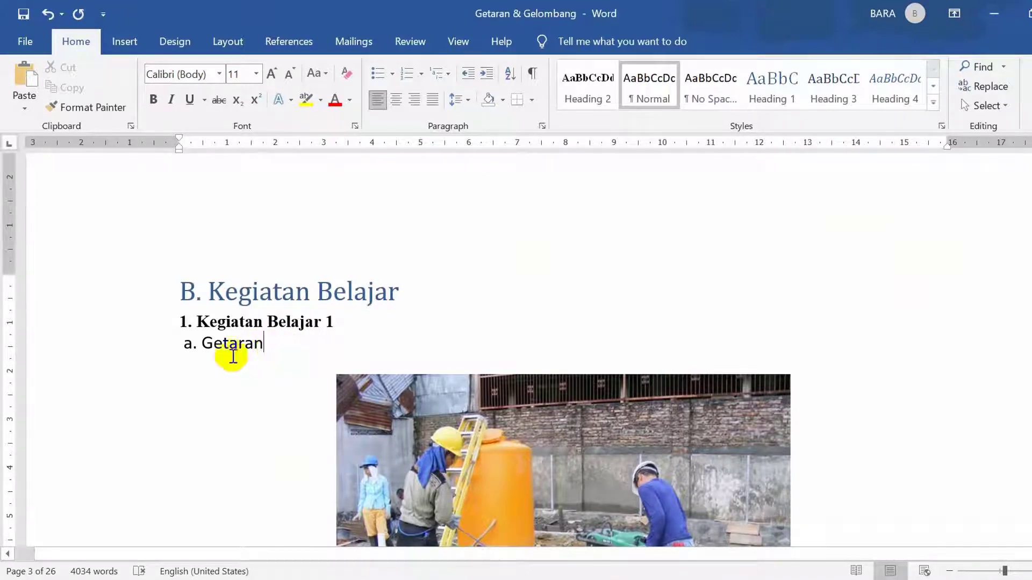
left_click(833, 89)
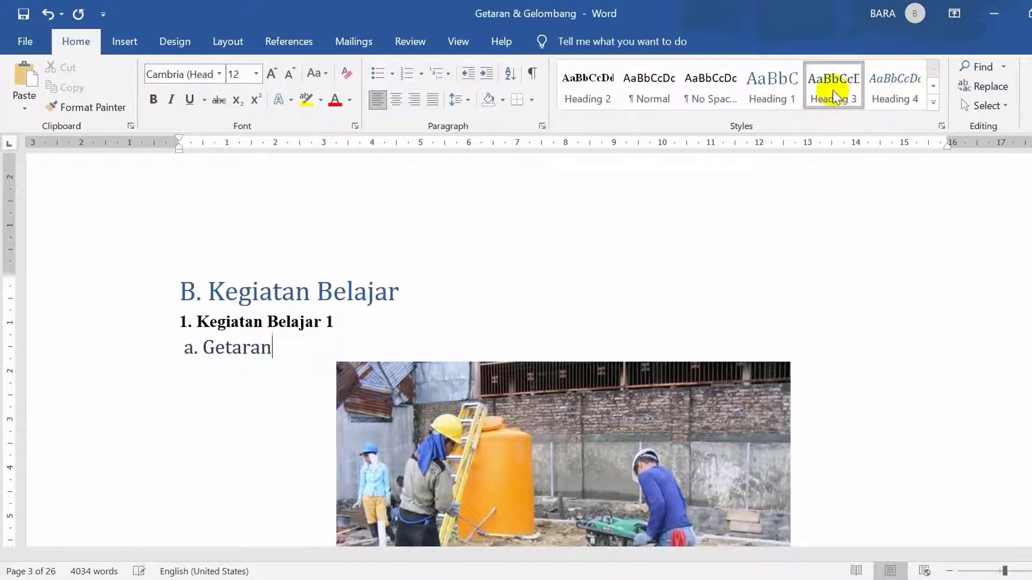
- Reapply the Heading 2 style to the "VIDEO GETARAN" title on page 5
scroll(345, 319, "down", 12)
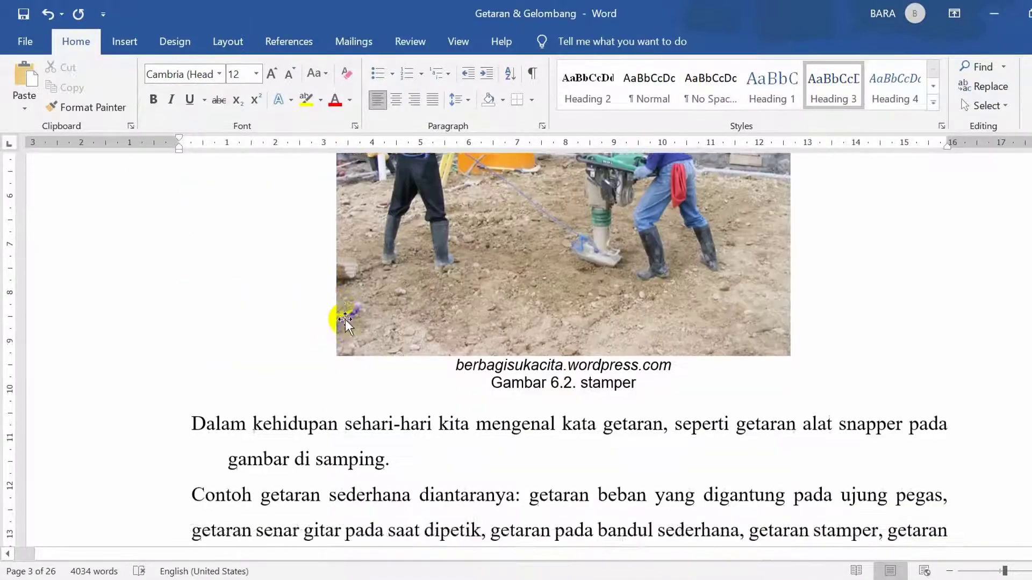
scroll(356, 316, "down", 15)
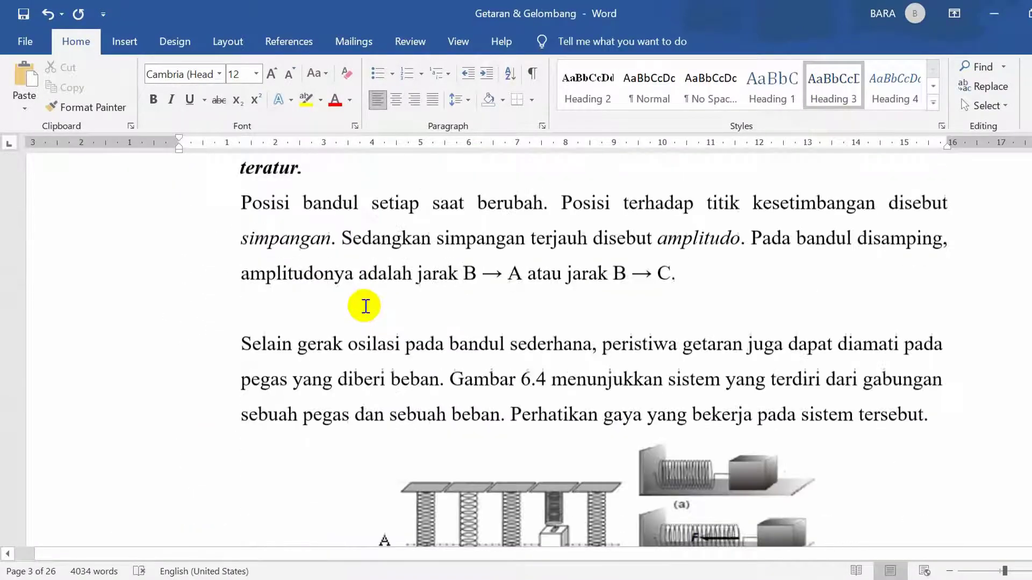
scroll(362, 297, "down", 15)
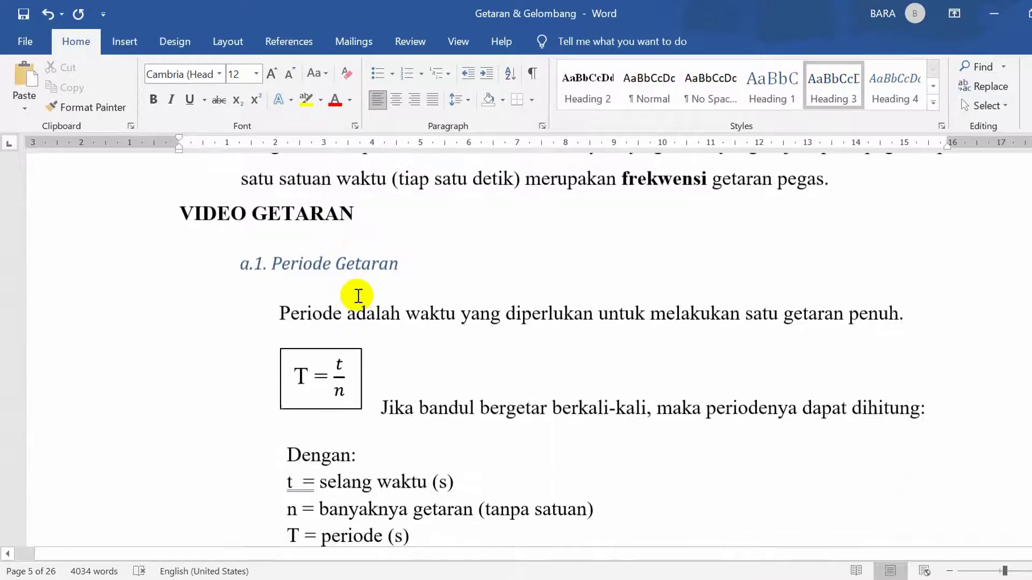
scroll(356, 296, "up", 3)
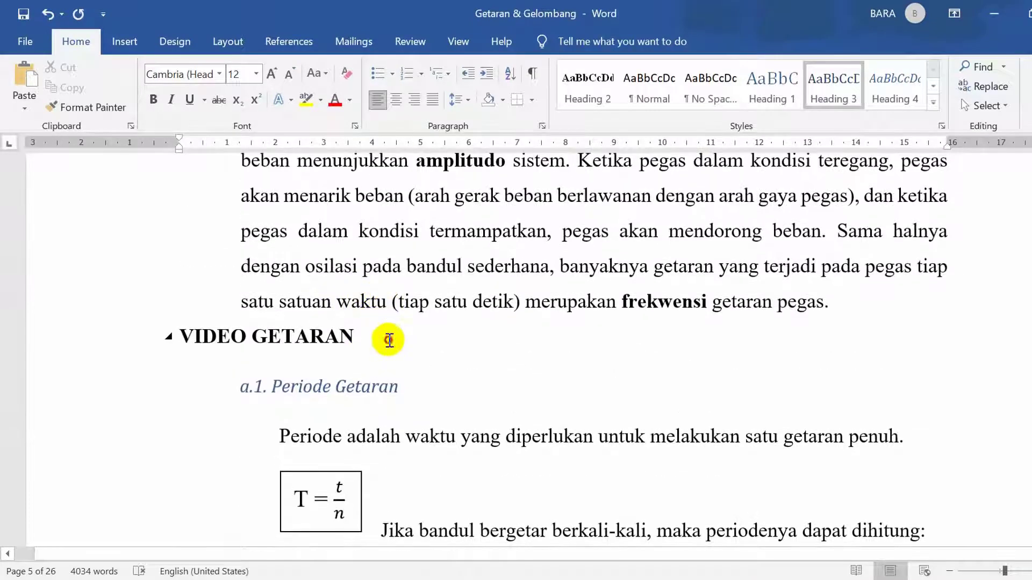
left_click(388, 339)
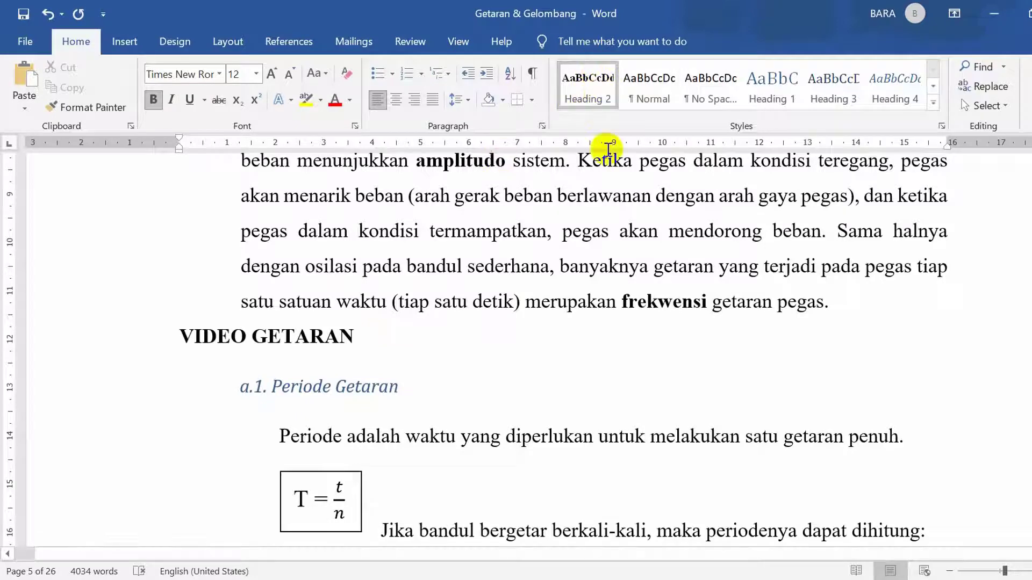
left_click(596, 88)
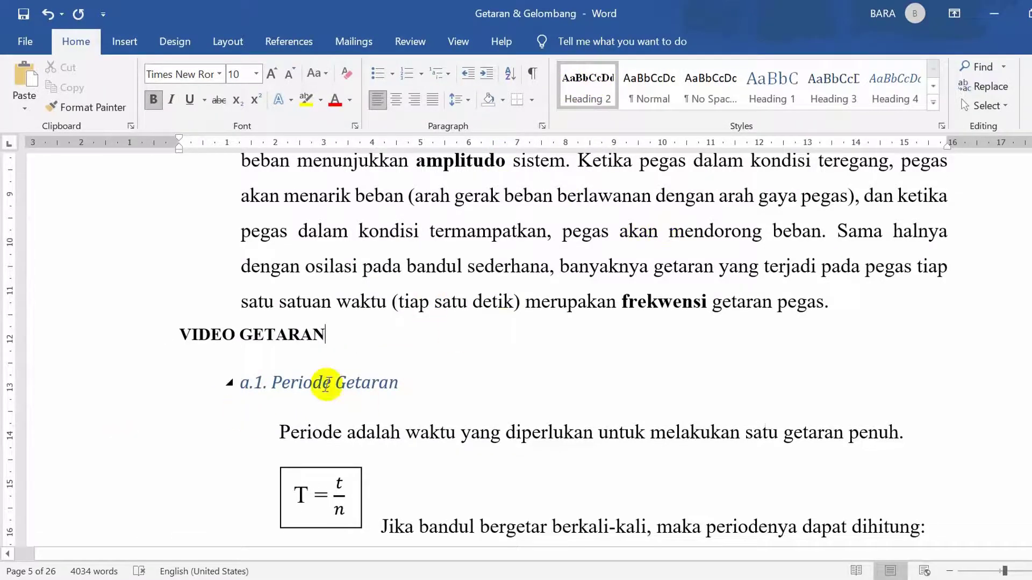
- Apply the Heading 3 style to the "a.1. Periode Getaran" and "a.2. Frekuensi Getaran" subheadings
left_click(417, 384)
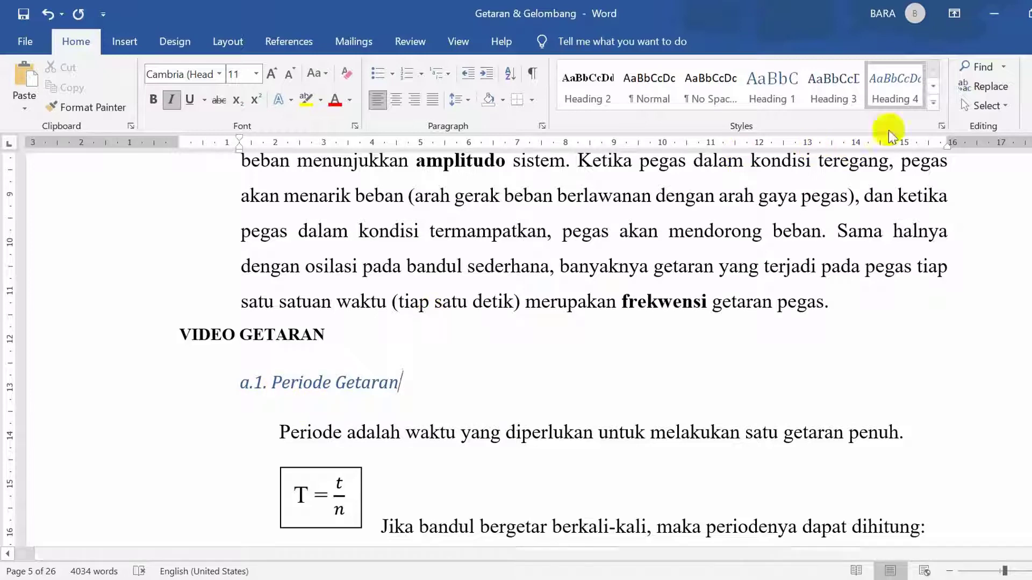
left_click(831, 92)
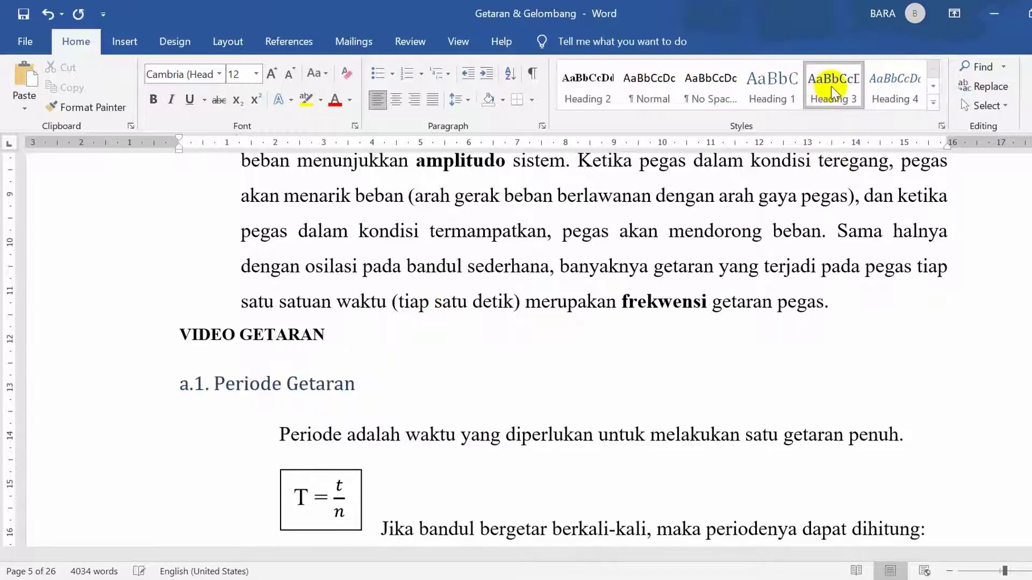
scroll(414, 364, "down", 15)
scroll(391, 364, "down", 20)
scroll(408, 333, "down", 5)
scroll(365, 329, "up", 4)
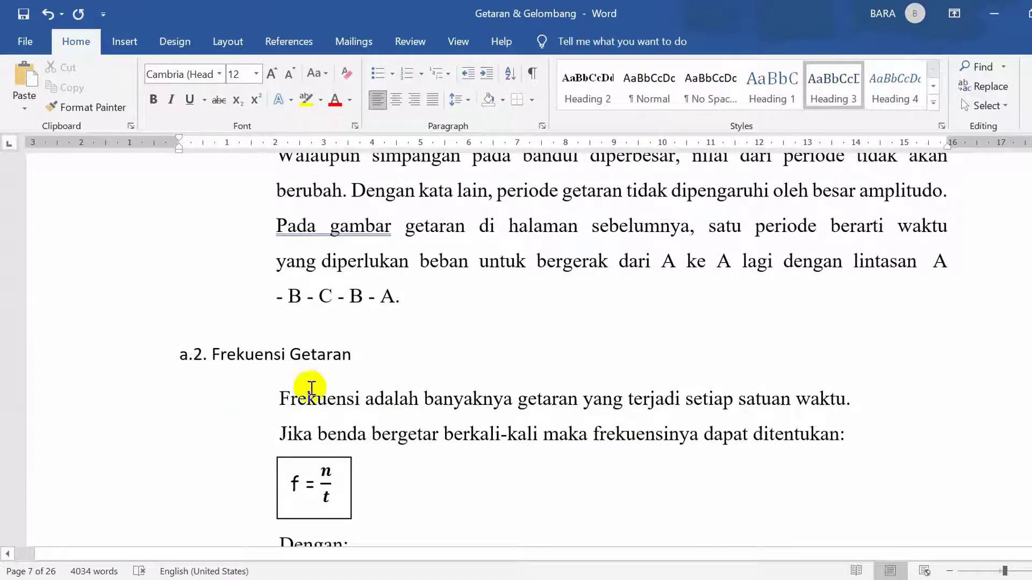
left_click(393, 351)
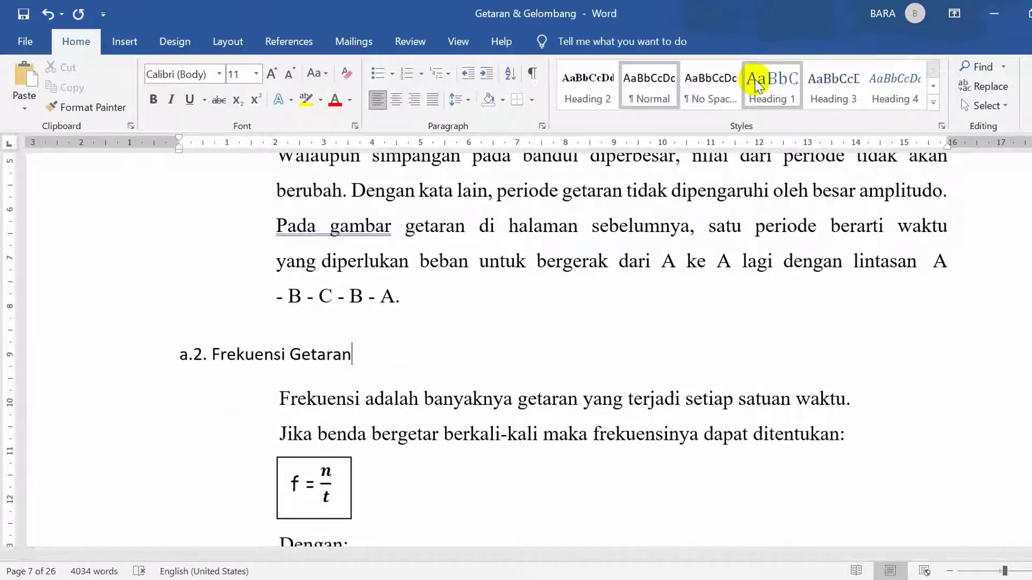
left_click(830, 97)
- Look through the pendulum example and its worked answer after the "a.2. Frekuensi Getaran" section
scroll(334, 385, "down", 12)
scroll(333, 382, "down", 8)
scroll(396, 376, "down", 6)
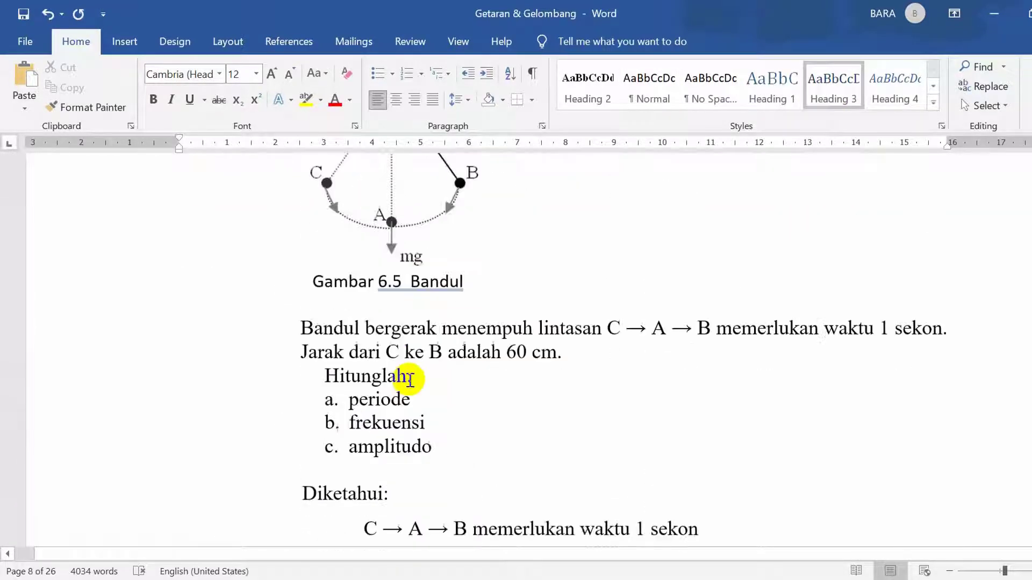
scroll(410, 379, "down", 4)
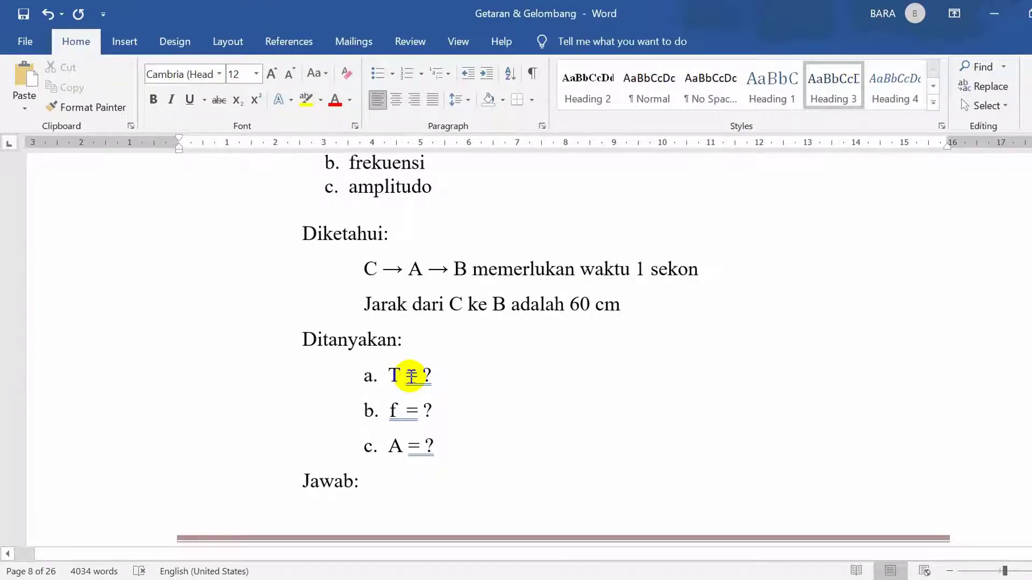
scroll(385, 357, "down", 5)
scroll(385, 357, "down", 5)
scroll(407, 379, "down", 1)
scroll(407, 378, "up", 6)
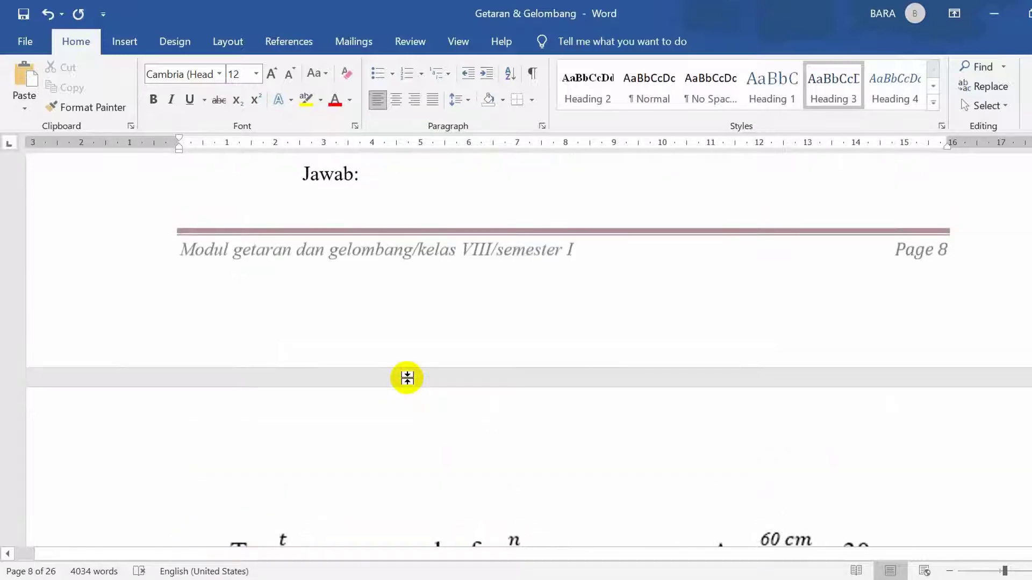
scroll(407, 378, "up", 2)
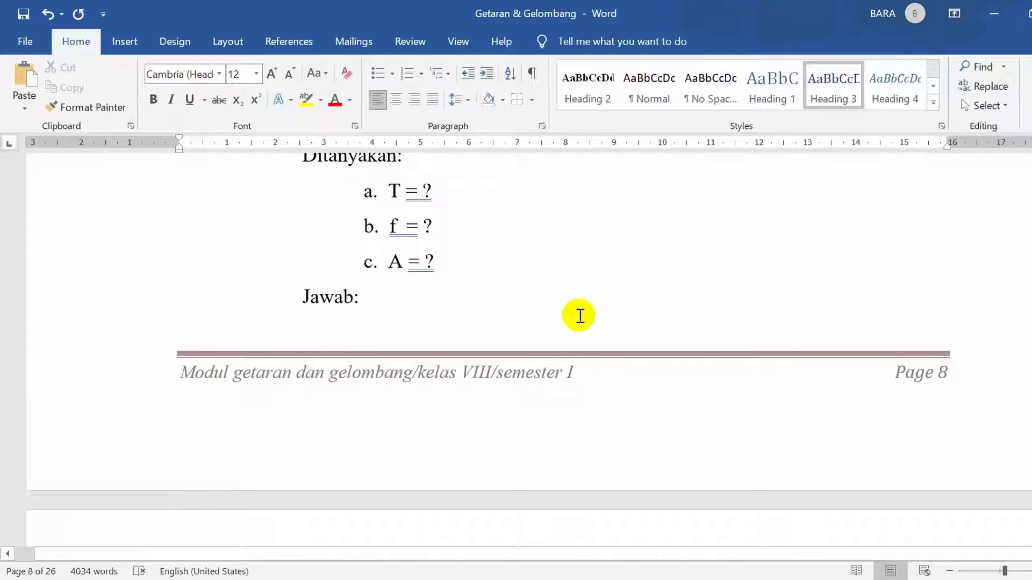
- Set the layout of the tsunami picture under "A. MOTIVASI PEMBELAJARAN" to In Line with Text
scroll(579, 315, "up", 20)
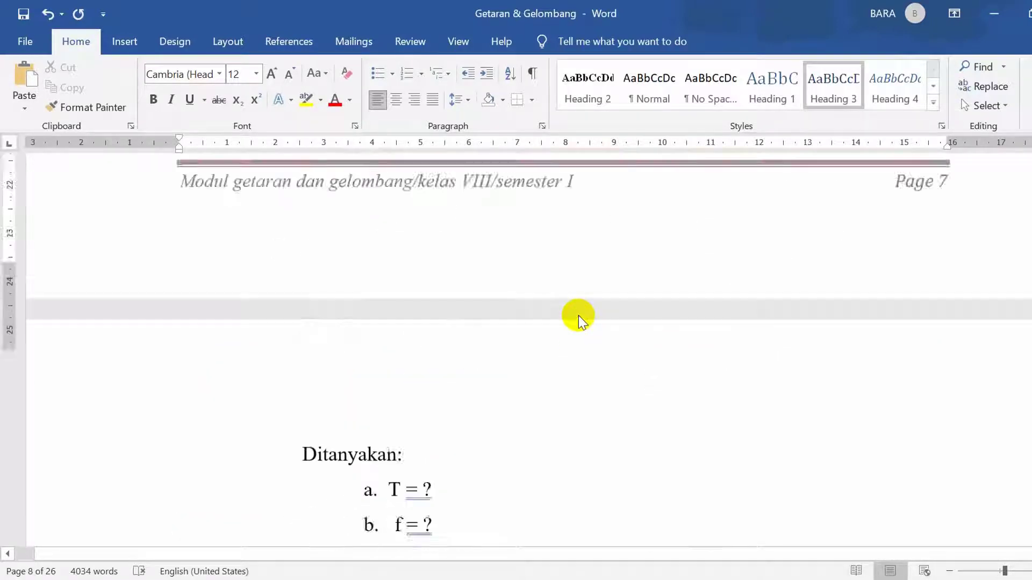
scroll(575, 316, "up", 20)
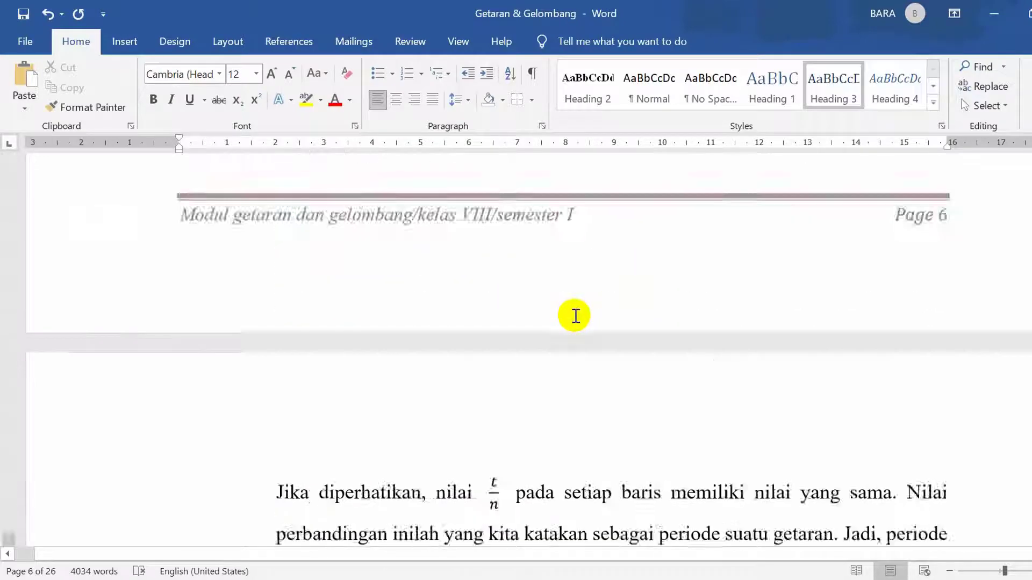
scroll(576, 316, "up", 20)
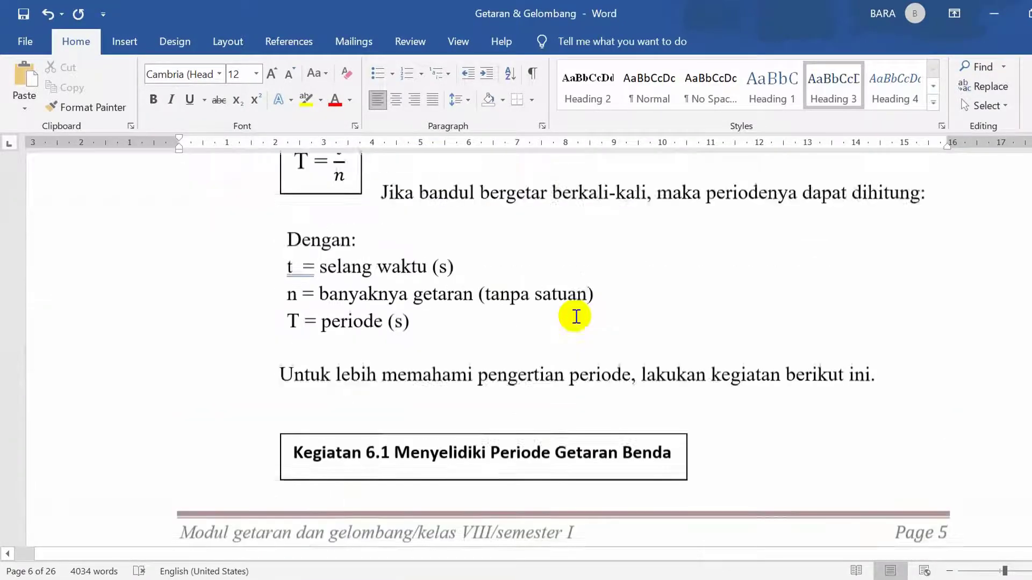
scroll(572, 316, "up", 20)
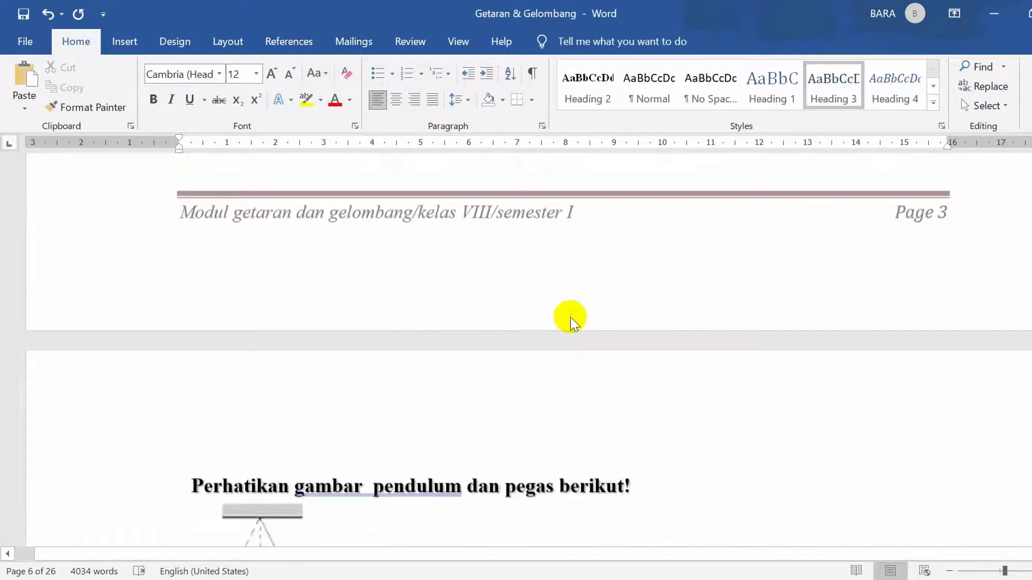
left_click_drag(1029, 200, 1029, 186)
scroll(438, 330, "down", 4)
scroll(437, 330, "up", 3)
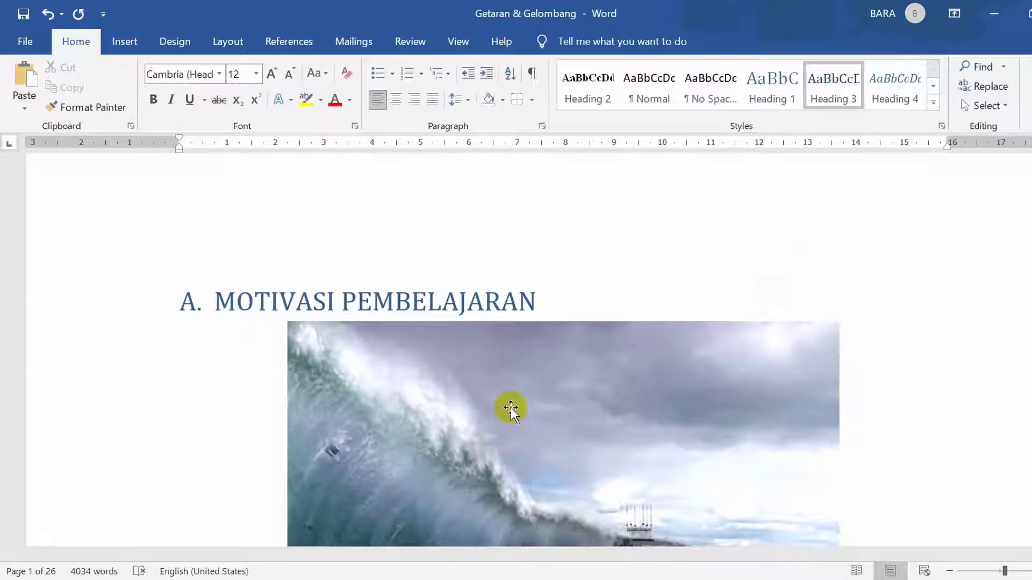
scroll(511, 407, "down", 5)
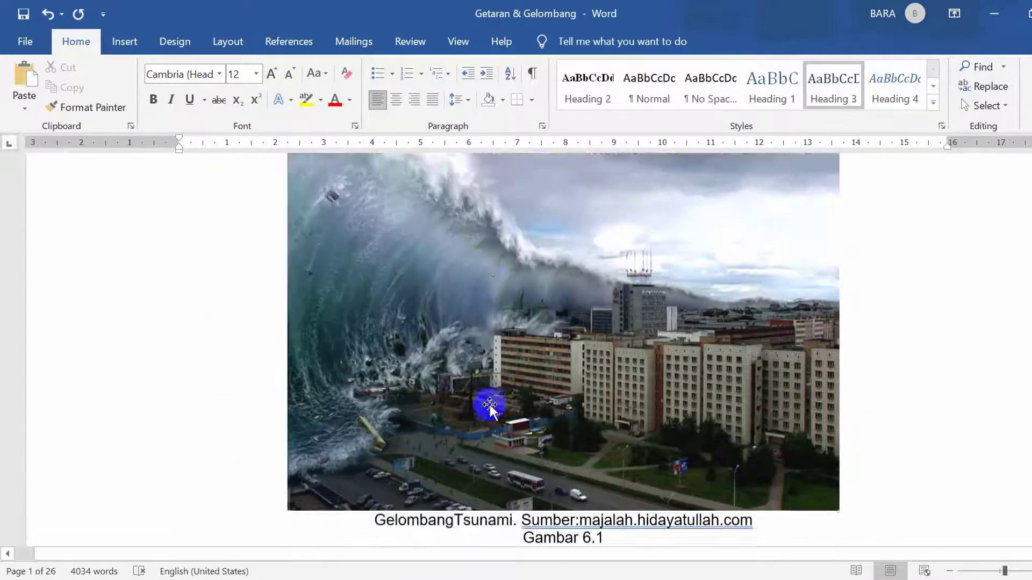
scroll(489, 406, "up", 3)
left_click(648, 281)
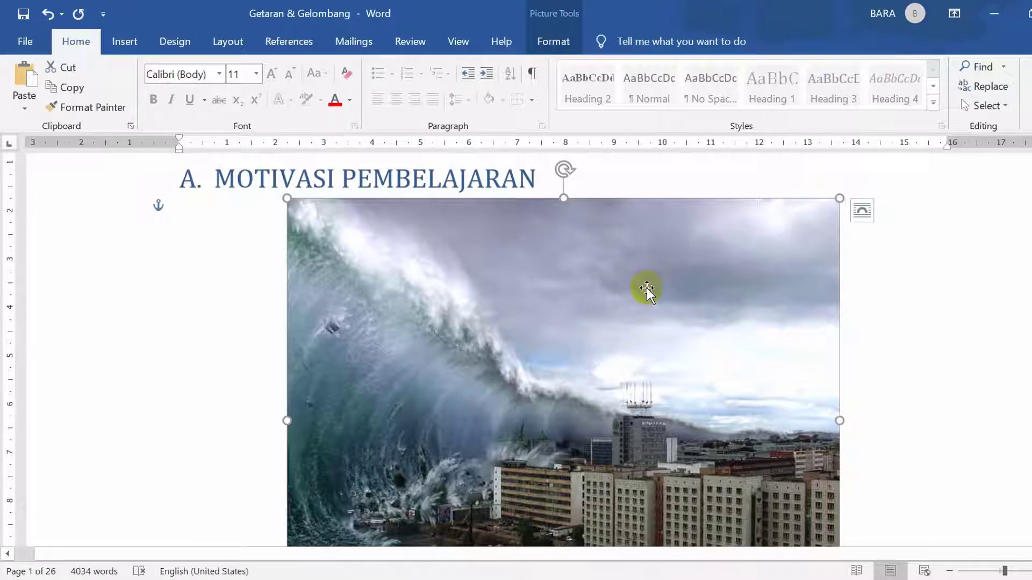
left_click(865, 218)
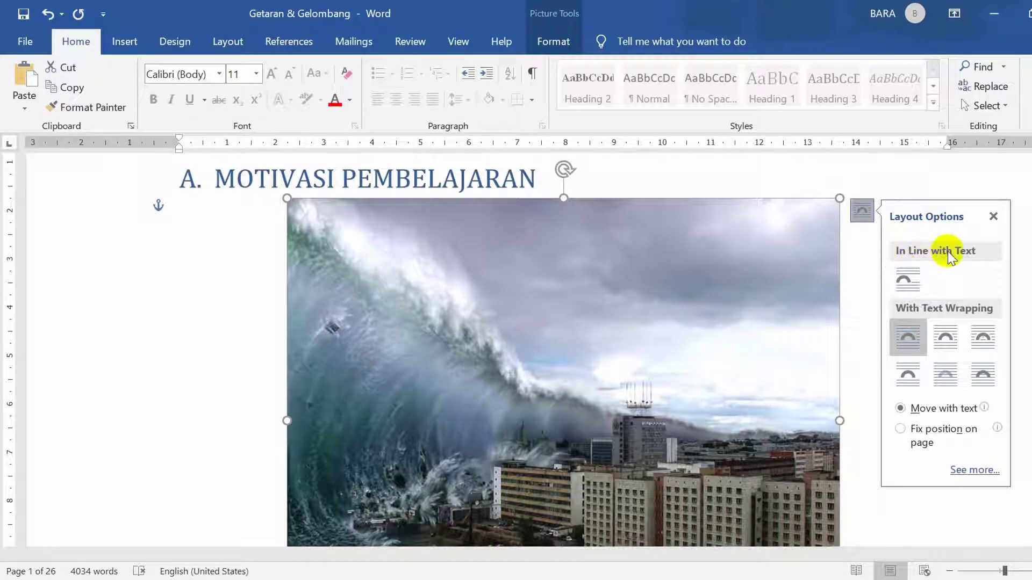
left_click(909, 284)
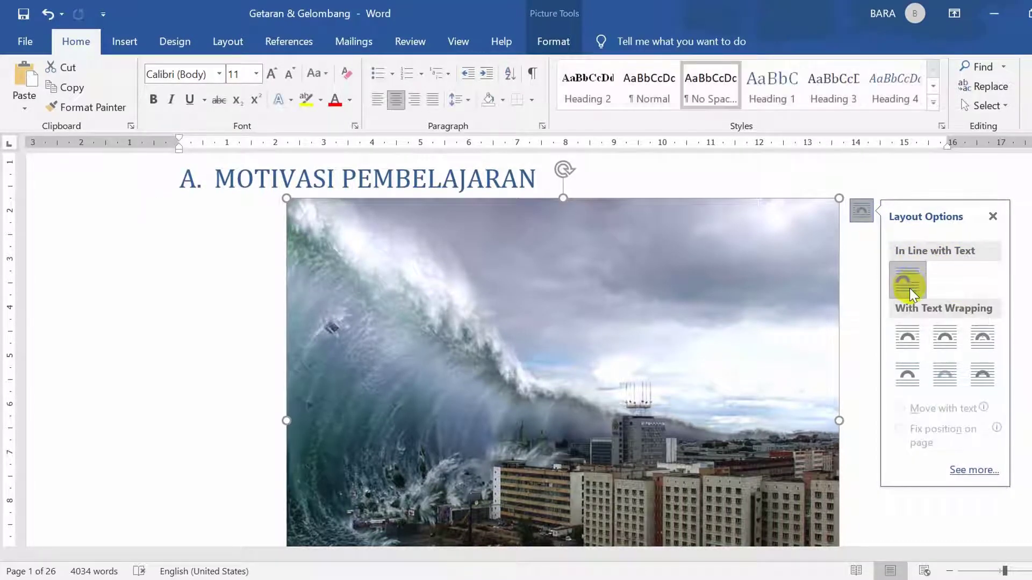
- Reapply the In Line with Text wrapping to the tsunami picture under "A. MOTIVASI PEMBELAJARAN"
left_click(894, 205)
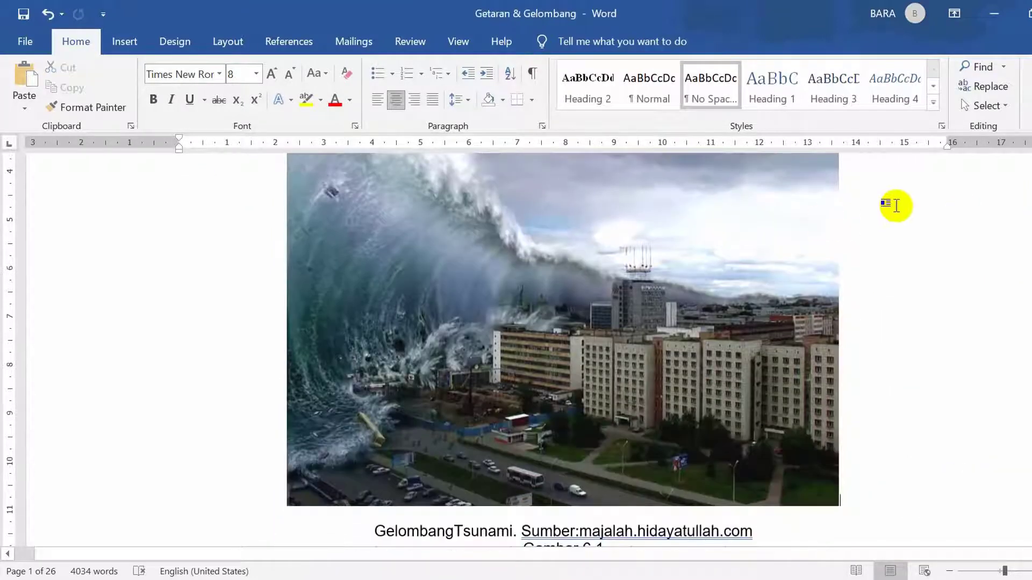
left_click(647, 317)
right_click(647, 316)
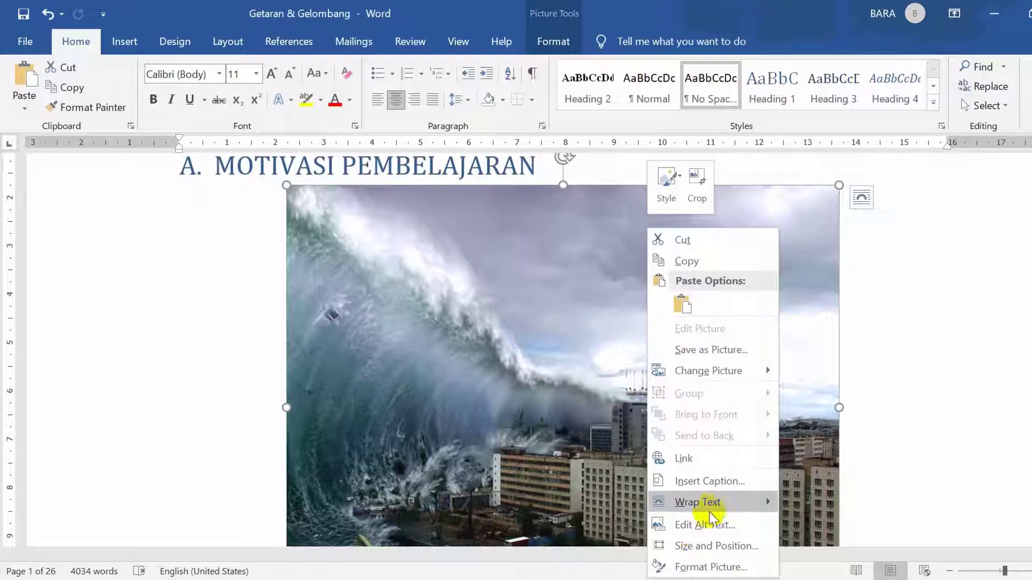
mouse_move(718, 507)
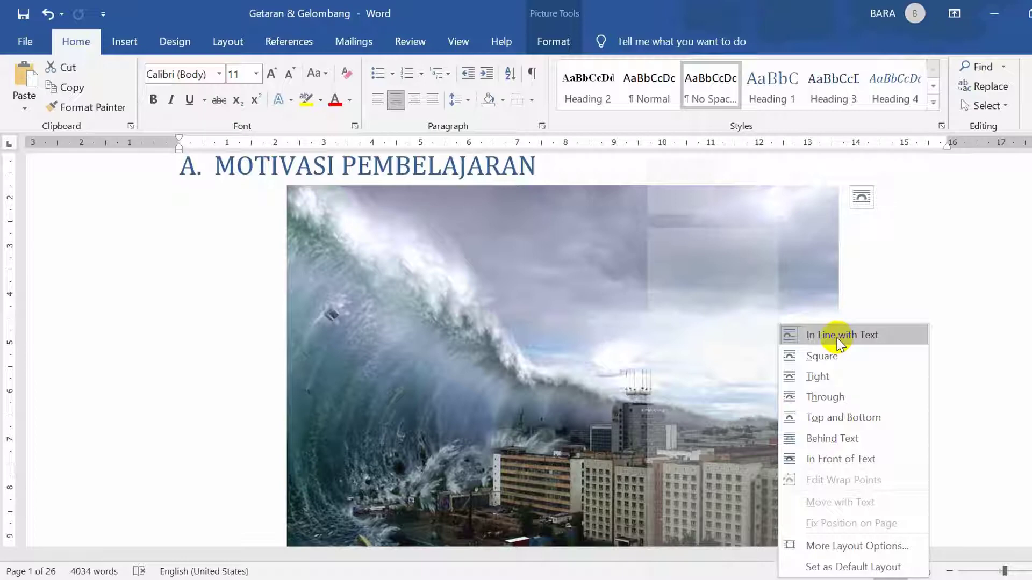
left_click(839, 337)
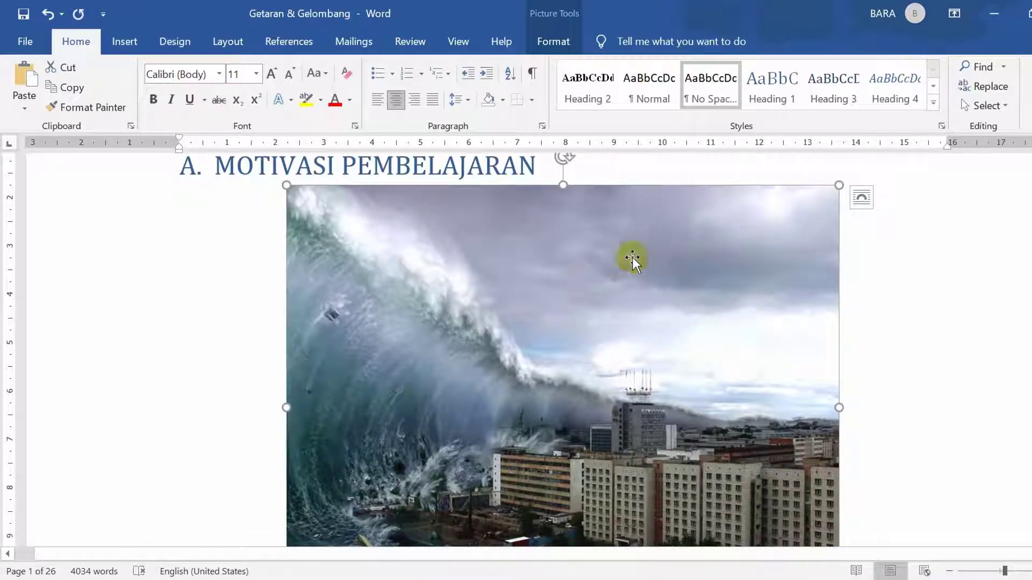
- Set the text wrapping of the concept map picture under "Peta Konsep:" on page 2 to In Line with Text
scroll(550, 331, "down", 3)
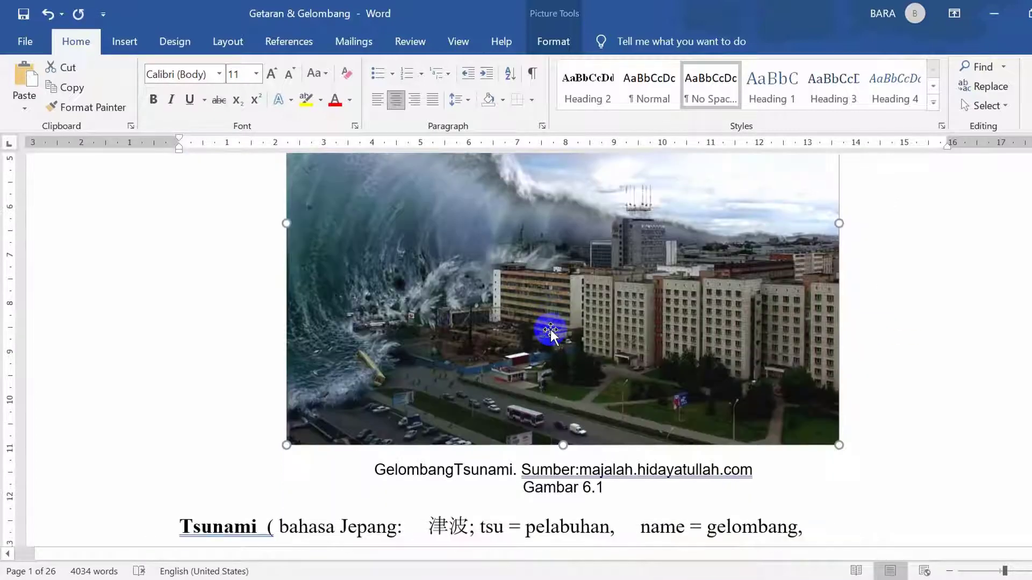
scroll(550, 331, "up", 4)
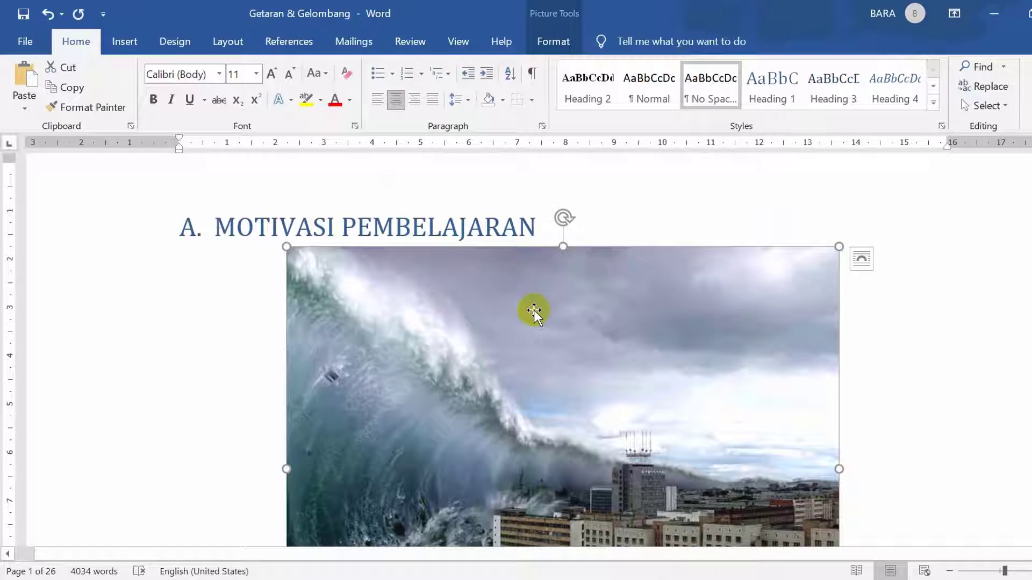
scroll(534, 309, "down", 7)
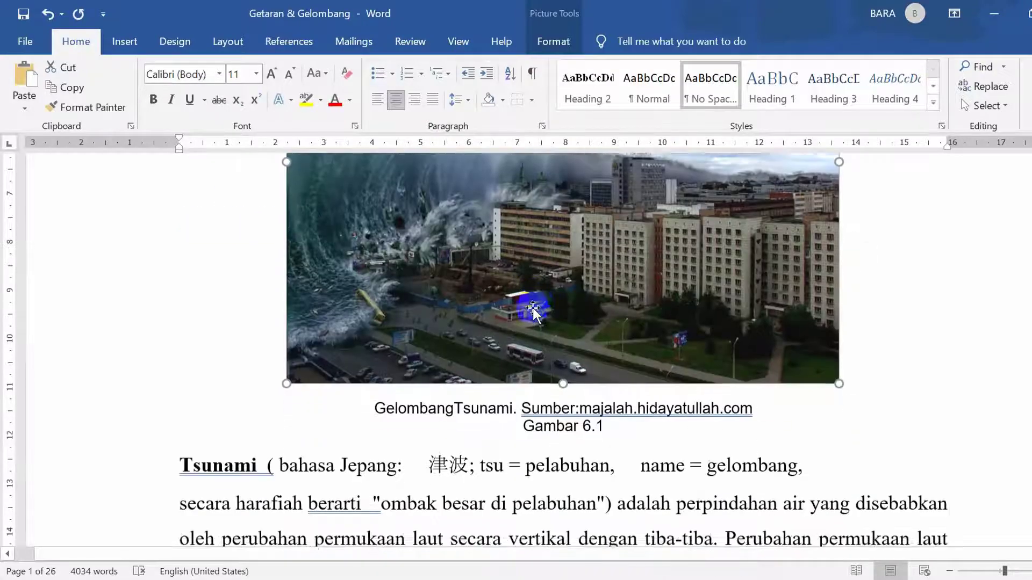
scroll(530, 321, "up", 3)
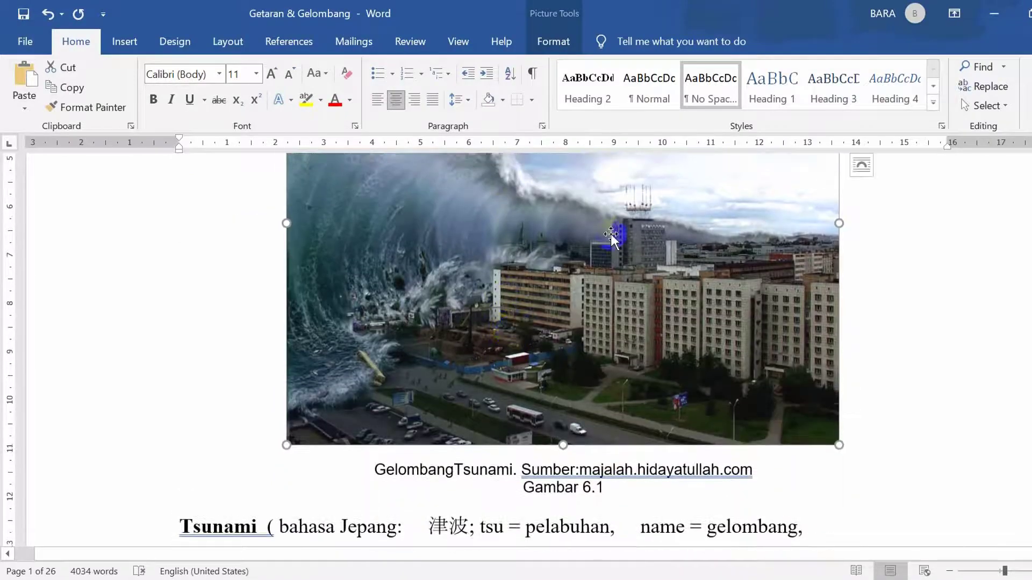
scroll(504, 320, "down", 10)
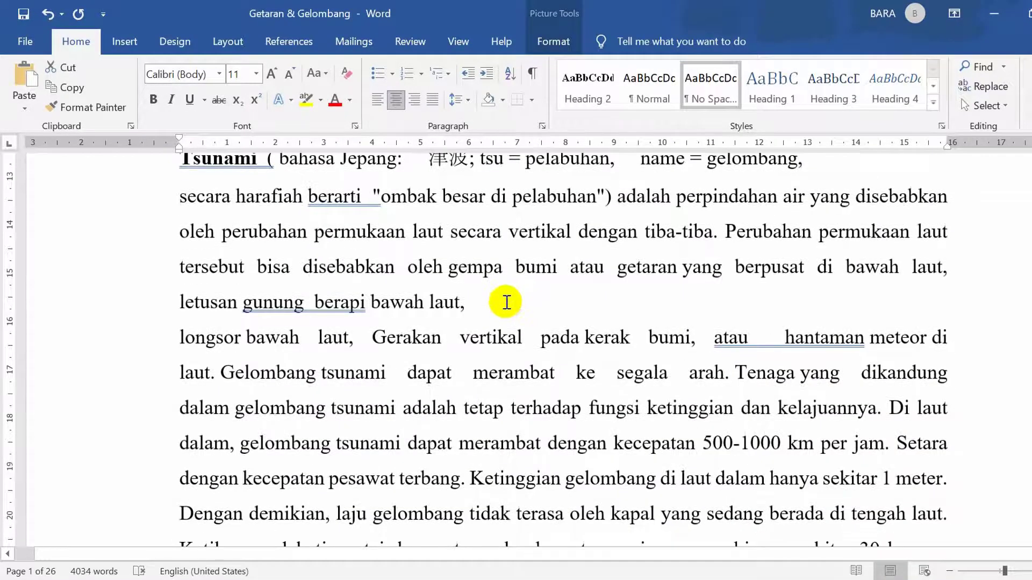
scroll(500, 295, "down", 15)
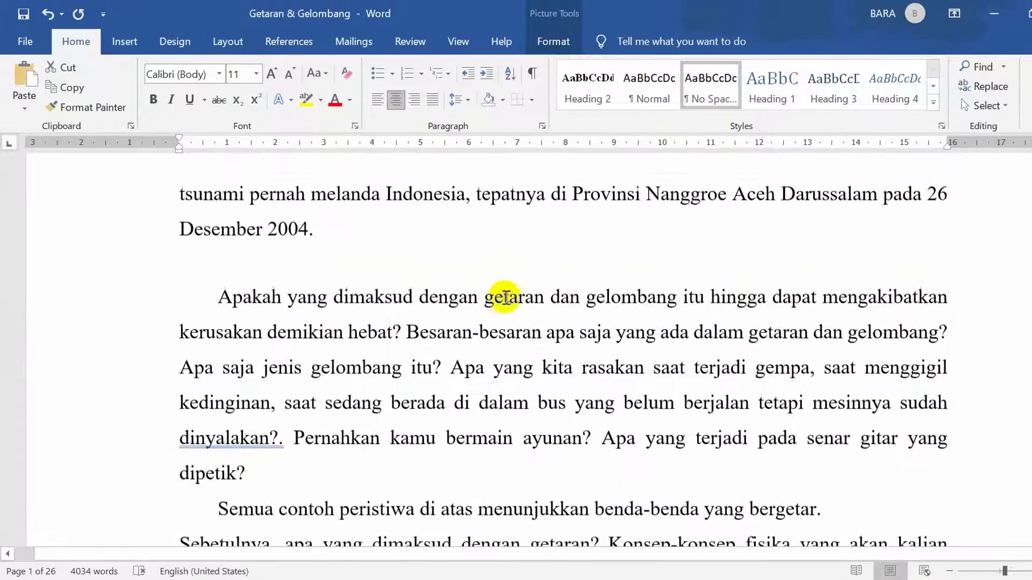
scroll(496, 306, "down", 3)
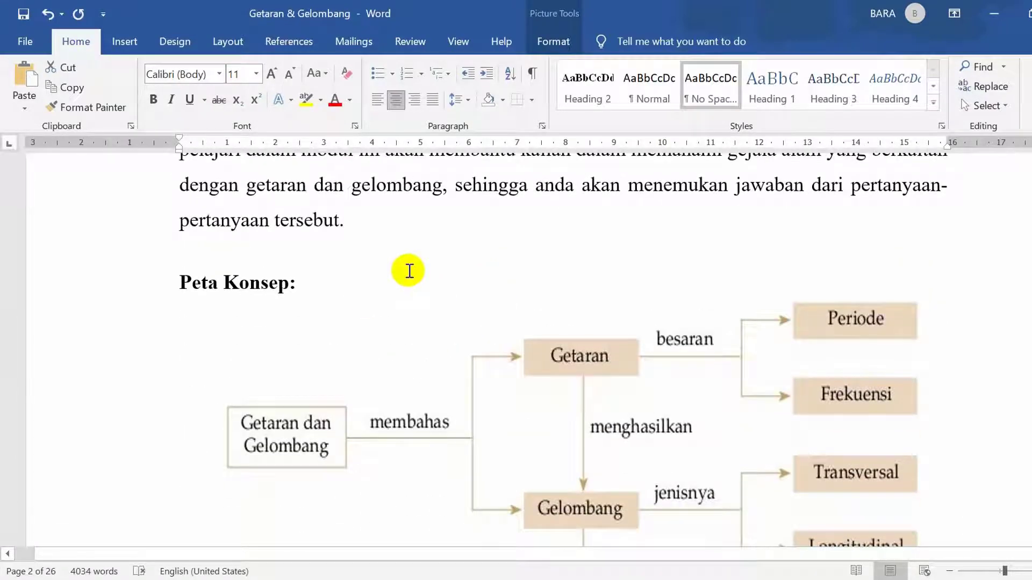
scroll(462, 257, "down", 2)
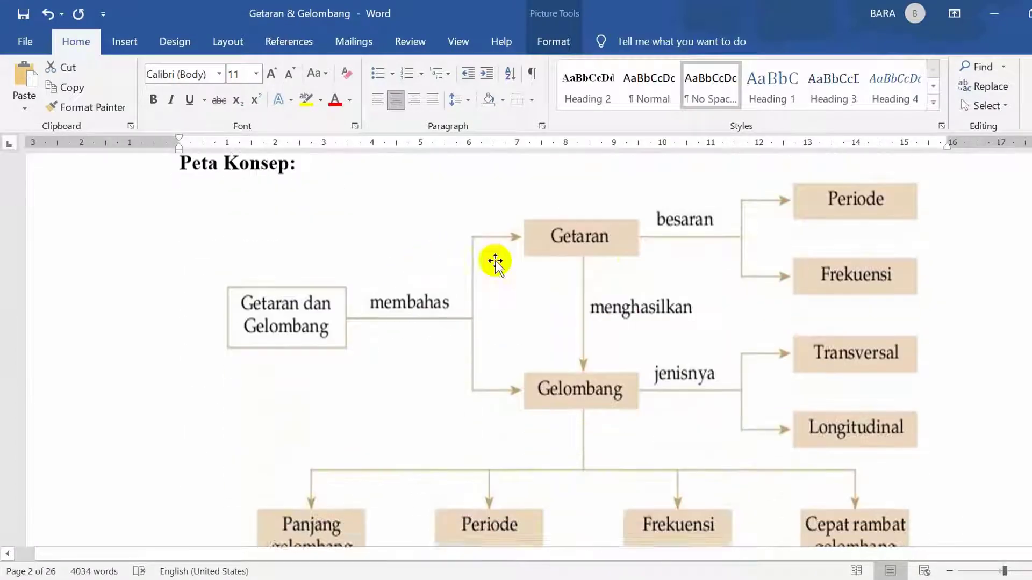
left_click(634, 319)
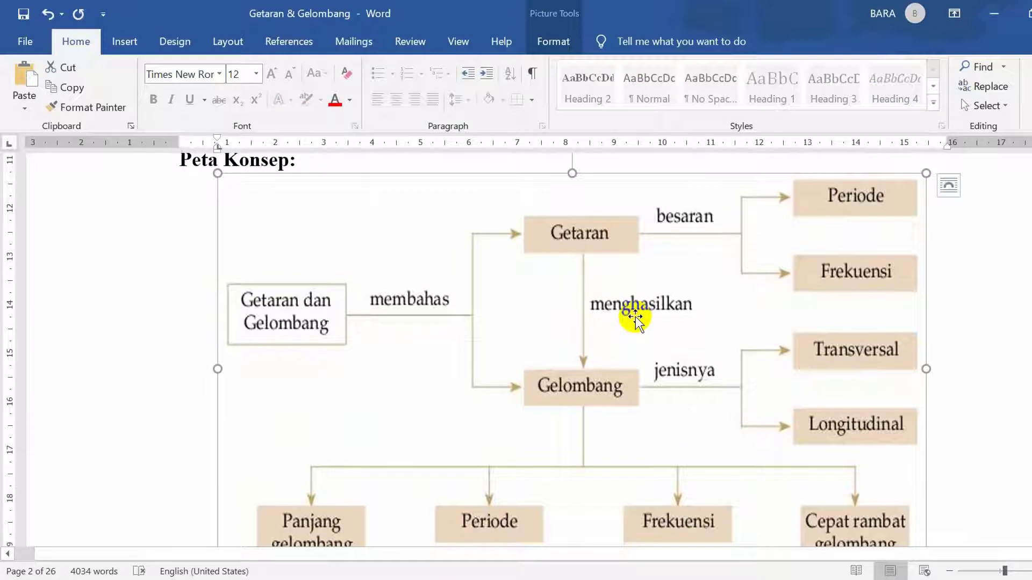
right_click(750, 243)
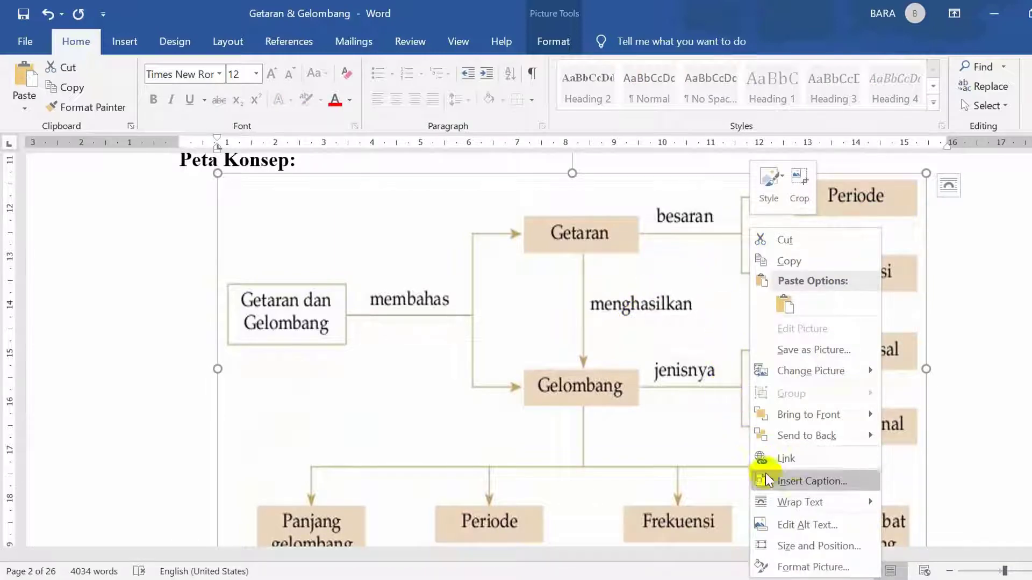
mouse_move(810, 504)
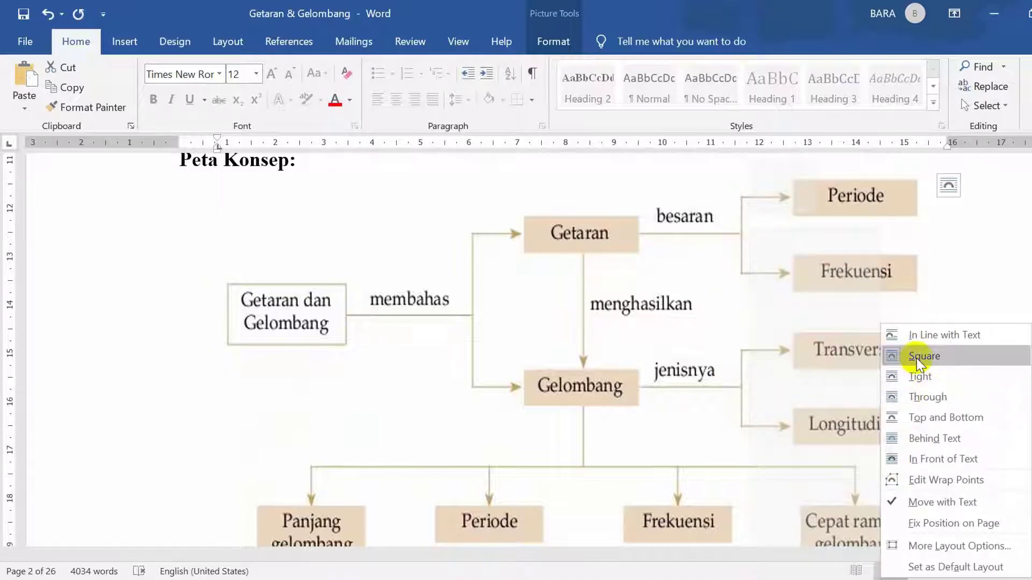
left_click(945, 336)
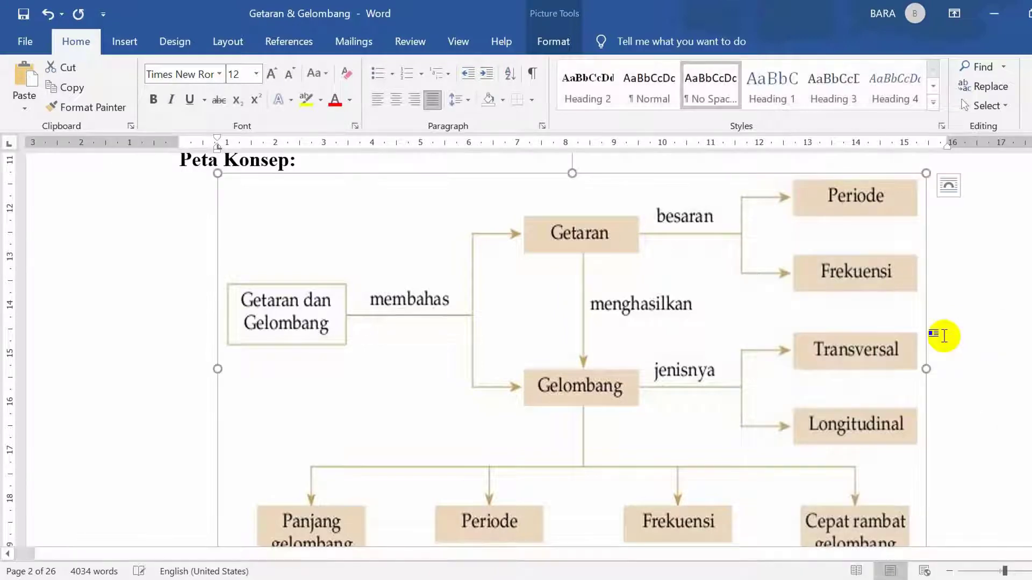
- Set the layout of the construction workers picture under "a. Getaran" on page 3 to In Line with Text
scroll(460, 292, "down", 10)
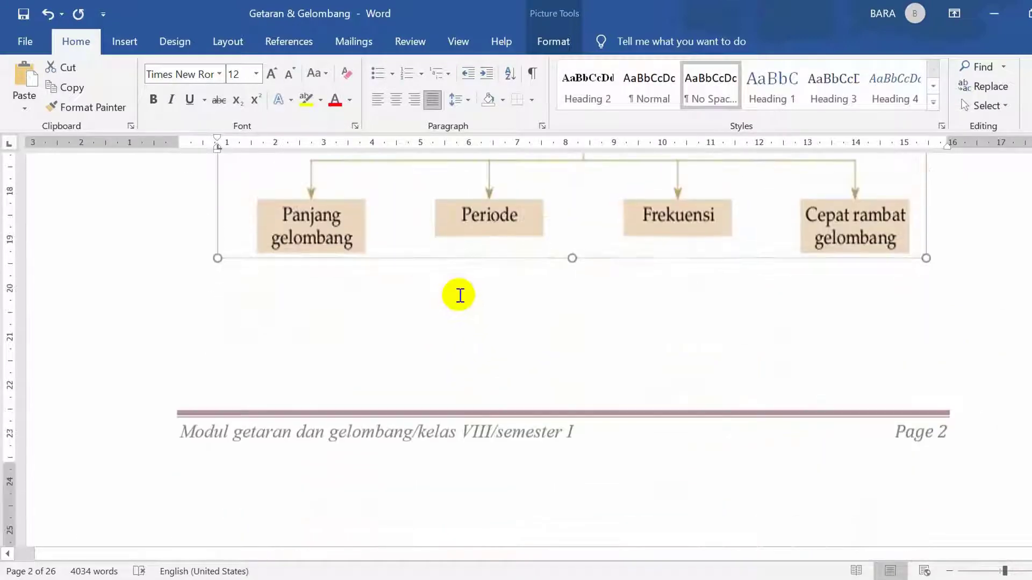
scroll(462, 293, "down", 8)
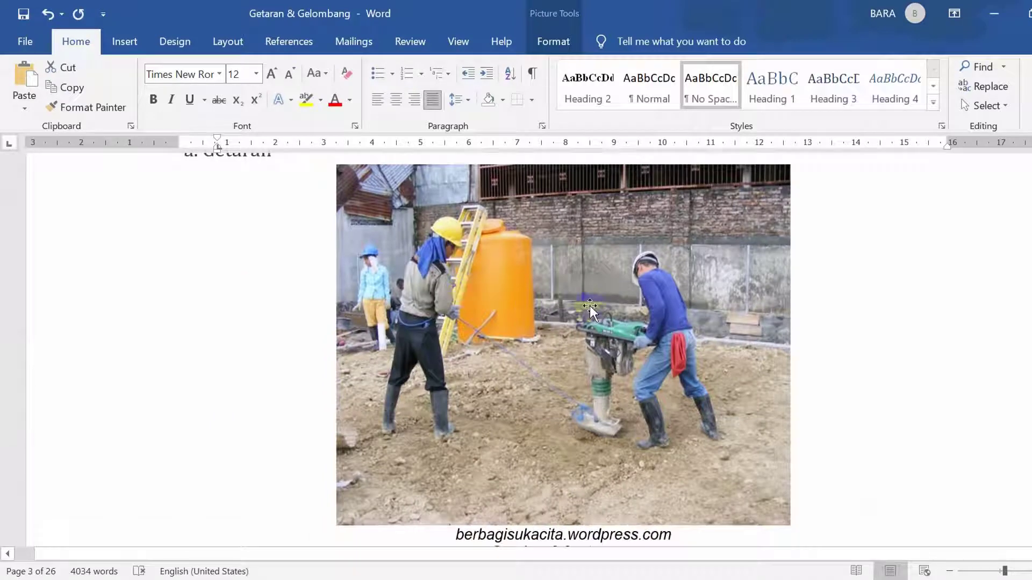
left_click(589, 307)
left_click(812, 176)
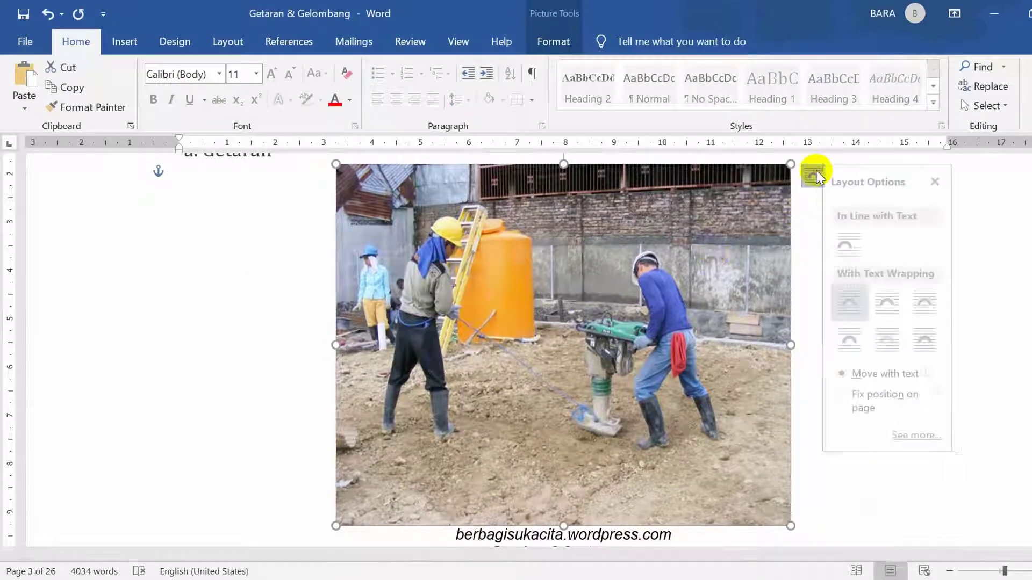
left_click(859, 248)
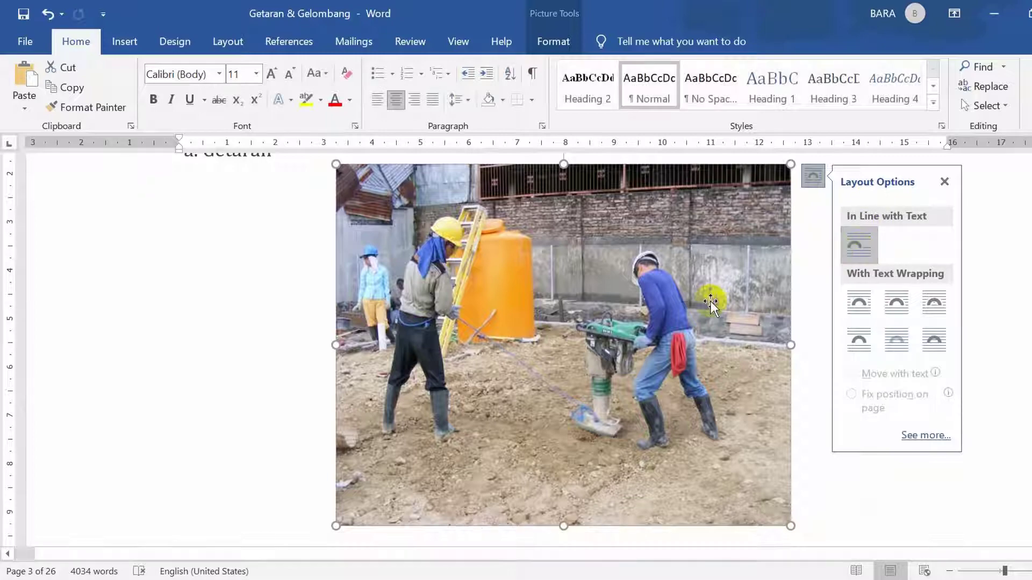
- Apply In Line with Text wrapping to the pendulum picture above the "Gambar 6.3" caption on page 4
scroll(627, 260, "down", 15)
scroll(537, 327, "down", 6)
scroll(530, 320, "up", 3)
left_click(284, 393)
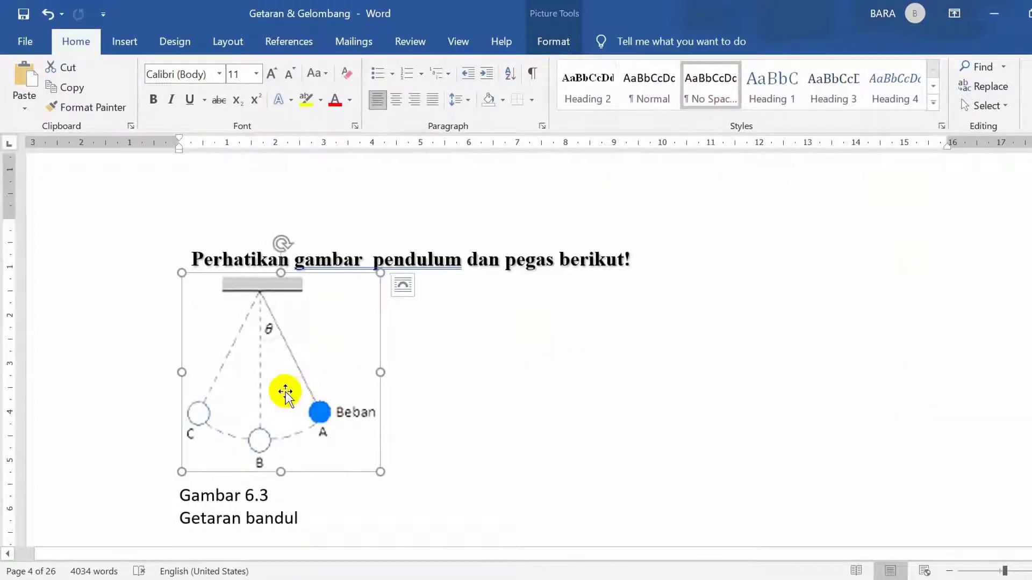
right_click(284, 397)
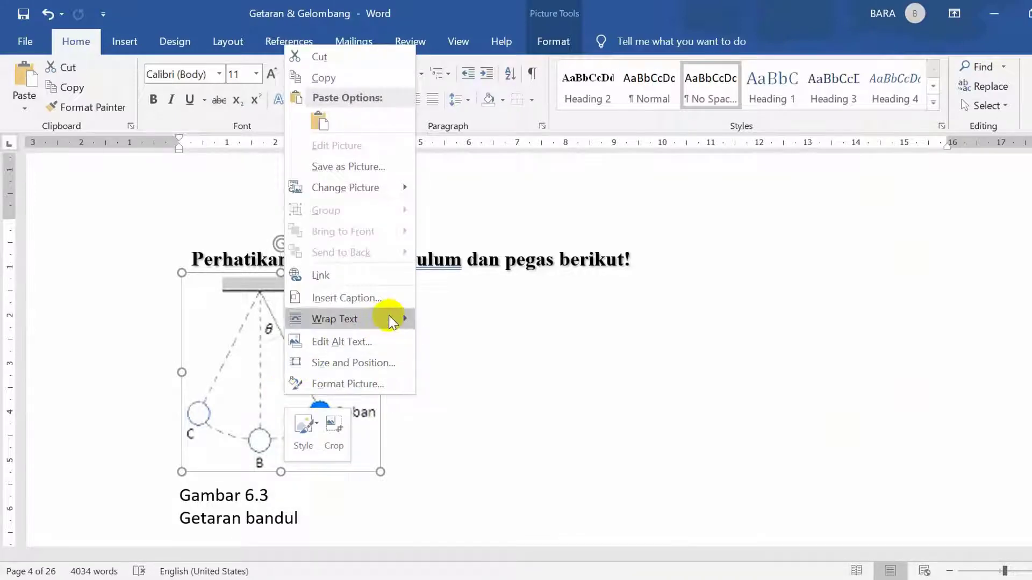
mouse_move(390, 320)
left_click(490, 321)
left_click(505, 320)
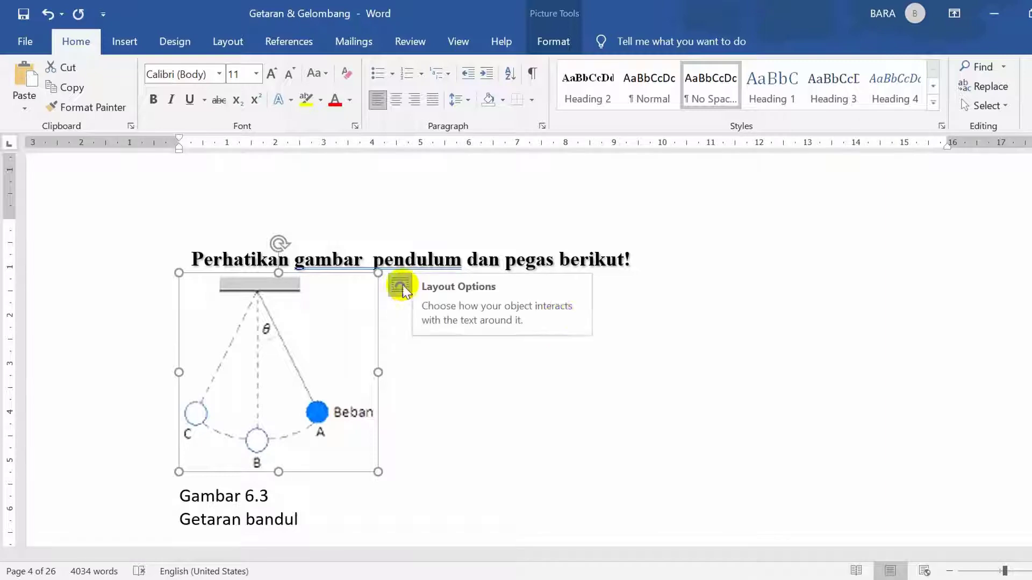
left_click(648, 307)
- Check the layout options of the two spring pictures above the "Gambar 6.4" caption
scroll(645, 306, "down", 15)
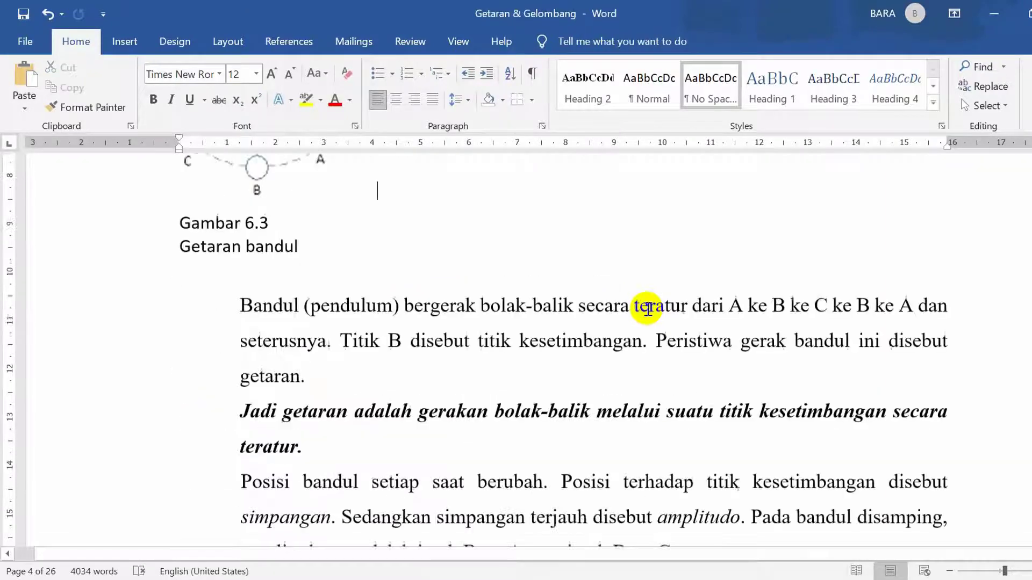
scroll(644, 279, "up", 2)
left_click(637, 285)
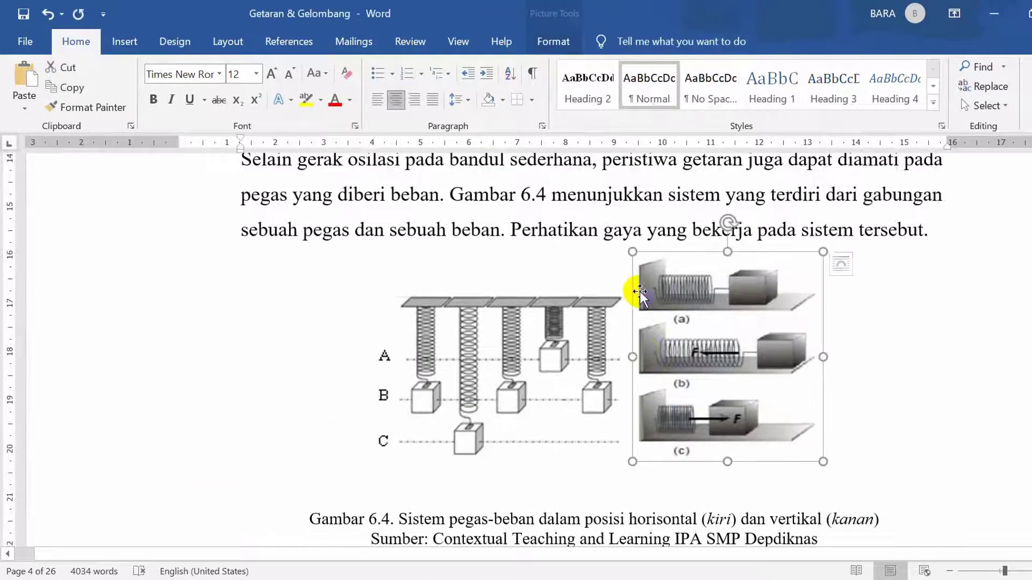
left_click(846, 271)
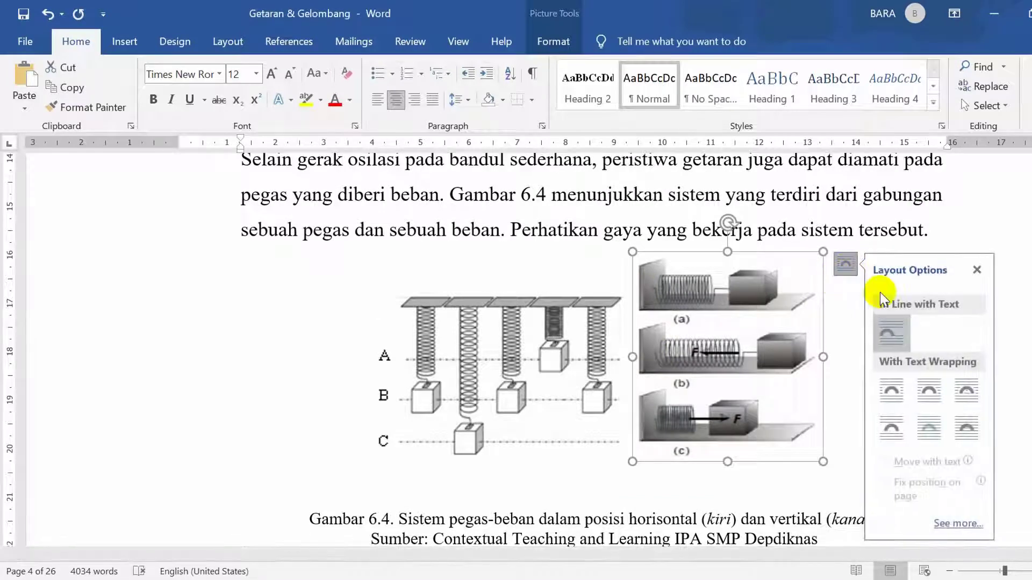
left_click(545, 374)
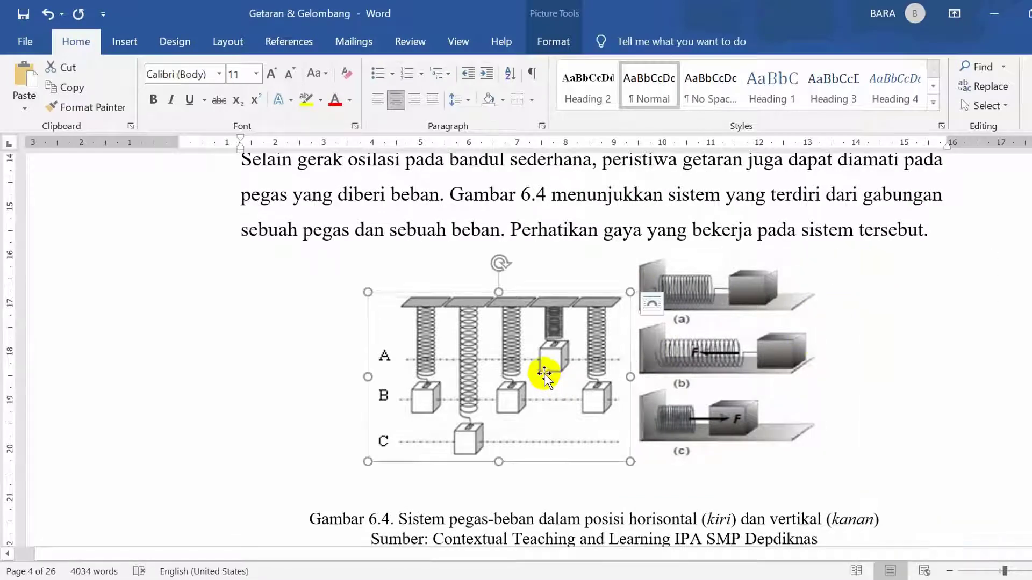
left_click(652, 302)
left_click(815, 359)
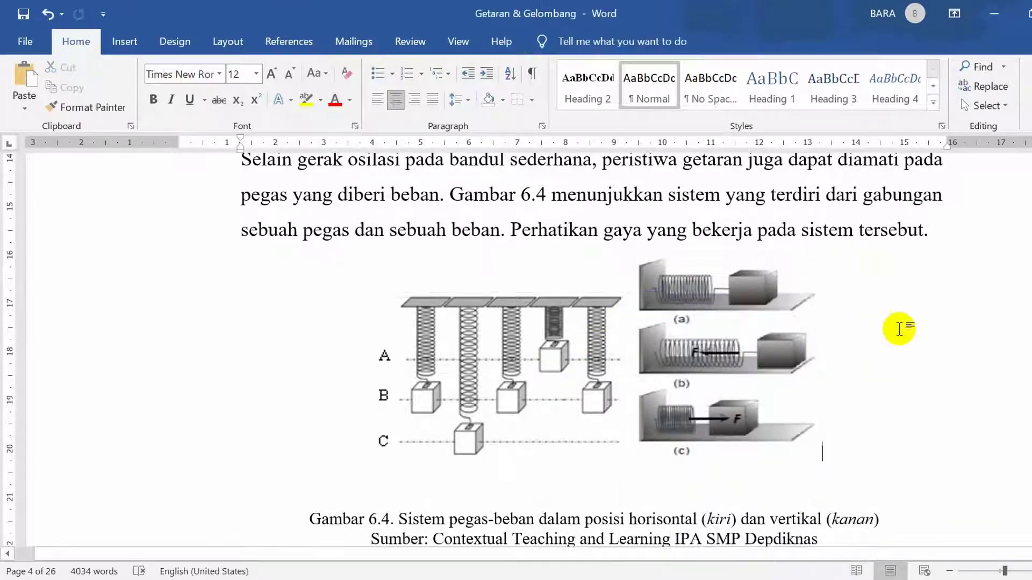
- Set the text wrapping of the boxed period formula T = t/n on page 5 to In Line with Text
scroll(590, 350, "down", 10)
scroll(539, 338, "down", 8)
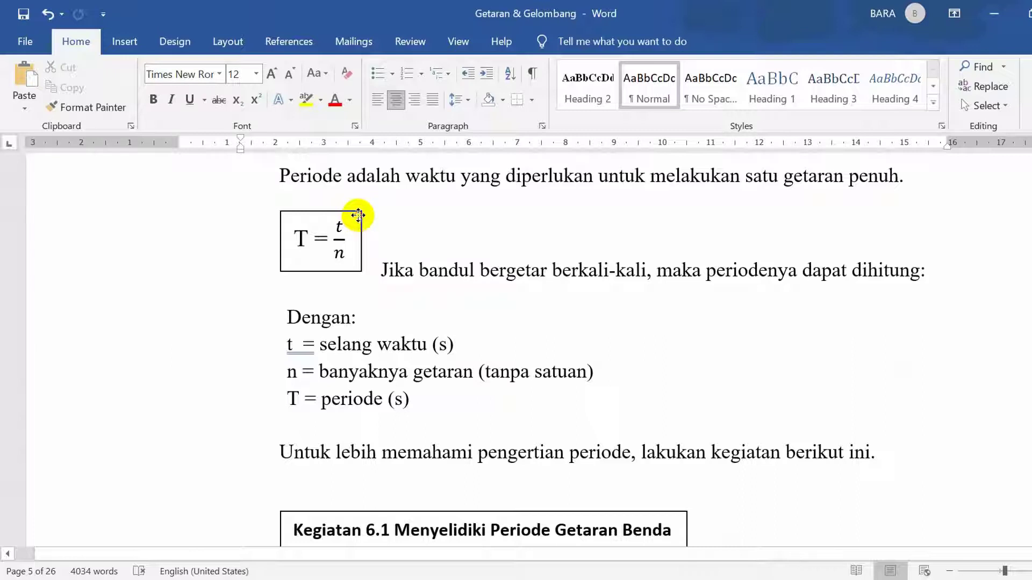
left_click(358, 215)
right_click(359, 215)
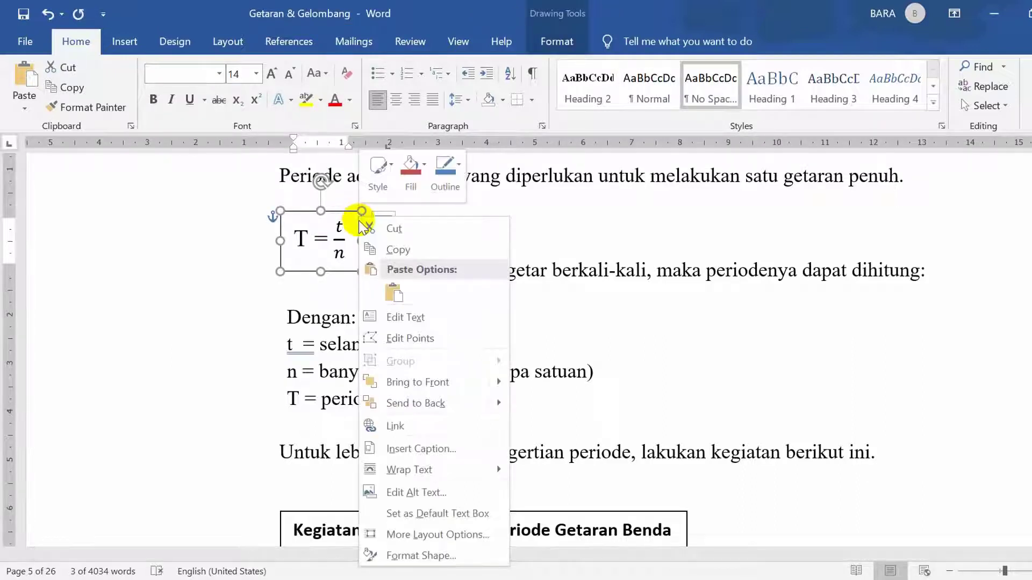
mouse_move(471, 469)
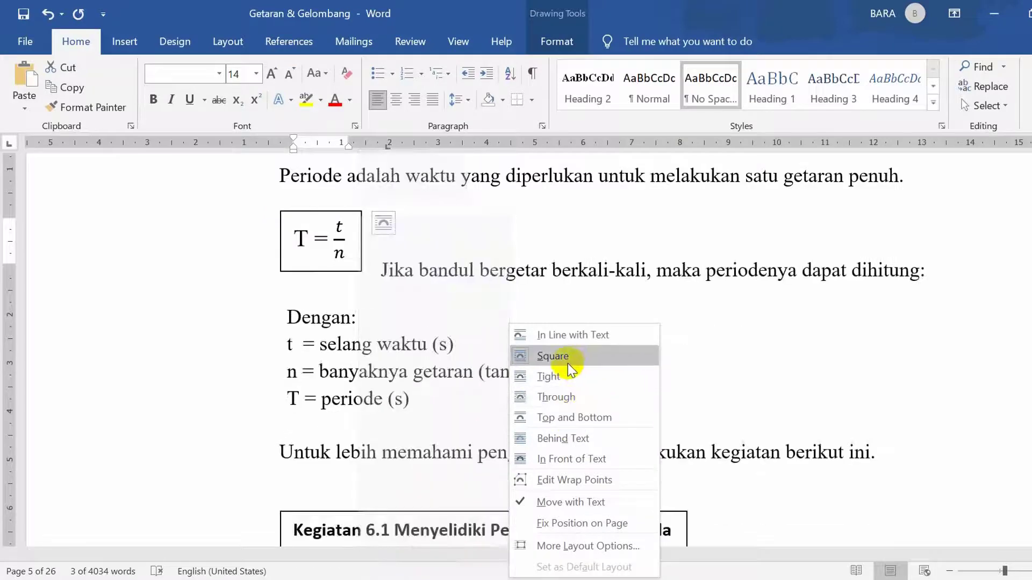
left_click(599, 335)
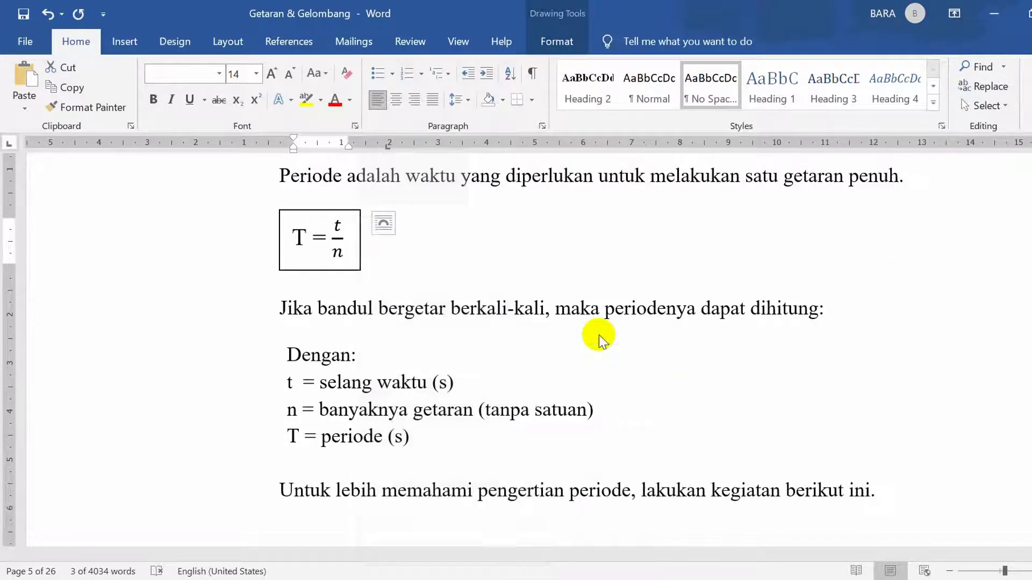
left_click(553, 345)
- Check the layout options of the pendulum stand picture above "Tujuan:" on page 6
scroll(530, 349, "down", 10)
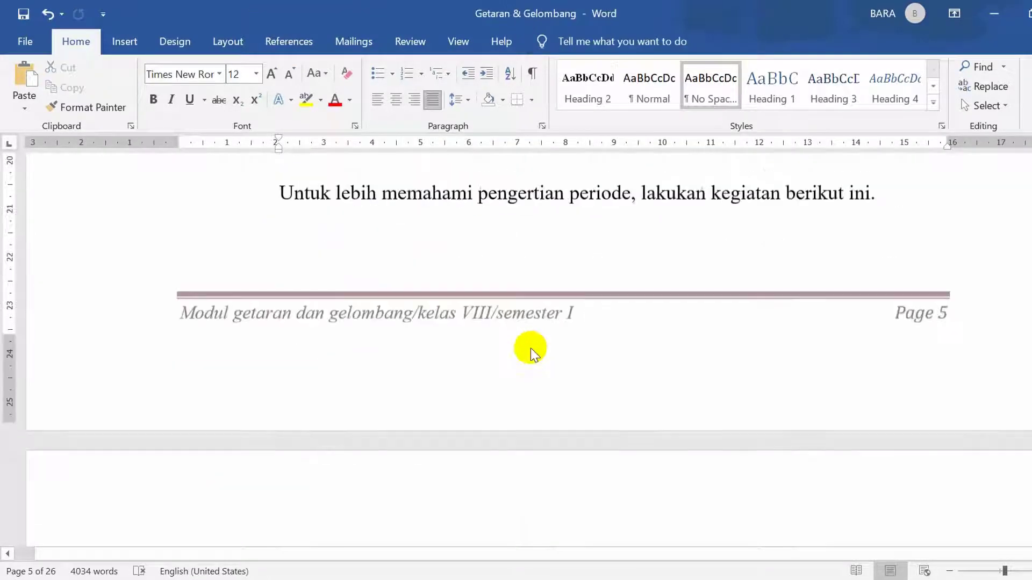
scroll(297, 313, "down", 3)
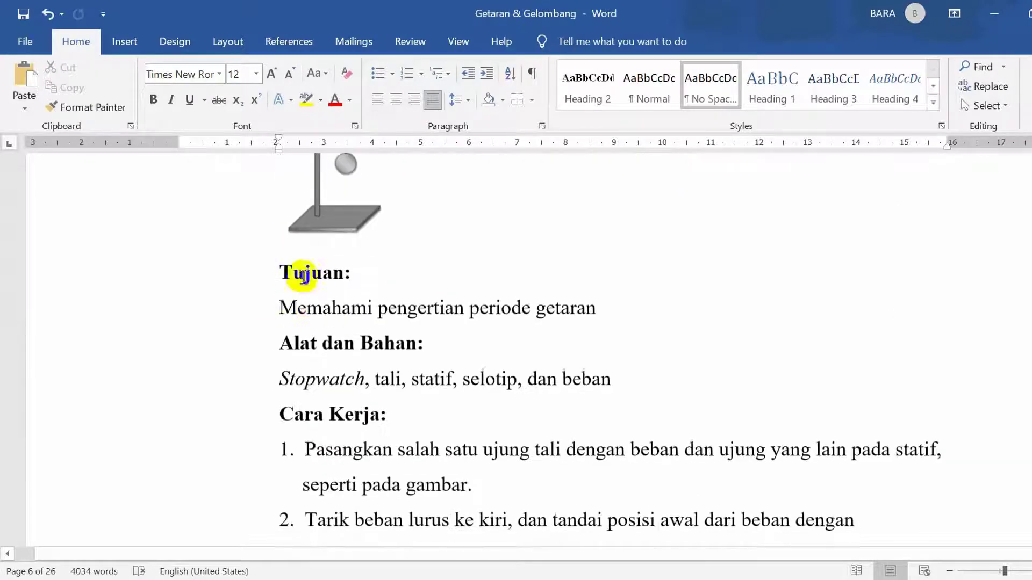
left_click(327, 211)
left_click(416, 166)
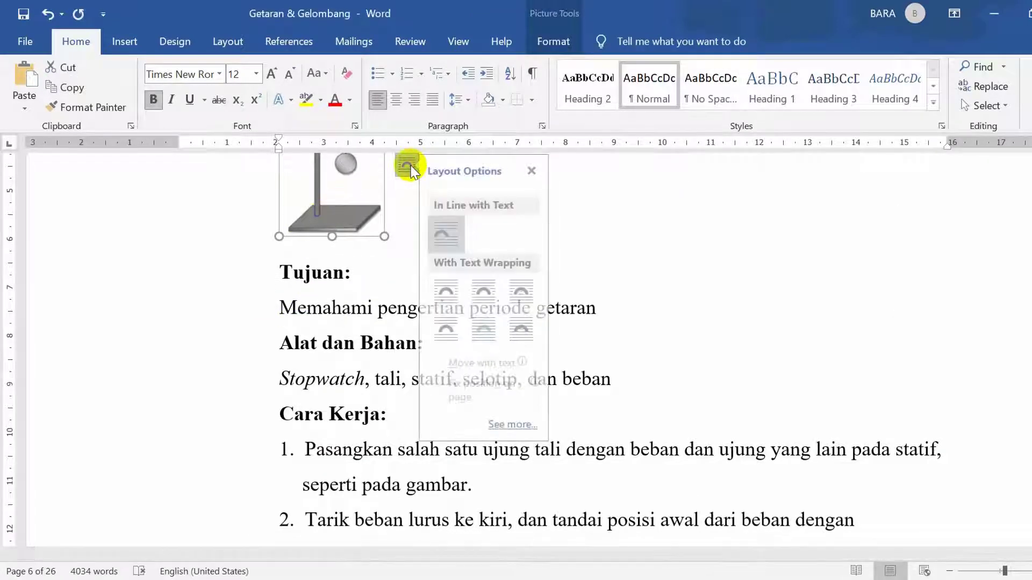
- Apply In Line with Text wrapping to the pendulum stand picture above "Tujuan:" on page 6
left_click(454, 234)
left_click(704, 256)
- Set the text wrapping of the "Tabel 6.1.1" picture on page 6 to In Line with Text
scroll(576, 277, "down", 8)
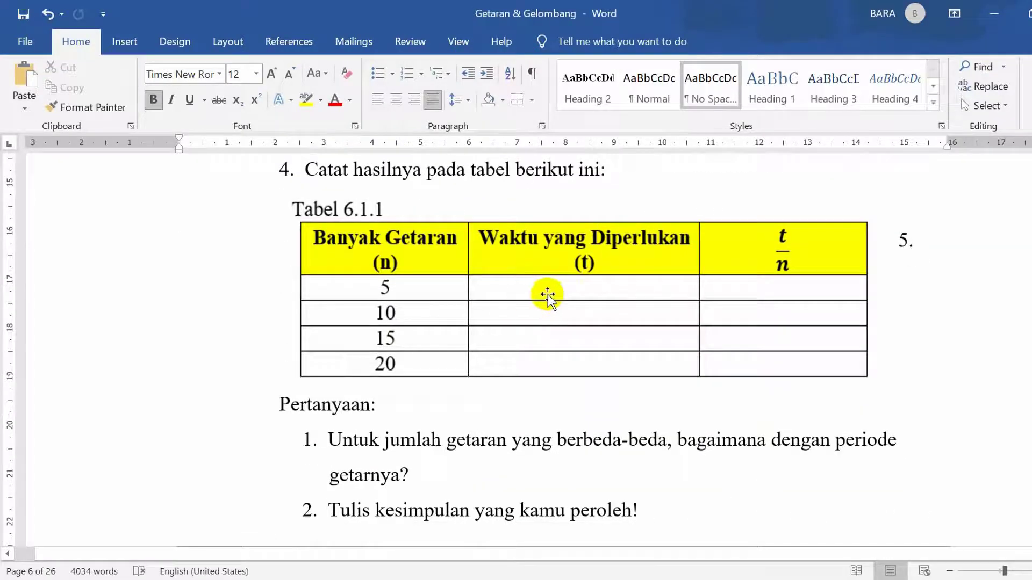
left_click(578, 250)
right_click(579, 250)
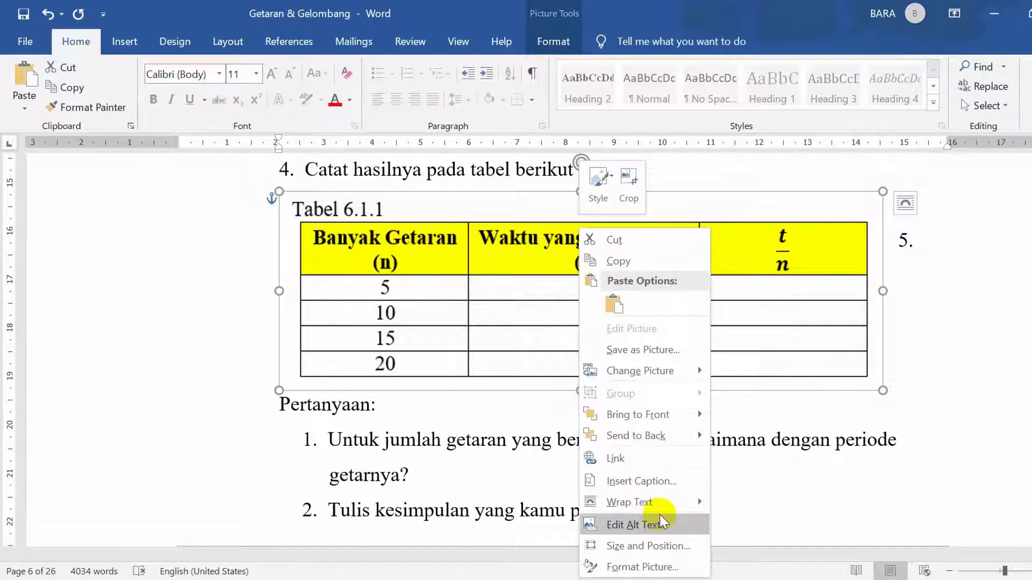
mouse_move(668, 499)
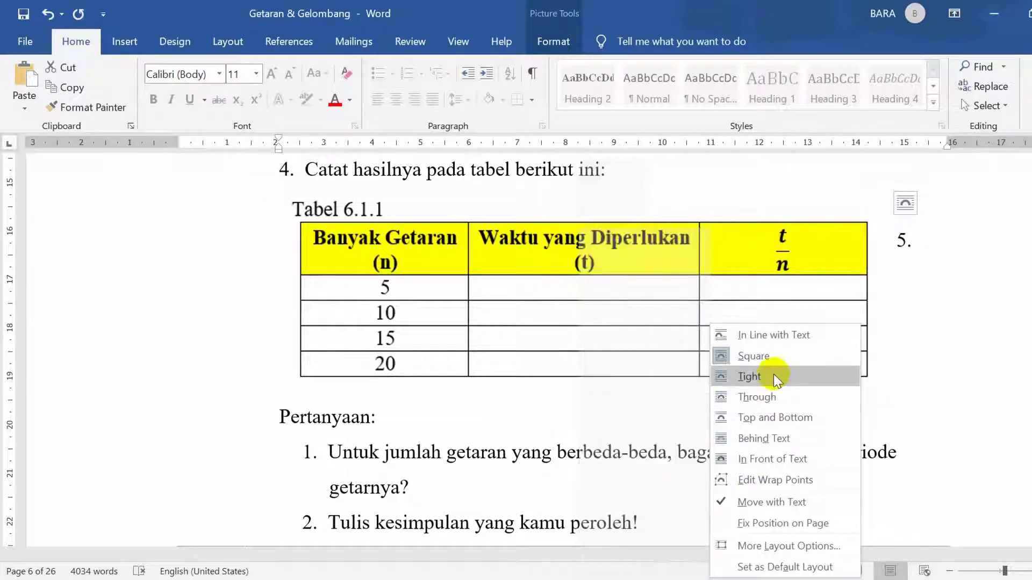
left_click(776, 336)
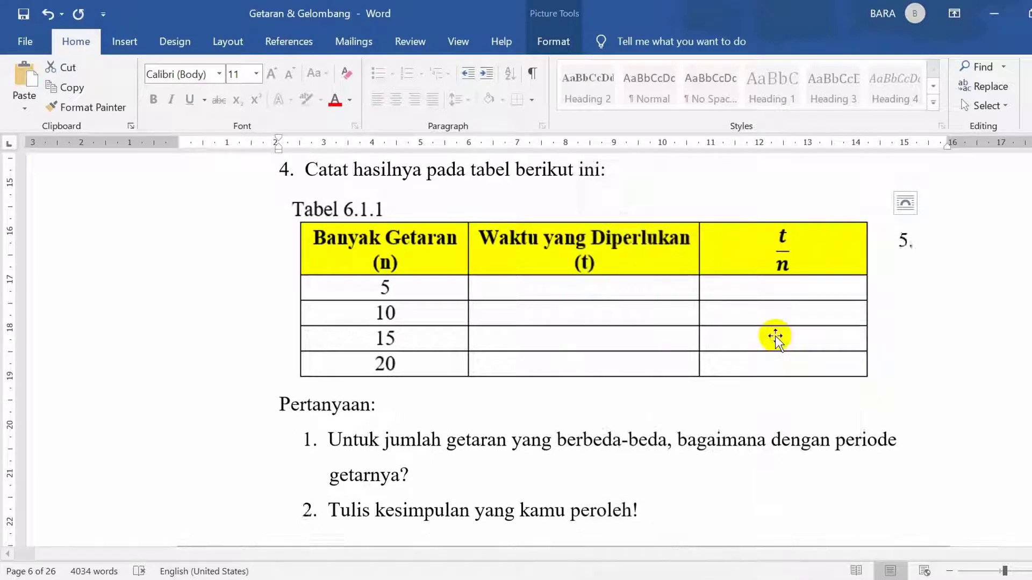
left_click(920, 265)
- Examine the worked-answer formula picture below "Jawab:" on page 8 and the text around it
scroll(376, 272, "down", 15)
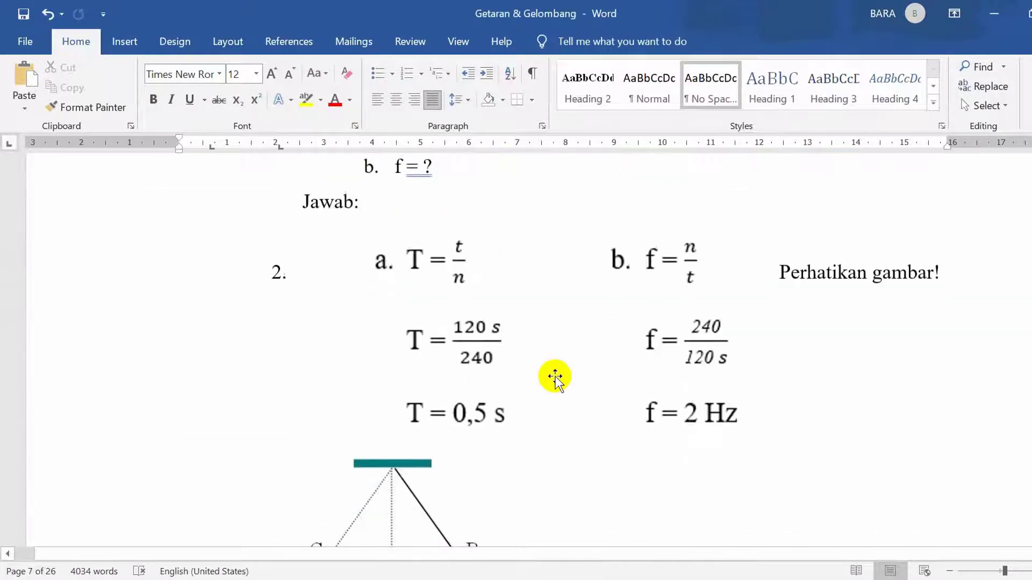
left_click(645, 336)
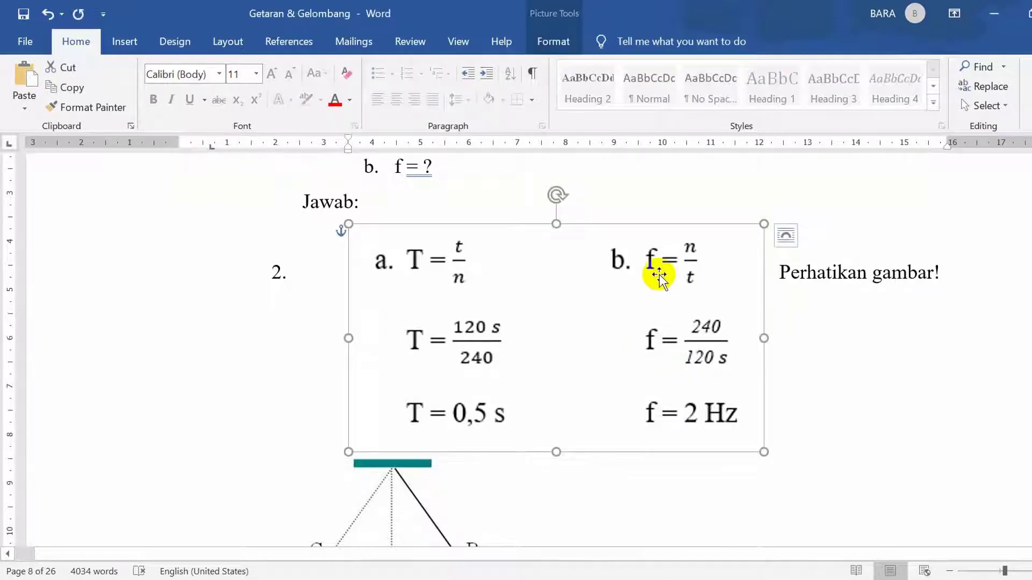
right_click(658, 275)
left_click(634, 292)
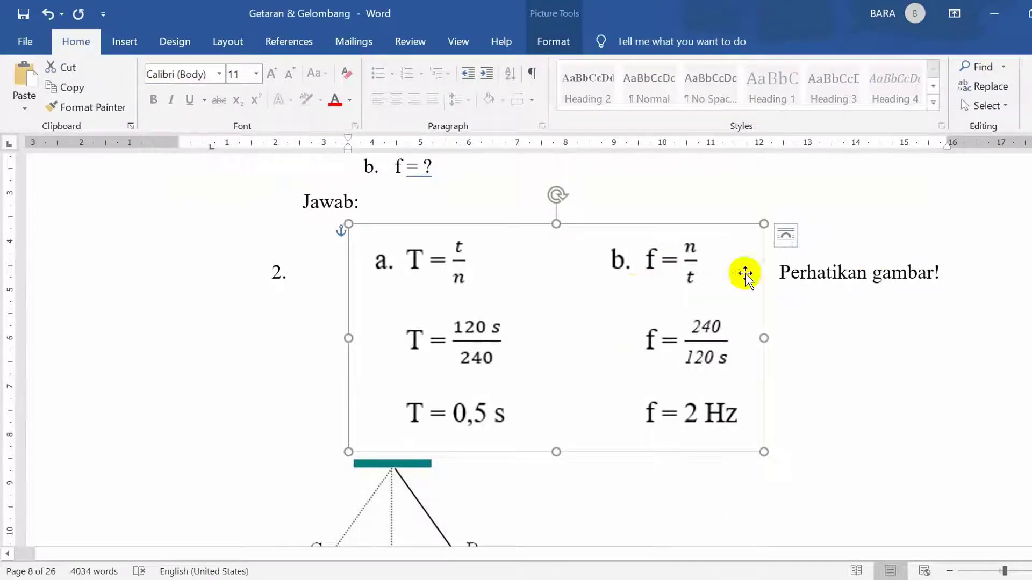
left_click(812, 348)
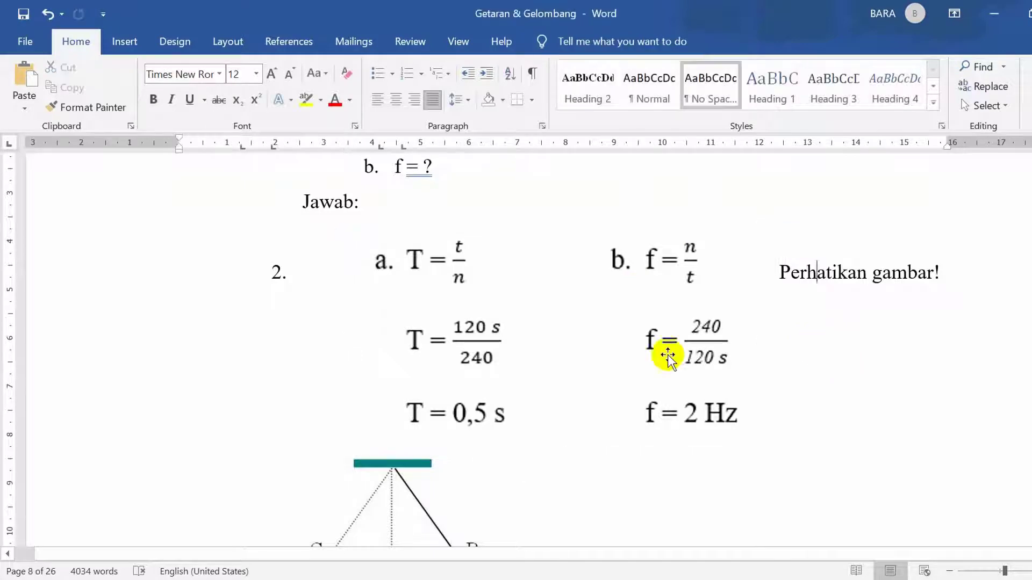
left_click(643, 253)
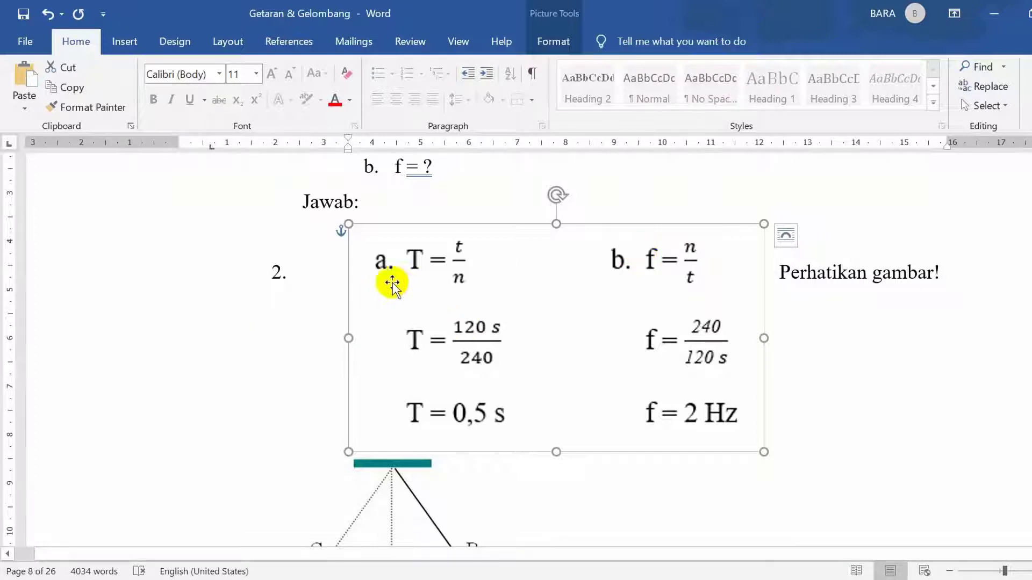
left_click(836, 350)
scroll(570, 355, "down", 4)
scroll(570, 356, "up", 5)
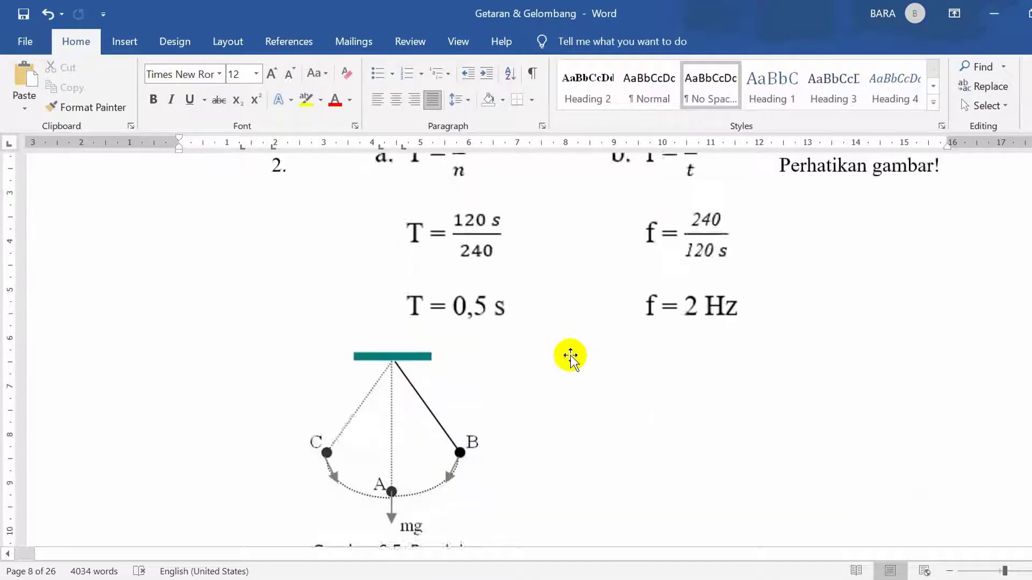
scroll(570, 356, "up", 2)
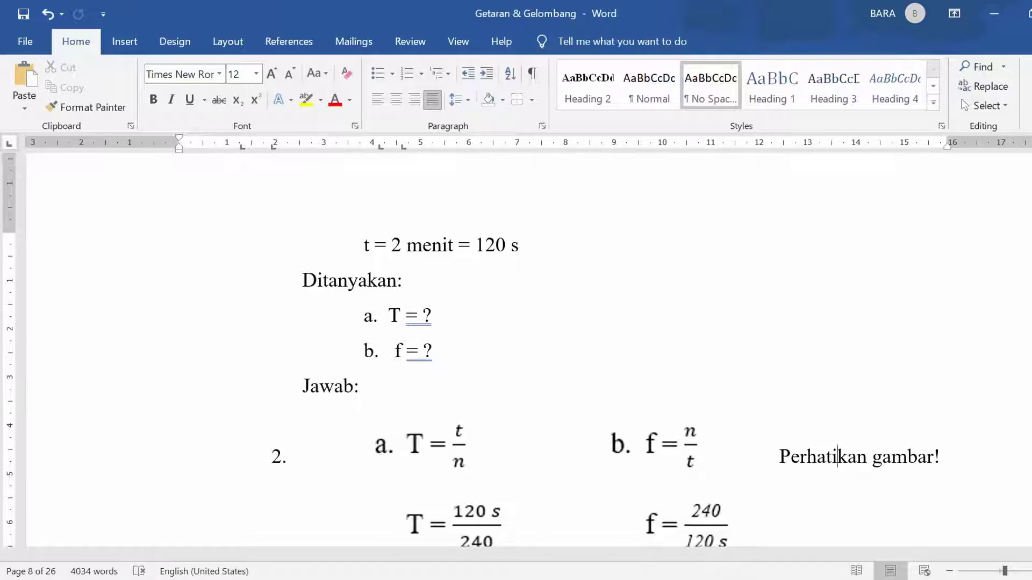
- Capture the lines "a. T = ?" and "b. f = ?" below "Ditanyakan:" with the Snipping Tool and copy the snip
key("super")
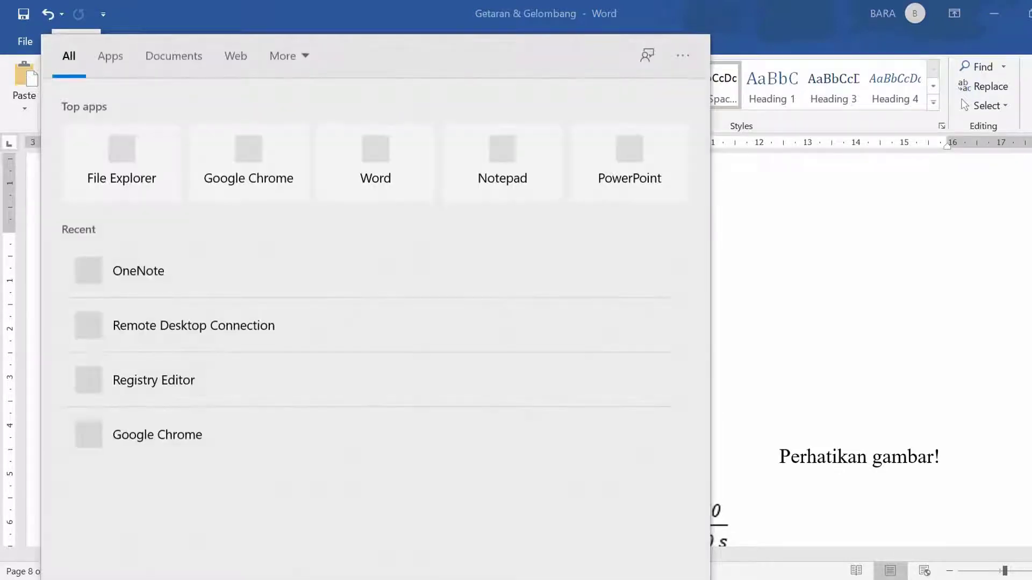
type("s")
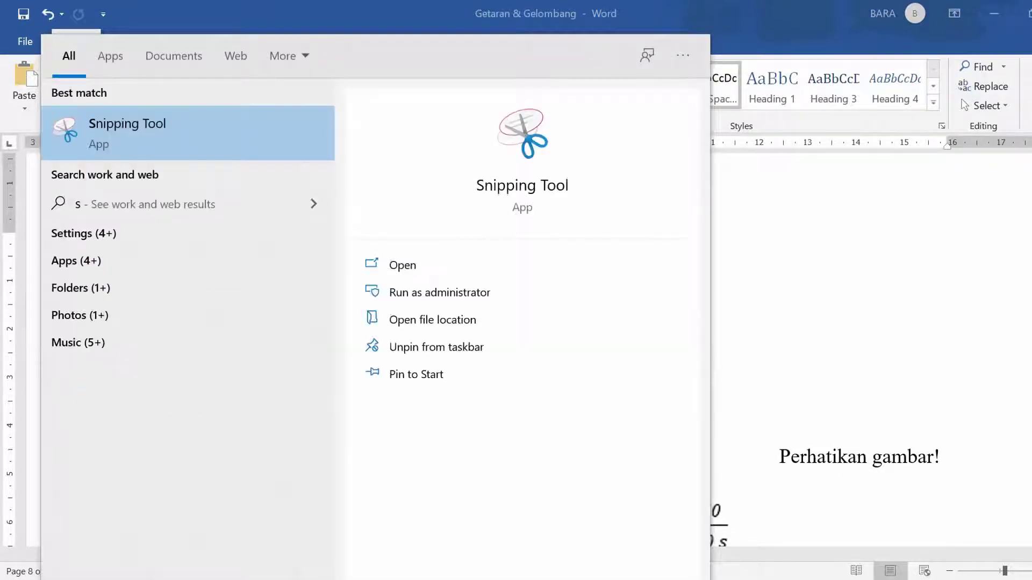
left_click(156, 128)
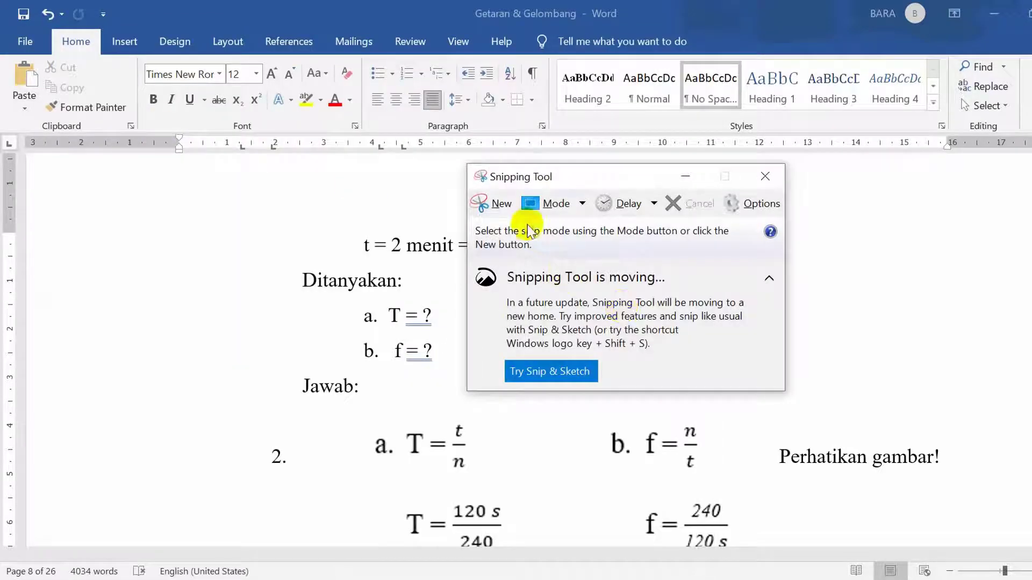
left_click(498, 204)
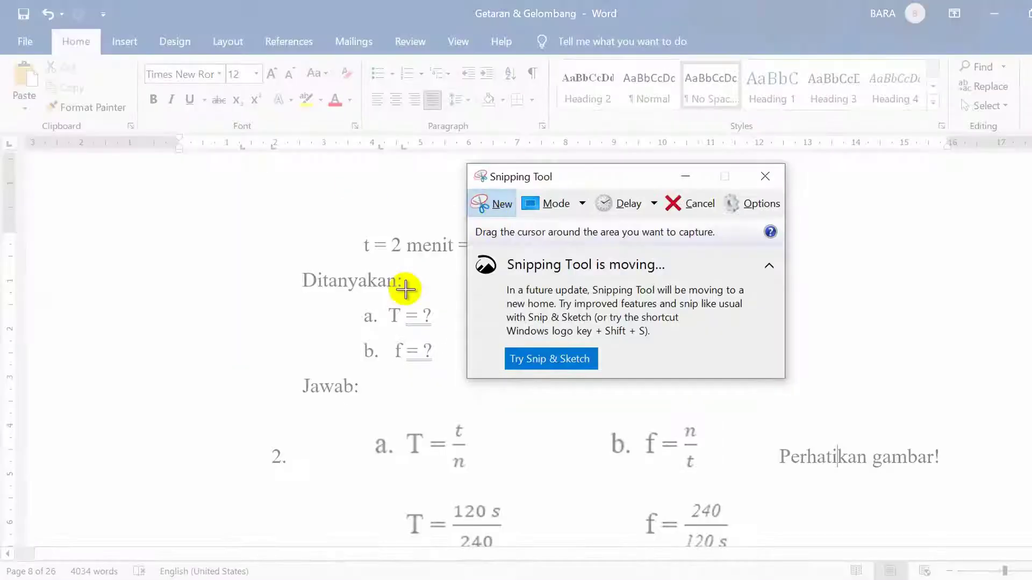
left_click_drag(350, 300, 457, 371)
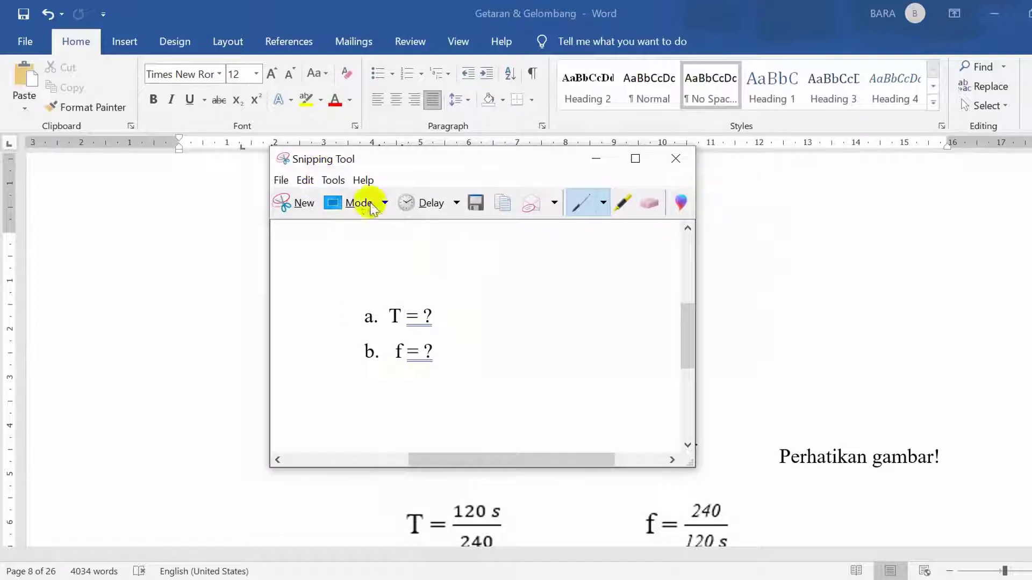
left_click(305, 181)
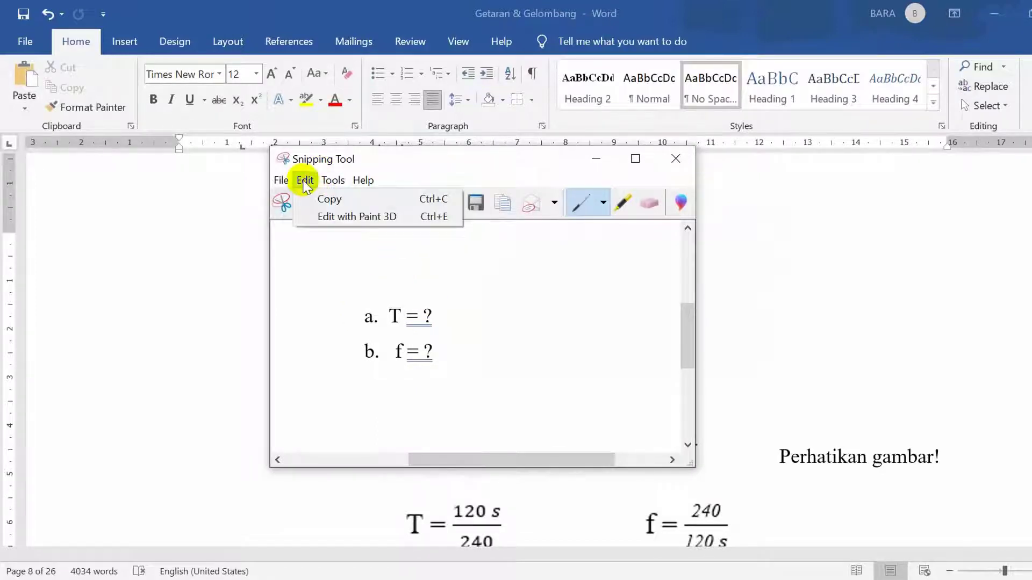
left_click(336, 200)
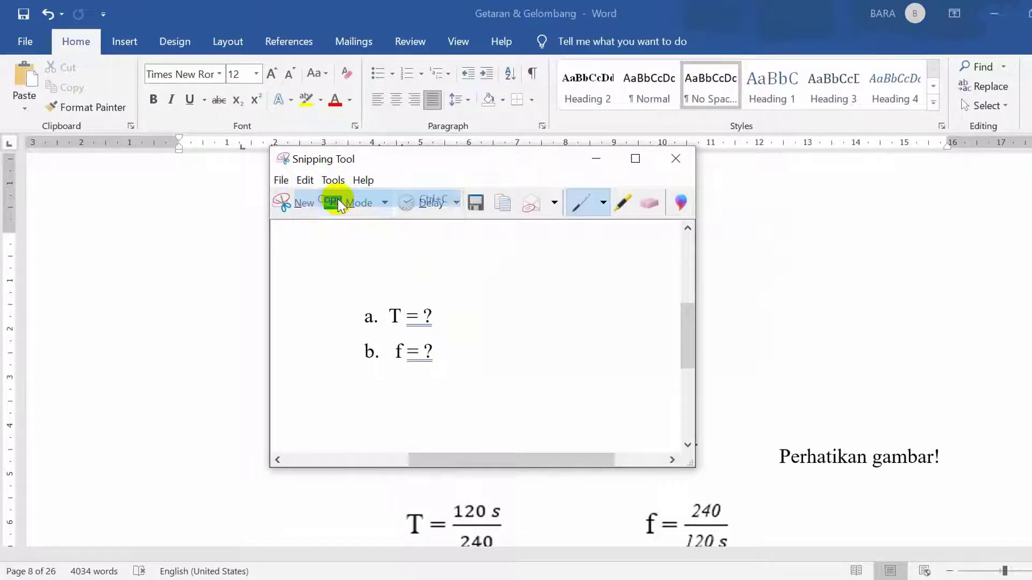
left_click(676, 159)
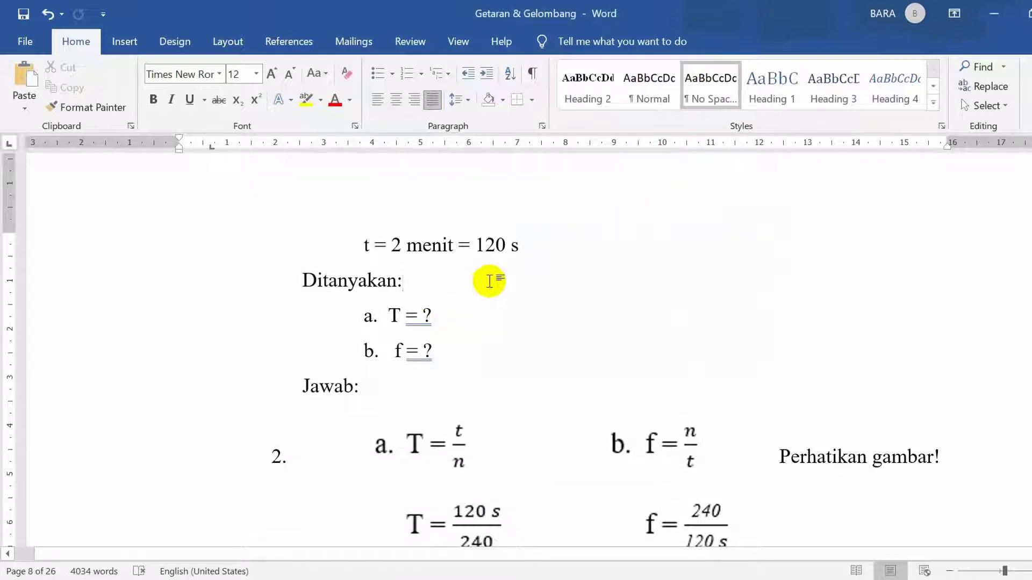
- Paste the snip on a new line below "Ditanyakan:" and shrink it to about the size of the original text
key("Return")
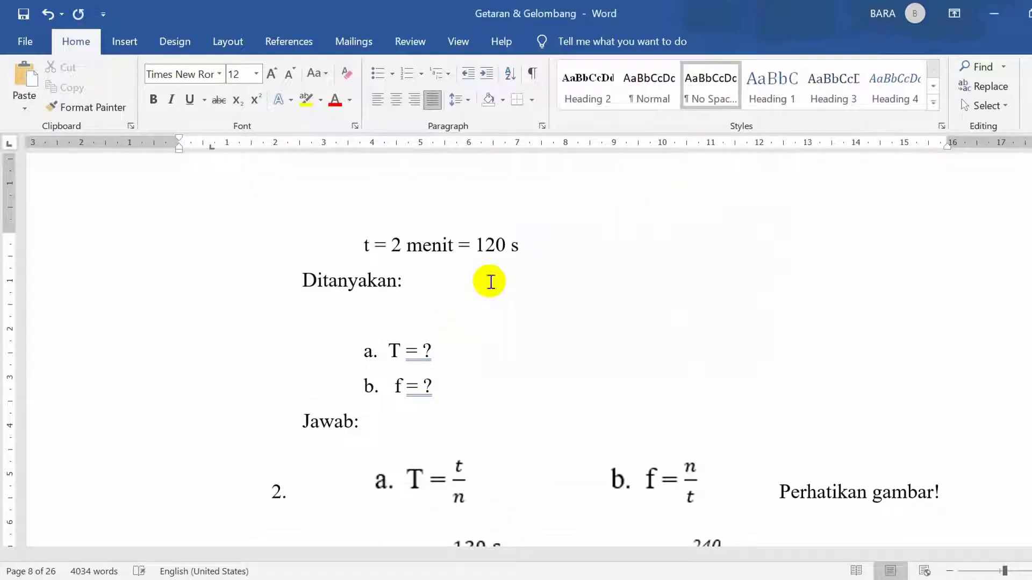
key("ctrl+v")
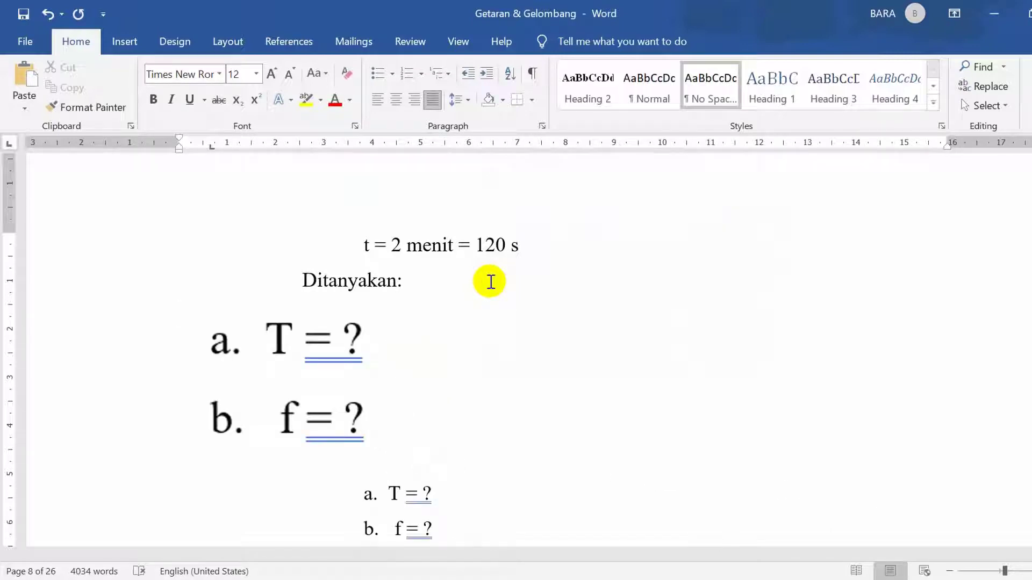
left_click(340, 373)
left_click_drag(414, 466, 279, 372)
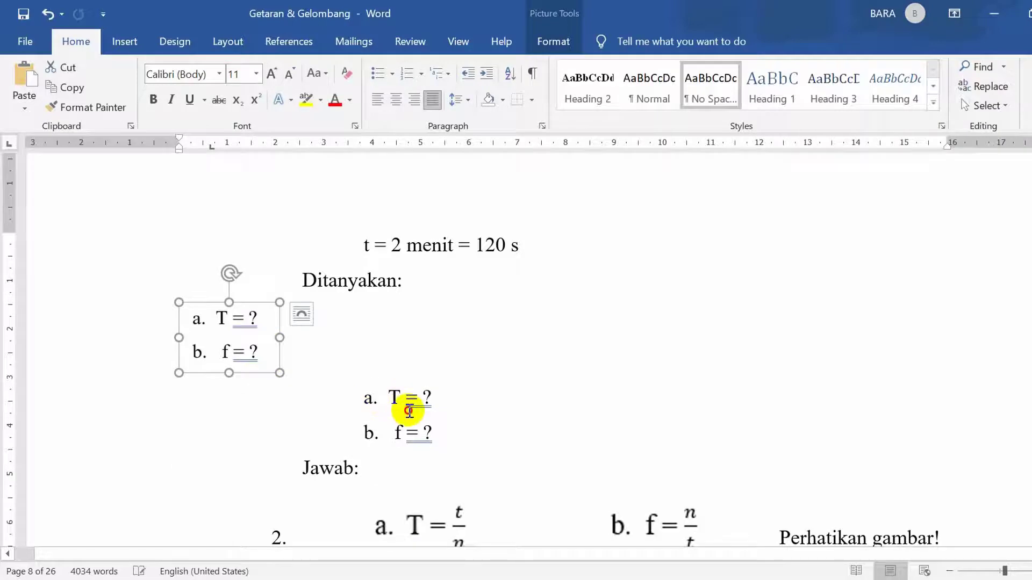
- Check the layout options of the pasted snip below "Ditanyakan:"
left_click(430, 398)
left_click_drag(247, 346, 307, 306)
left_click(307, 307)
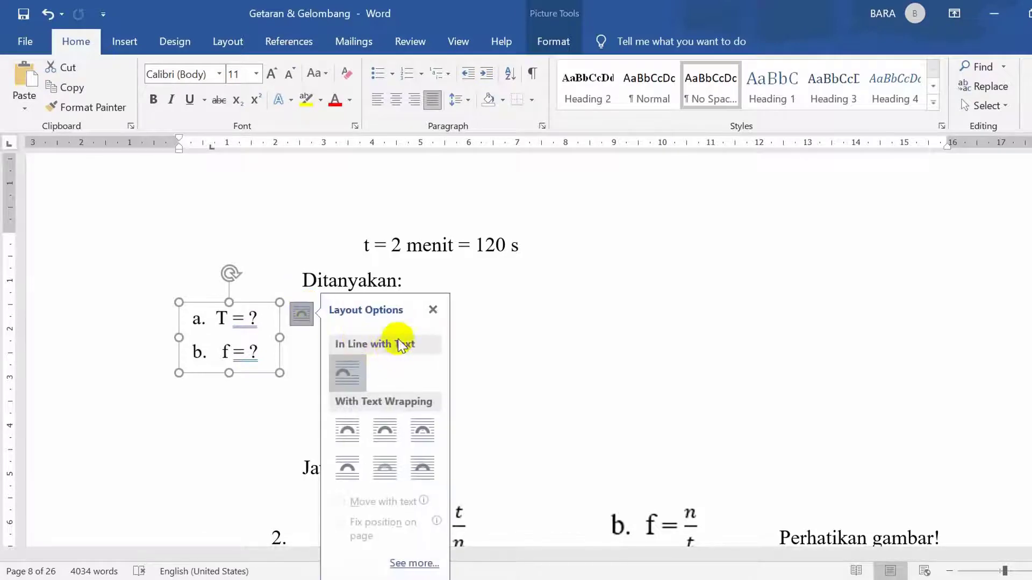
left_click(533, 344)
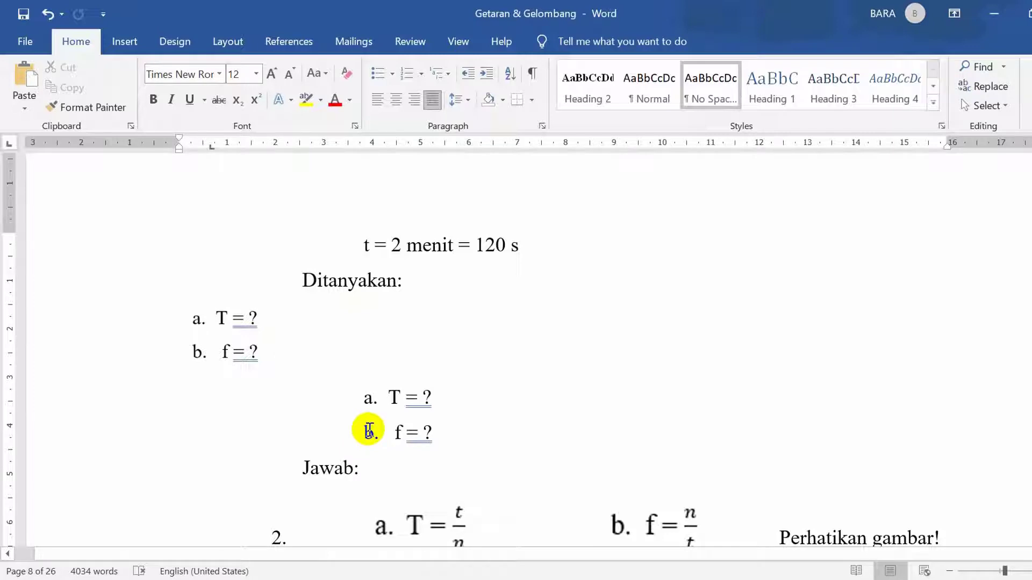
- Delete the pasted snip and the extra empty line below "Ditanyakan:"
left_click(227, 333)
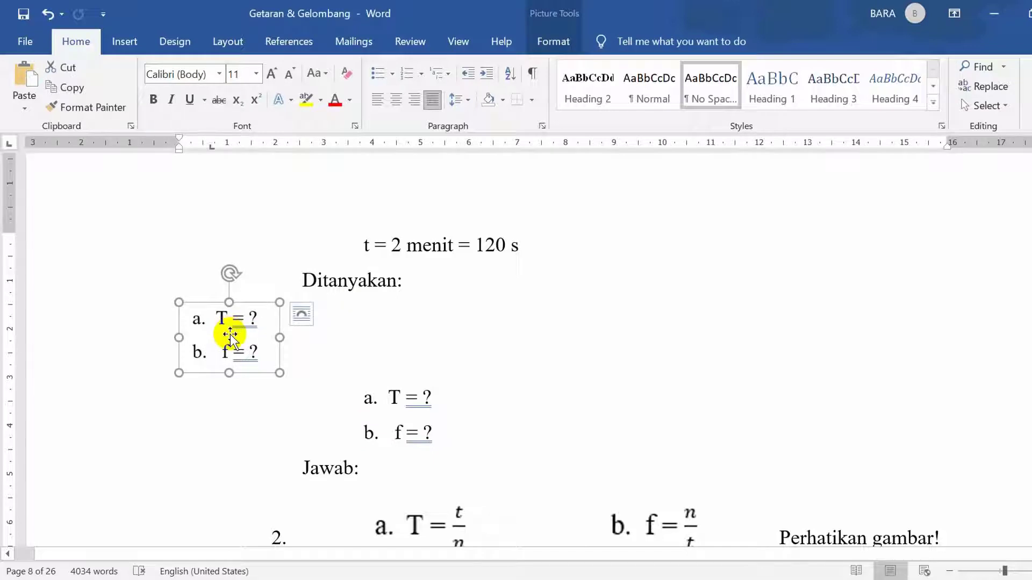
key("Delete")
left_click(338, 291)
left_click(440, 286)
key("Delete")
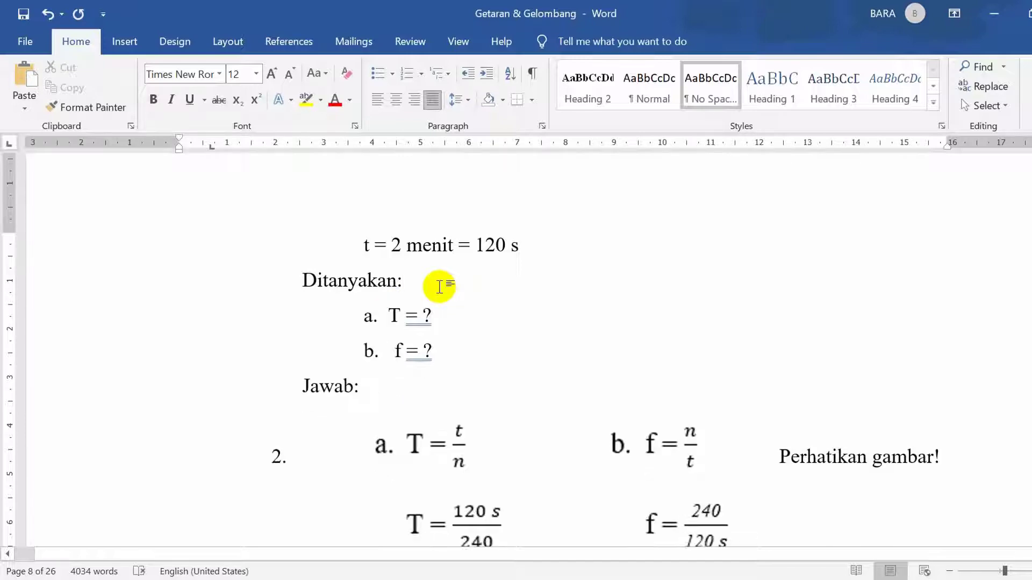
- Set the text wrapping of the worked-answer formula picture below "Jawab:" on page 8 to In Line with Text
scroll(627, 386, "down", 5)
scroll(525, 295, "up", 2)
scroll(489, 279, "down", 1)
left_click(489, 279)
left_click(785, 174)
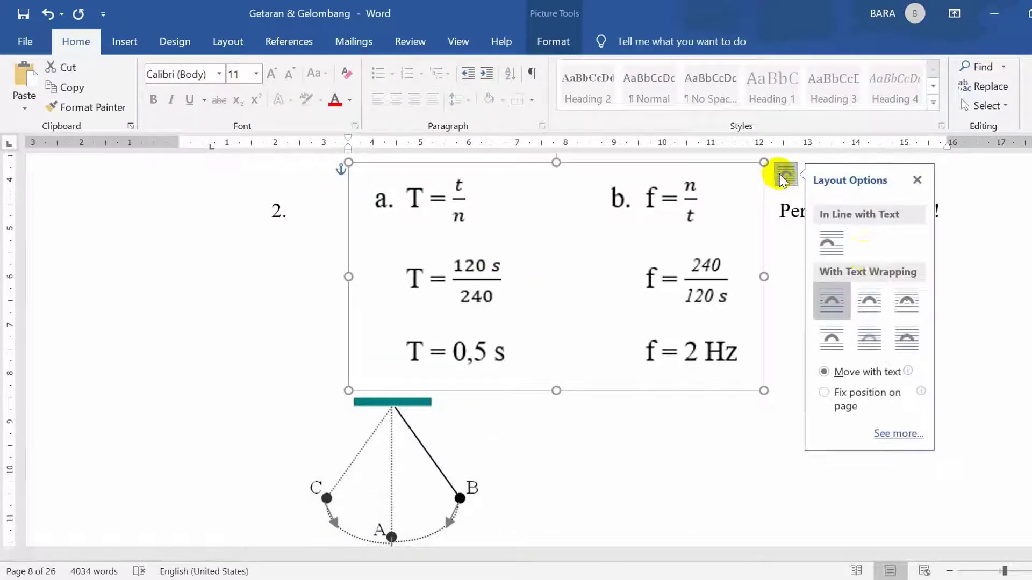
left_click(825, 245)
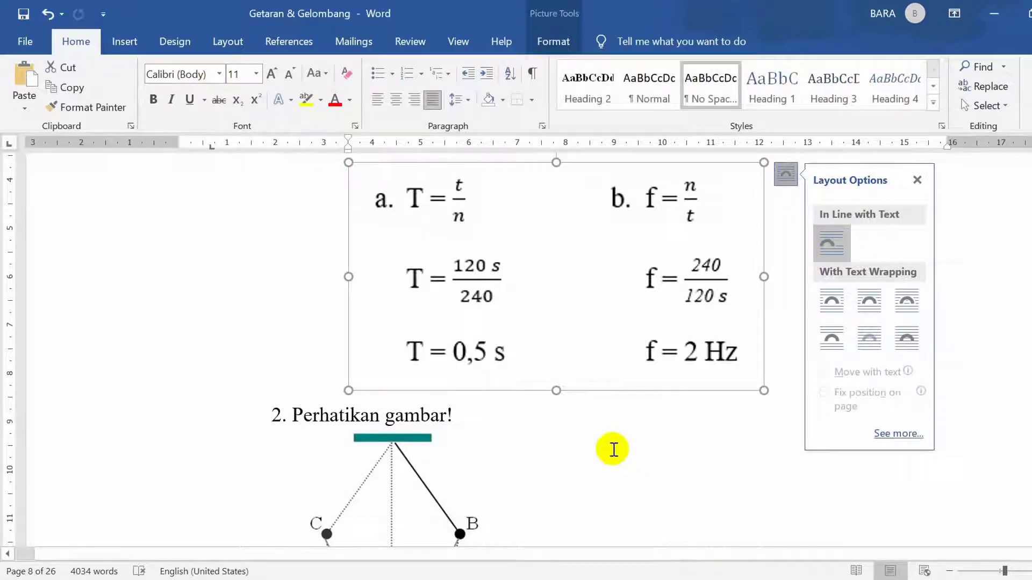
- Apply In Line with Text wrapping to the pendulum picture above the "Gambar 6.5 Bandul" caption
scroll(592, 448, "down", 2)
left_click(537, 436)
left_click(447, 395)
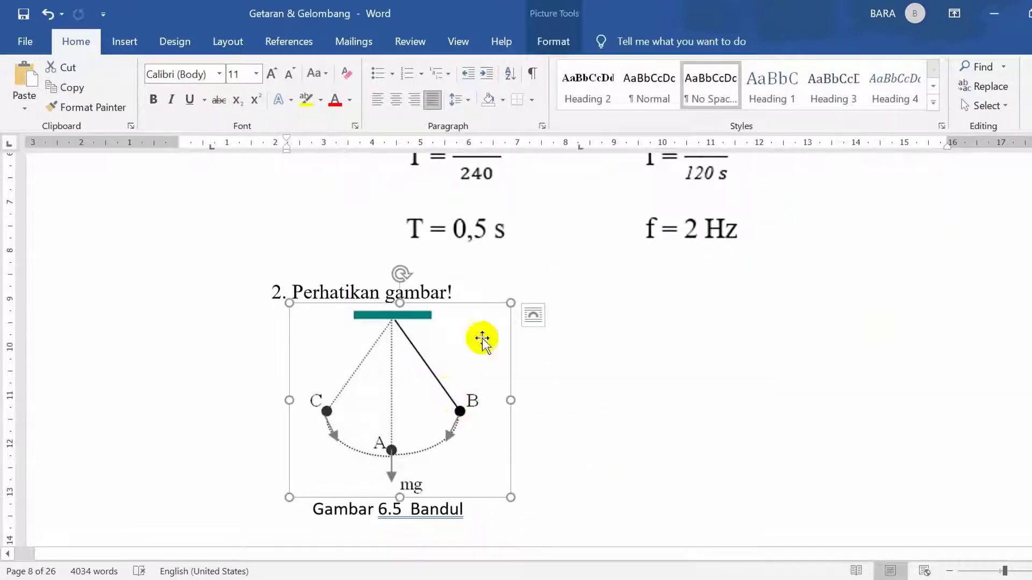
left_click(529, 318)
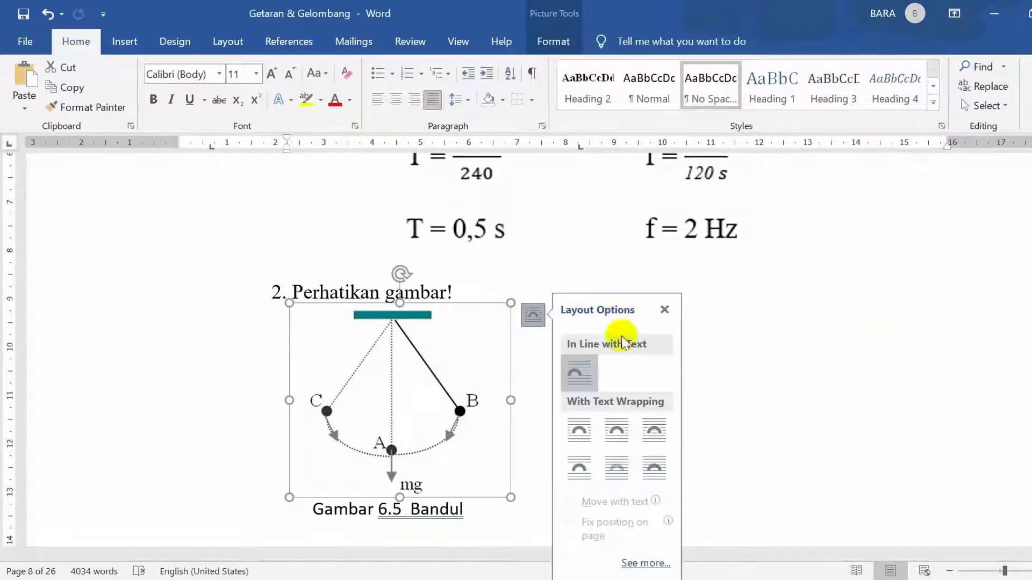
left_click(583, 368)
left_click(764, 409)
- Review the pages from the "Gambar 6.5" exercise back to the wave picture under "A. MOTIVASI PEMBELAJARAN" on page 1
scroll(575, 339, "down", 10)
scroll(576, 338, "up", 6)
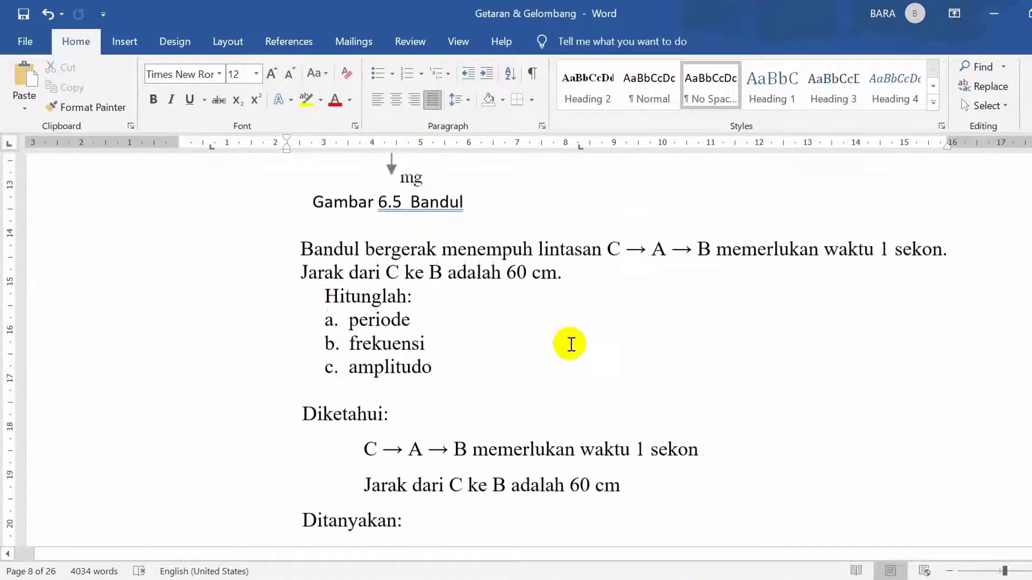
scroll(570, 344, "up", 10)
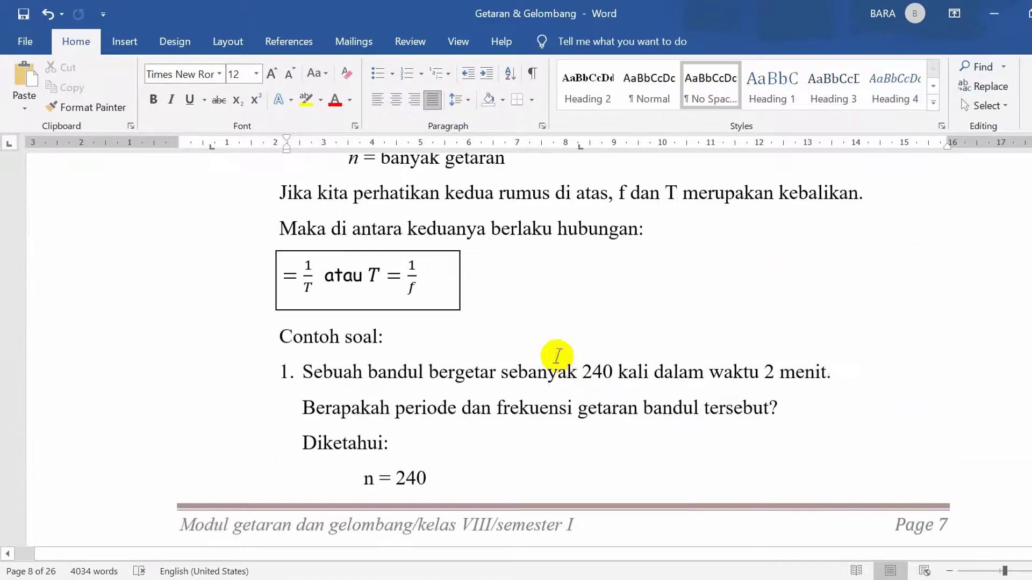
scroll(559, 356, "up", 12)
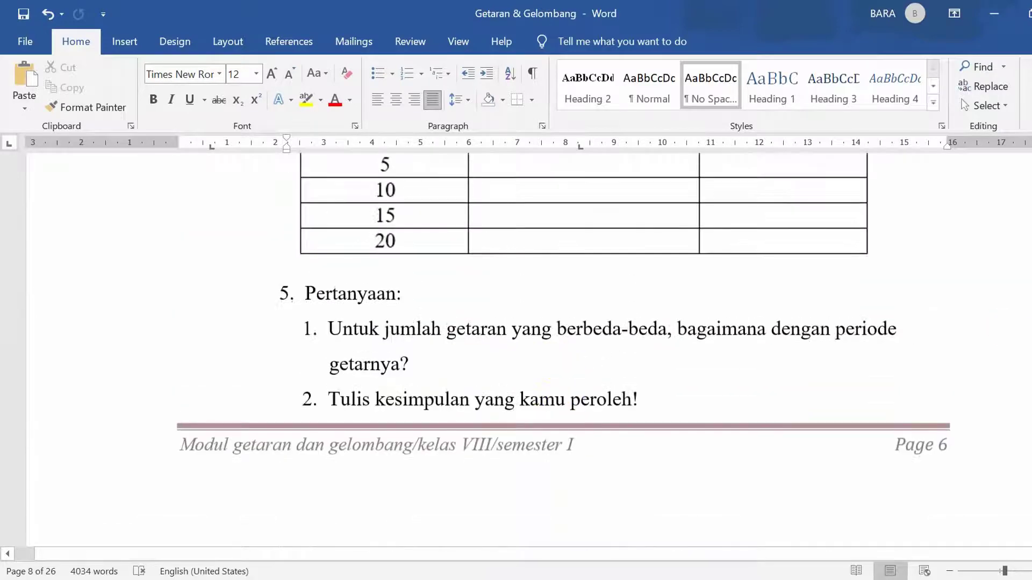
scroll(529, 349, "up", 20)
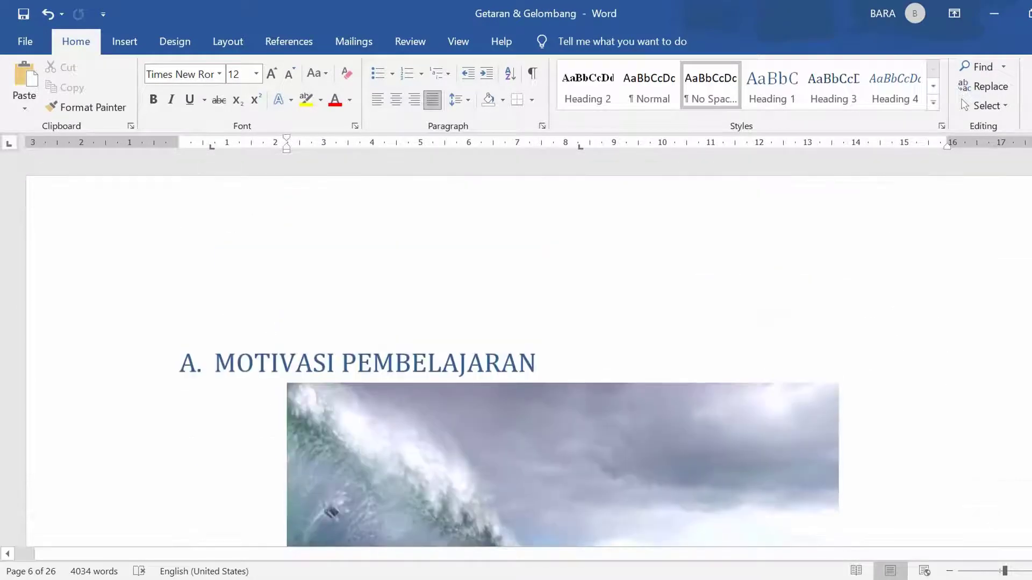
scroll(462, 433, "down", 5)
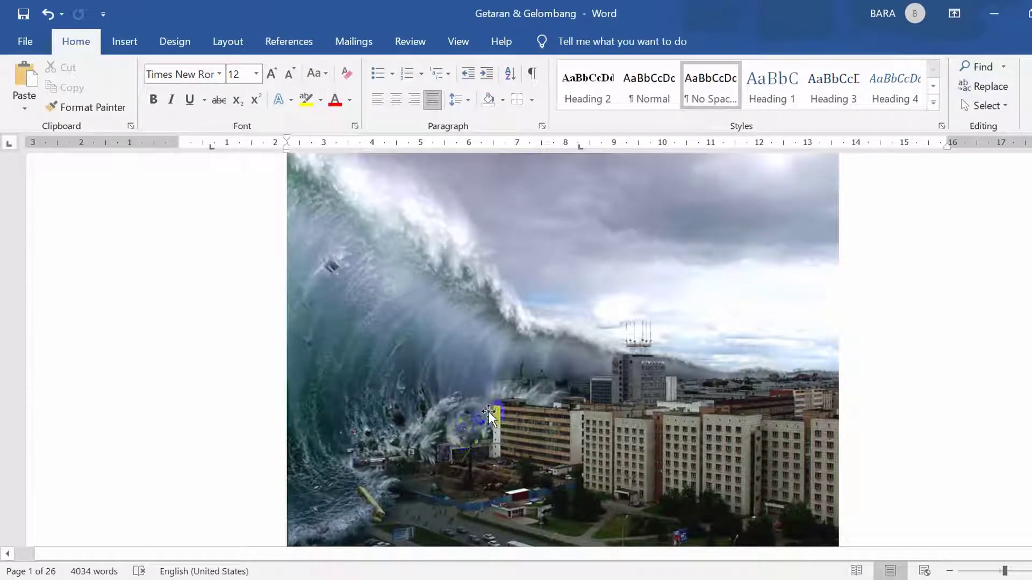
- Start saving a copy of the document to the Desktop, keeping the file name Getaran & Gelombang
scroll(489, 414, "up", 5)
scroll(468, 433, "down", 3)
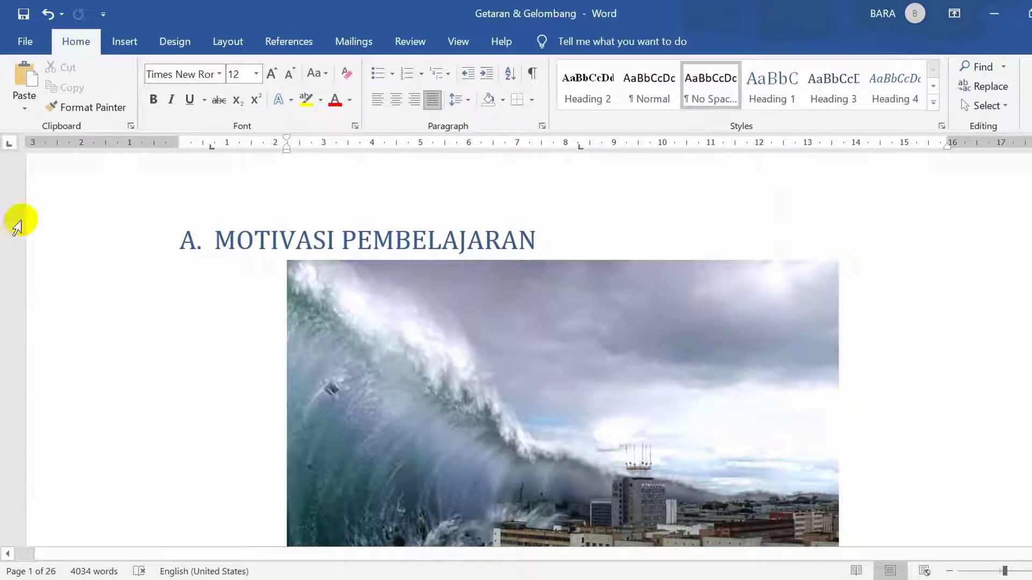
left_click(23, 41)
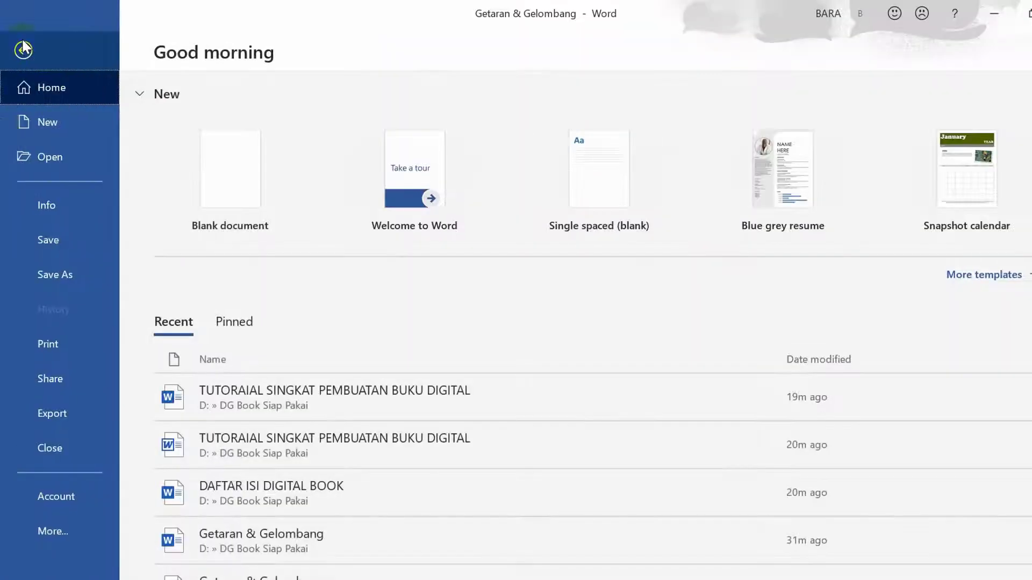
left_click(59, 284)
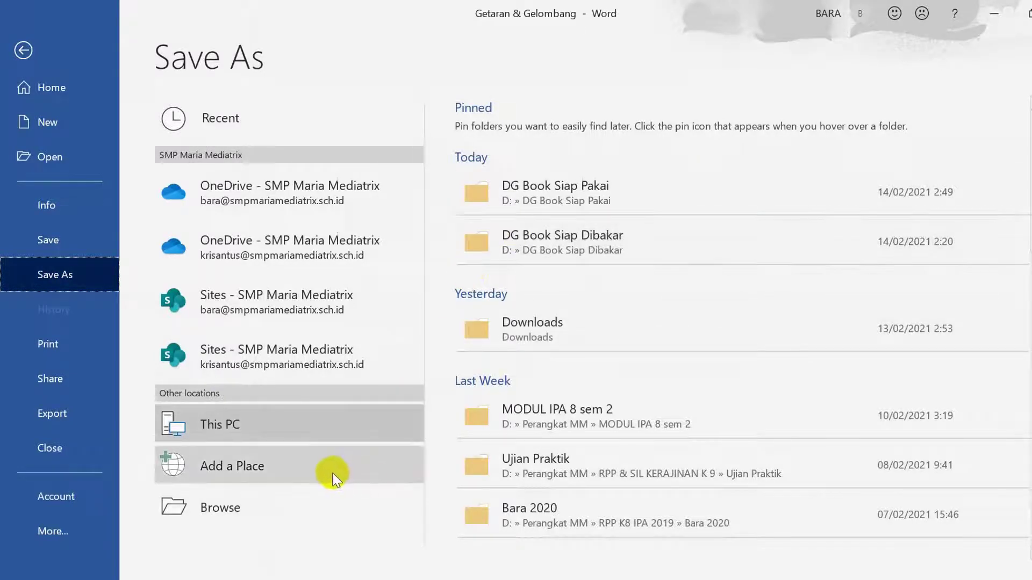
left_click(235, 511)
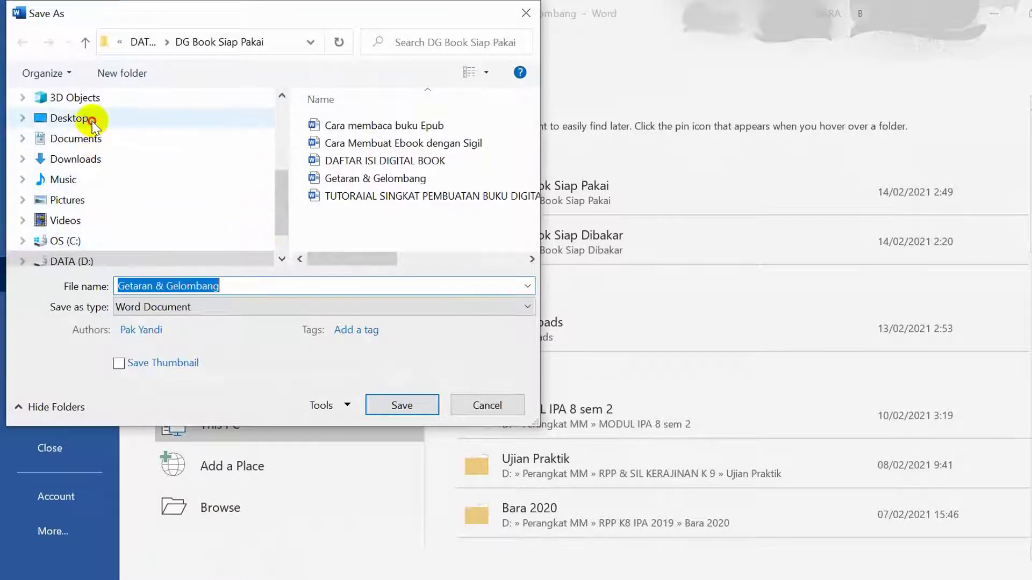
left_click(93, 121)
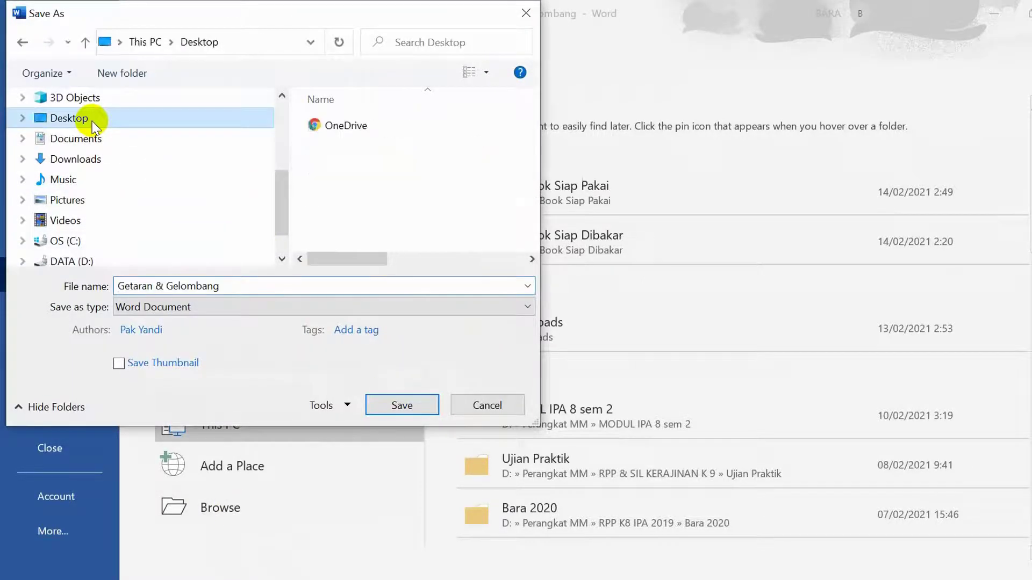
left_click(253, 287)
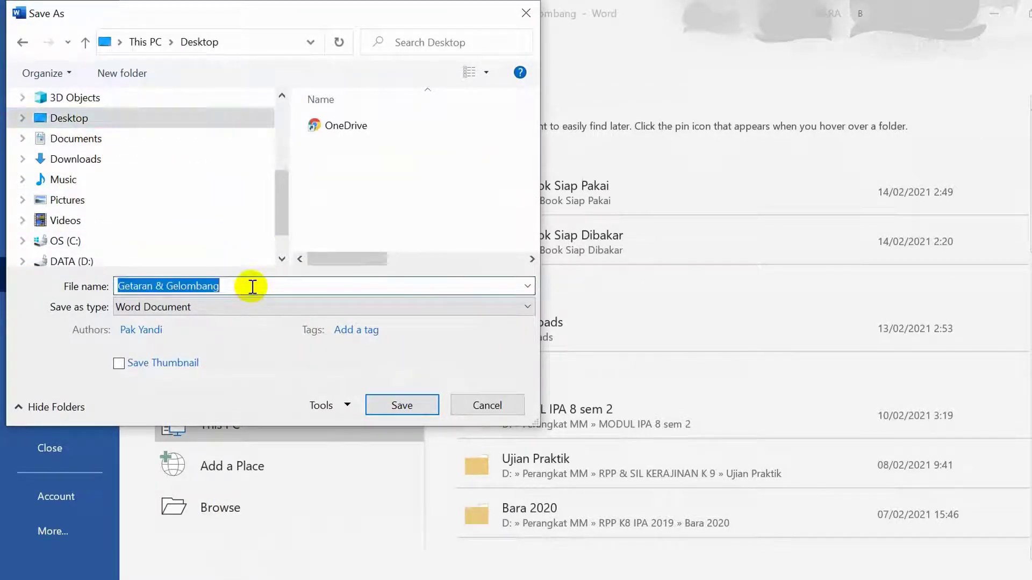
- Save the copy as Web Page, Filtered, accepting the removal of Office-specific tags and continuing past the compatibility check
left_click(200, 305)
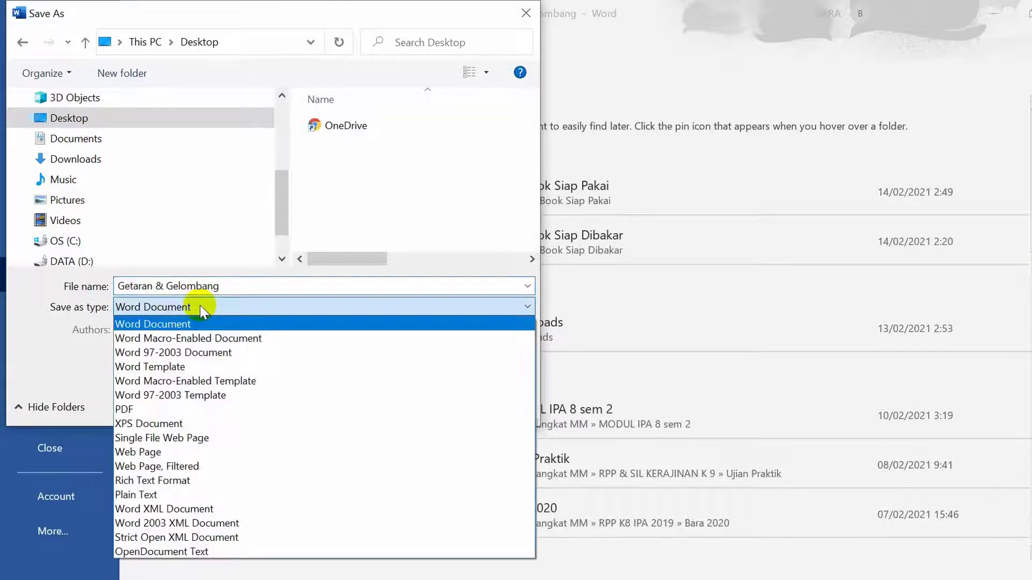
left_click(200, 306)
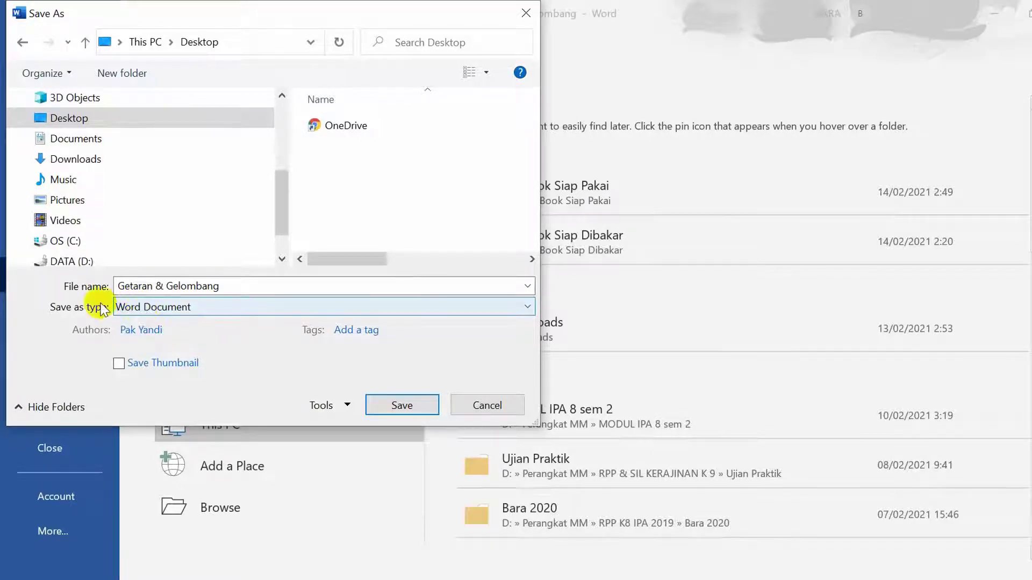
left_click(200, 309)
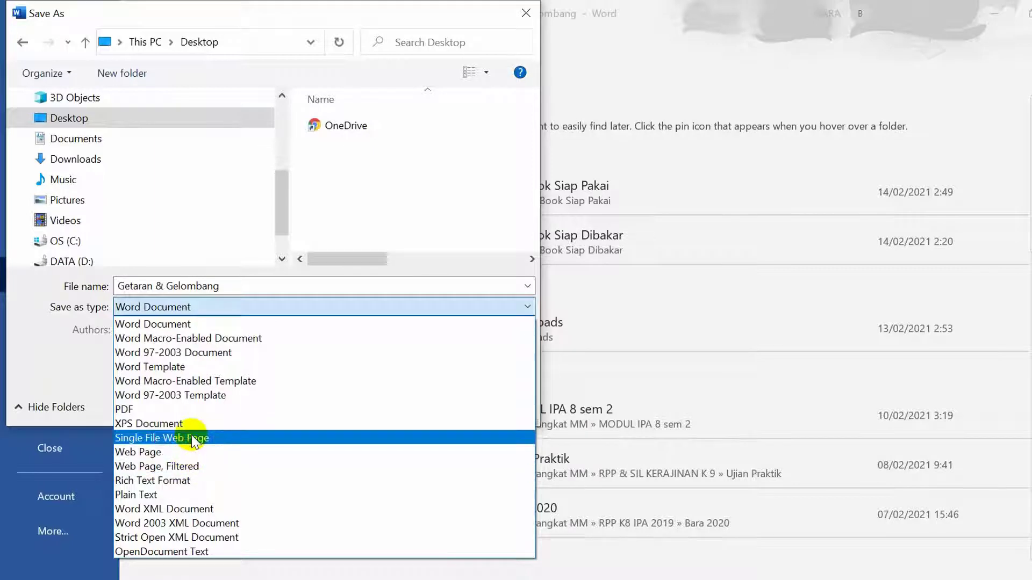
left_click(203, 467)
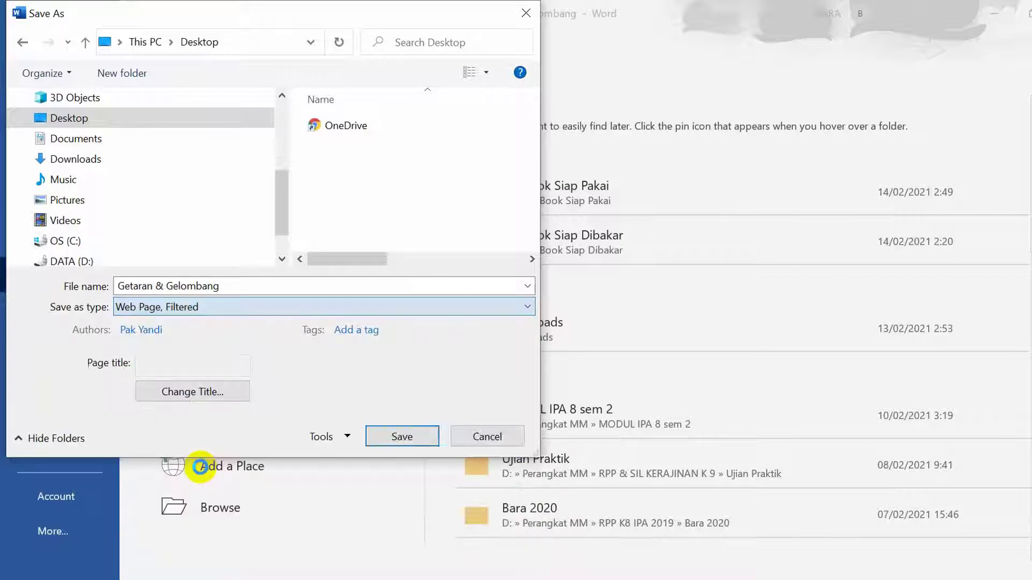
left_click(398, 437)
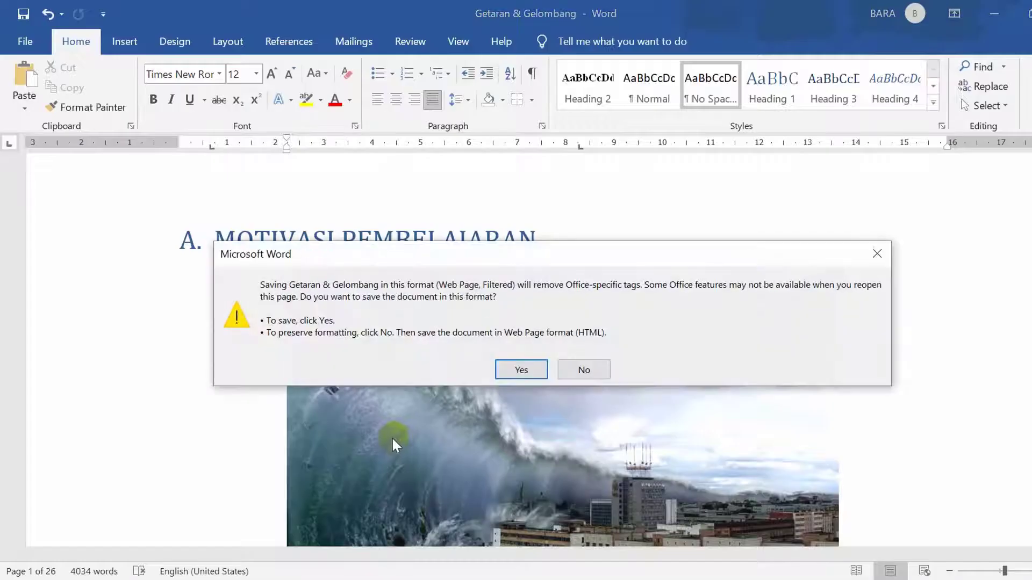
left_click(523, 372)
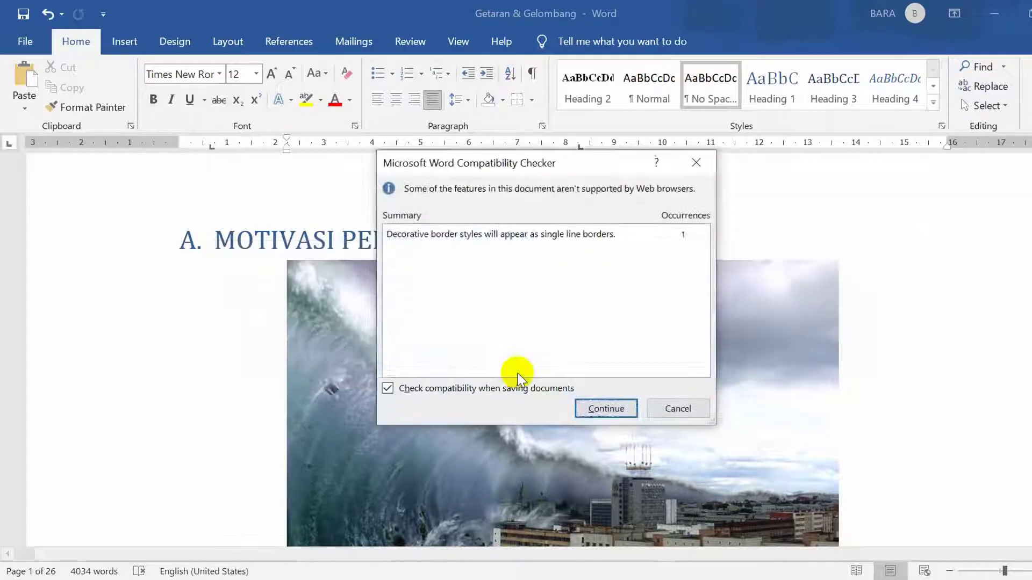
left_click(595, 409)
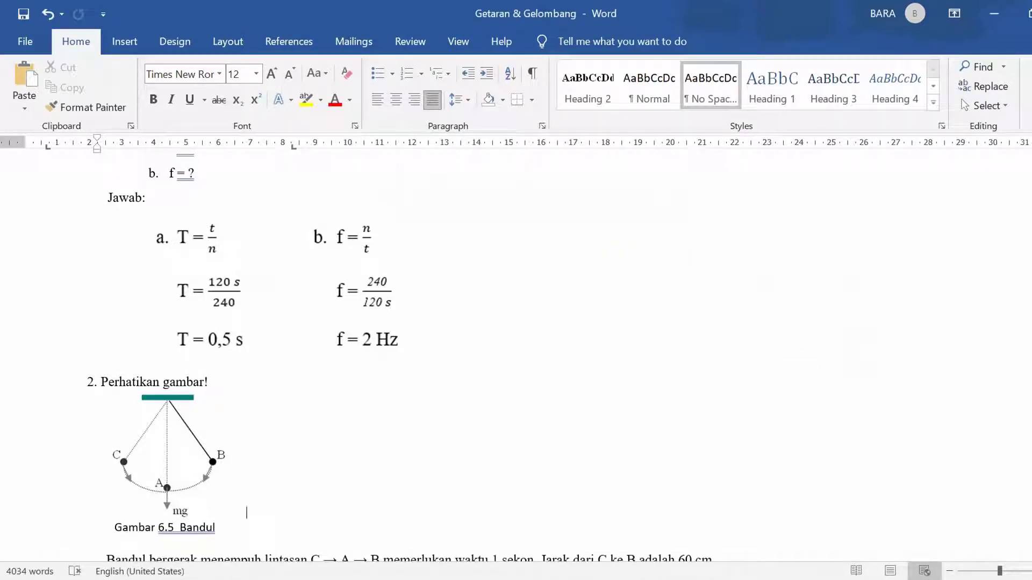
- Minimize the document and open the exported Getaran & Gelombang web page from the desktop
scroll(712, 252, "up", 15)
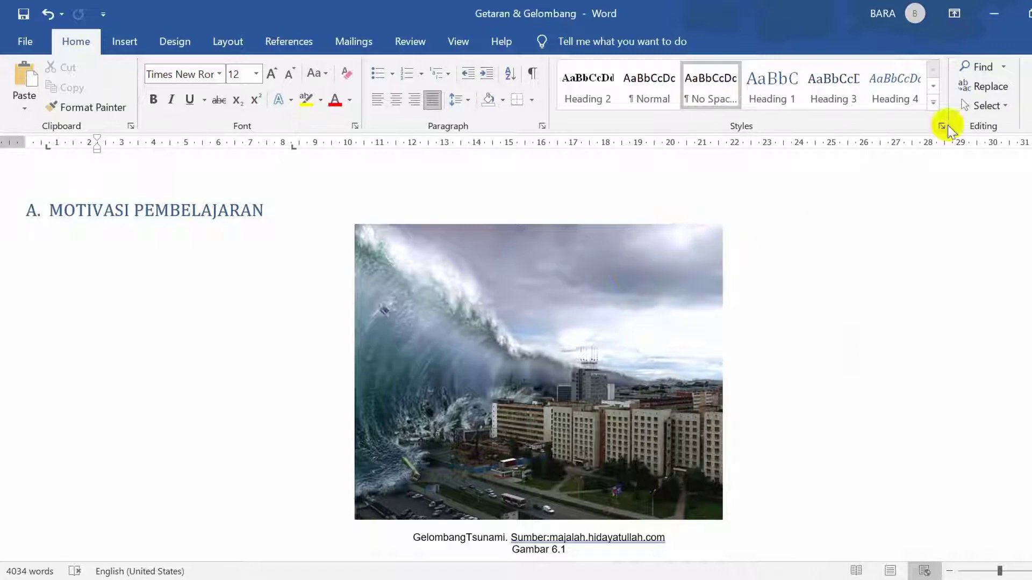
left_click(991, 8)
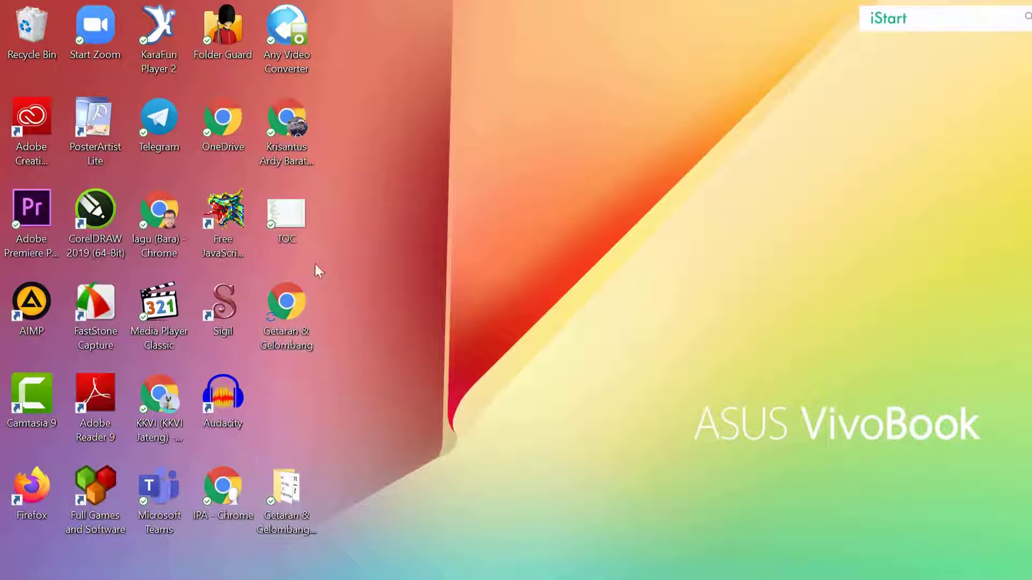
double_click(299, 307)
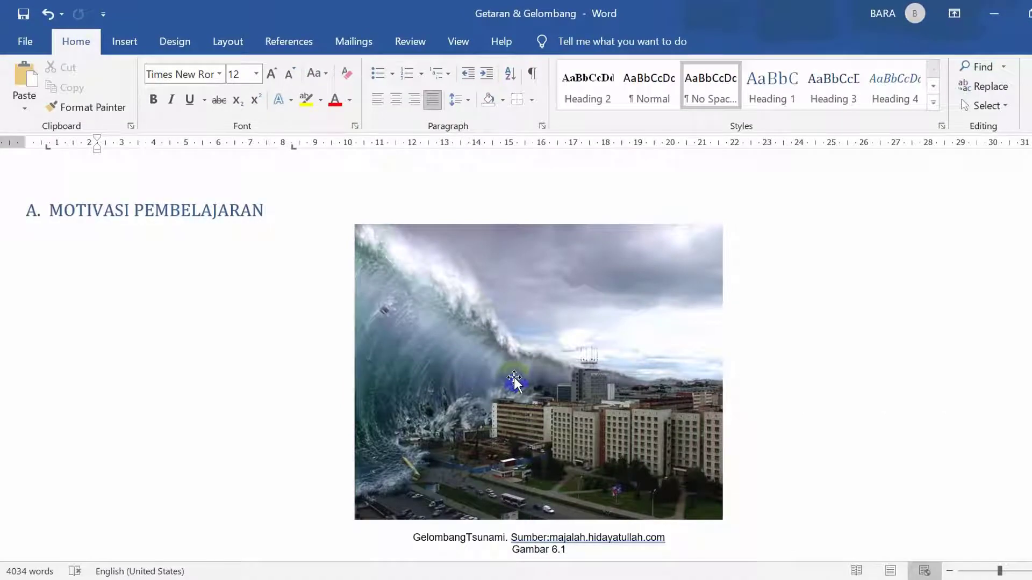
- Delete the empty lines between the Peta Konsep diagram and the "B. Kegiatan Belajar" heading
left_click(198, 249)
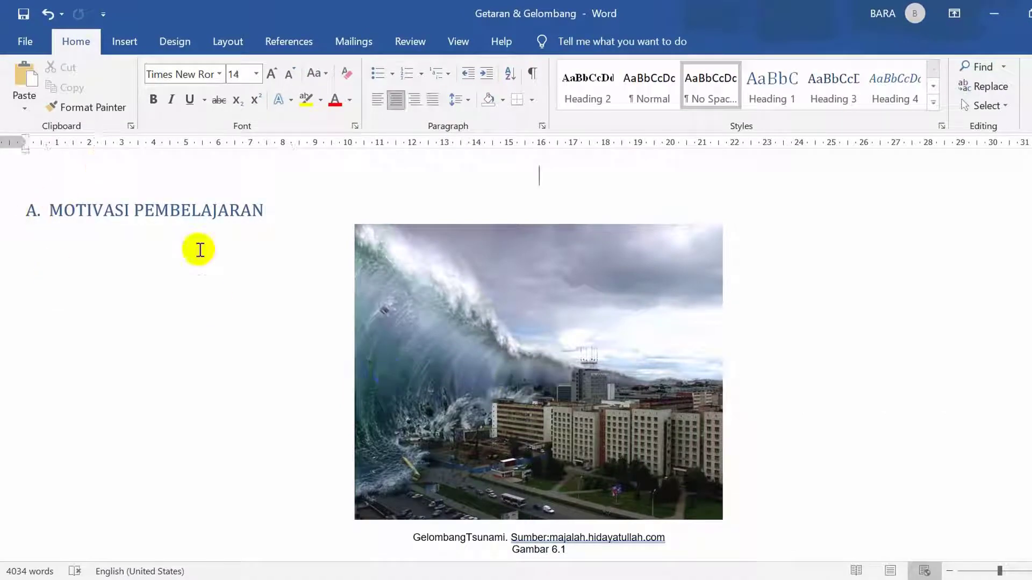
scroll(247, 395, "down", 15)
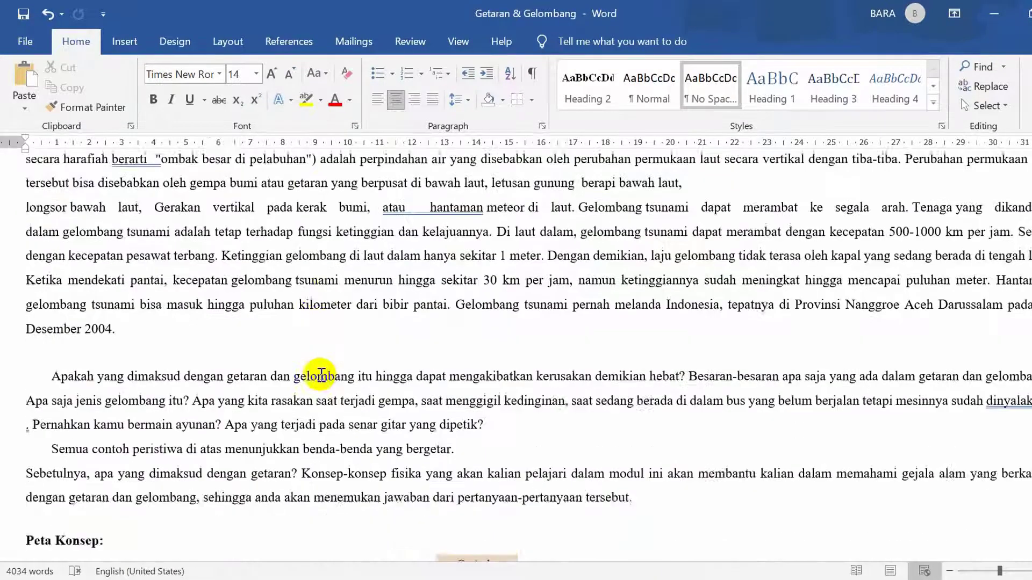
scroll(321, 375, "up", 3)
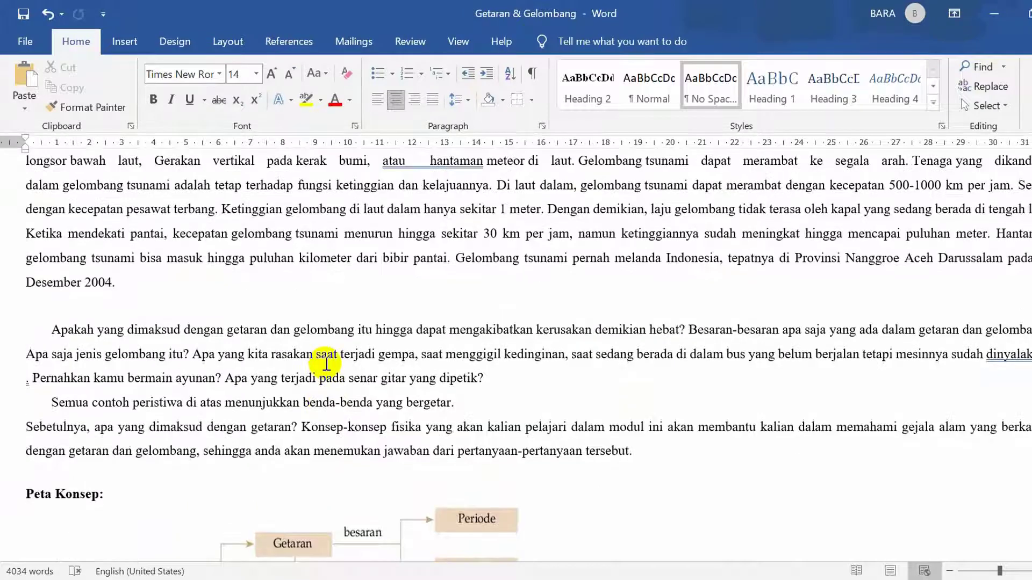
left_click(110, 304)
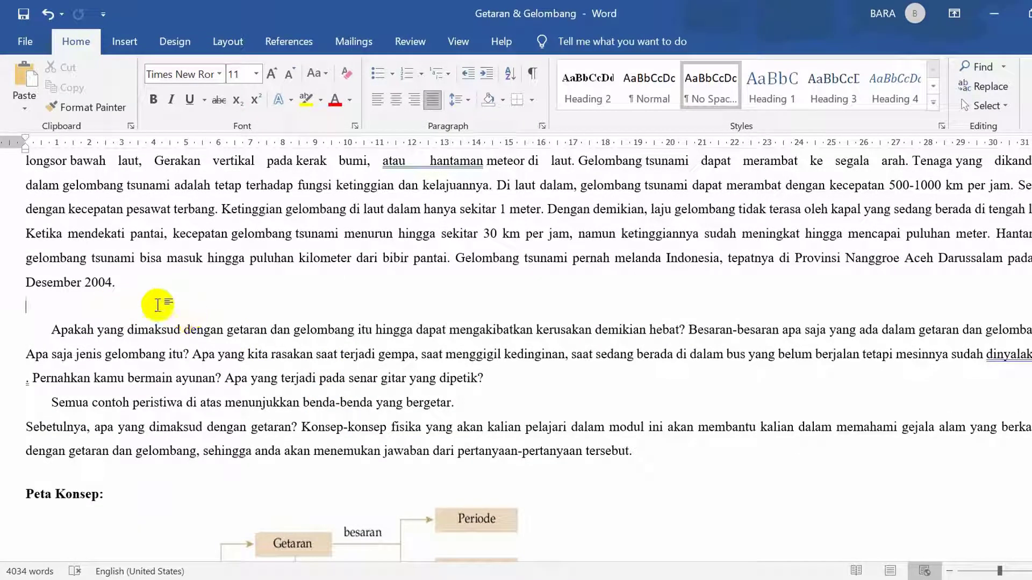
left_click(72, 282)
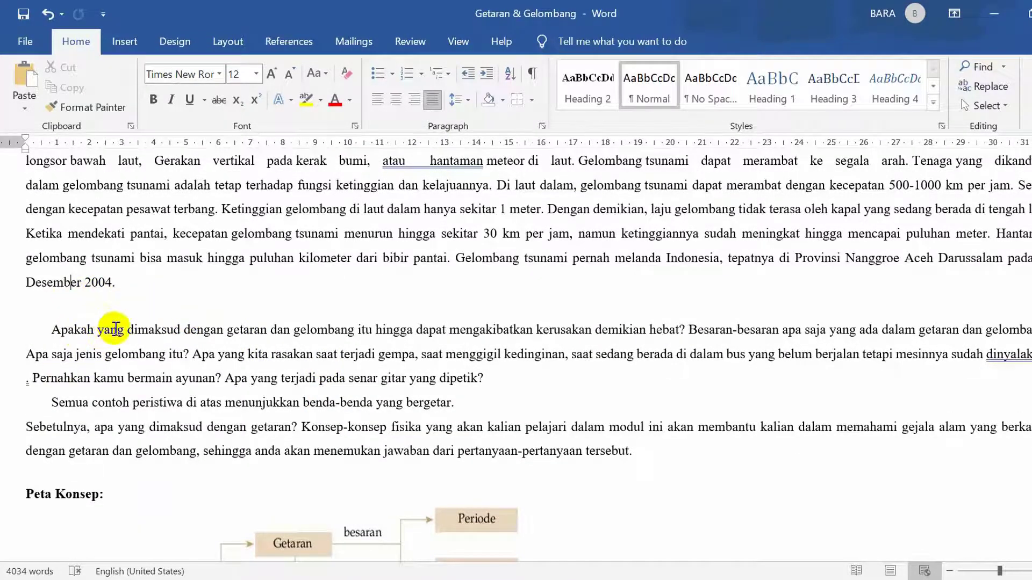
scroll(115, 329, "down", 15)
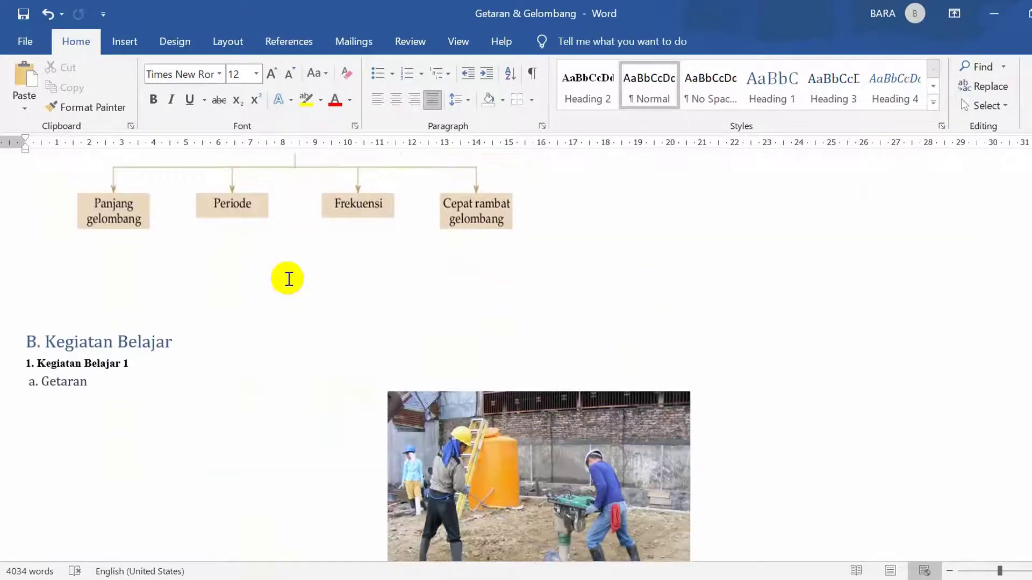
left_click(83, 243)
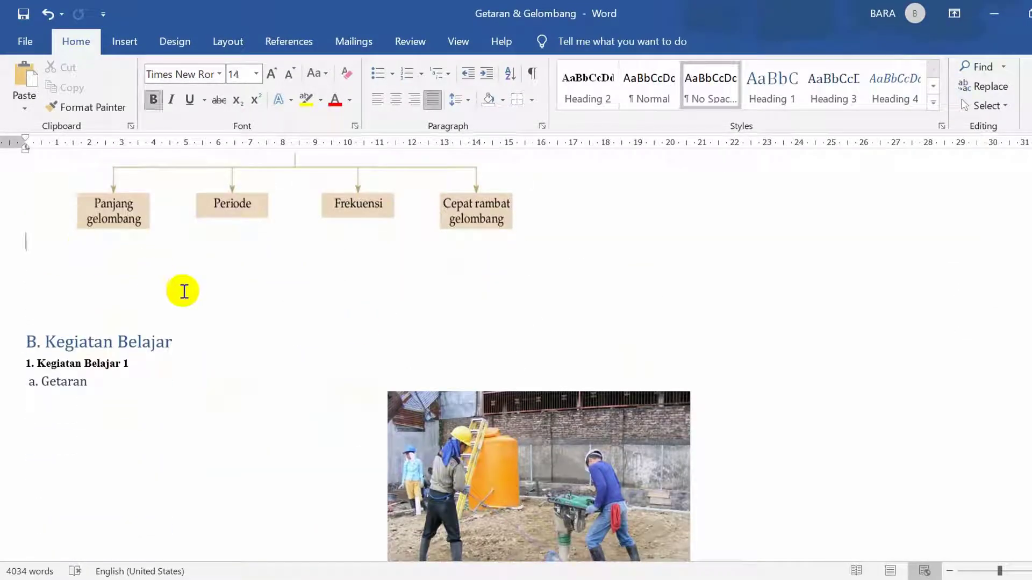
key("Delete")
key("Delete")
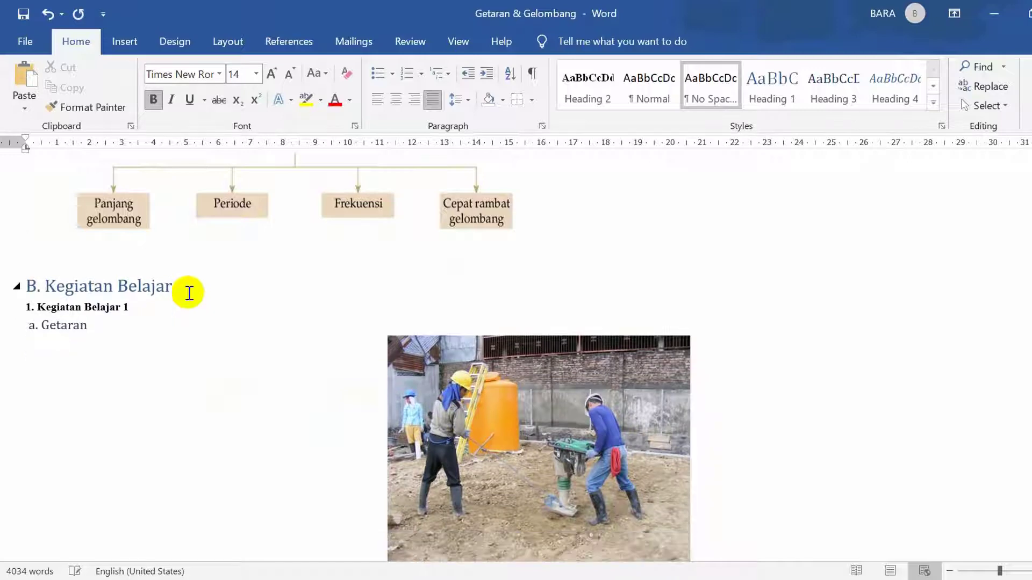
key("Delete")
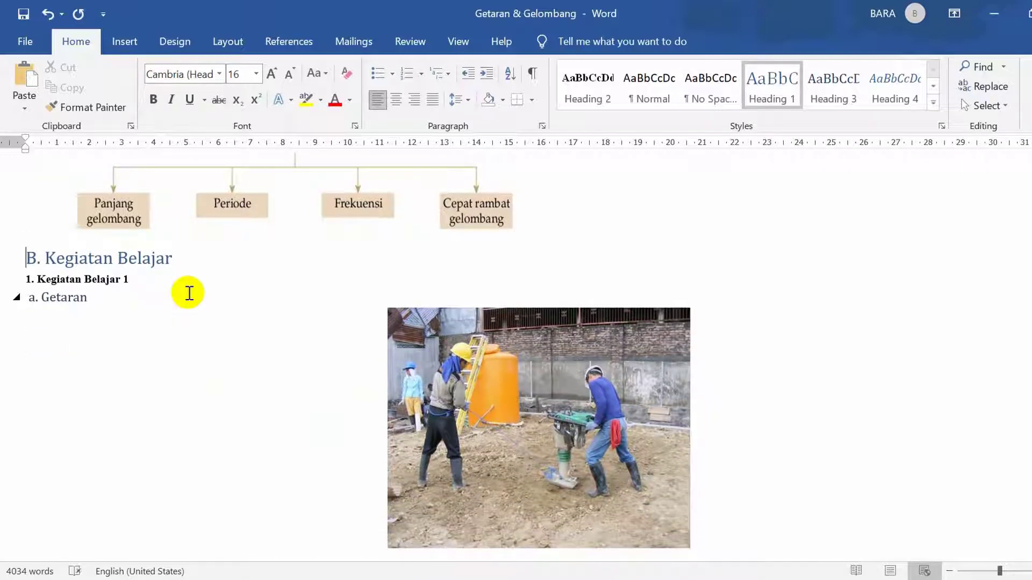
left_click(48, 14)
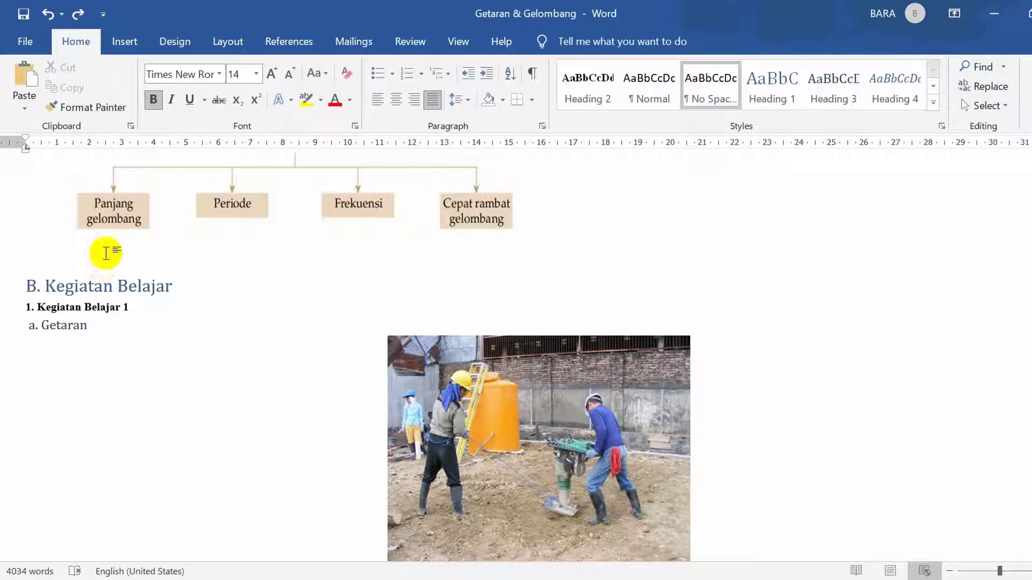
key("Delete")
- Delete the empty lines between the paragraph ending "medan magnet." and the line "Perhatikan gambar pendulum dan pegas berikut!"
scroll(191, 316, "down", 5)
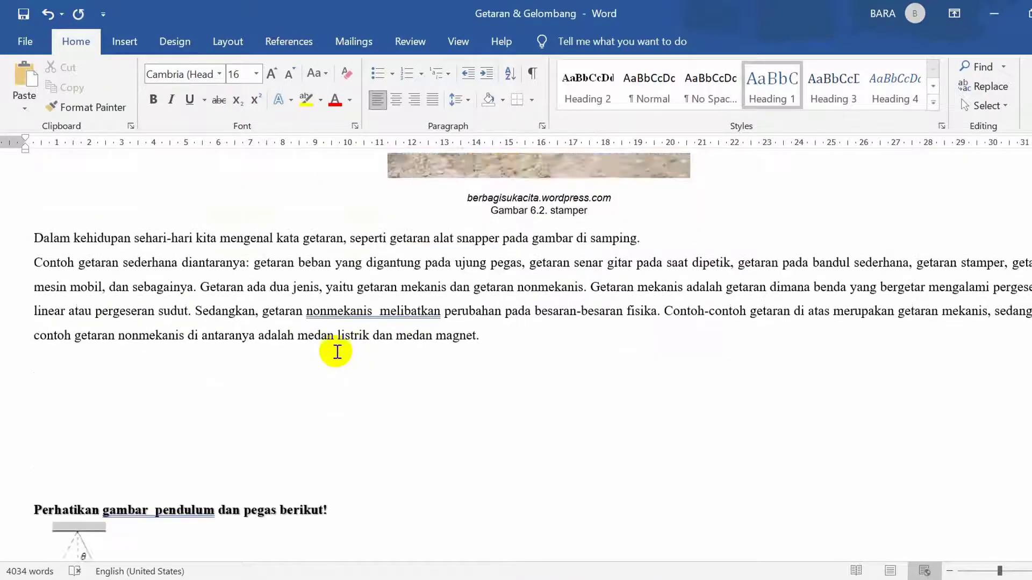
scroll(336, 352, "down", 1)
left_click(190, 317)
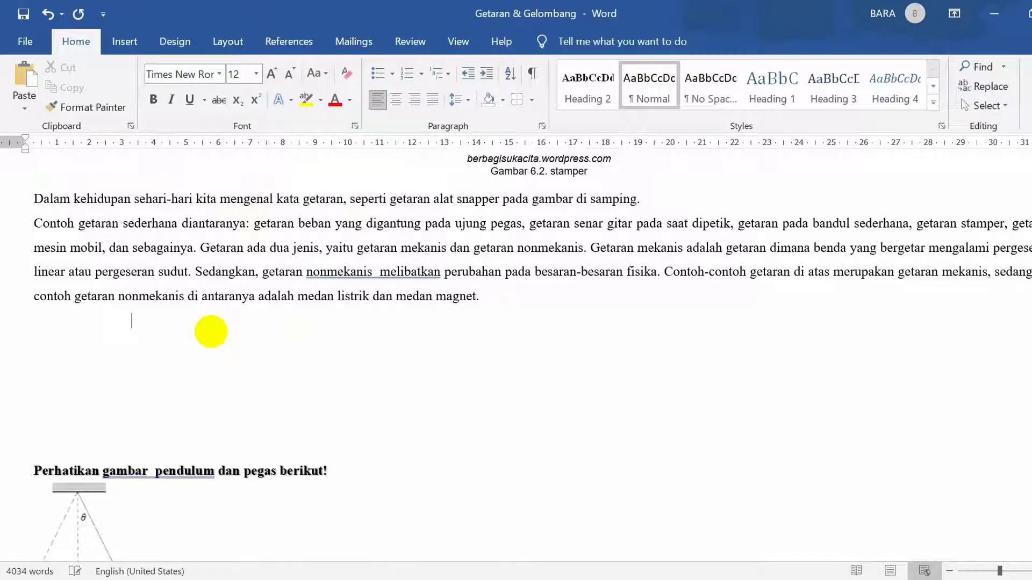
key("Delete")
key("Delete")
key("Delete")
key("Delete")
key("Delete")
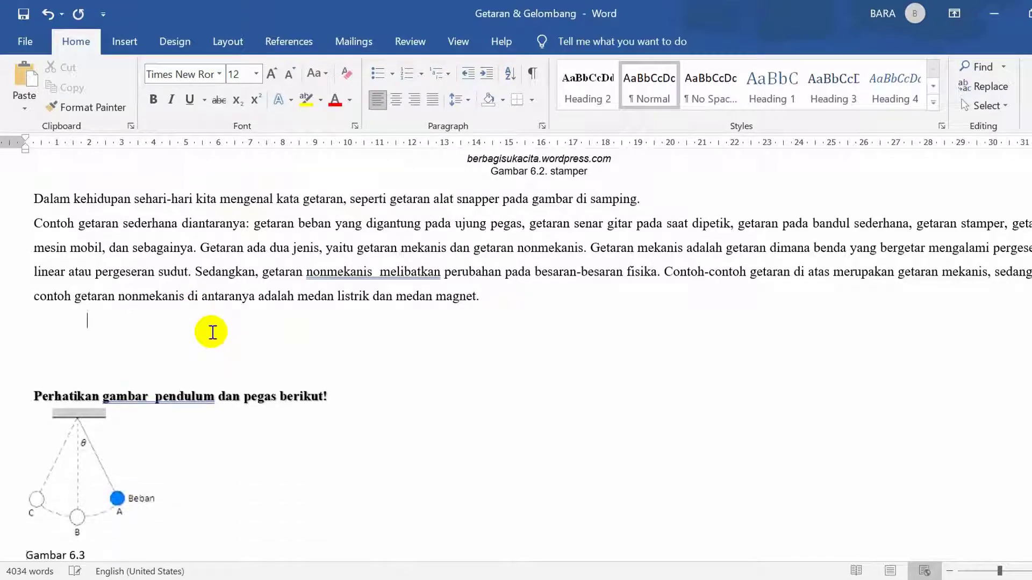
key("Delete")
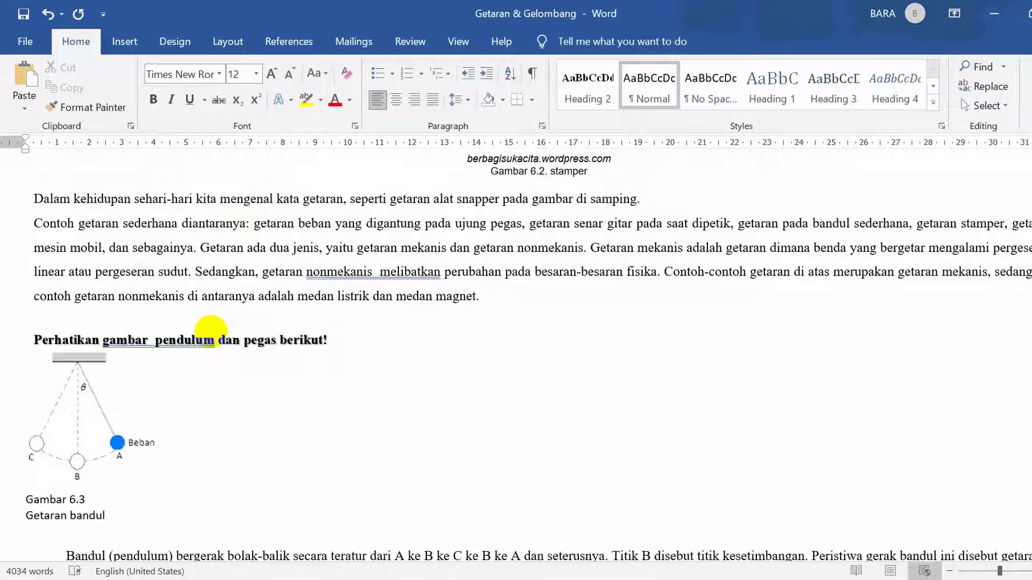
key("Delete")
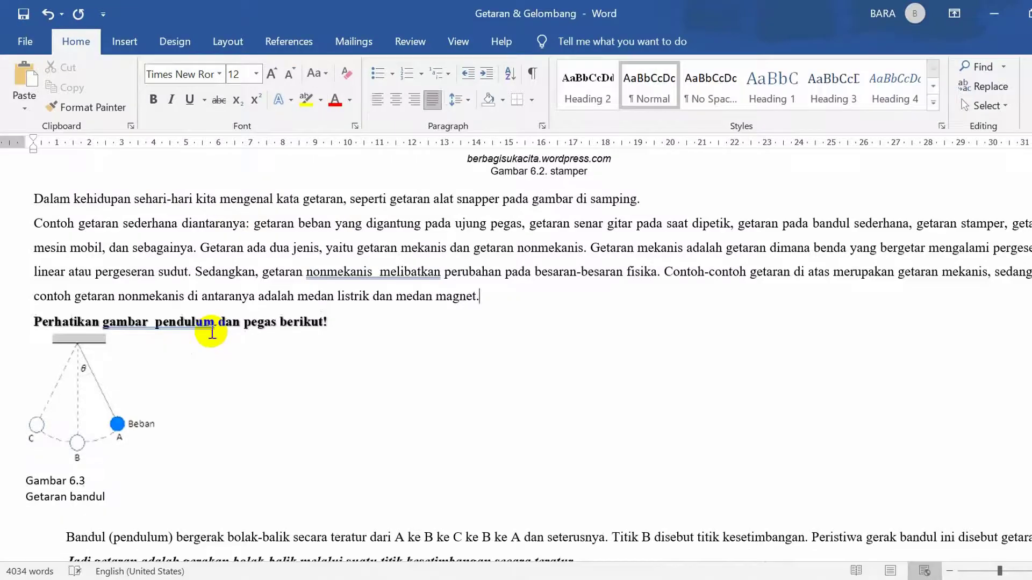
- Extend the "VIDEO GETARAN" heading above "a.1. Periode Getaran" to read "VIDEO GETARAN BANDUL"
scroll(150, 421, "down", 15)
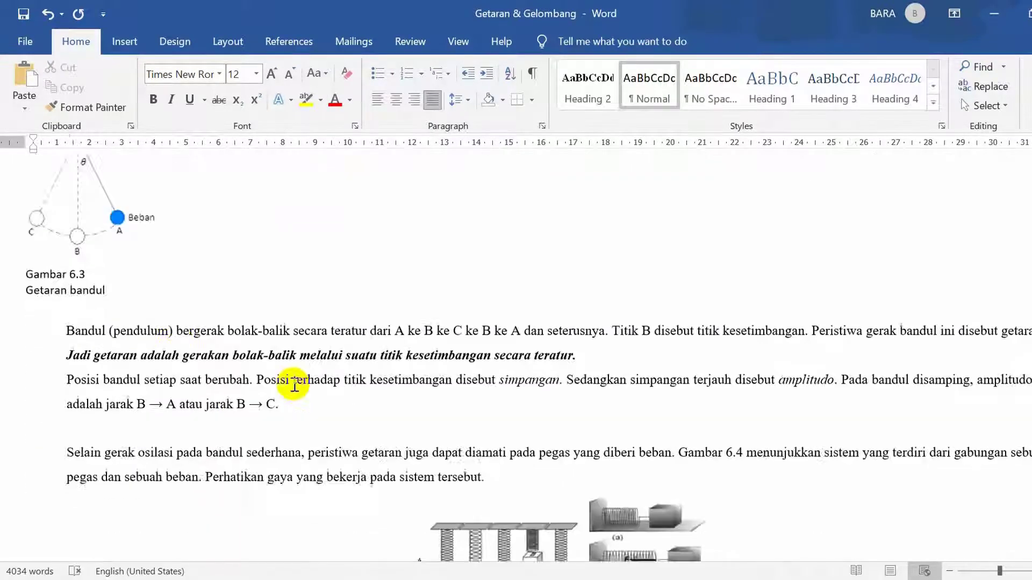
scroll(325, 383, "up", 5)
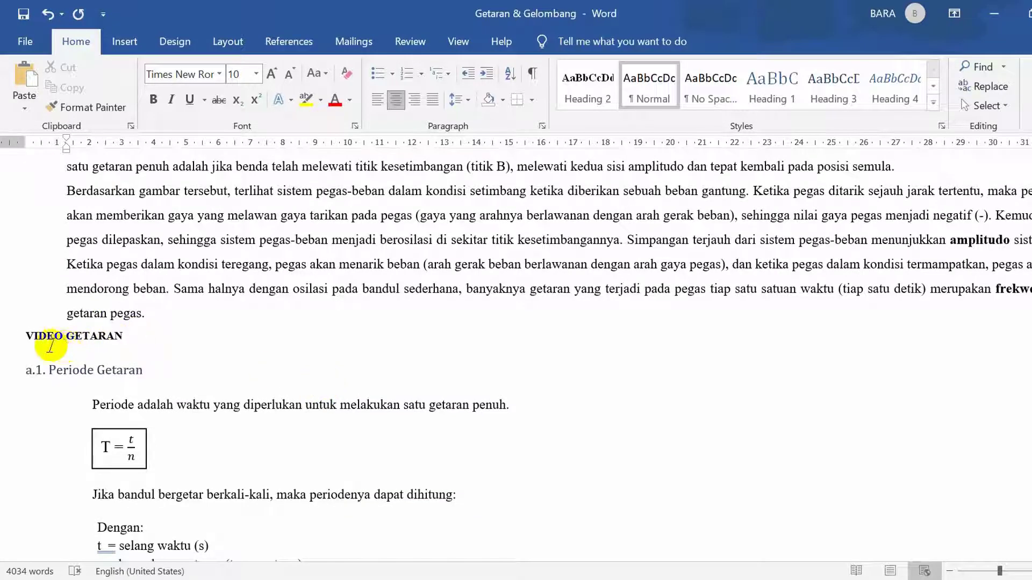
left_click(131, 338)
left_click(176, 350)
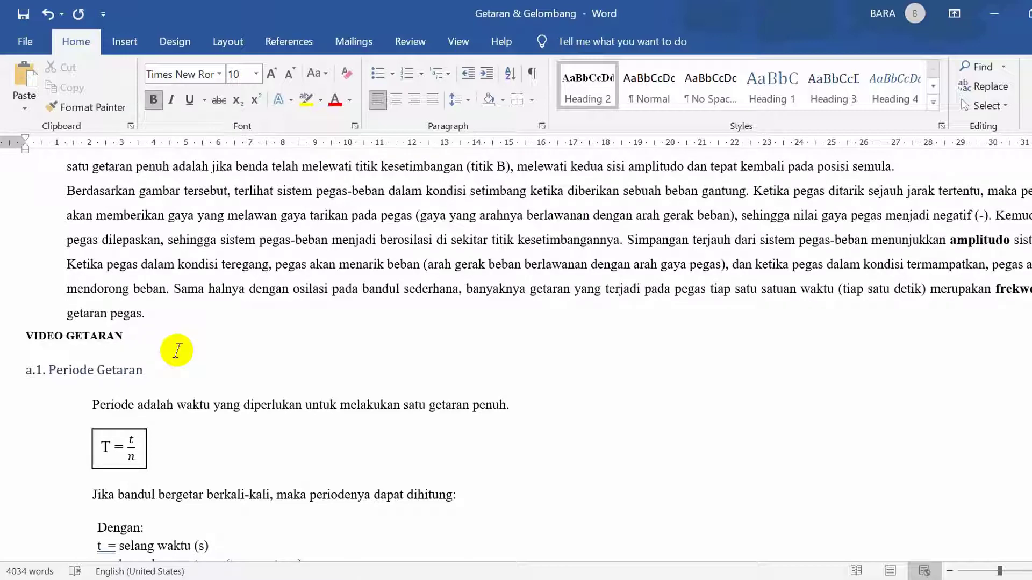
type("BANDUL")
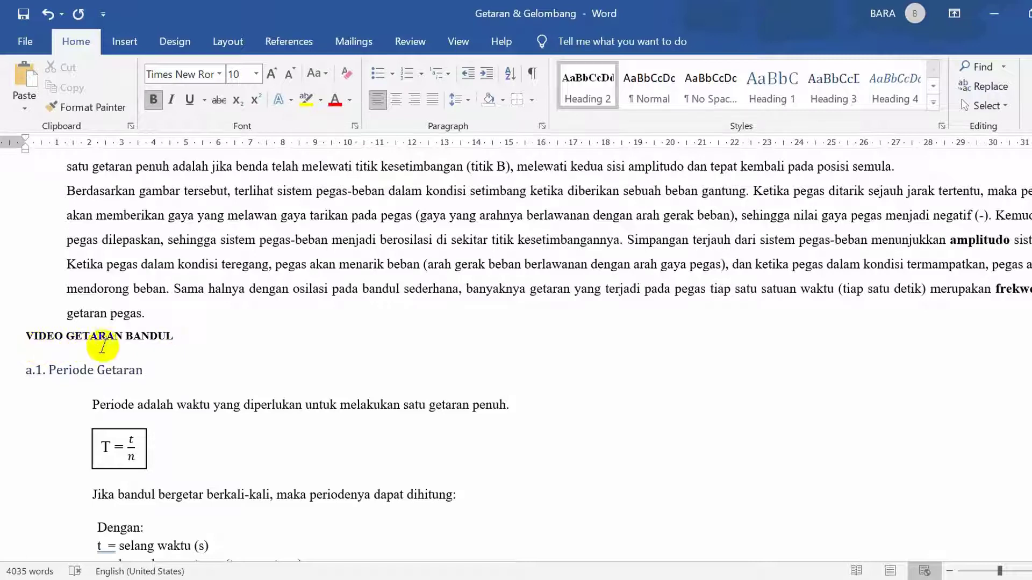
- Add the line "VIDEO GETARAN PEGAS" below the "VIDEO GETARAN BANDUL" heading and apply the Heading 2 style to it
left_click(196, 336)
key("Return")
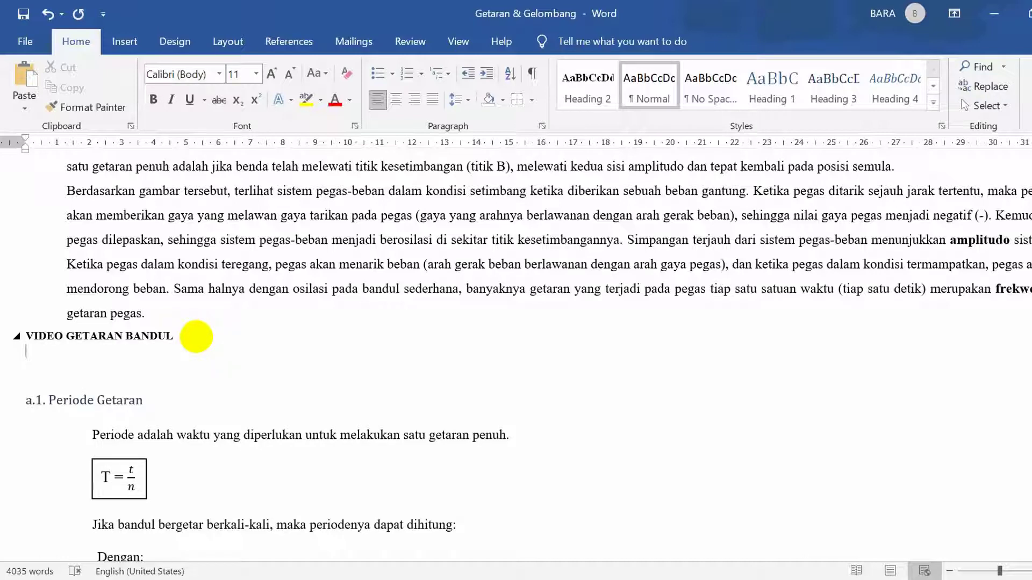
type("VIDEO GETARAN PEGAS")
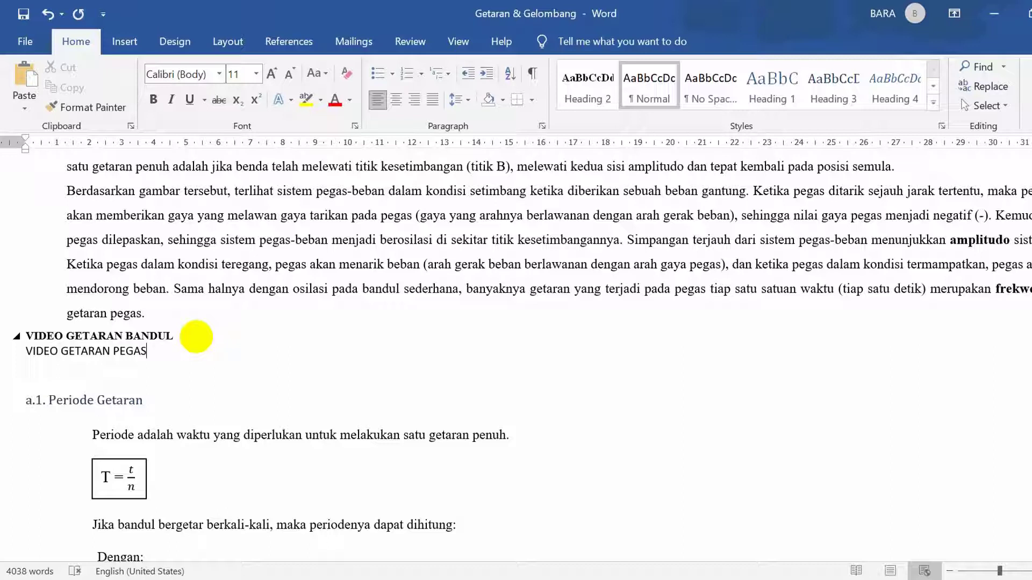
left_click(198, 337)
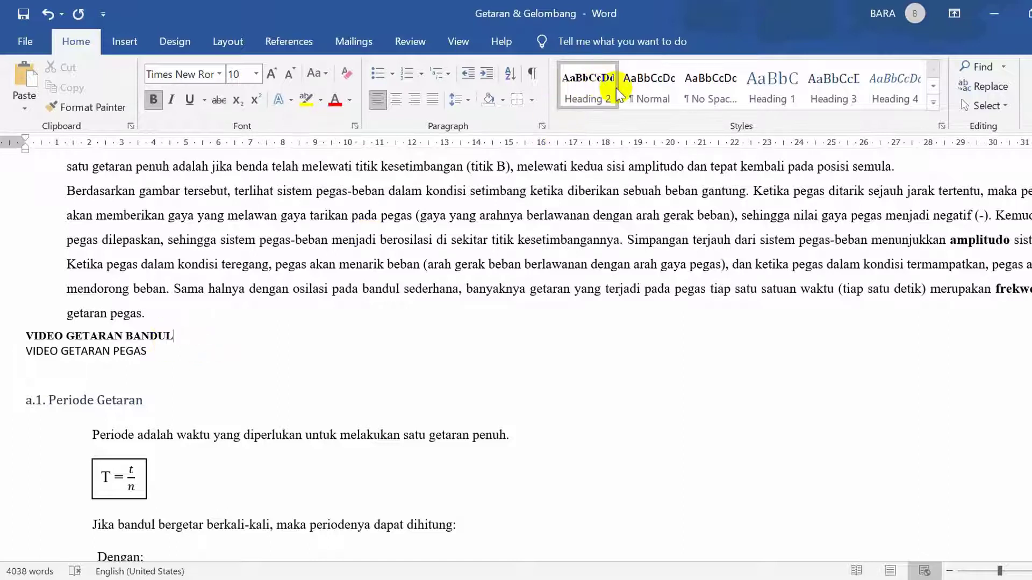
left_click(160, 349)
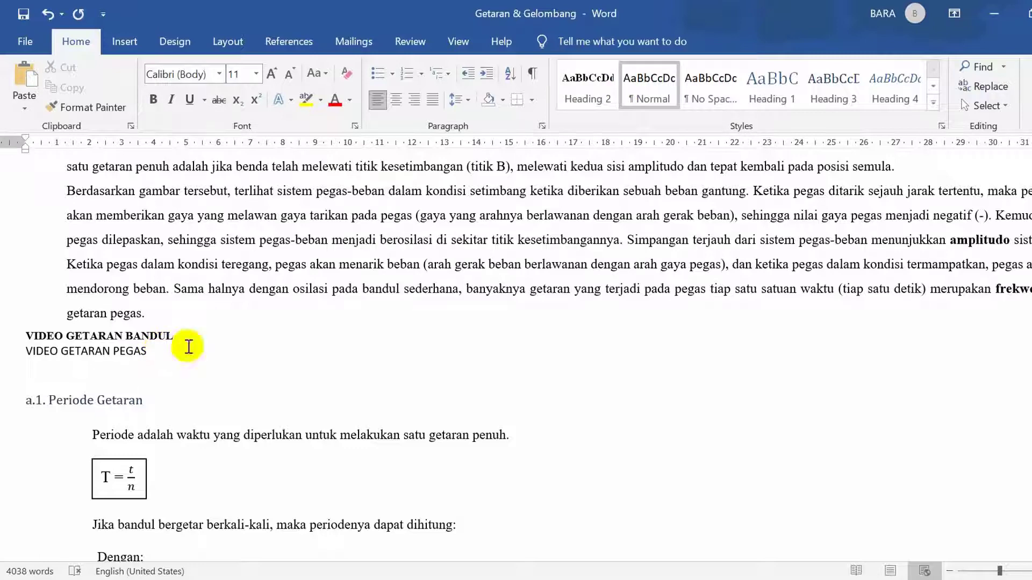
left_click(587, 85)
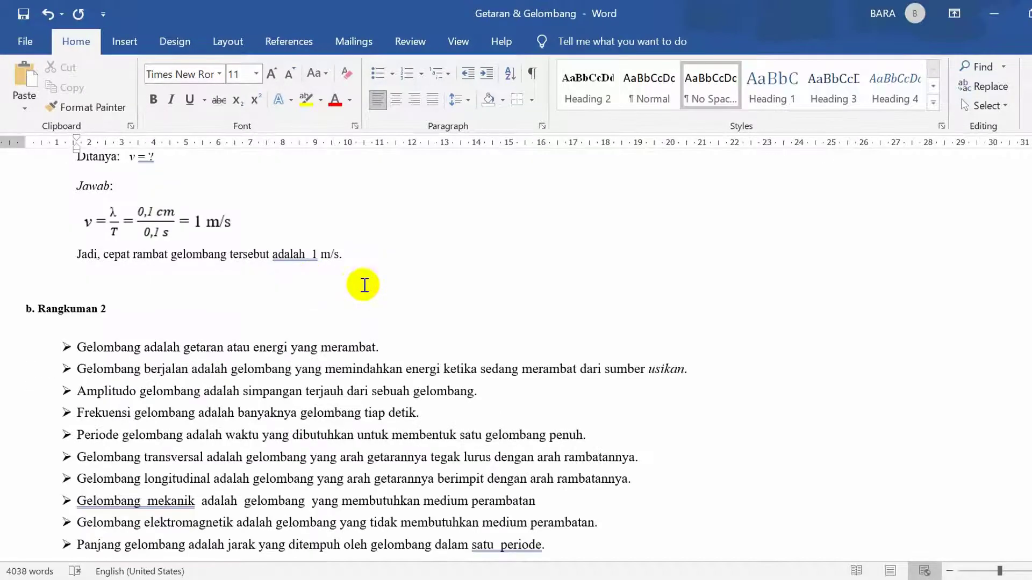
- Review the rest of the document, from the Rangkuman 2 section through the evaluation questions to the Daftar Pustaka
scroll(364, 284, "down", 15)
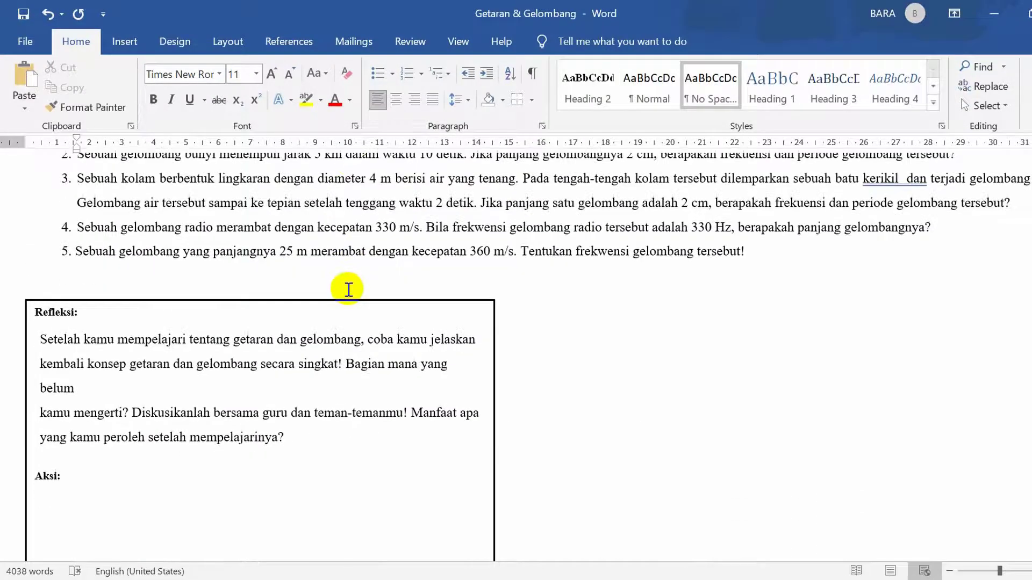
scroll(348, 290, "down", 15)
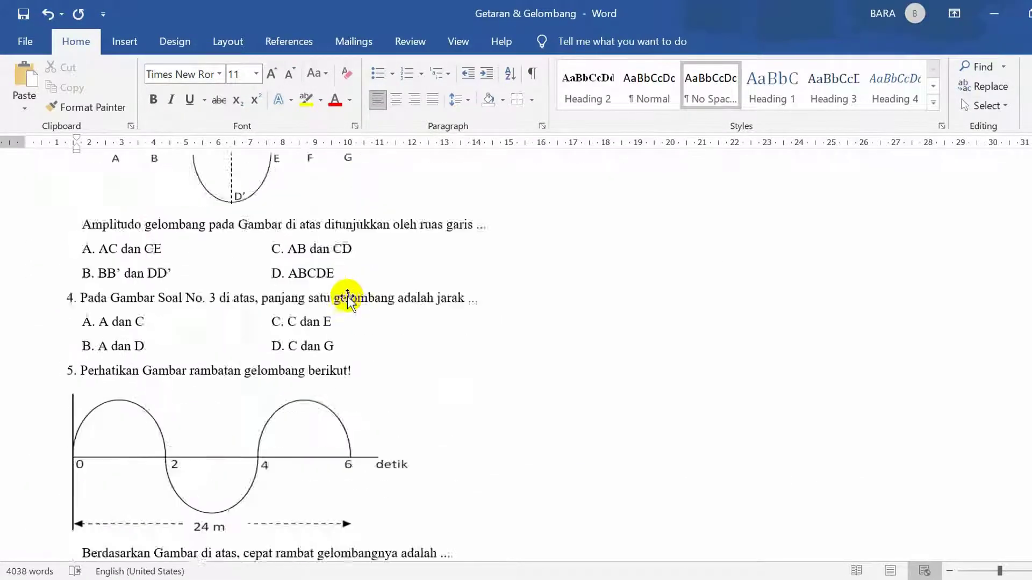
scroll(347, 299, "down", 15)
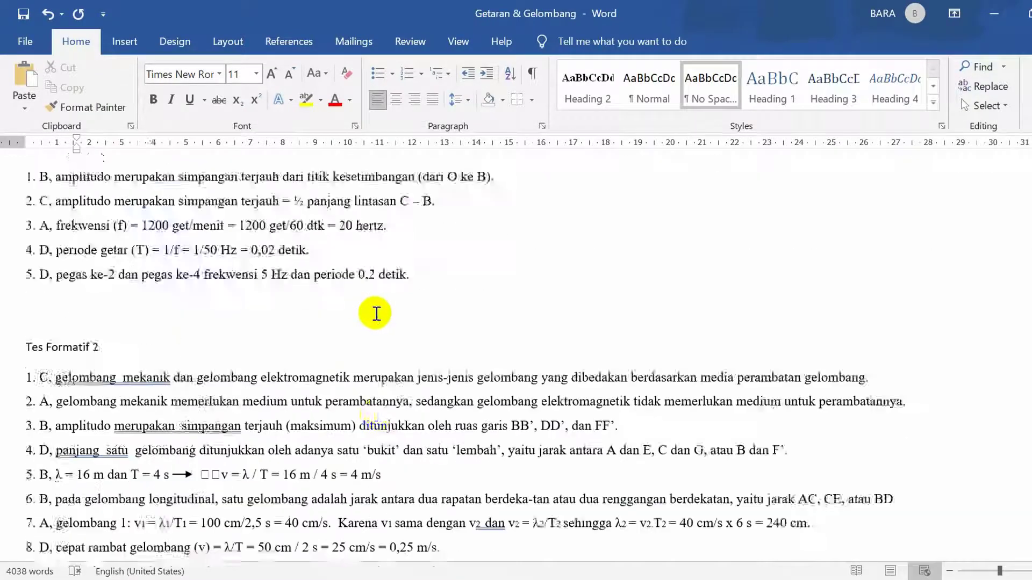
scroll(376, 309, "down", 10)
scroll(392, 299, "up", 5)
scroll(393, 295, "up", 3)
scroll(391, 295, "down", 6)
scroll(364, 292, "up", 9)
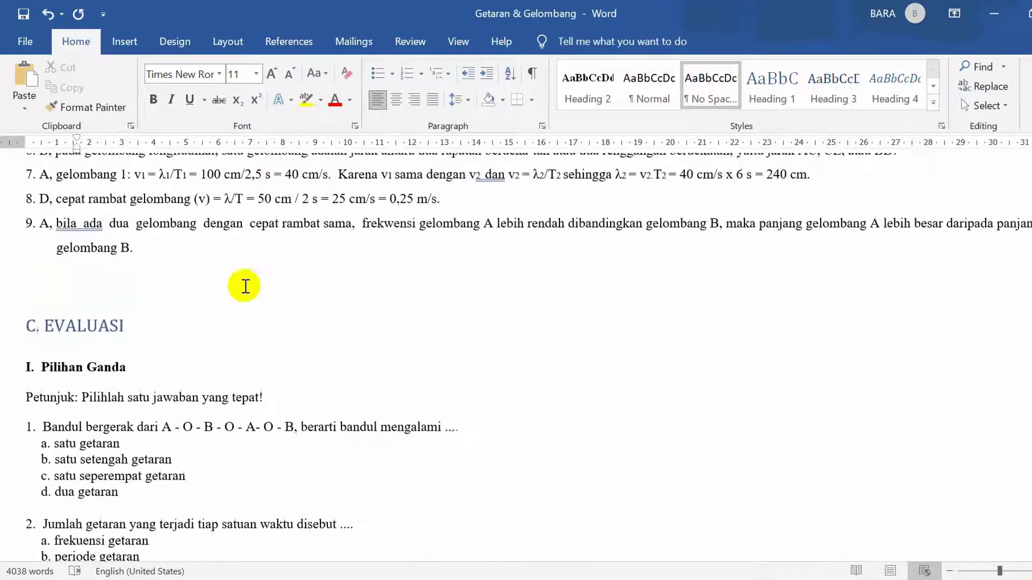
left_click(234, 269)
scroll(403, 346, "down", 20)
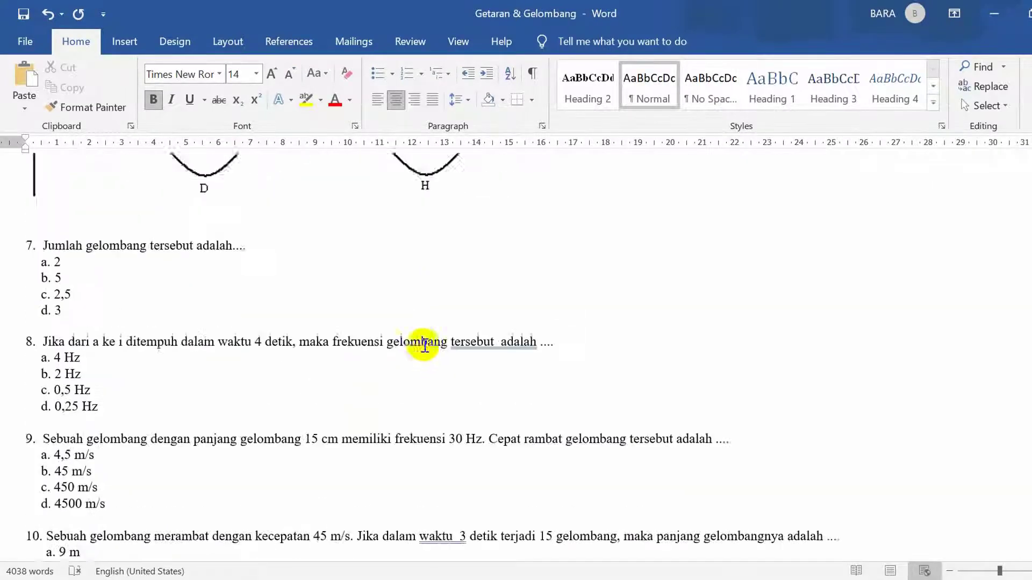
scroll(435, 364, "down", 15)
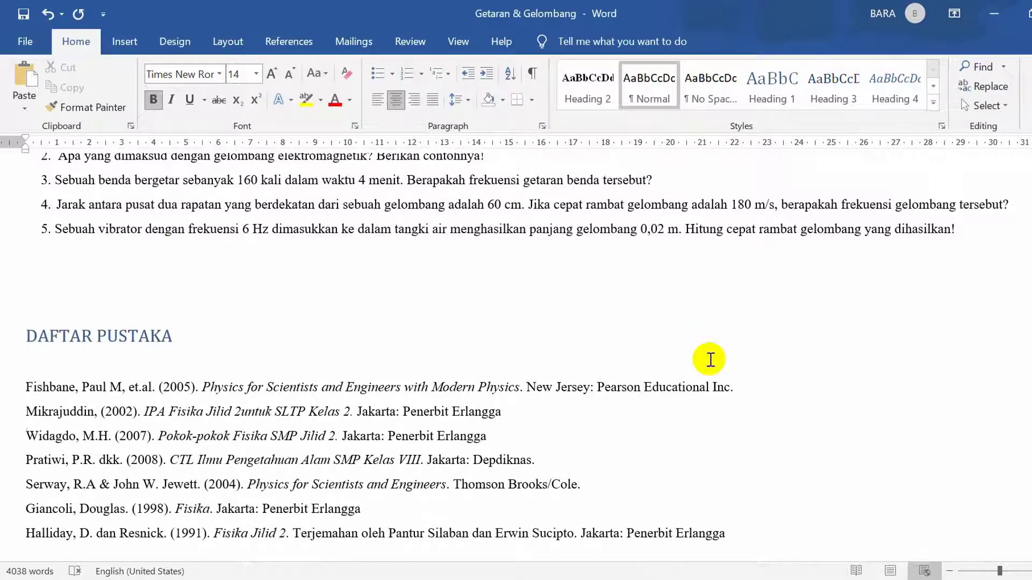
scroll(731, 384, "up", 5)
scroll(731, 384, "up", 5)
scroll(516, 356, "up", 10)
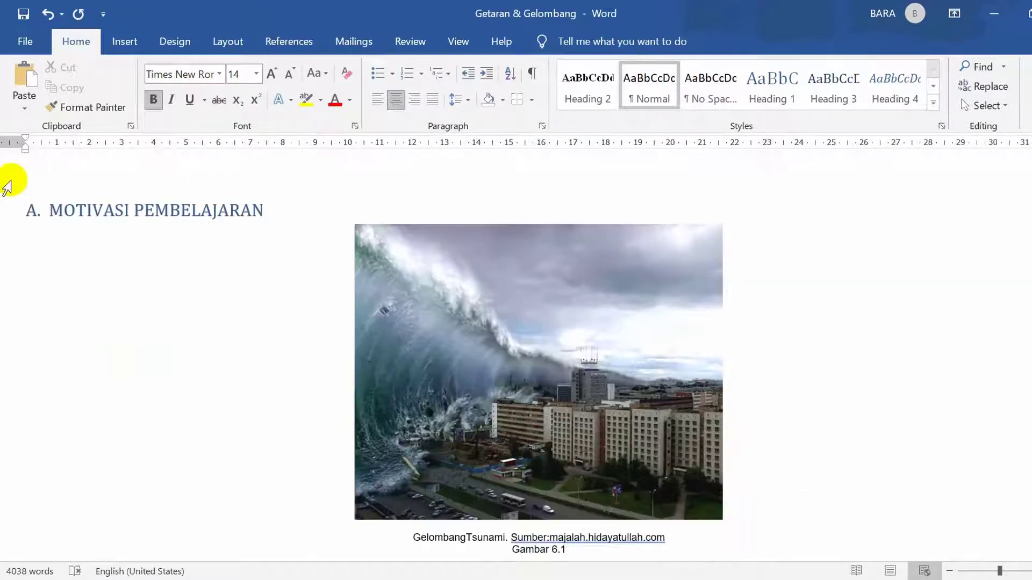
- Save the Getaran & Gelombang document and minimize the open Word windows to reach the desktop
left_click(27, 18)
left_click(521, 369)
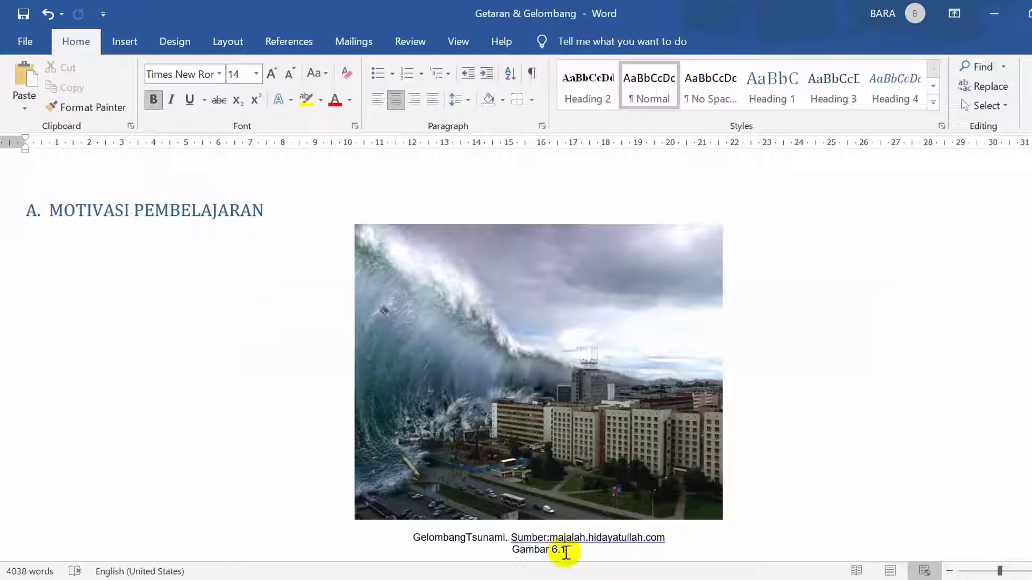
mouse_move(594, 570)
left_click(622, 527)
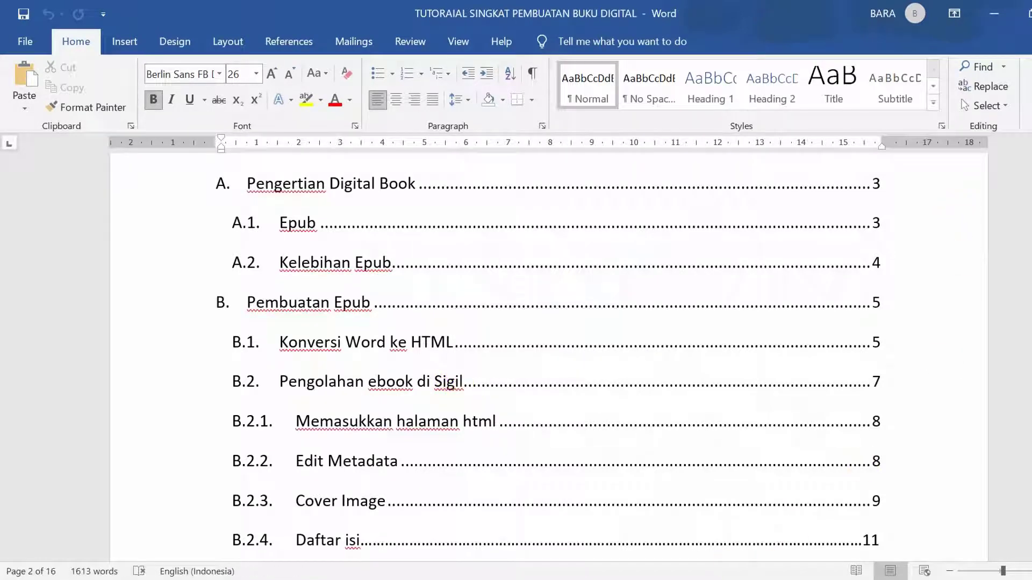
left_click(991, 15)
left_click(990, 14)
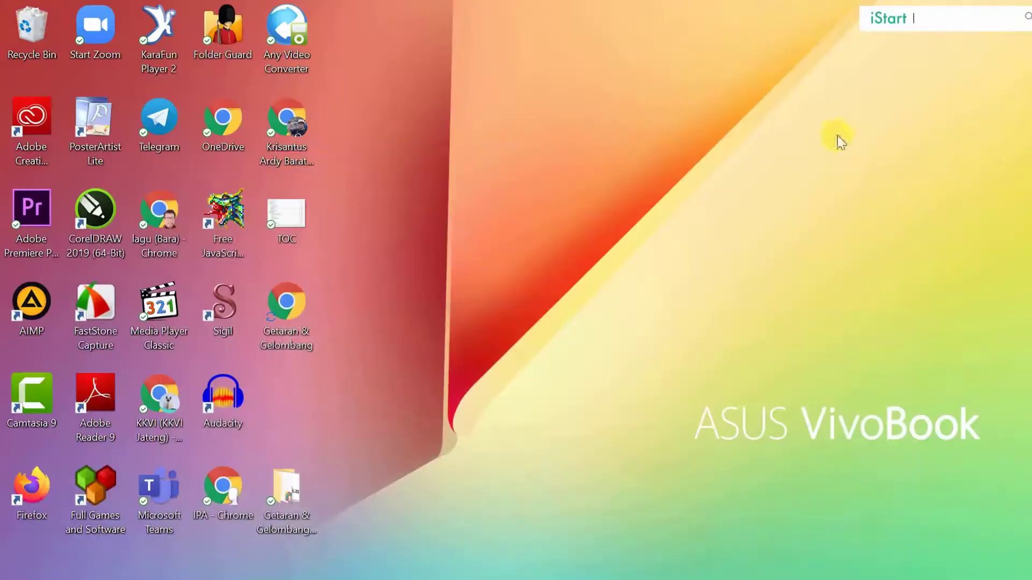
- Launch Sigil from the desktop
left_click(217, 304)
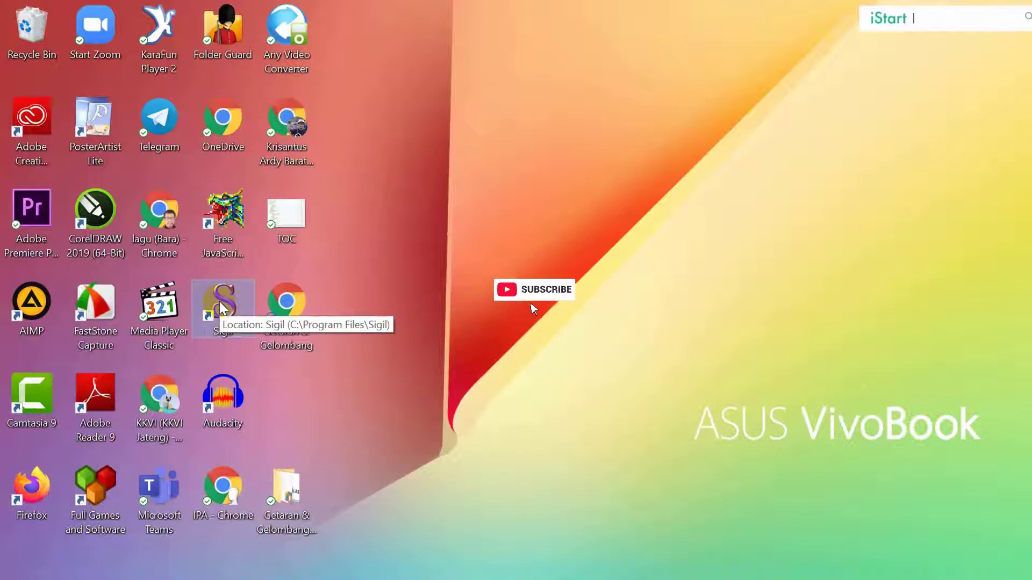
double_click(220, 301)
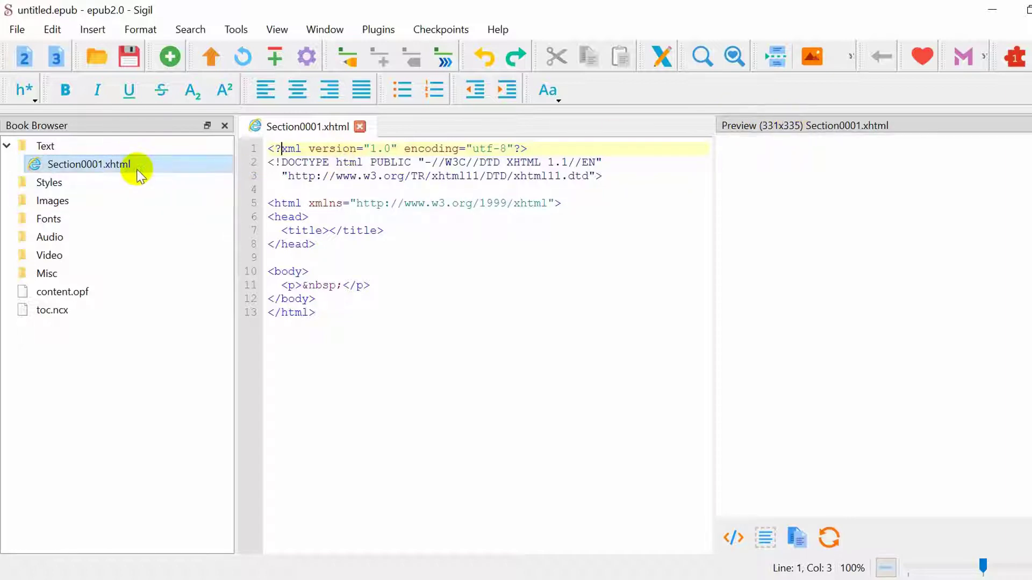
- Create a blank ePub2 book and replace it with a blank ePub3 book
left_click(23, 60)
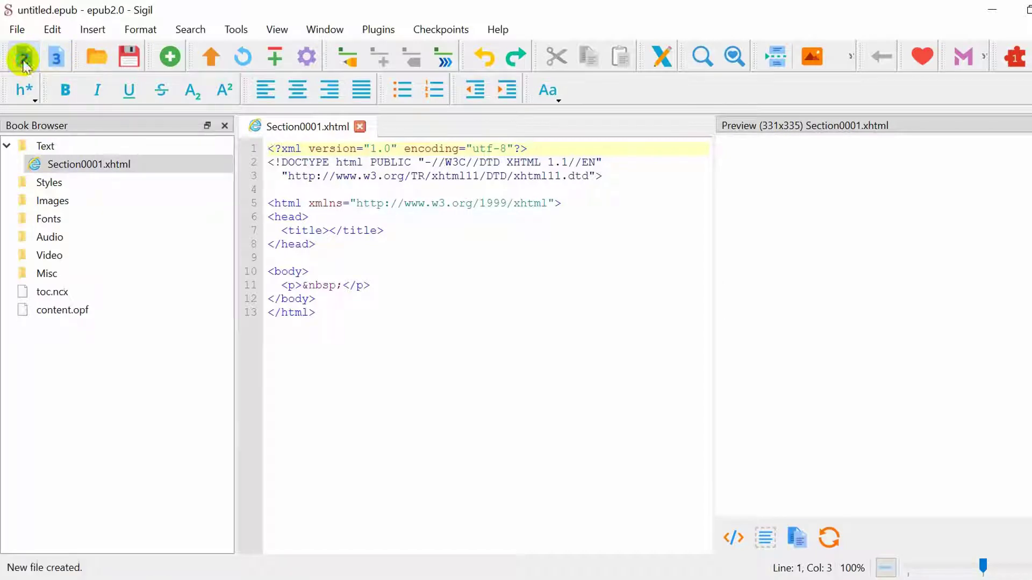
left_click(56, 56)
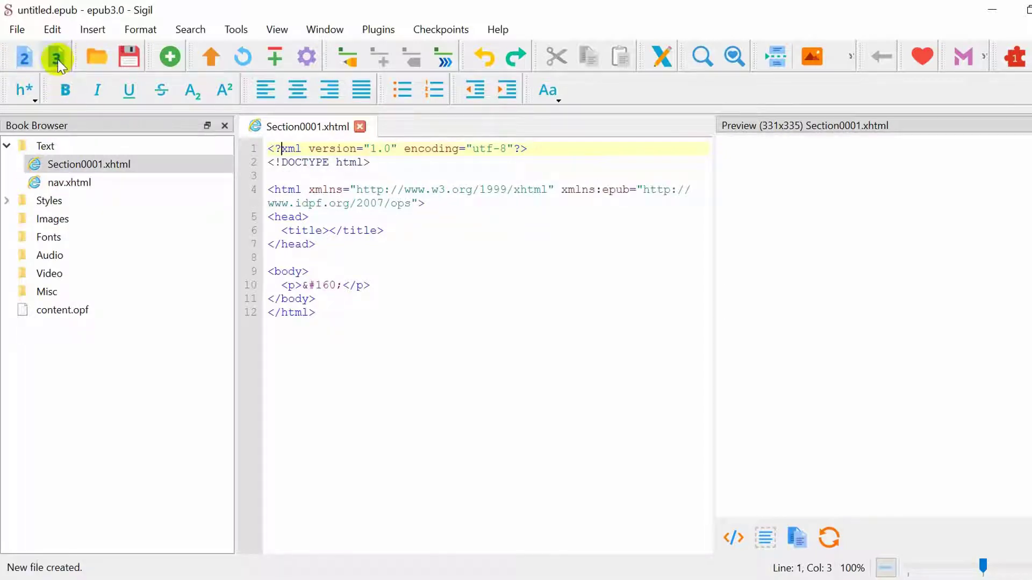
left_click(55, 57)
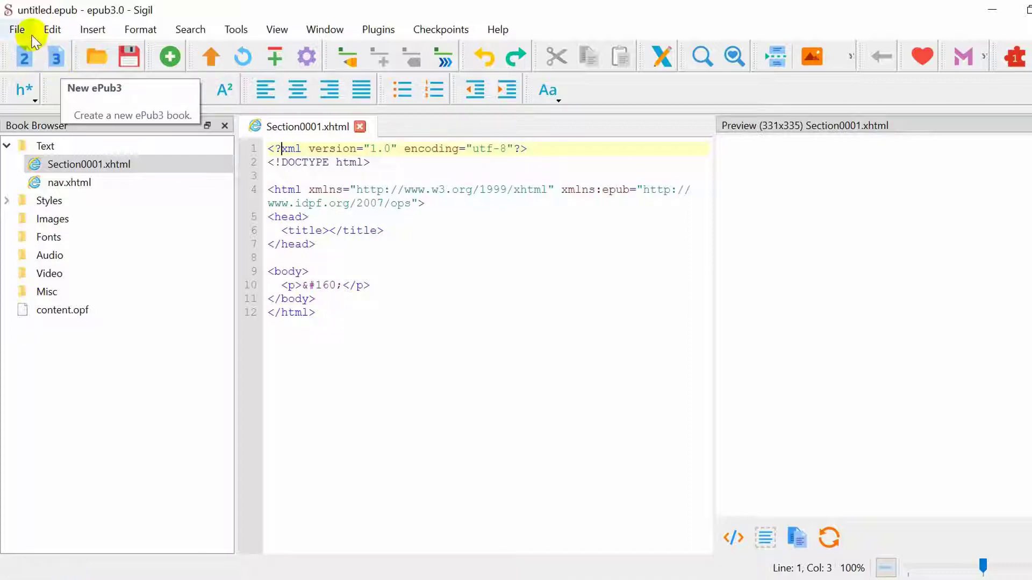
- Open the Getaran & Gelombang web page from the Desktop folder, filtering the file list to HTML files
left_click(95, 58)
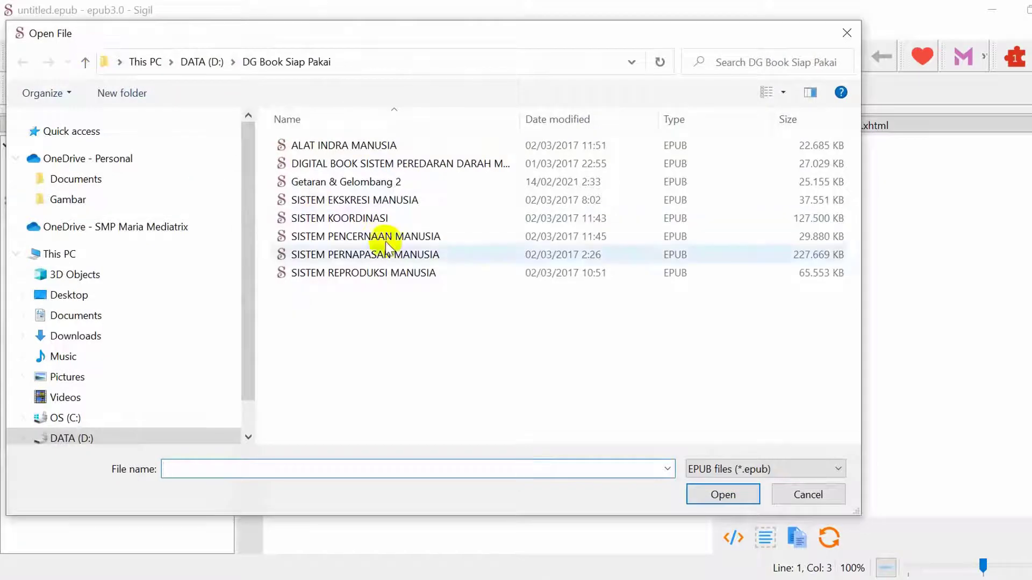
scroll(70, 400, "down", 1)
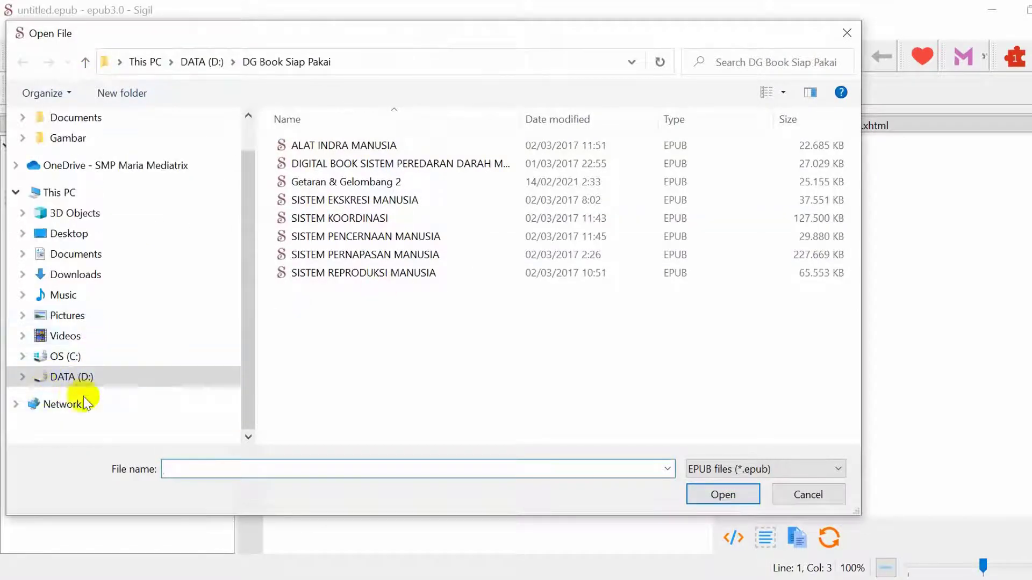
left_click(22, 377)
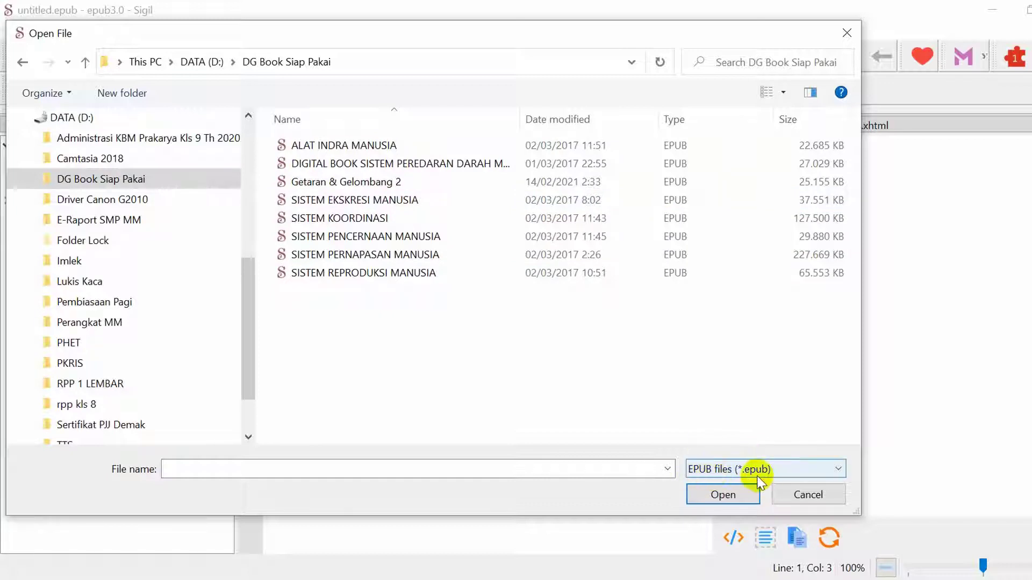
left_click(803, 470)
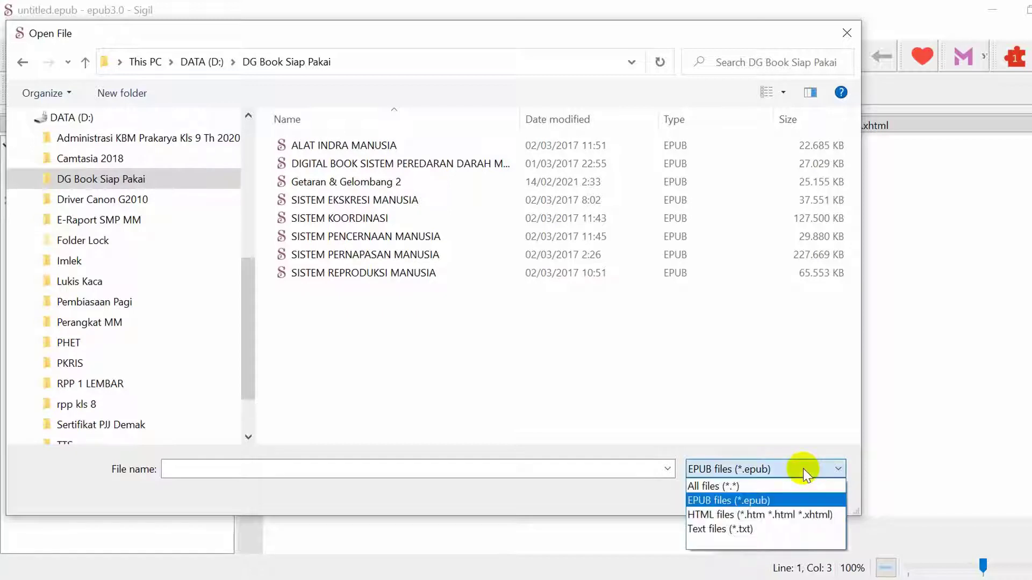
left_click(704, 515)
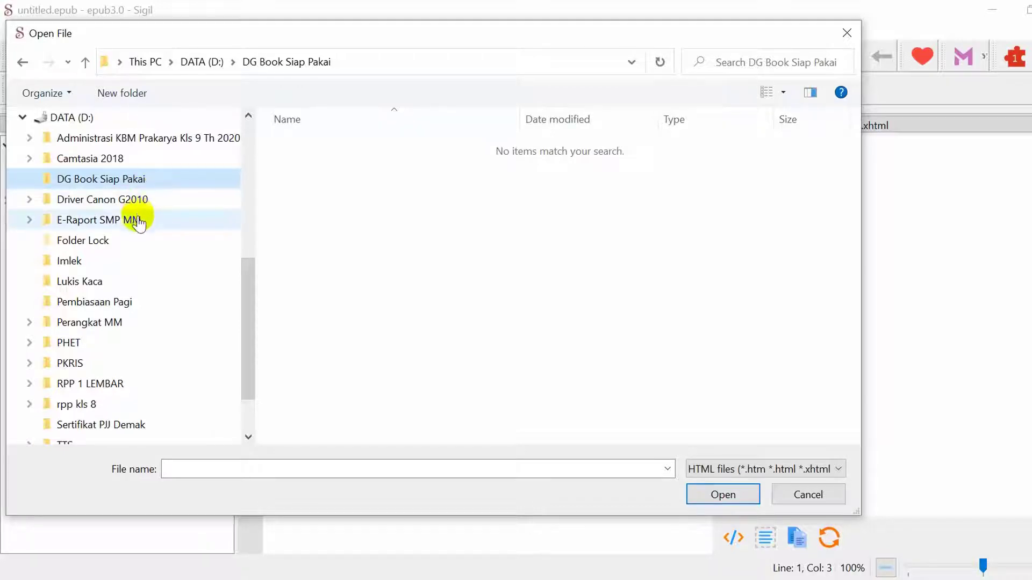
scroll(135, 218, "up", 3)
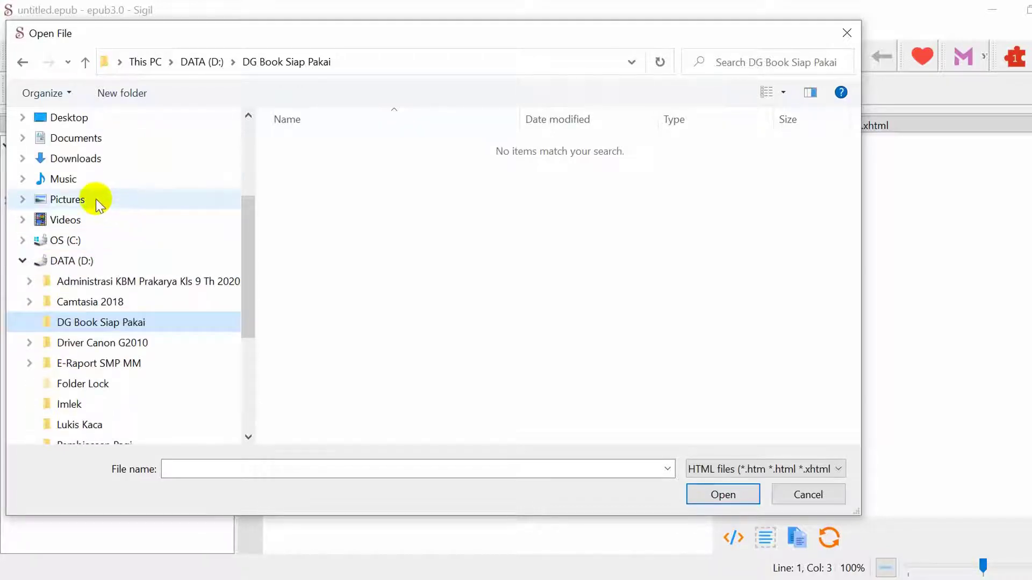
scroll(96, 199, "up", 1)
left_click(86, 167)
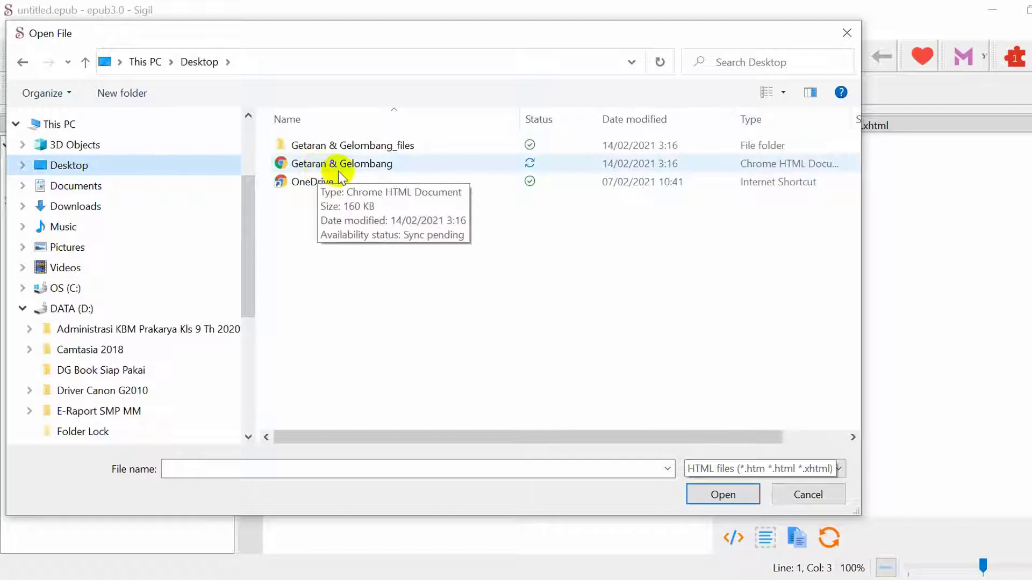
left_click(368, 166)
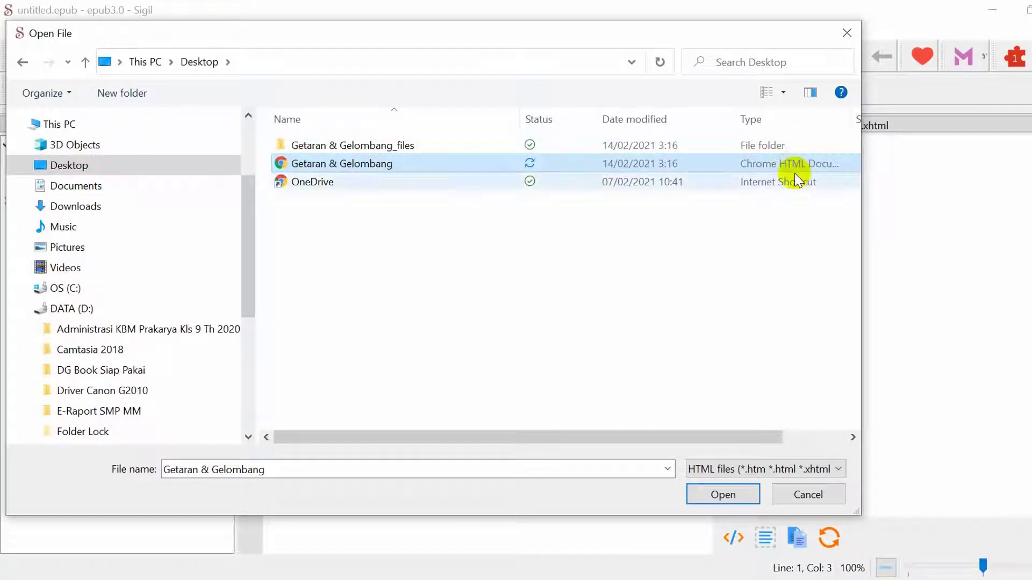
left_click(726, 495)
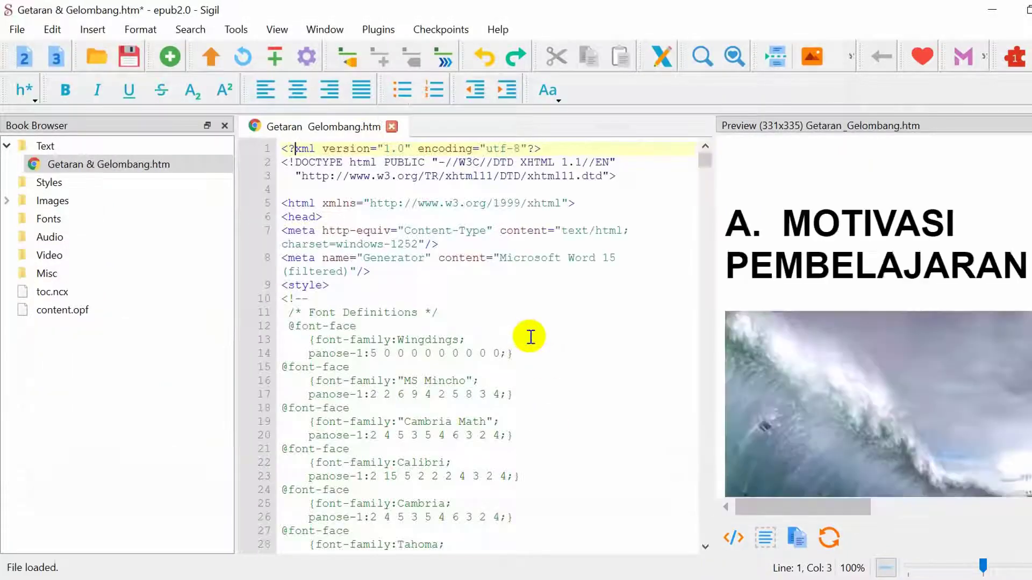
- Examine the imported book's rendered preview from the Motivasi Pembelajaran heading down to the Peta Konsep section
left_click(853, 242)
scroll(838, 250, "down", 10)
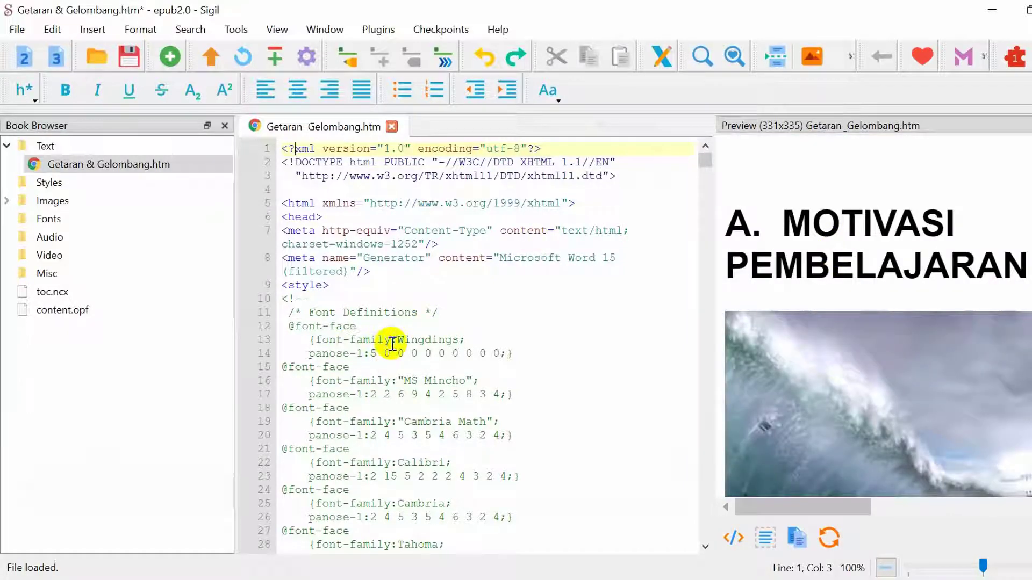
scroll(860, 253, "down", 10)
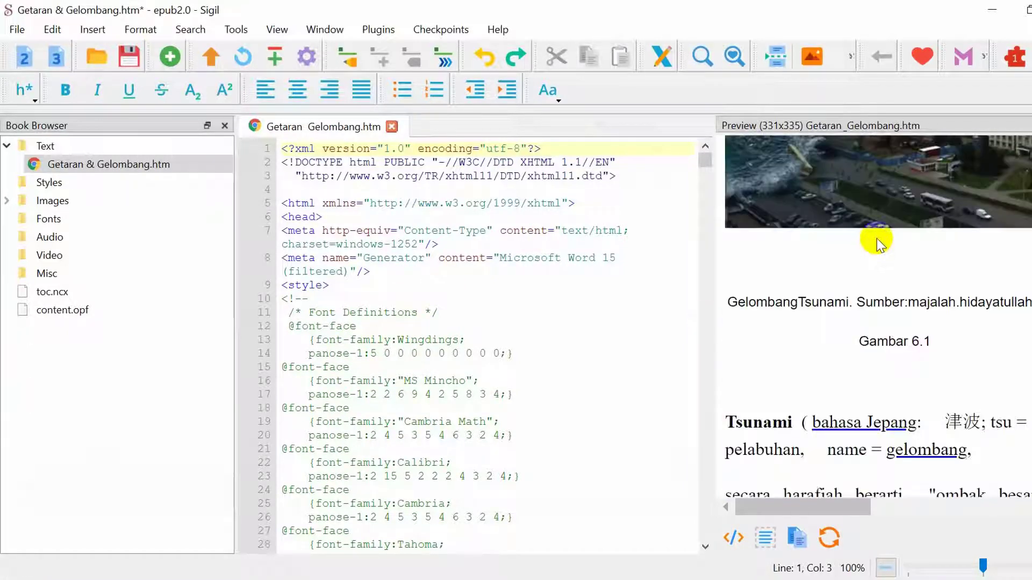
scroll(871, 241, "down", 15)
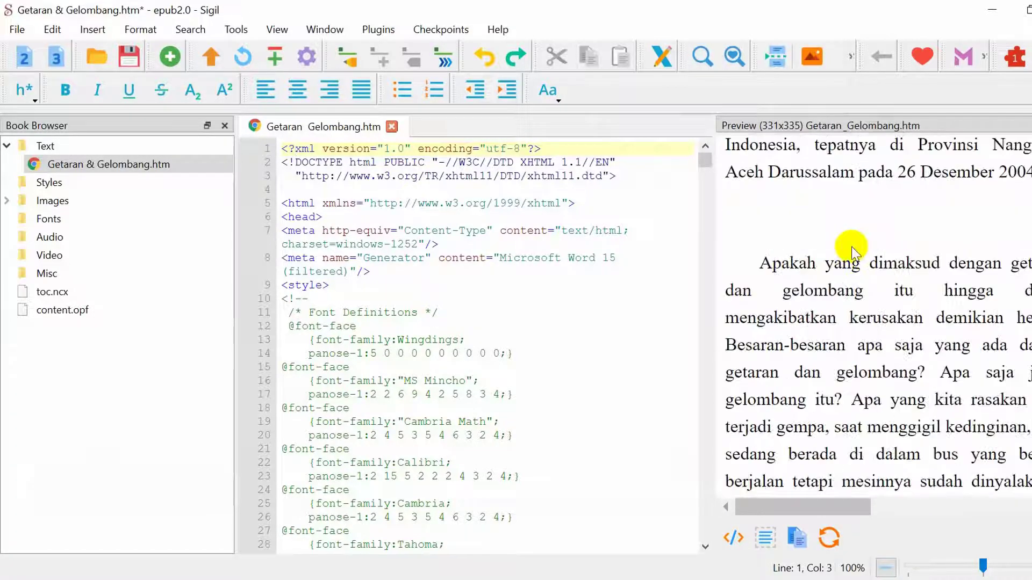
scroll(850, 246, "down", 5)
scroll(850, 248, "up", 7)
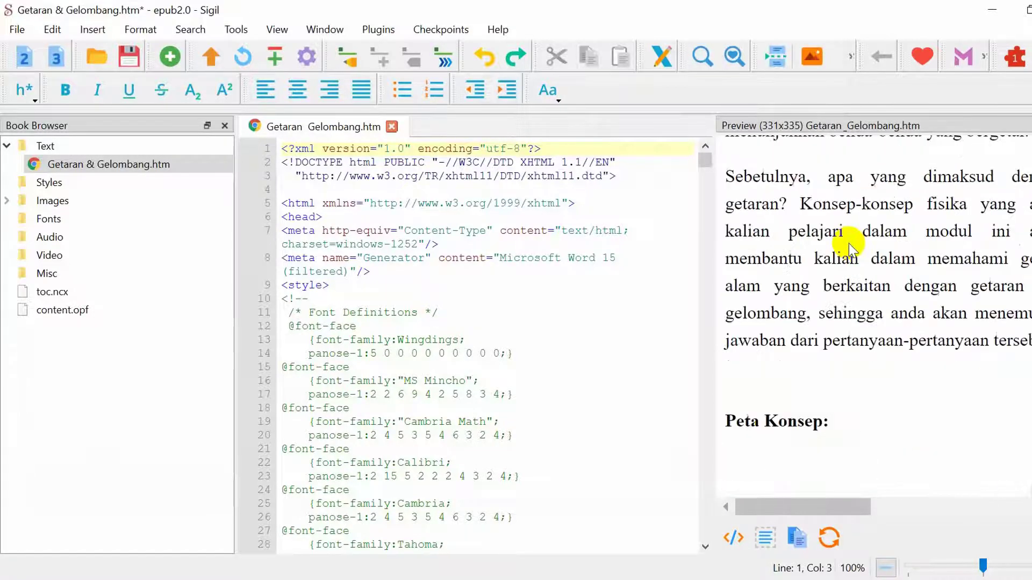
- Delete the long run of &#160; non-breaking space entities after "medan magnet." in the paragraph's HTML code
scroll(850, 249, "up", 2)
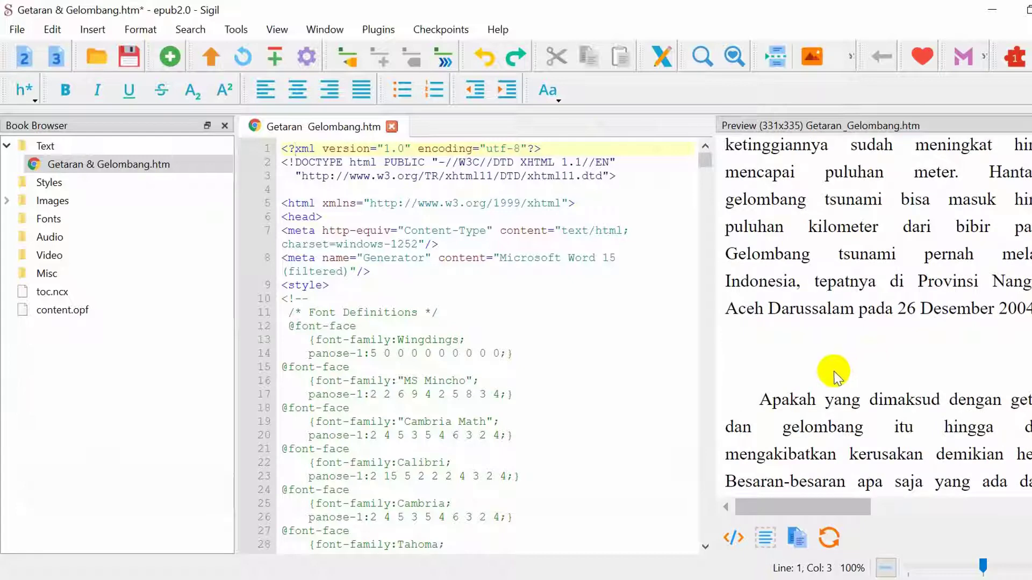
left_click(873, 349)
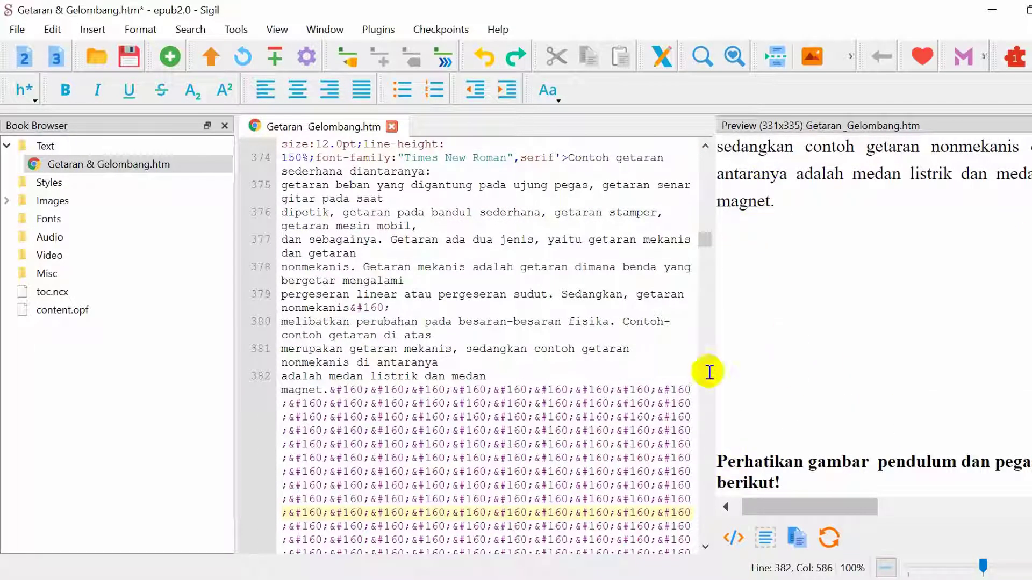
left_click(329, 391)
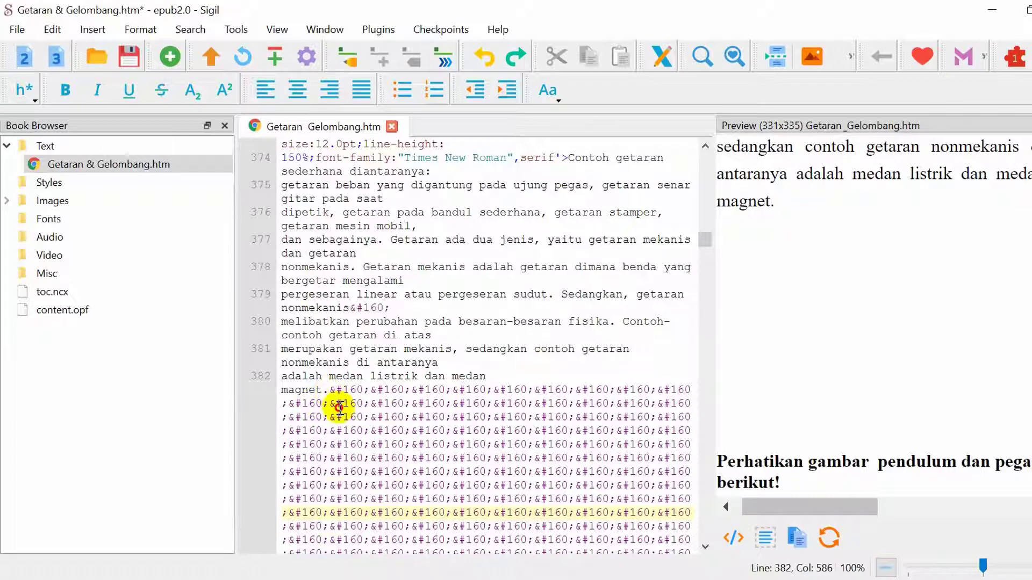
left_click(348, 420, "shift")
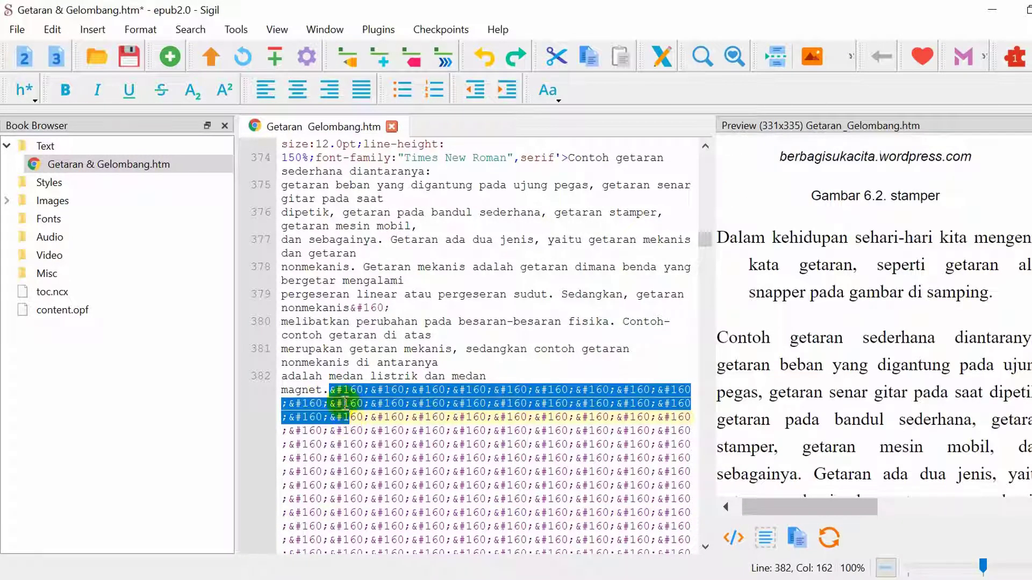
key("shift+Down")
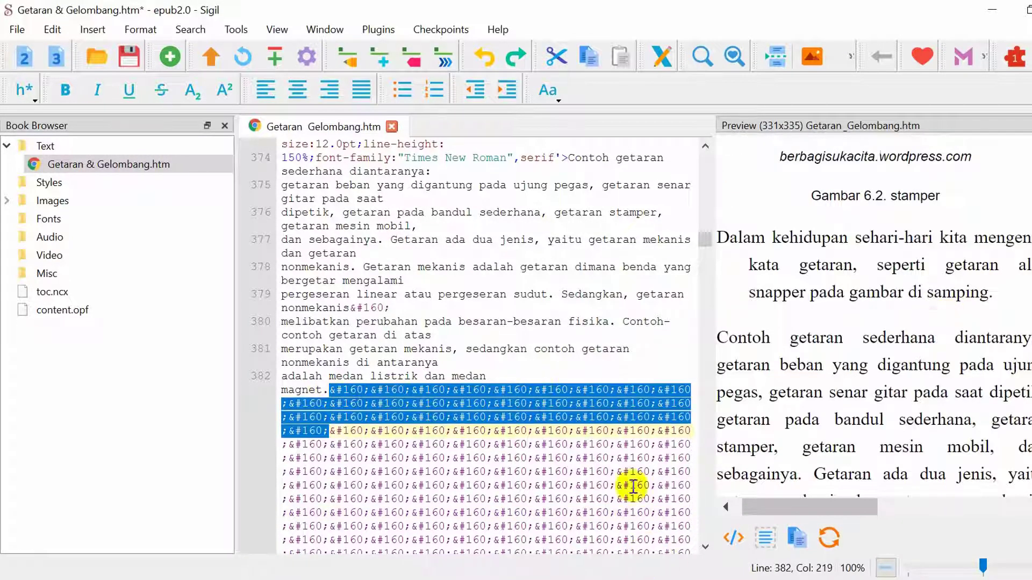
left_click_drag(329, 389, 536, 528)
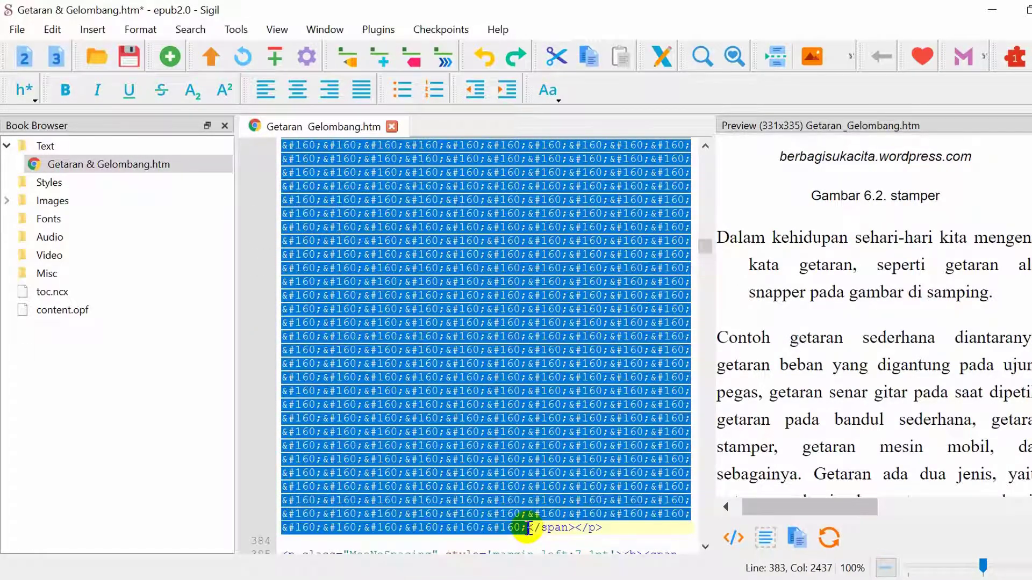
key("Delete")
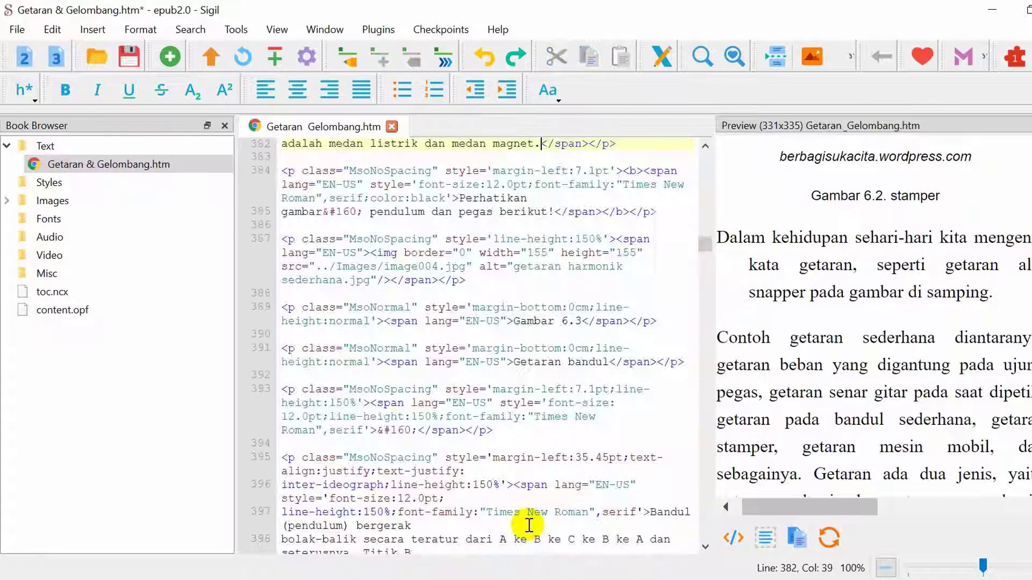
- Examine the previewed book from the "medan magnet." paragraph through the wave example problems for text, image and spacing layout
scroll(801, 462, "down", 6)
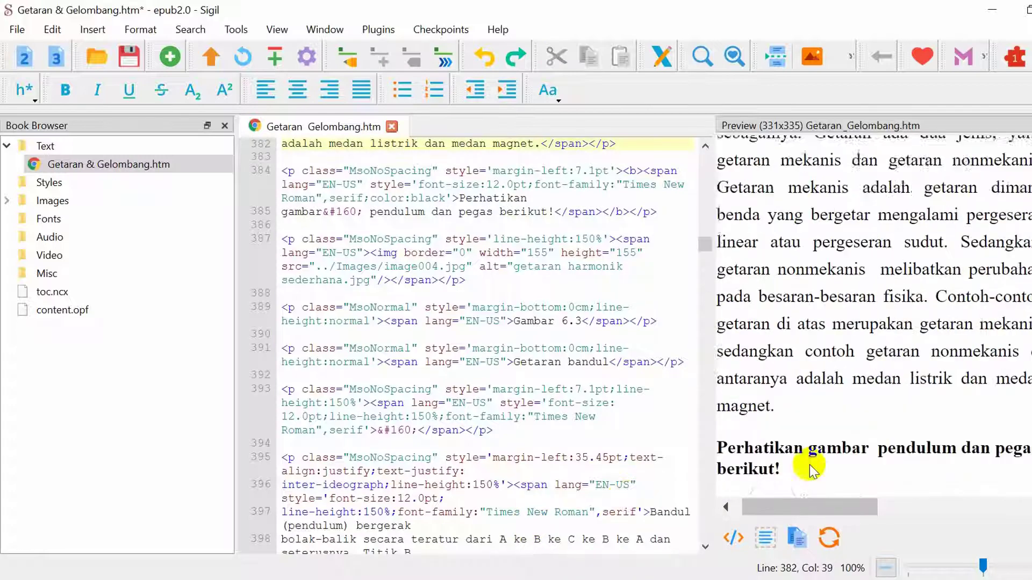
left_click(752, 310)
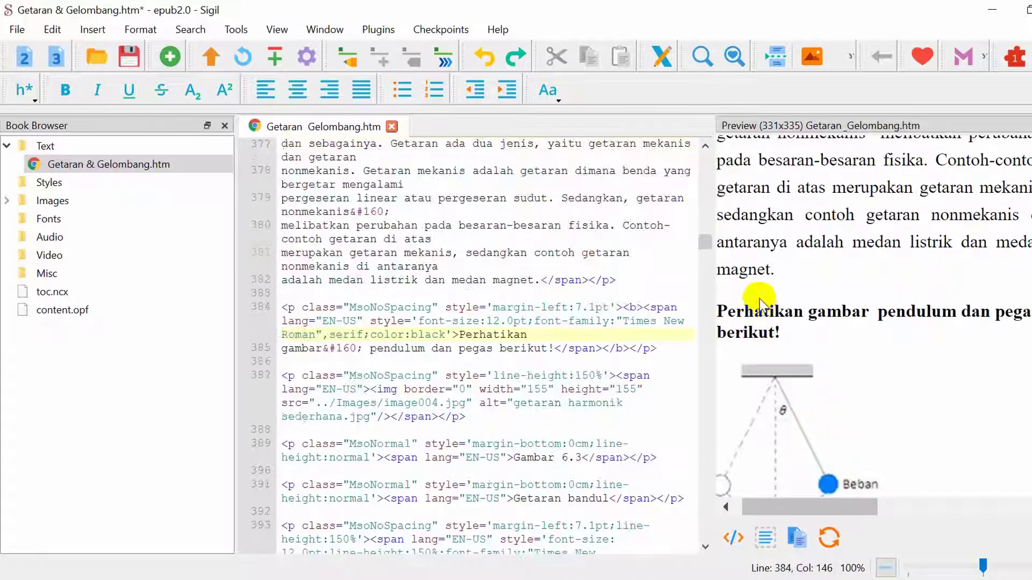
left_click(785, 271)
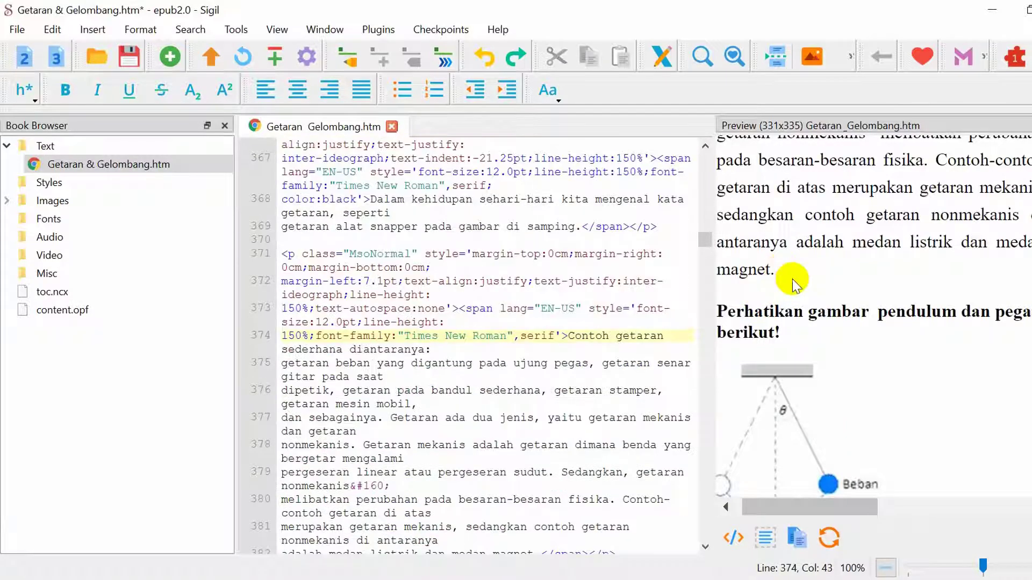
scroll(508, 446, "down", 2)
scroll(827, 370, "down", 10)
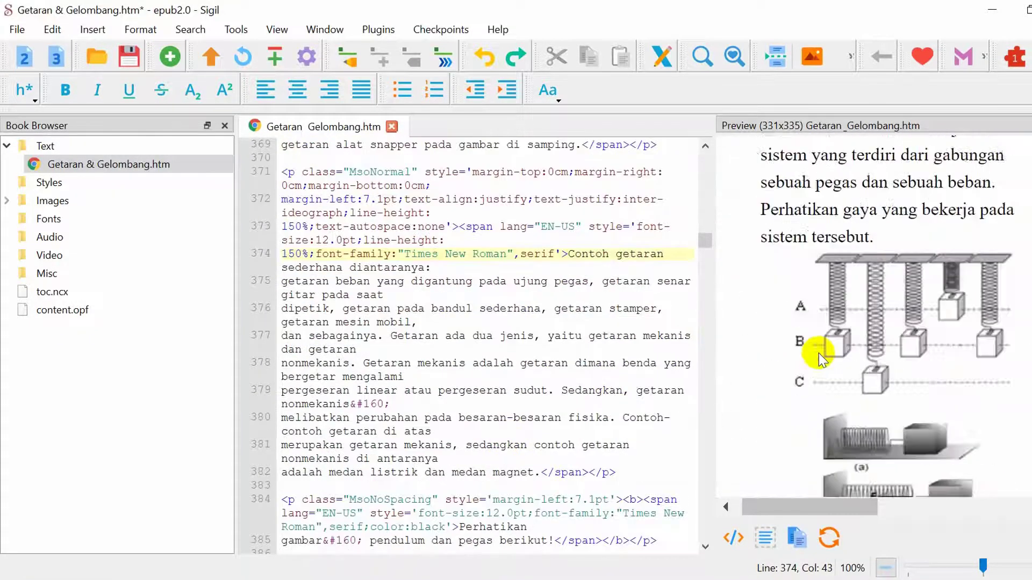
scroll(826, 369, "down", 5)
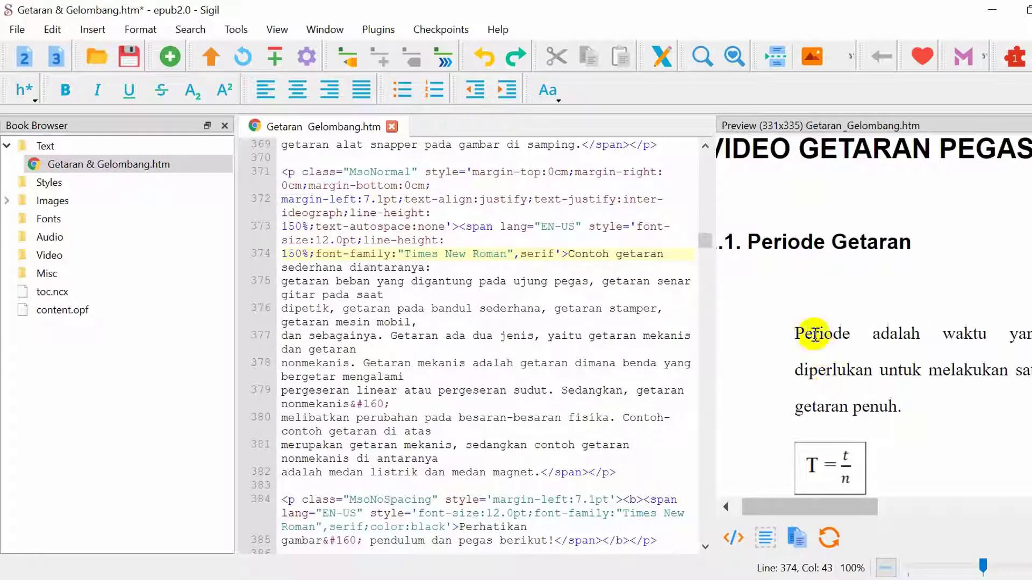
scroll(810, 325, "up", 1)
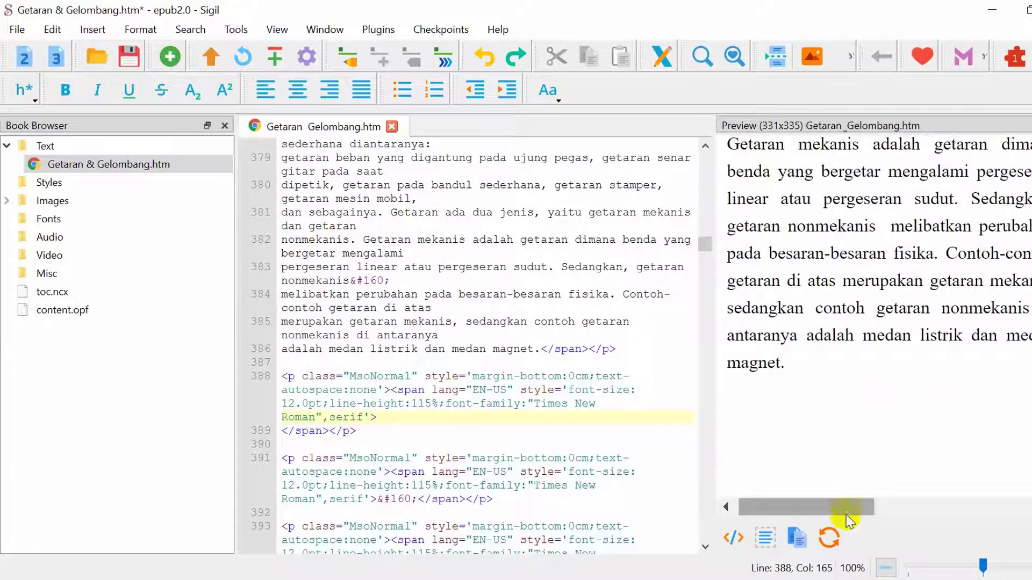
left_click_drag(848, 505, 797, 533)
scroll(811, 408, "down", 15)
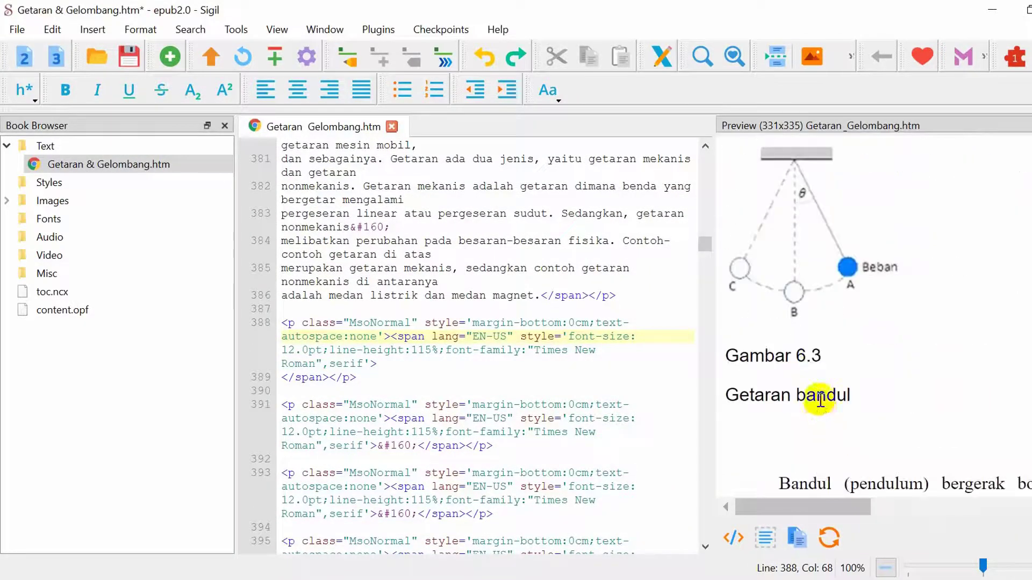
scroll(821, 401, "down", 5)
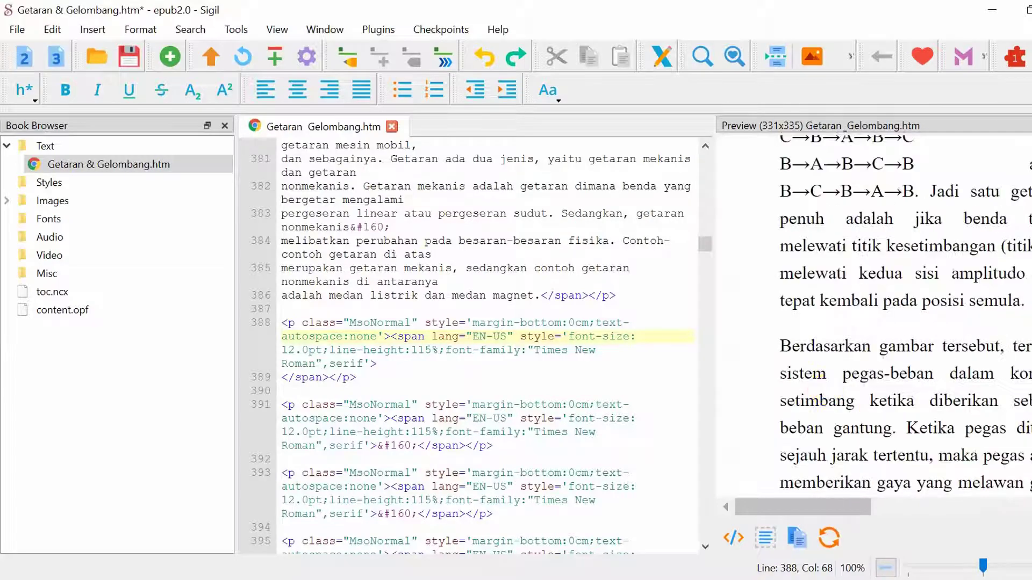
scroll(873, 317, "down", 20)
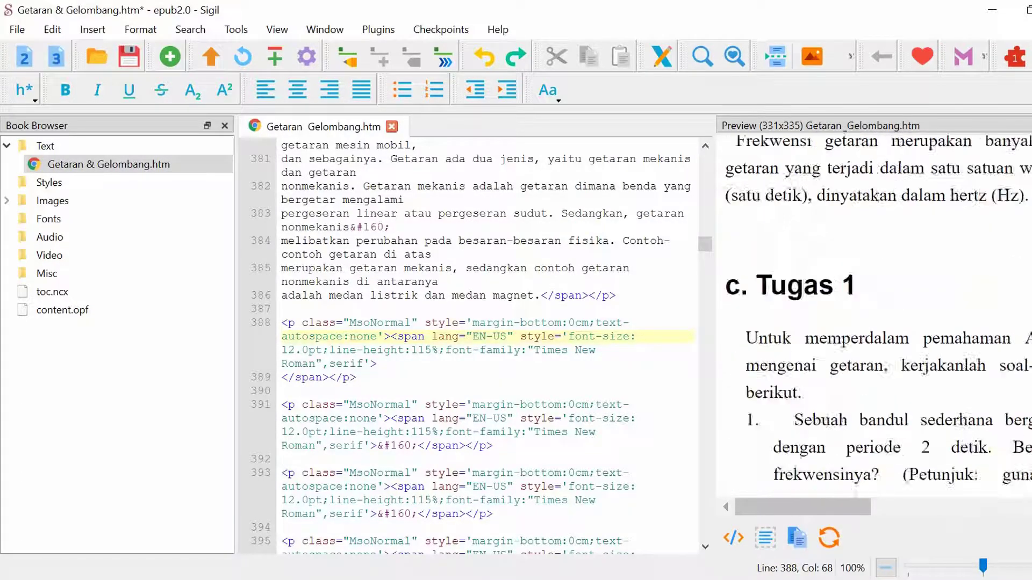
scroll(873, 317, "down", 20)
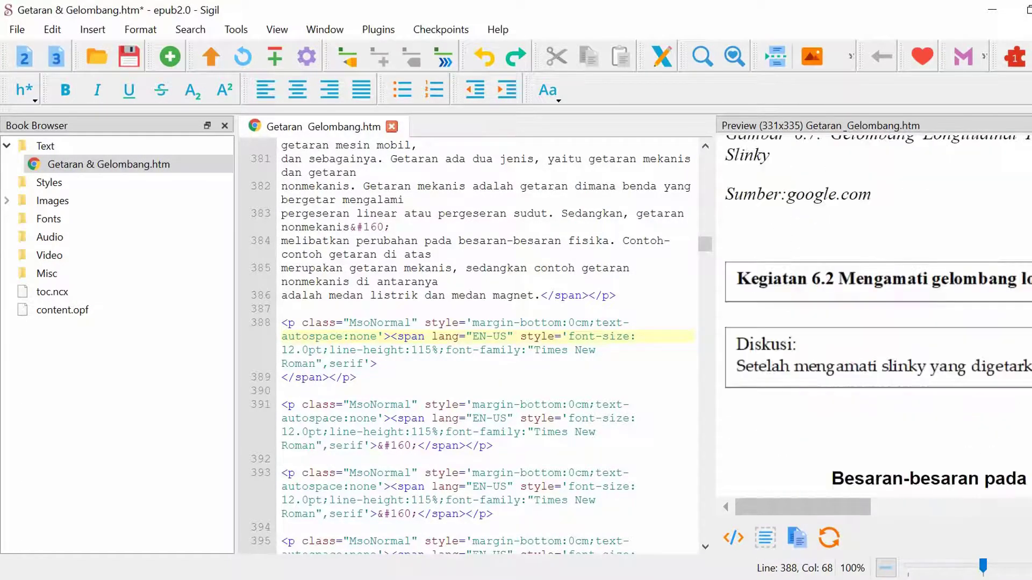
scroll(873, 317, "down", 5)
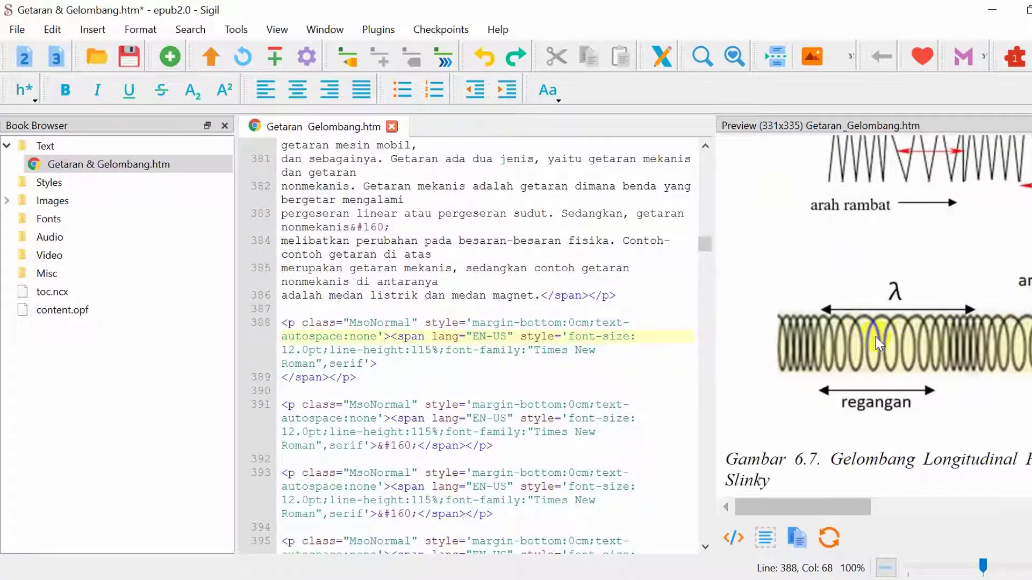
scroll(875, 317, "up", 5)
scroll(894, 302, "down", 10)
scroll(946, 277, "down", 6)
scroll(973, 280, "down", 15)
scroll(962, 287, "down", 15)
scroll(950, 284, "down", 12)
scroll(943, 275, "up", 7)
scroll(938, 285, "down", 10)
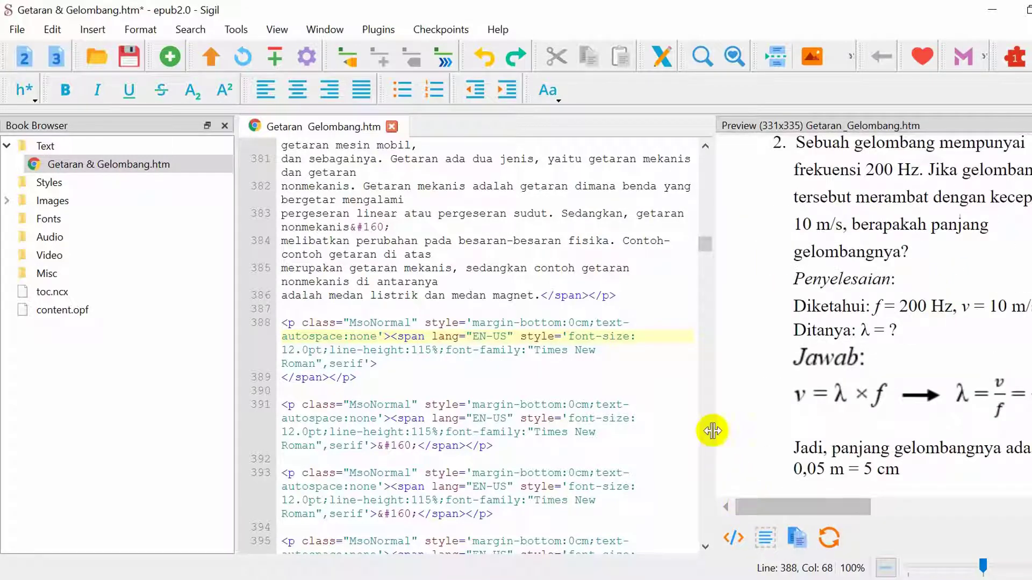
- Widen the preview pane and review the pages from the wave speed examples back to the Getaran section and its Kegiatan 6.1 activity
left_click_drag(717, 392, 415, 414)
scroll(721, 376, "up", 15)
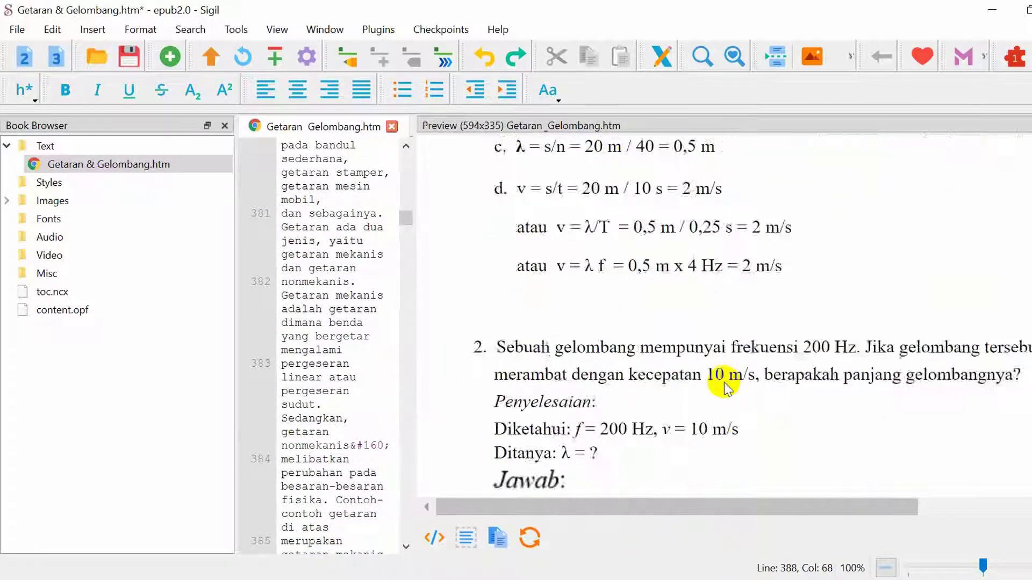
scroll(721, 376, "up", 5)
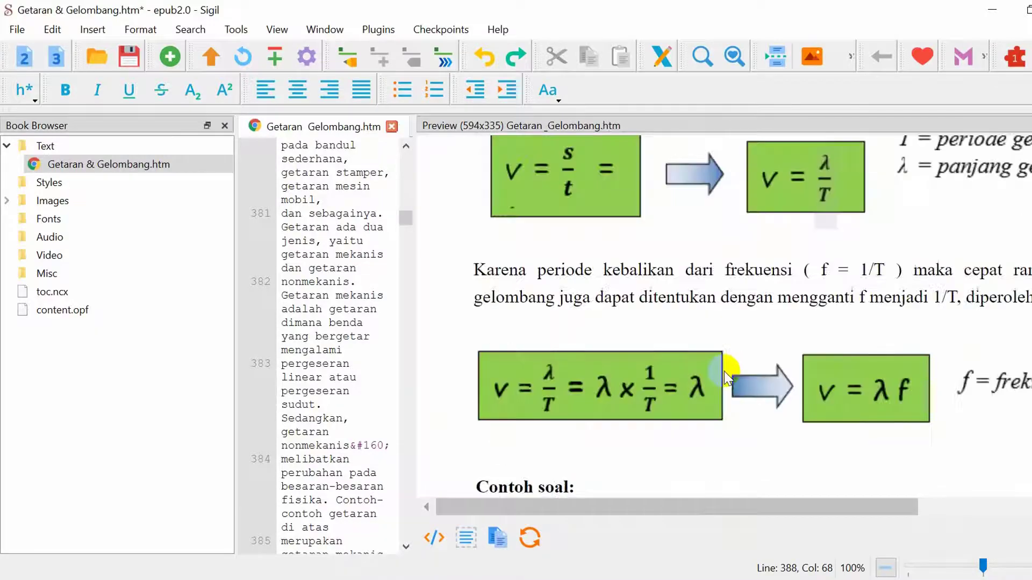
scroll(724, 369, "up", 8)
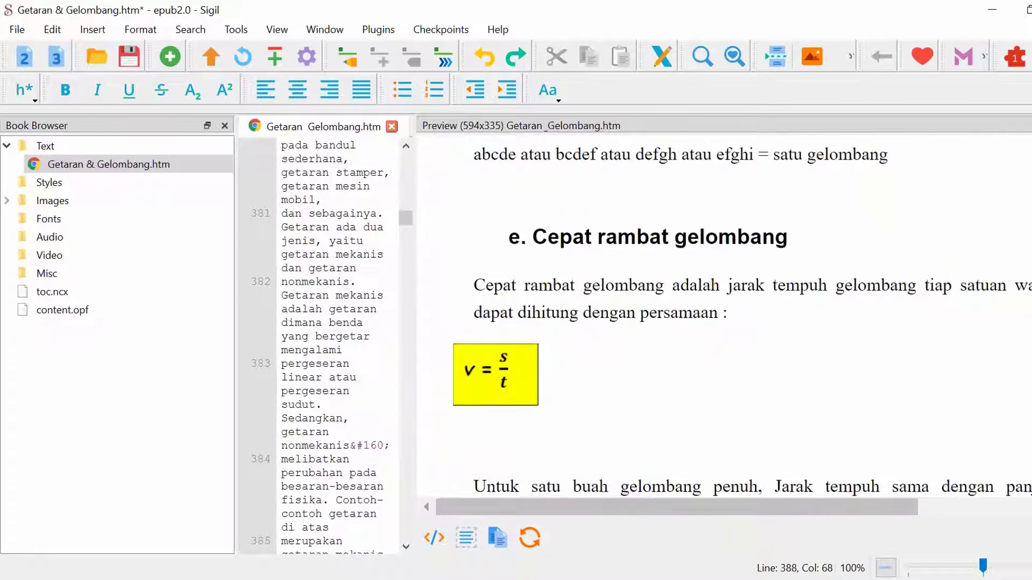
scroll(724, 370, "up", 20)
scroll(724, 370, "up", 20)
scroll(723, 369, "up", 20)
scroll(724, 317, "up", 20)
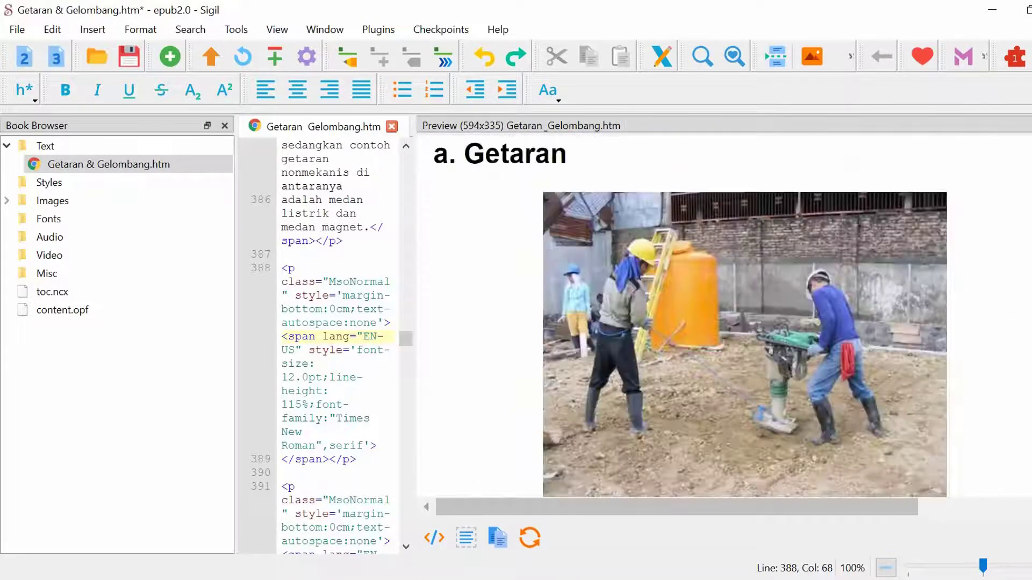
scroll(724, 317, "up", 3)
scroll(724, 317, "down", 20)
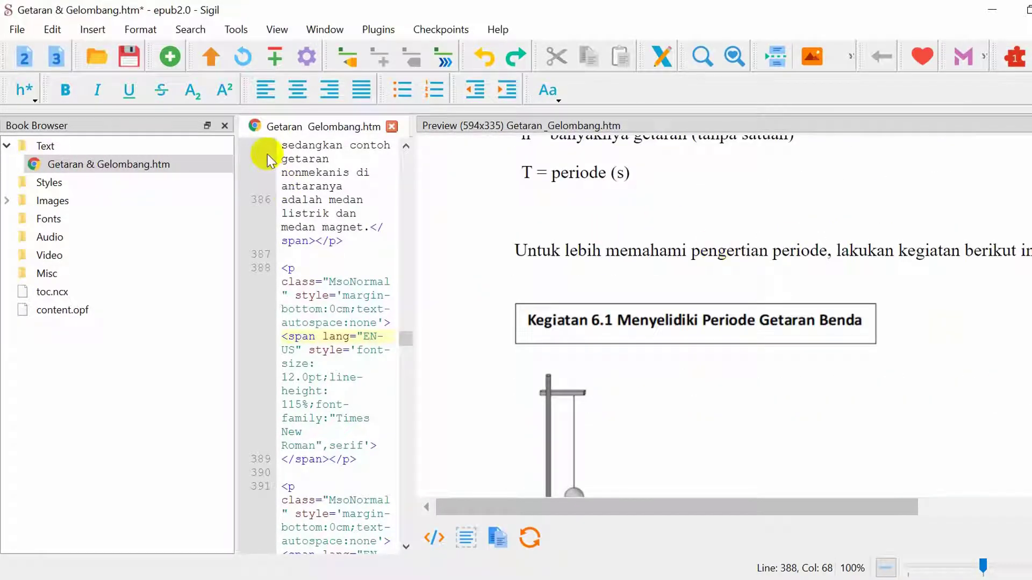
- Save the book as the EPUB file "Getaran & Gelombang", replacing the existing one, and widen the code editor beside the preview
left_click(134, 60)
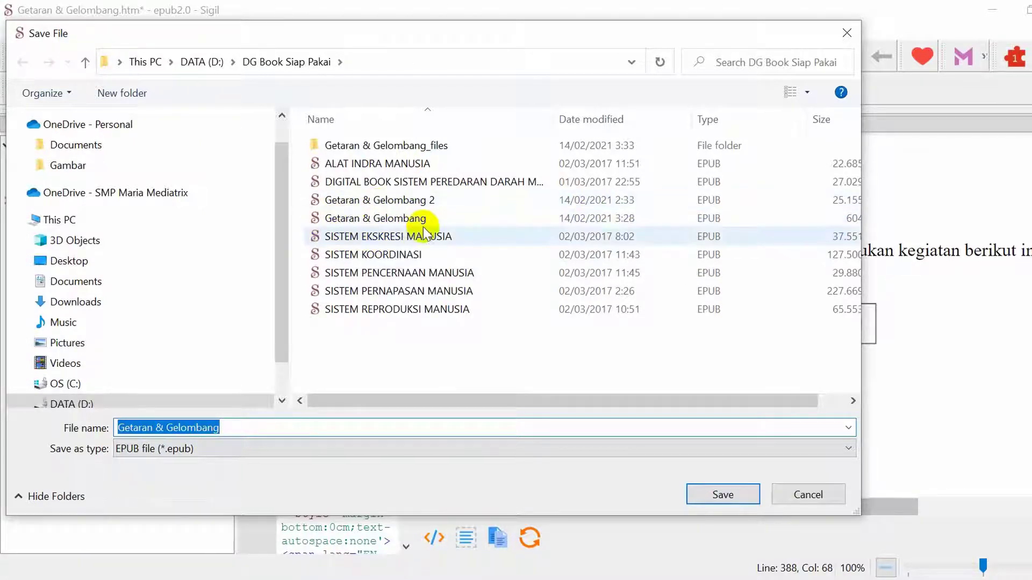
left_click(380, 219)
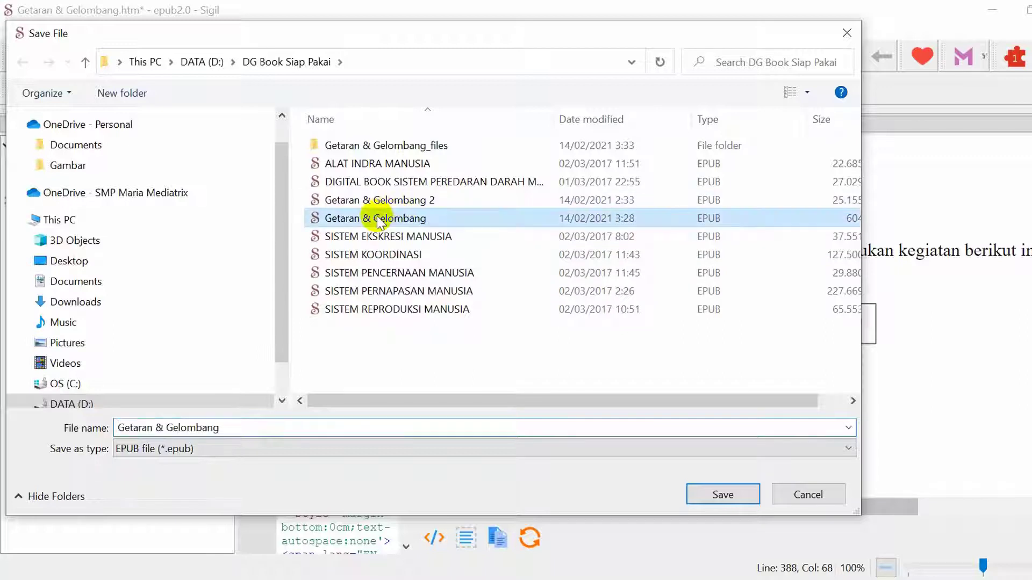
left_click(725, 494)
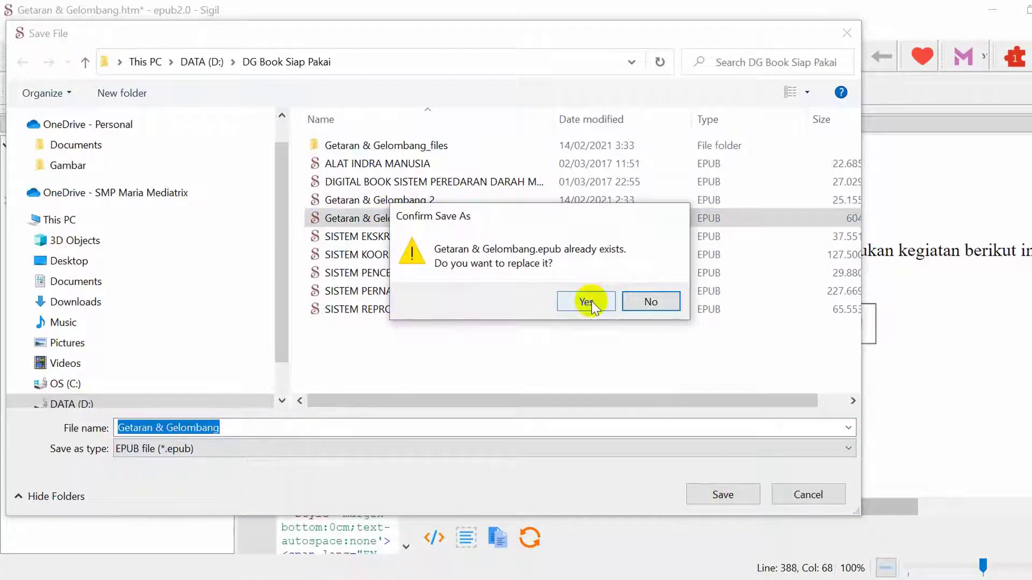
left_click(587, 301)
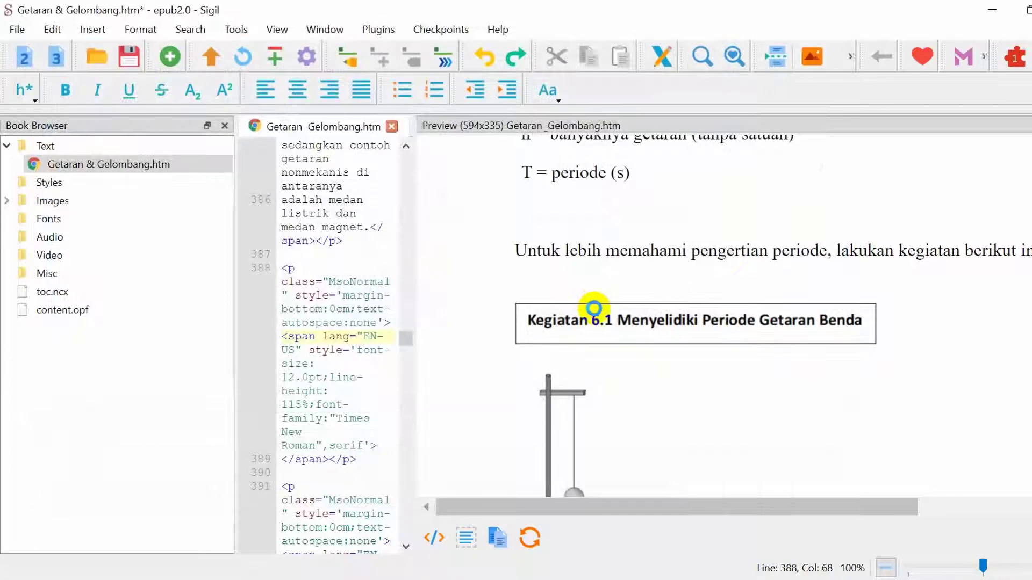
left_click_drag(413, 375, 665, 361)
- Switch to the Word document "TUTORAIAL SINGKAT PEMBUATAN BUKU DIGITAL" and check the EPUB-making sections in its table of contents
mouse_move(622, 543)
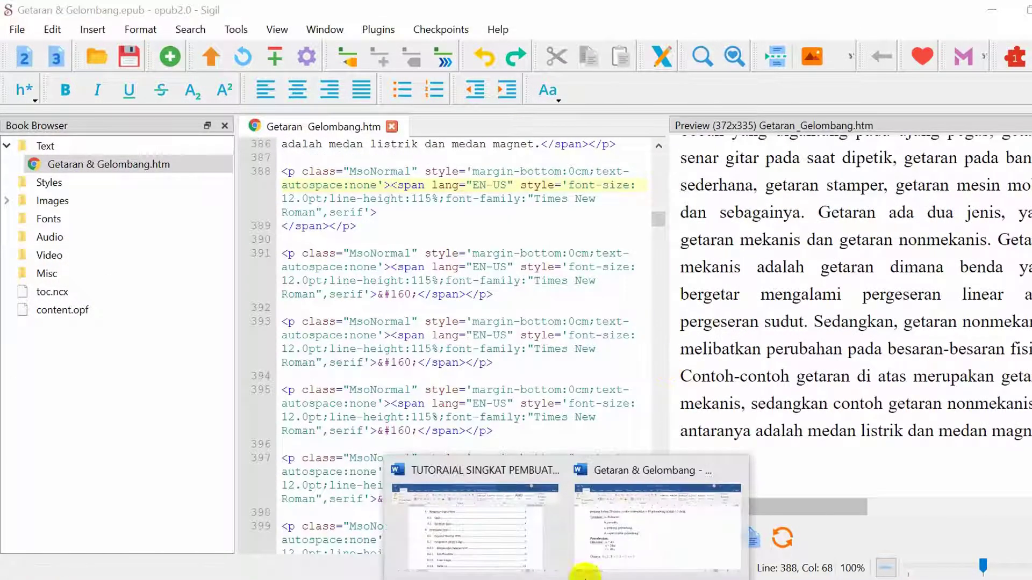
left_click(491, 560)
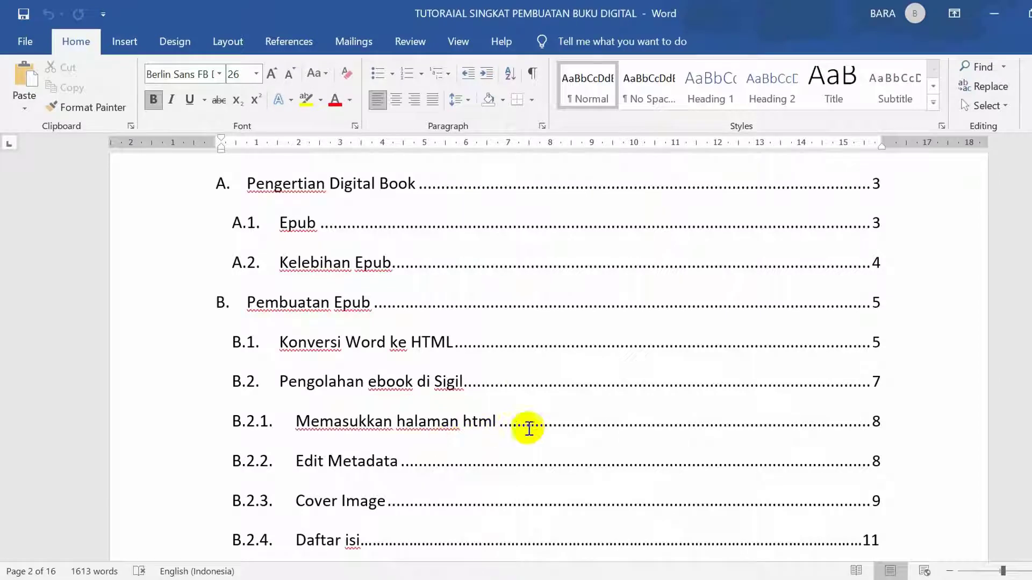
scroll(462, 452, "down", 1)
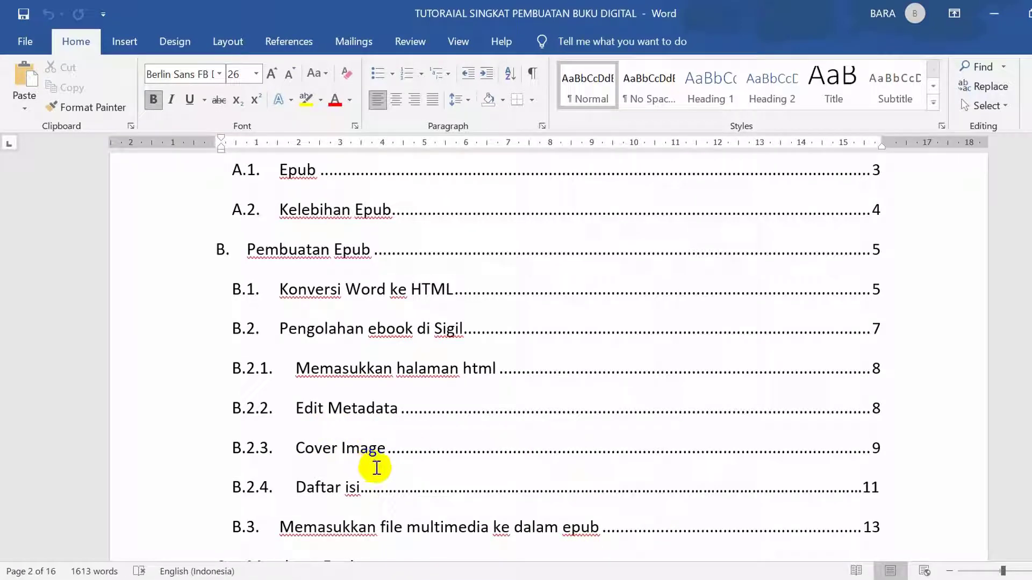
left_click_drag(383, 408, 396, 407)
left_click(388, 415)
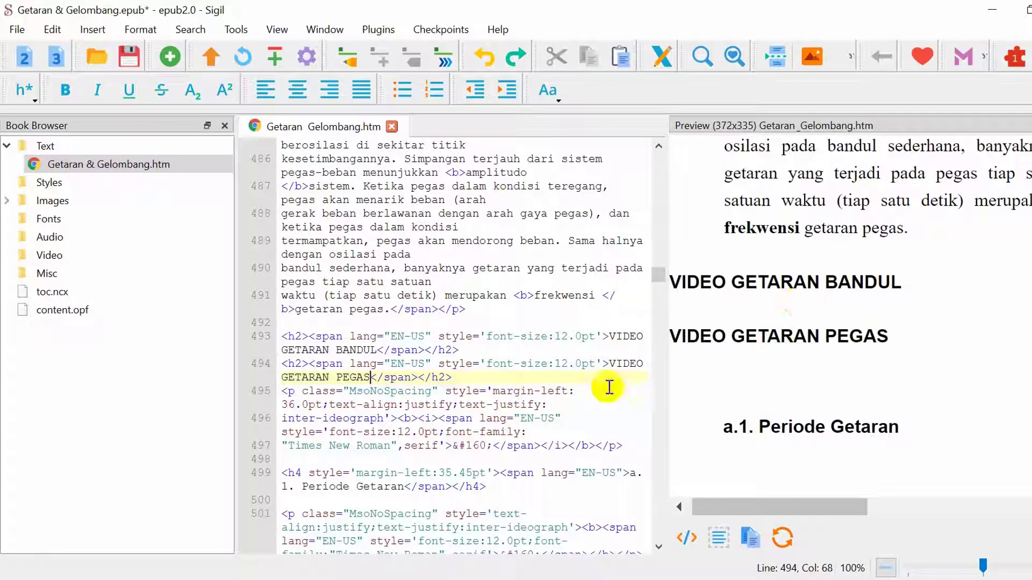
- Insert the MP4 file "Getaran #1" from the DG Book Siap Pakai folder right after the VIDEO GETARAN BANDUL heading
left_click(486, 353)
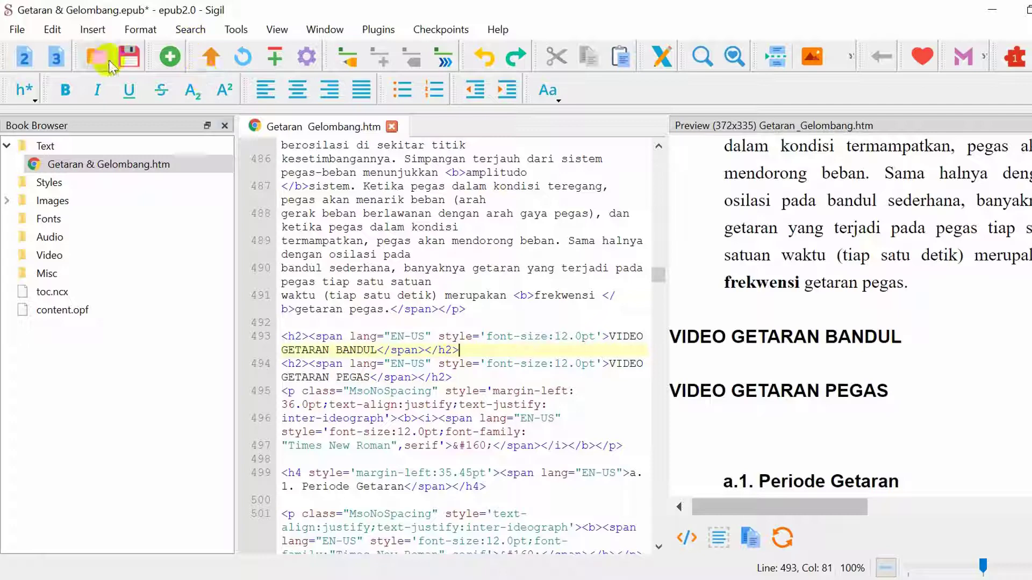
left_click(88, 32)
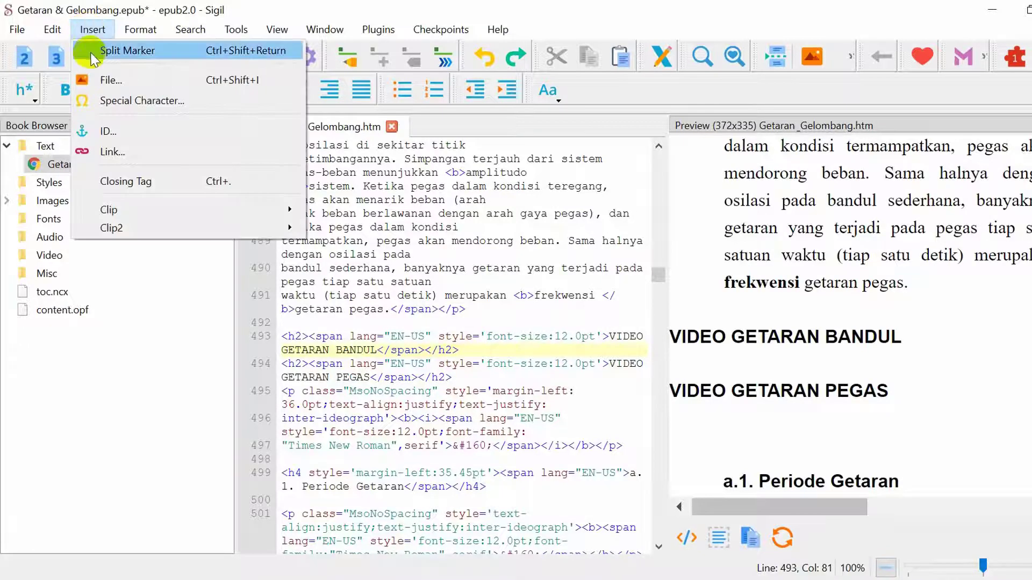
left_click(99, 81)
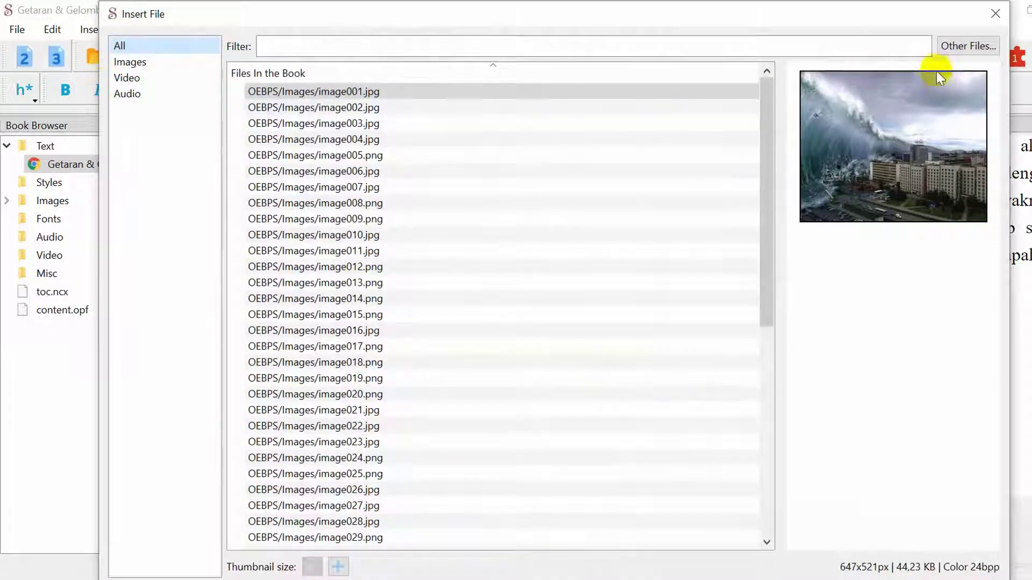
left_click(966, 54)
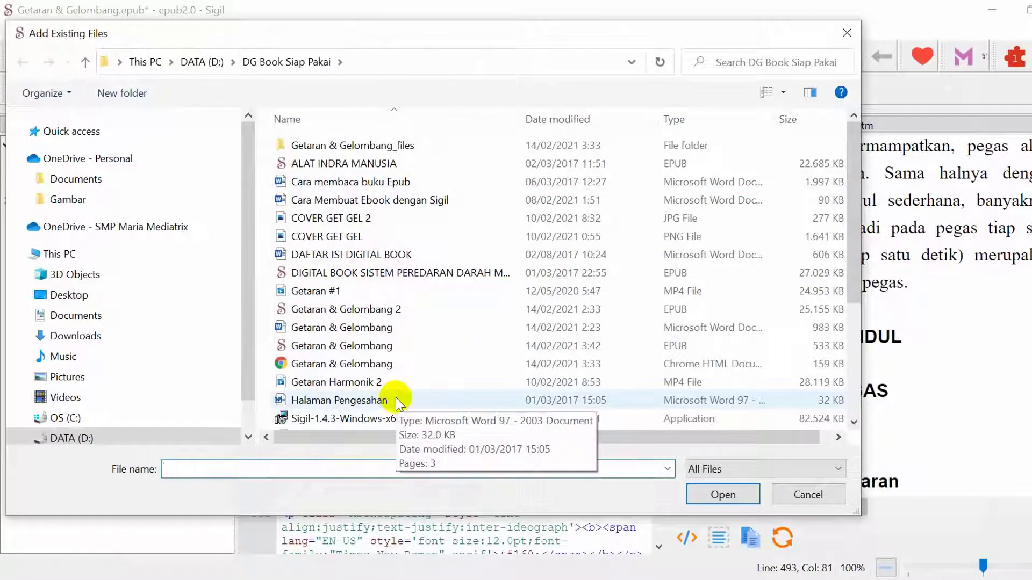
left_click(321, 294)
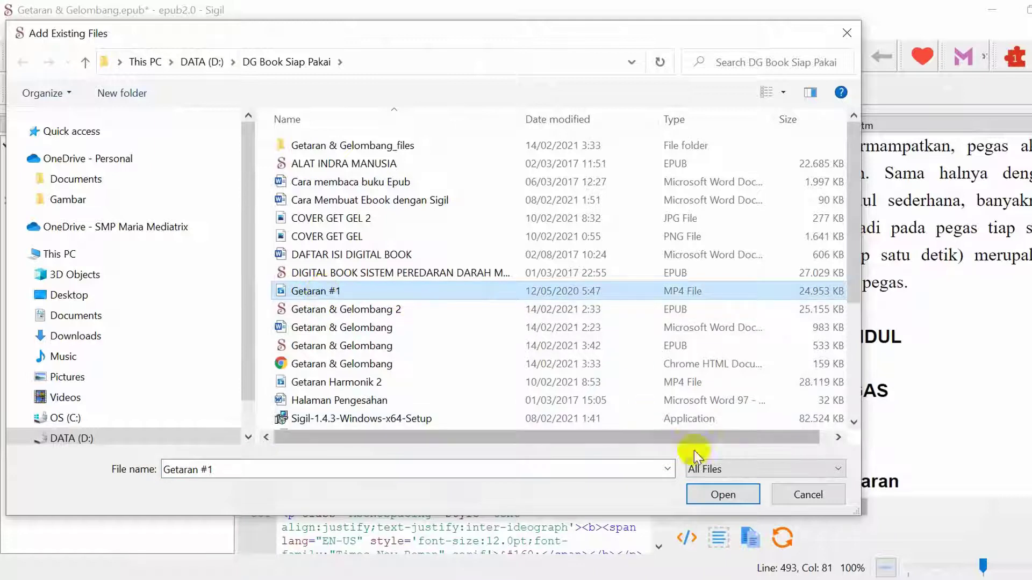
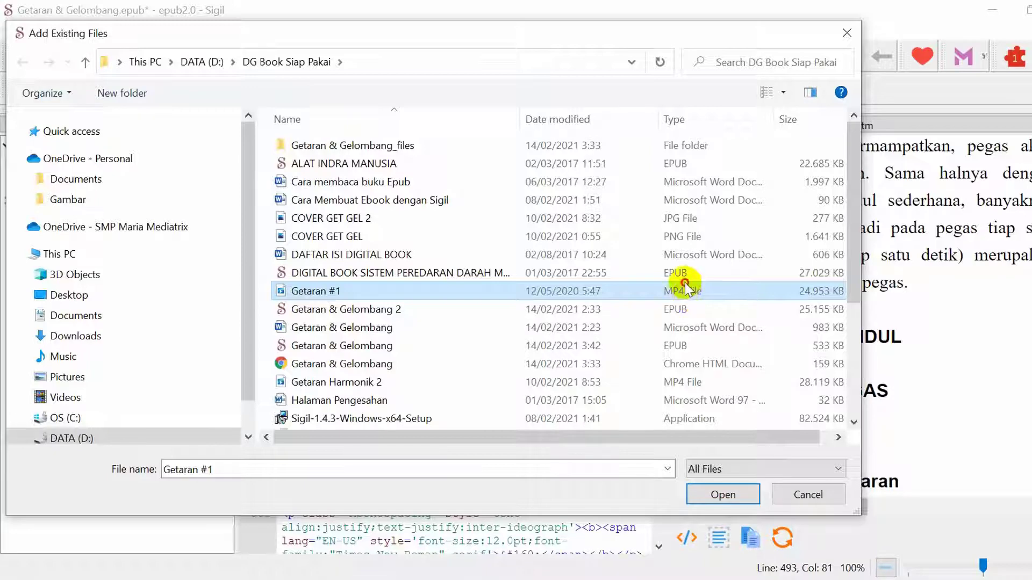
left_click(728, 493)
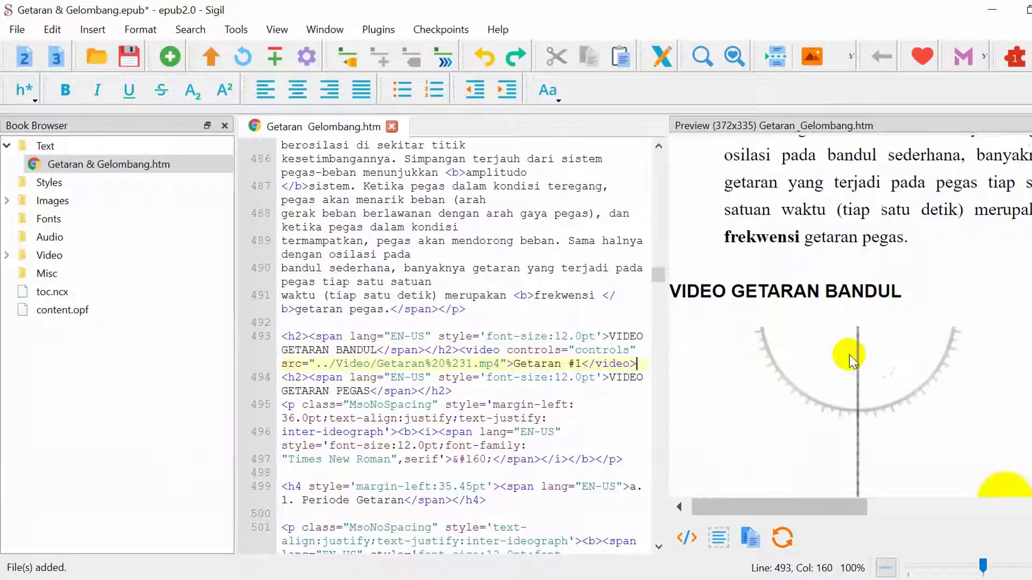
- Examine the inserted pendulum video and its player controls in the preview, between the BANDUL and PEGAS headings
scroll(817, 354, "down", 3)
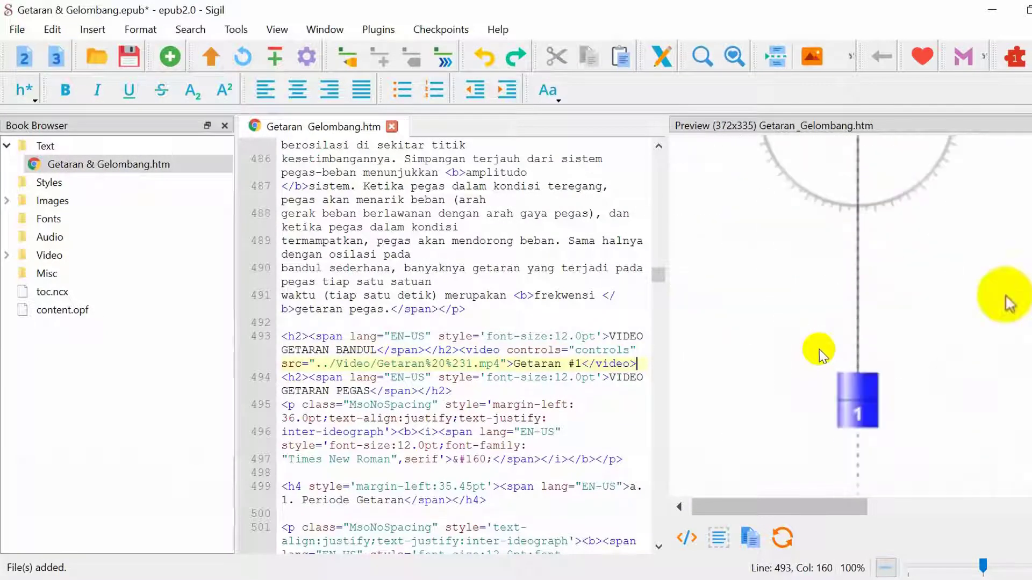
scroll(819, 352, "down", 4)
scroll(825, 344, "up", 3)
scroll(843, 413, "up", 6)
scroll(836, 403, "down", 4)
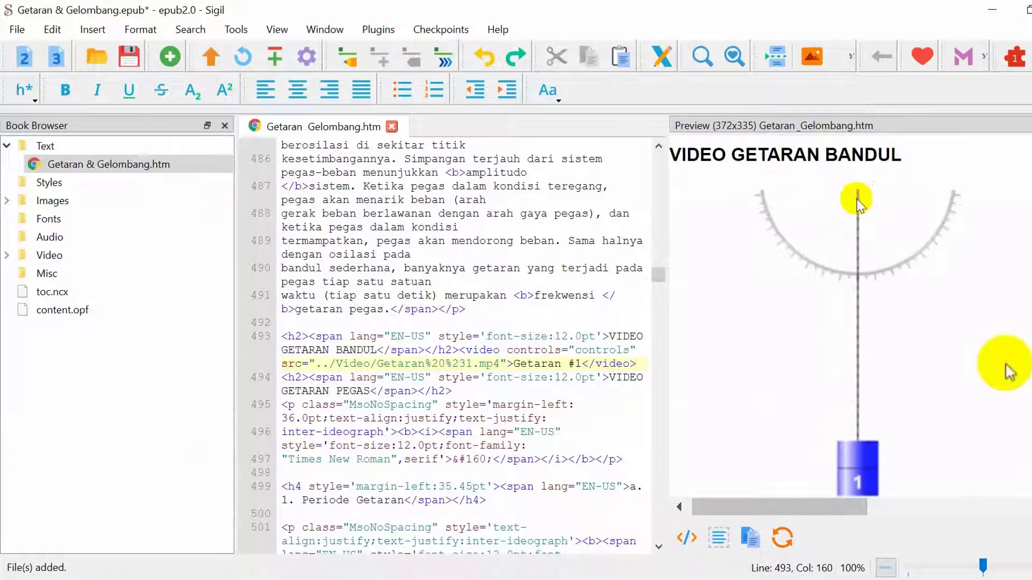
scroll(841, 317, "down", 3)
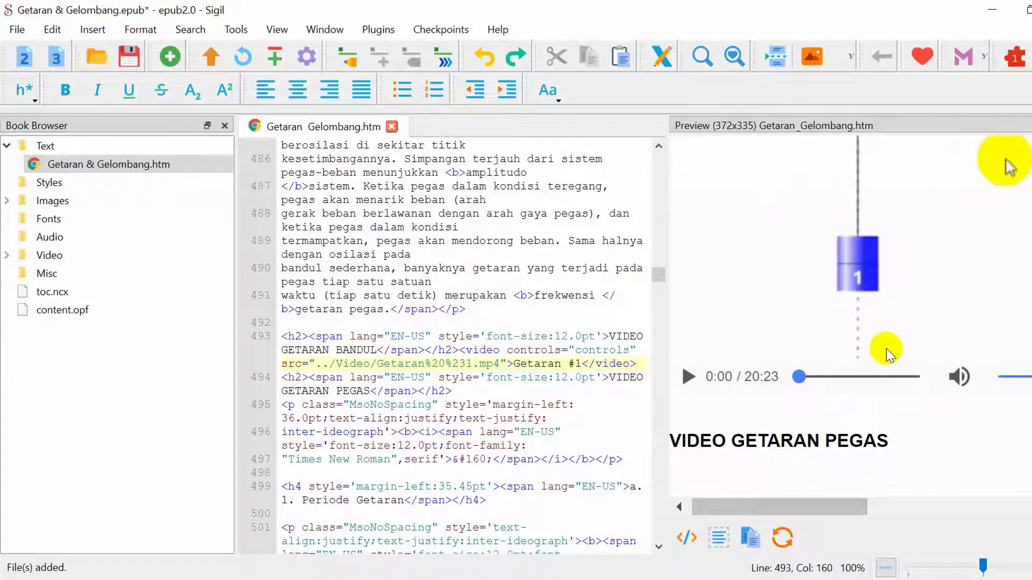
scroll(1005, 231, "up", 3)
scroll(1005, 323, "down", 1)
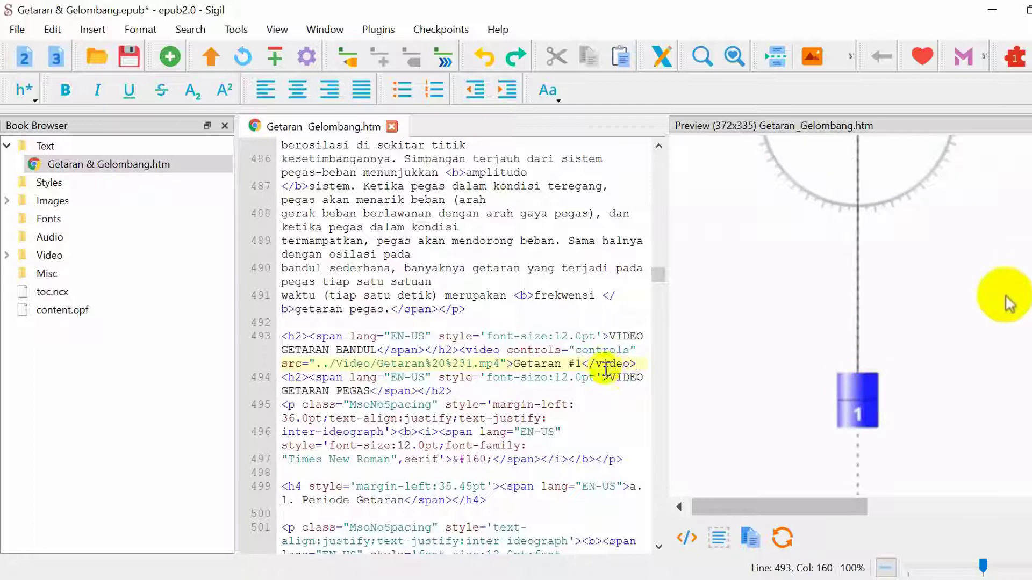
scroll(839, 333, "up", 3)
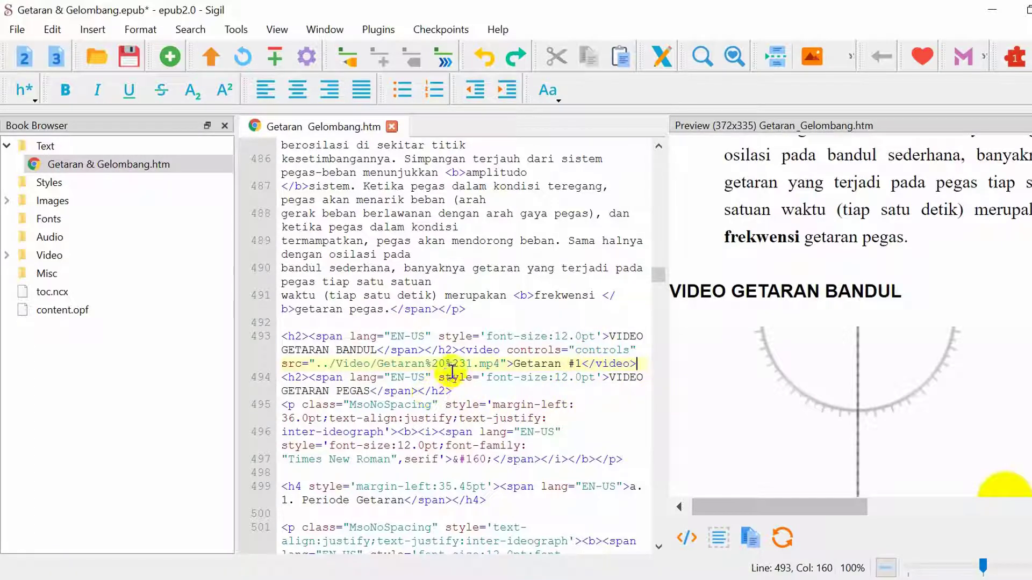
- Add the attribute type="video/mp4" to the Getaran #1 video tag, before its controls attribute
left_click(502, 350)
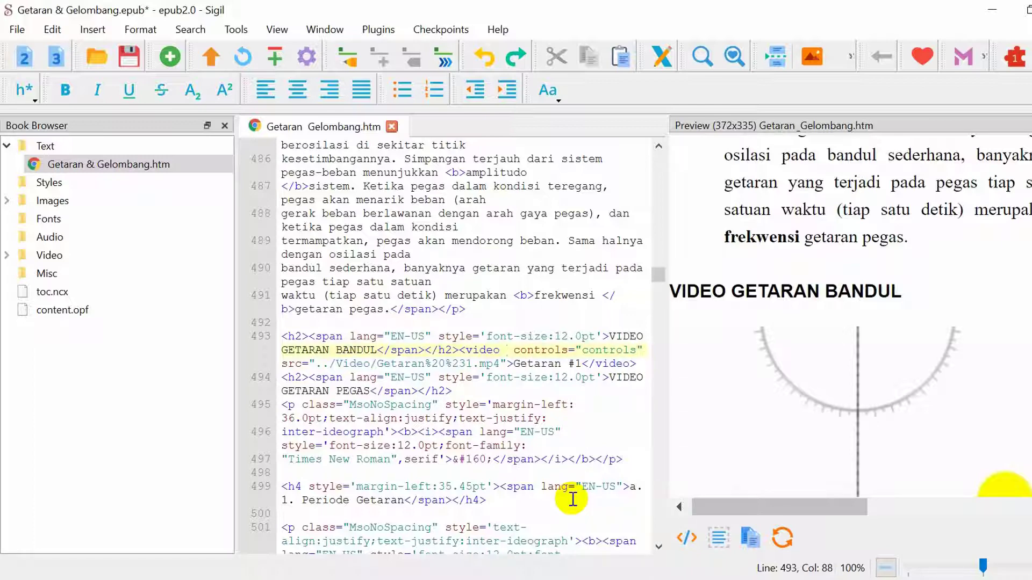
type("TYPE")
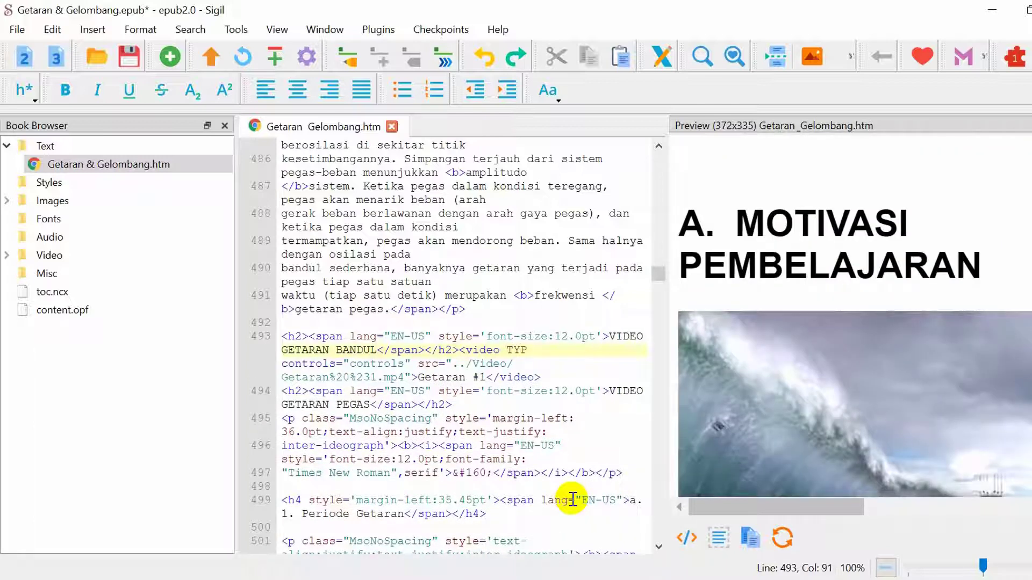
key("BackSpace")
key("BackSpace")
key("BackSpace")
key("BackSpace")
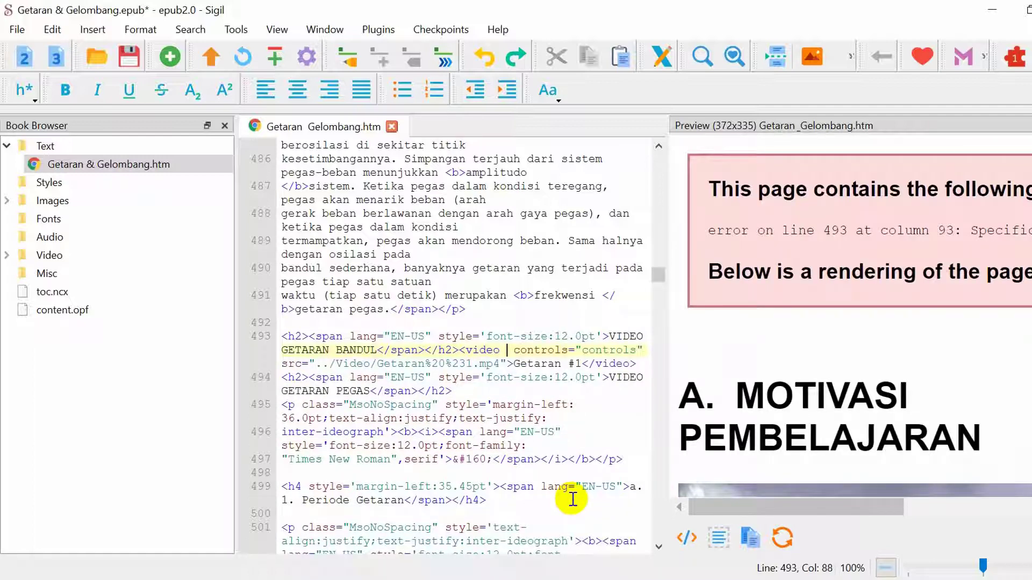
type("type")
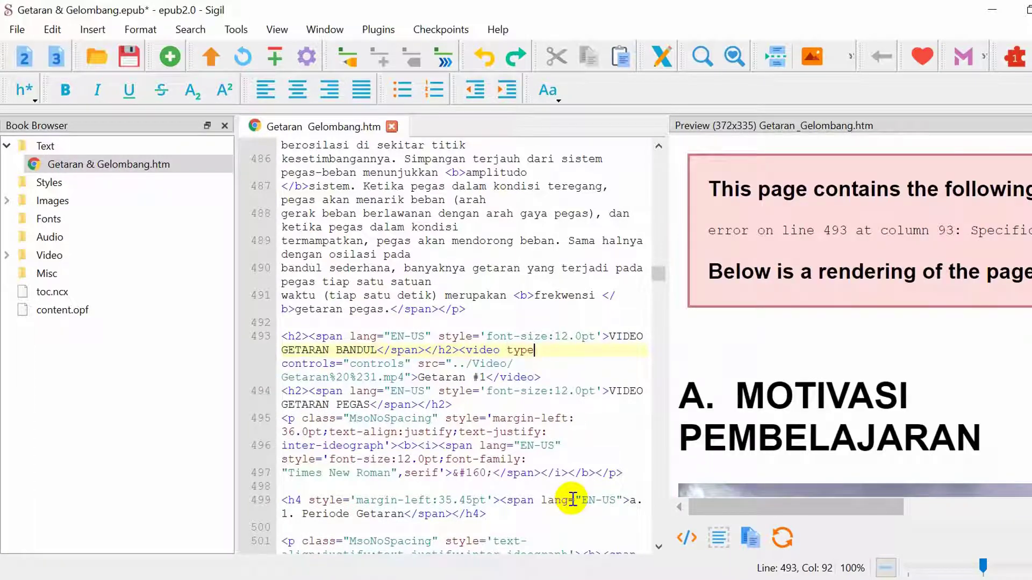
type("=")
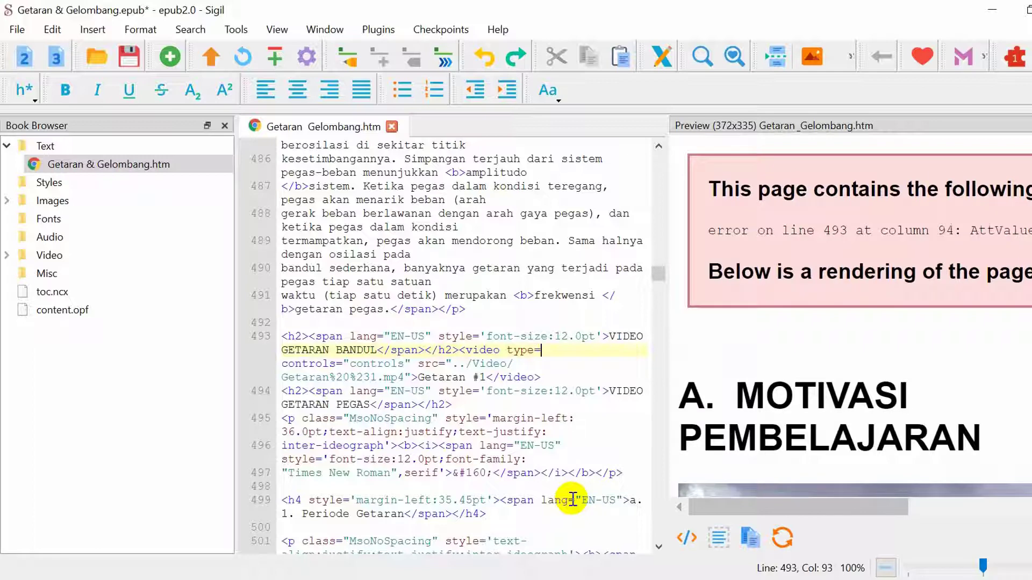
type("\"video/m")
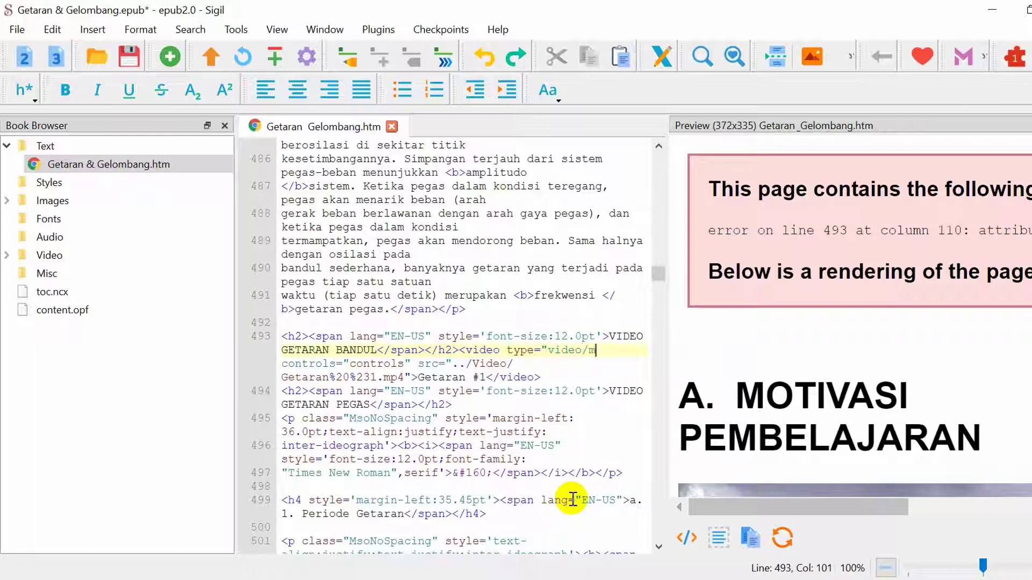
type("p4\"")
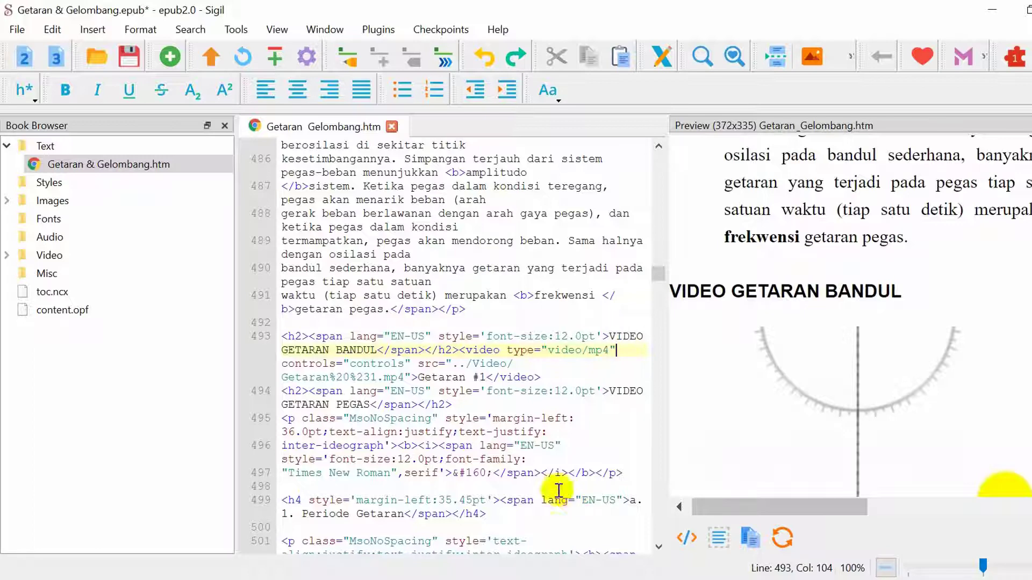
- Insert the MP4 file "Getaran Harmonik 2" right after the VIDEO GETARAN PEGAS heading
scroll(892, 334, "down", 4)
left_click(890, 334)
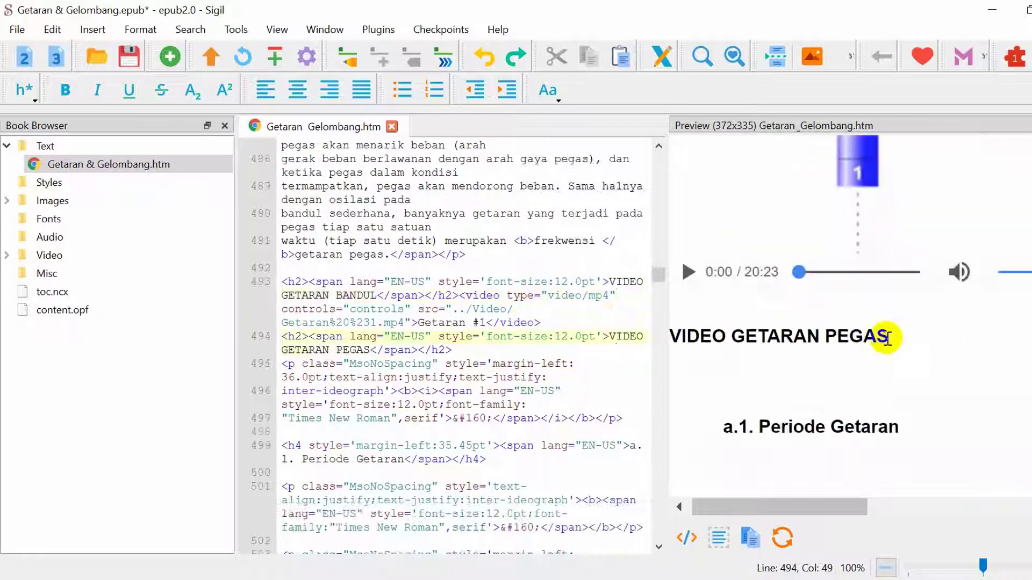
left_click(471, 353)
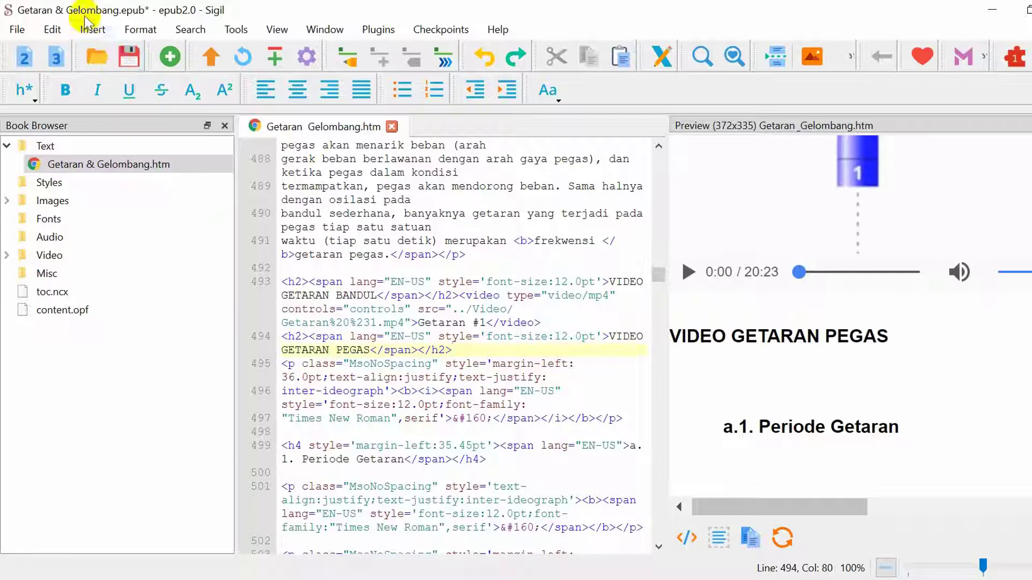
left_click(90, 30)
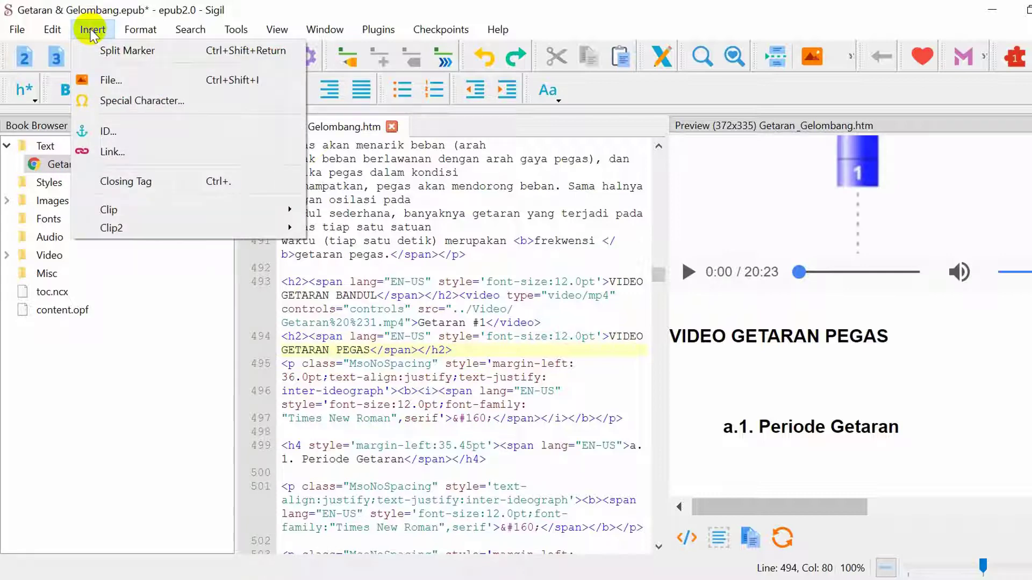
left_click(109, 85)
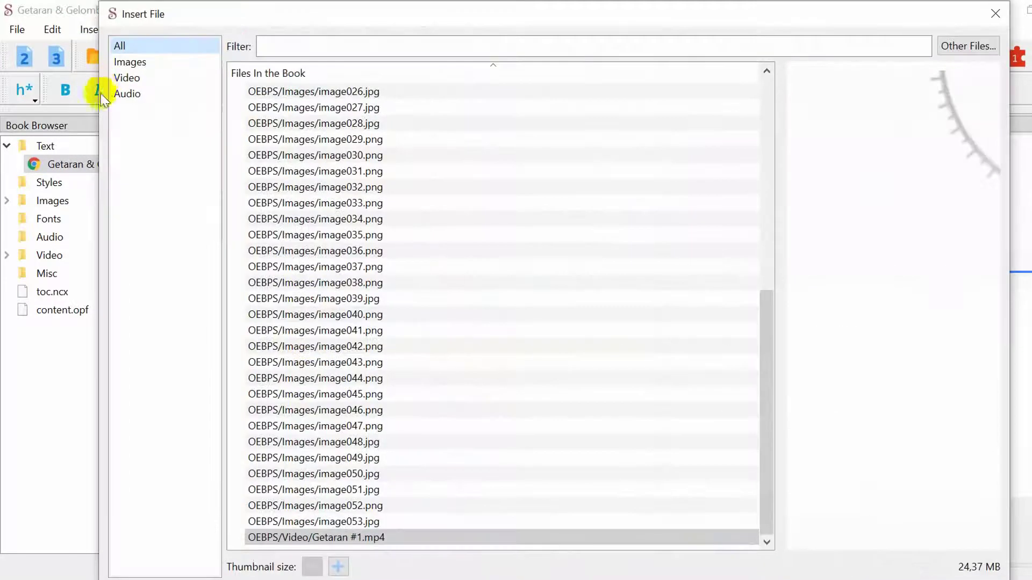
left_click(984, 47)
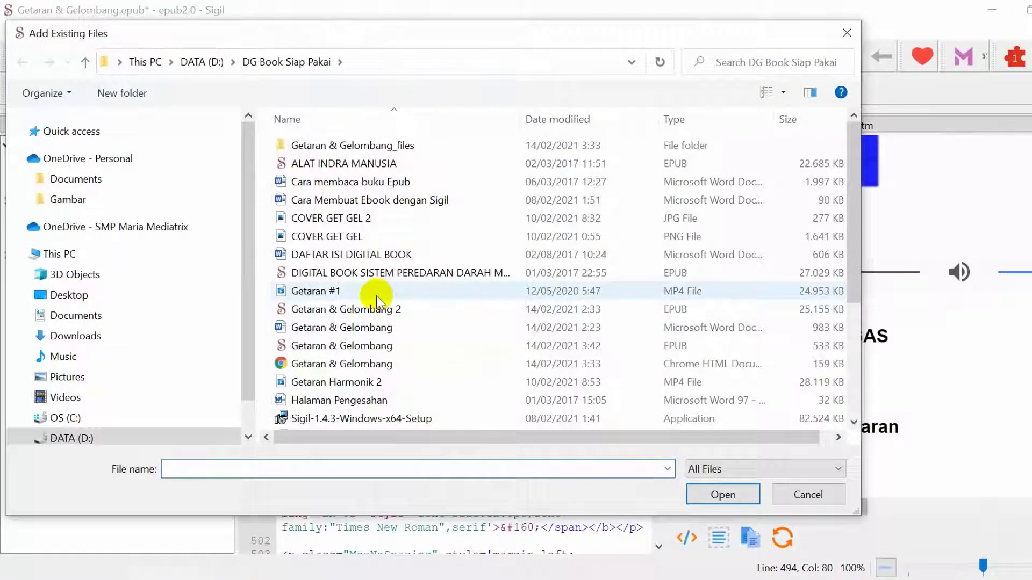
left_click(372, 383)
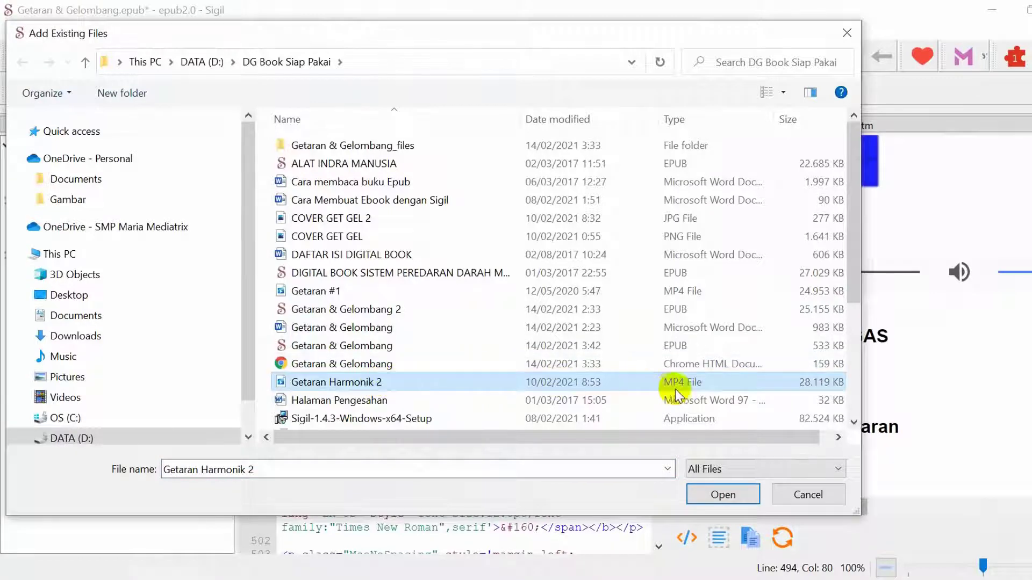
left_click(723, 494)
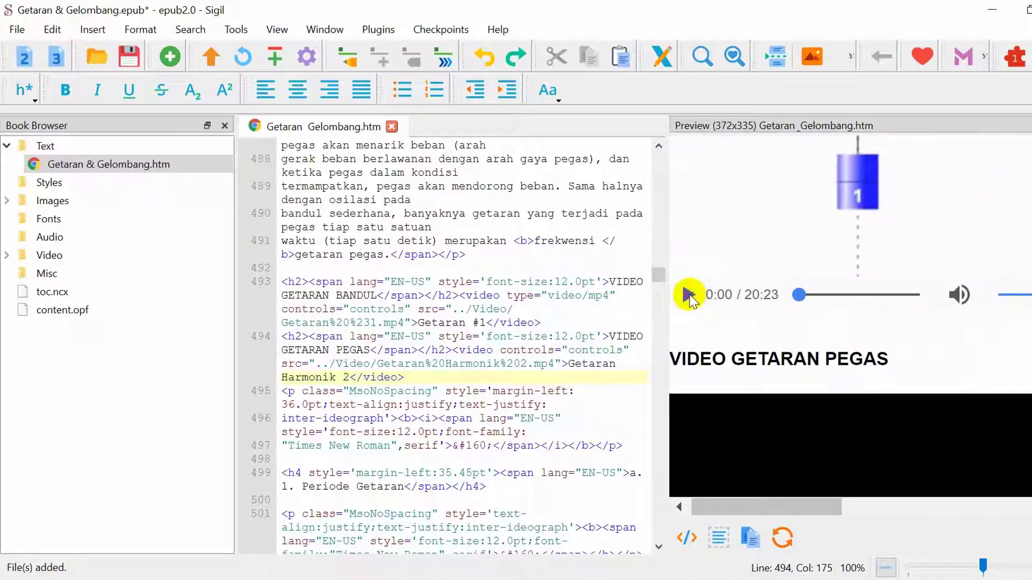
- Test the Getaran #1 video in the preview by playing it, skipping ahead to about 6 minutes and pausing it
left_click(695, 300)
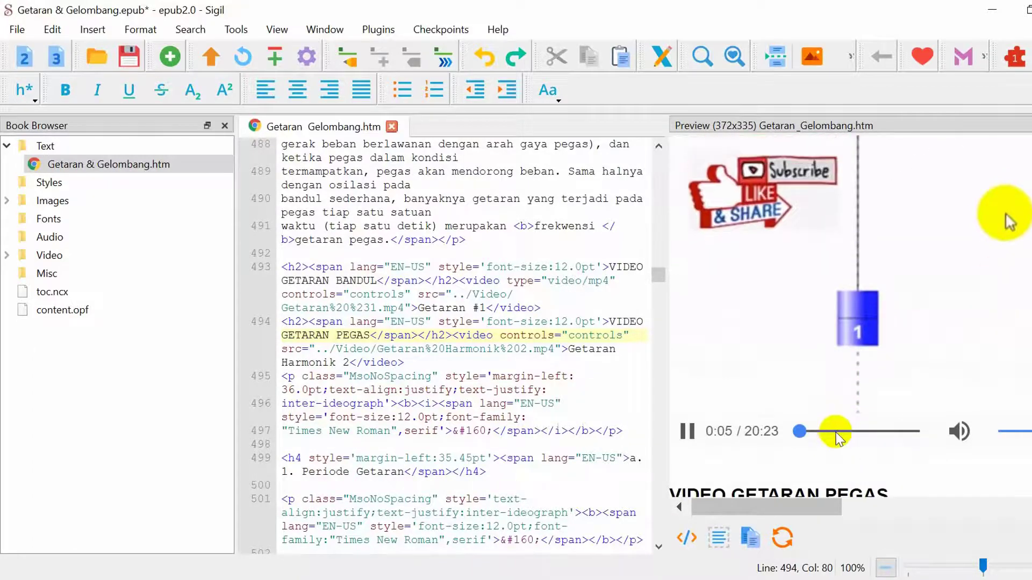
left_click(834, 431)
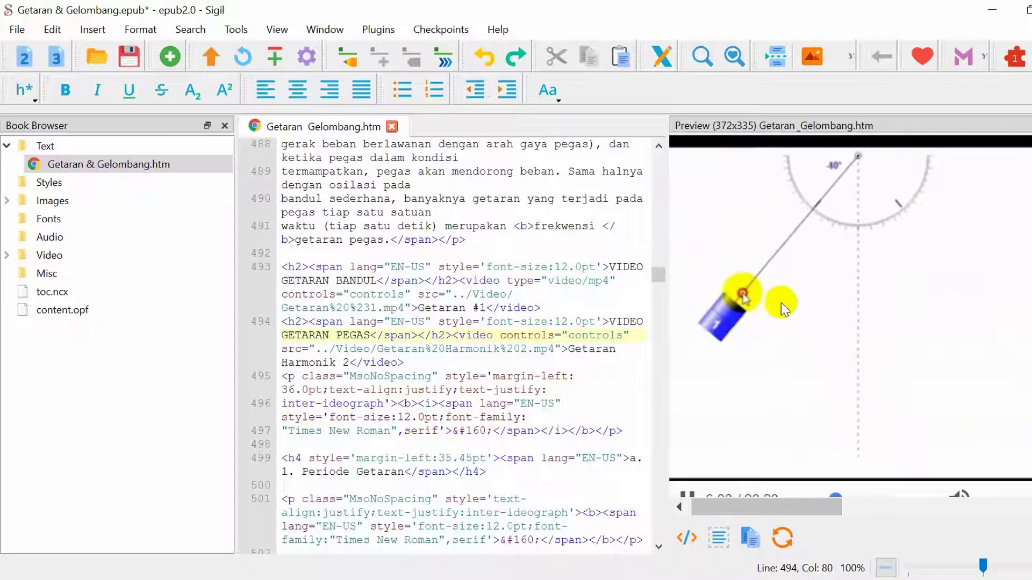
scroll(865, 328, "down", 1)
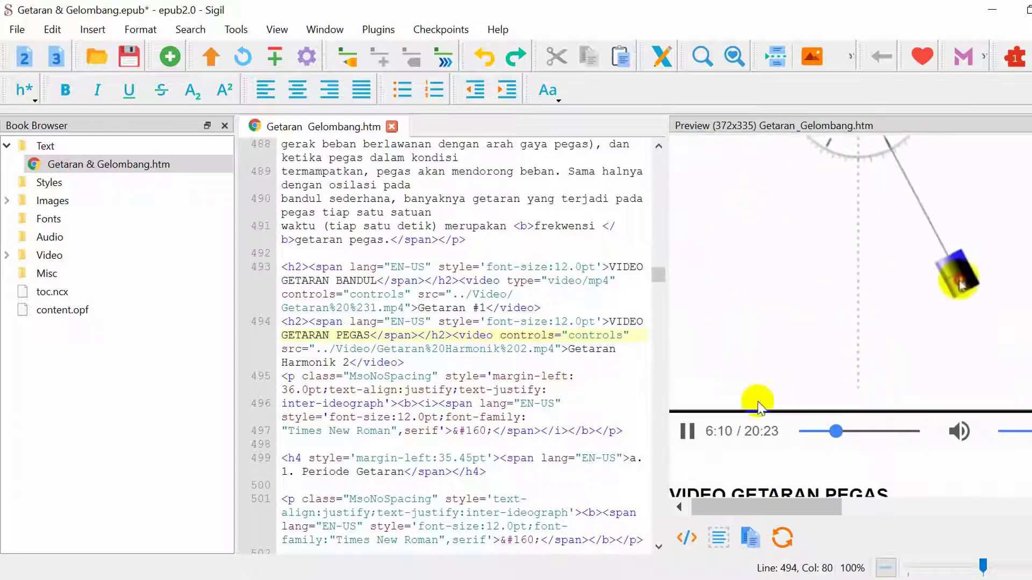
left_click(687, 431)
- Test the Getaran Harmonik 2 video in the preview by playing it, checking its picture and pausing it
scroll(862, 372, "down", 6)
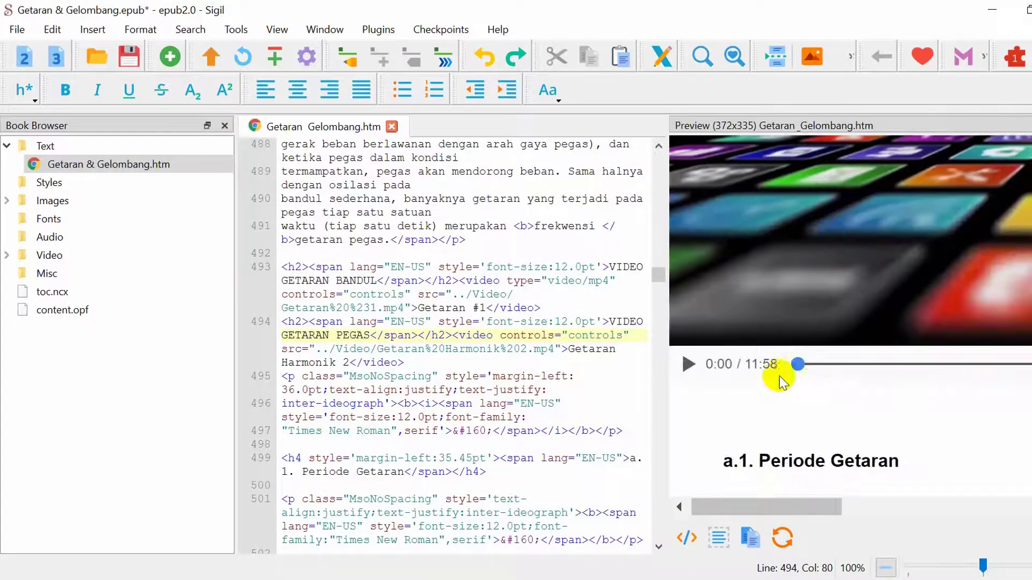
left_click(688, 365)
scroll(921, 433, "down", 4)
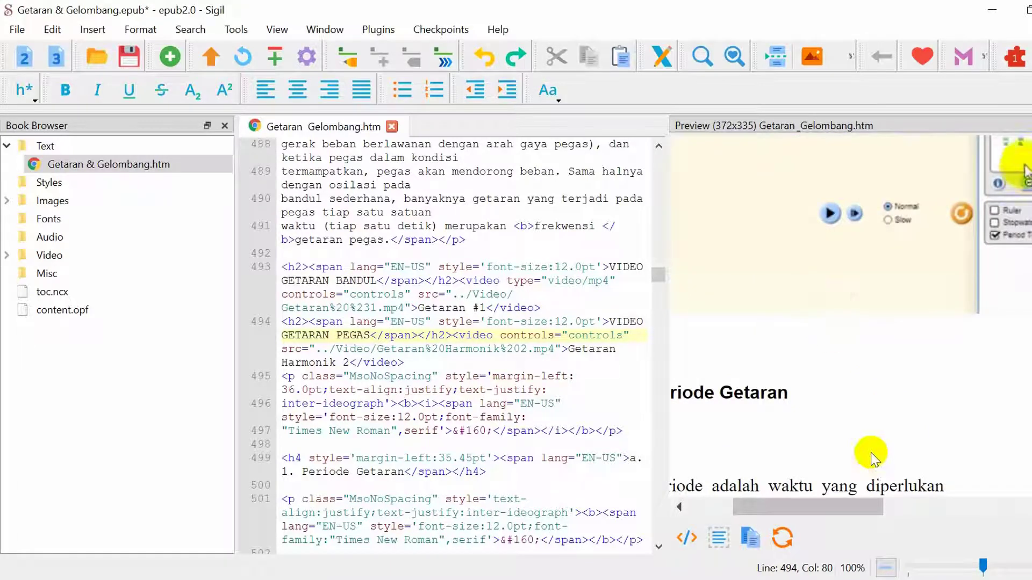
scroll(876, 452, "up", 5)
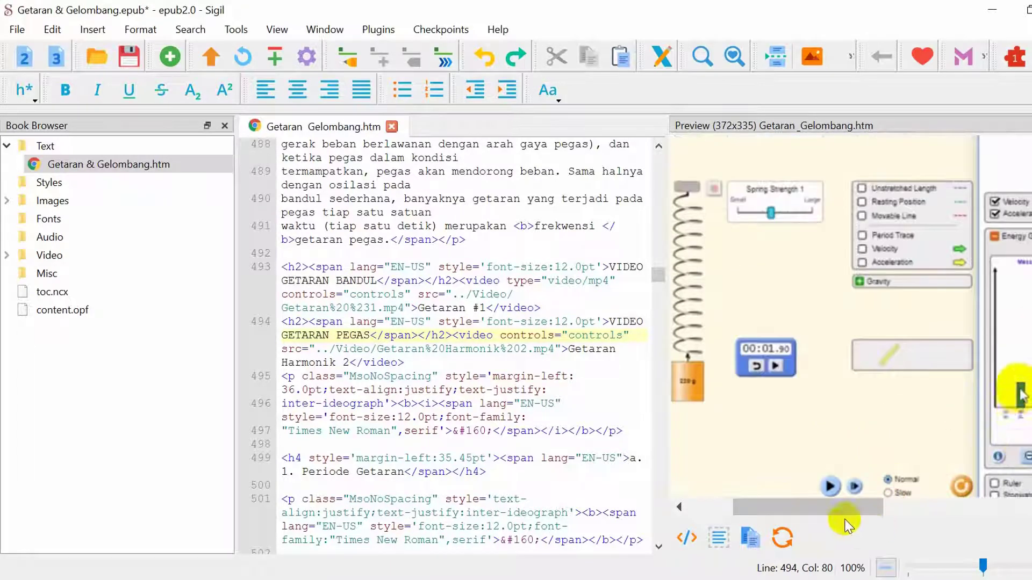
left_click_drag(853, 507, 801, 511)
scroll(790, 442, "down", 4)
left_click(696, 296)
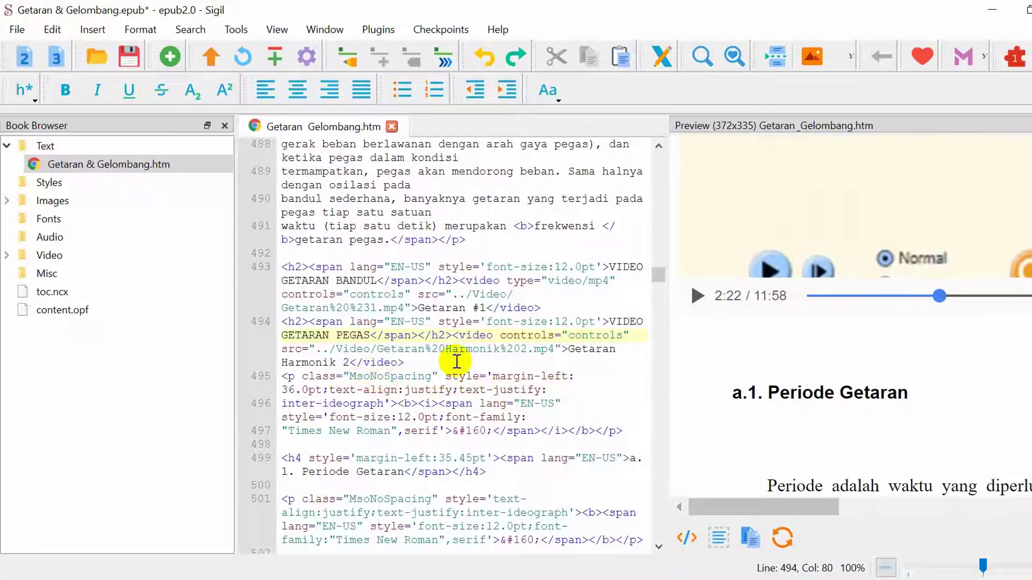
- Add the attribute type="video/mp4" to the Getaran Harmonik 2 video tag, before its controls attribute, and save the EPUB
left_click(431, 339)
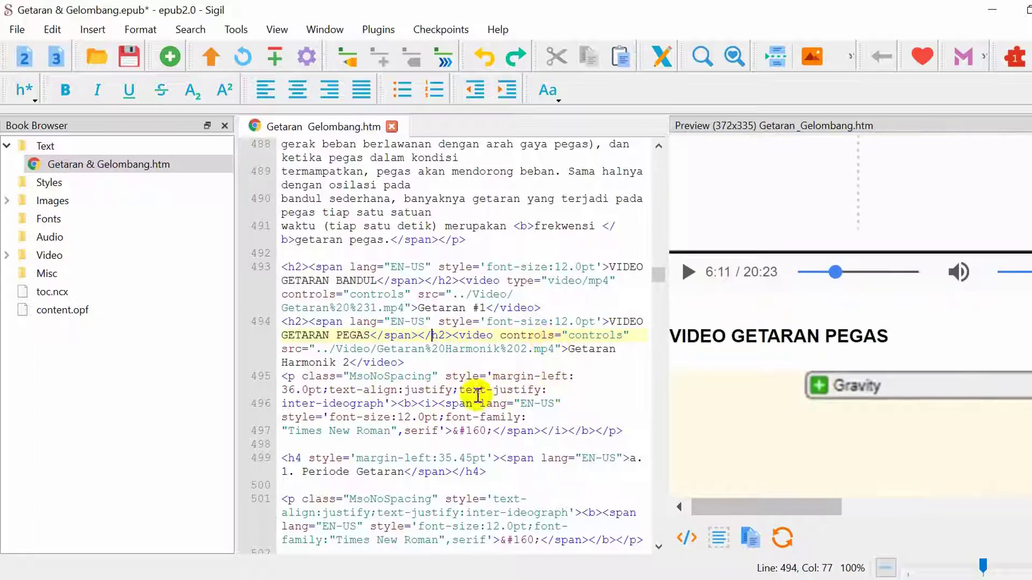
left_click(495, 339)
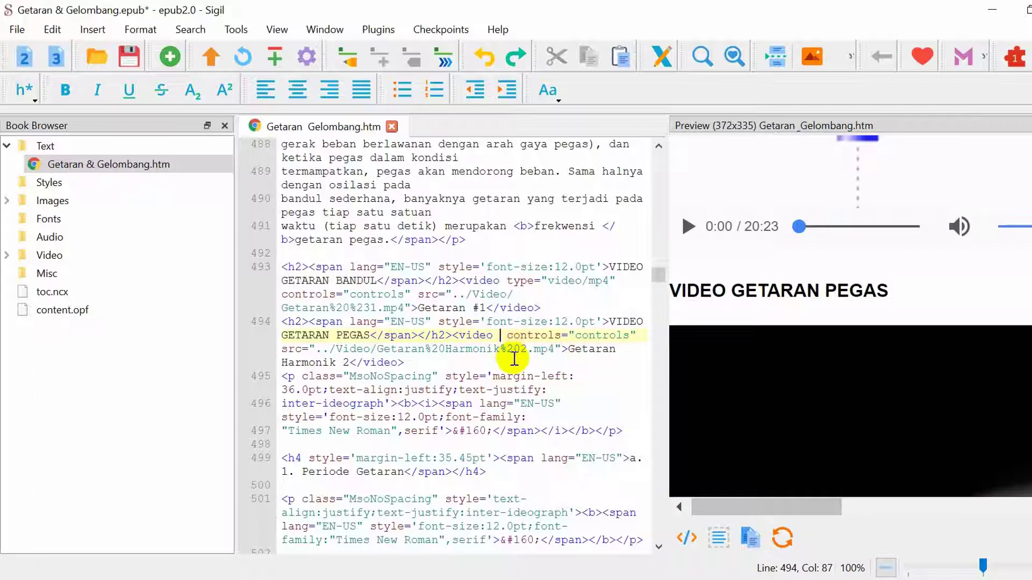
type("type=\"video/mp4\"")
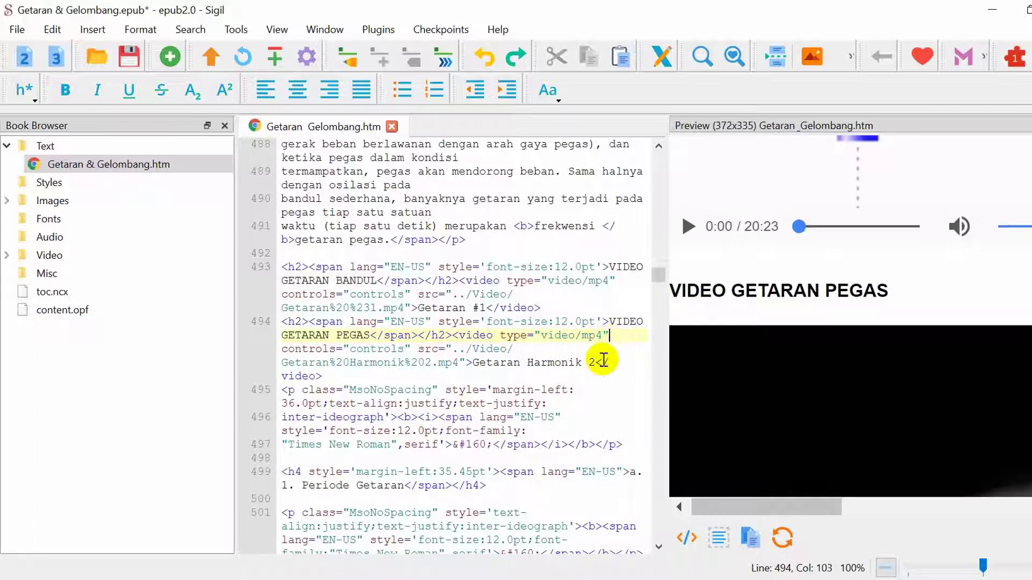
scroll(782, 365, "down", 5)
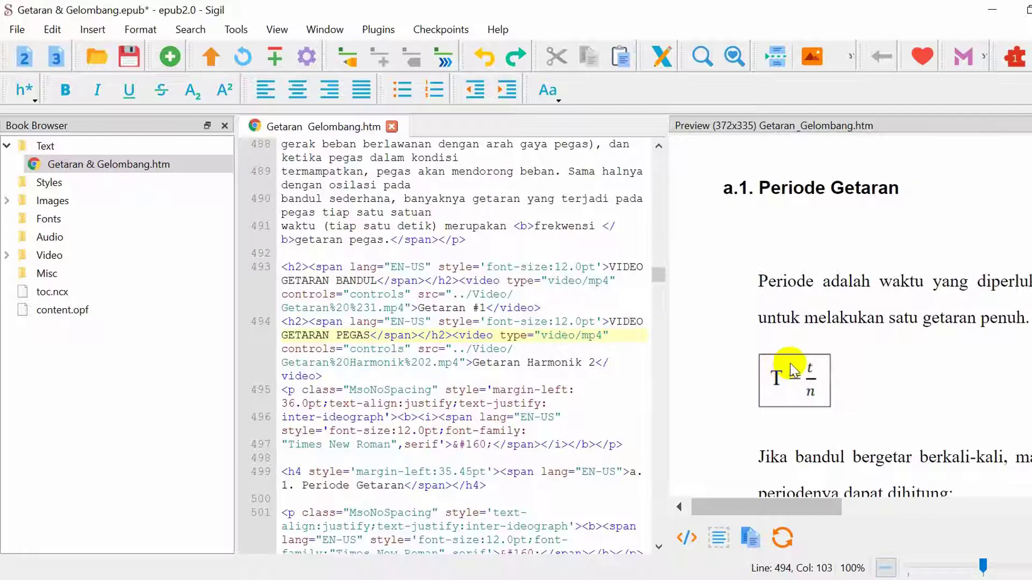
scroll(790, 363, "up", 10)
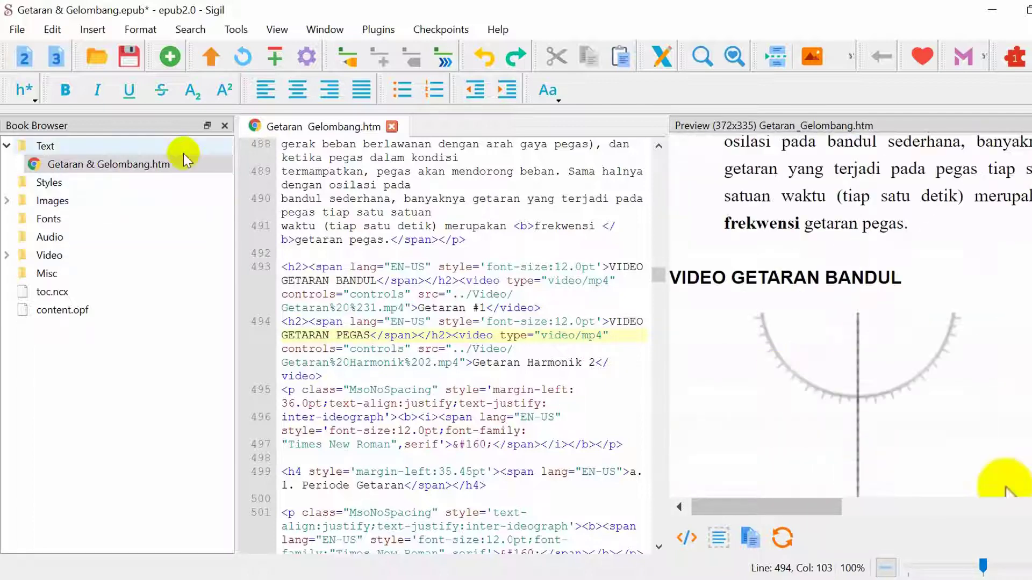
left_click(130, 56)
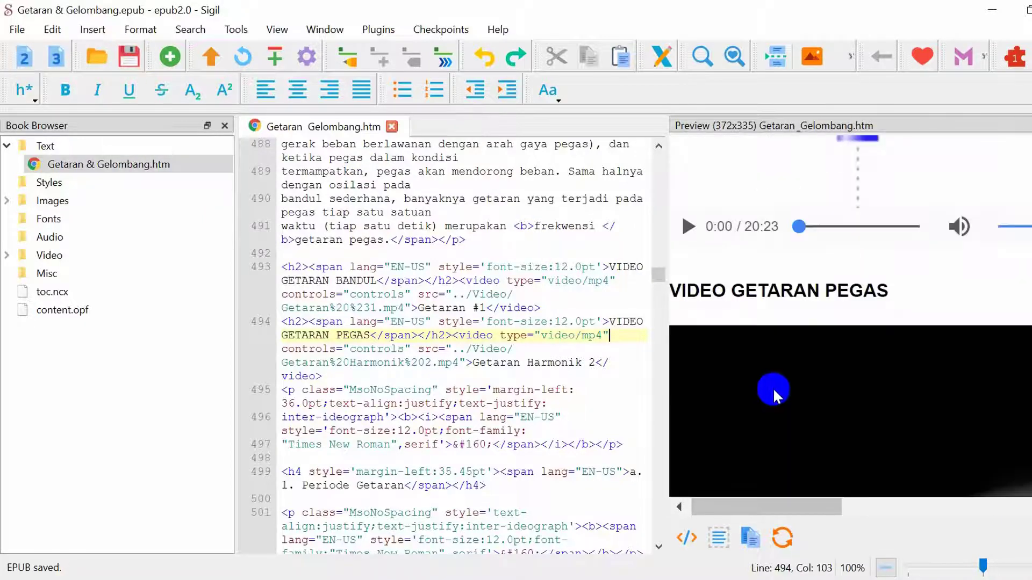
scroll(728, 361, "up", 10)
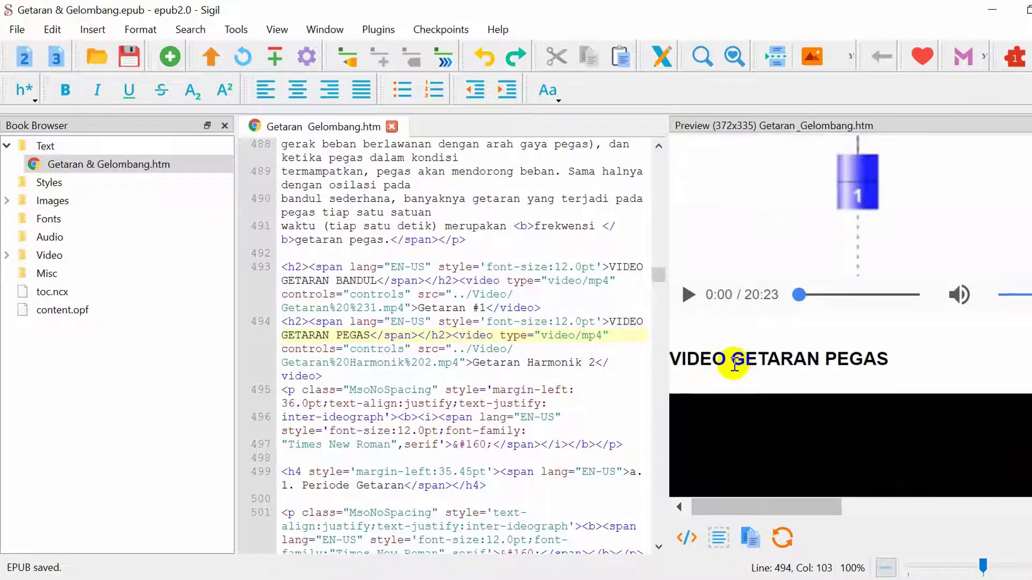
scroll(728, 349, "up", 15)
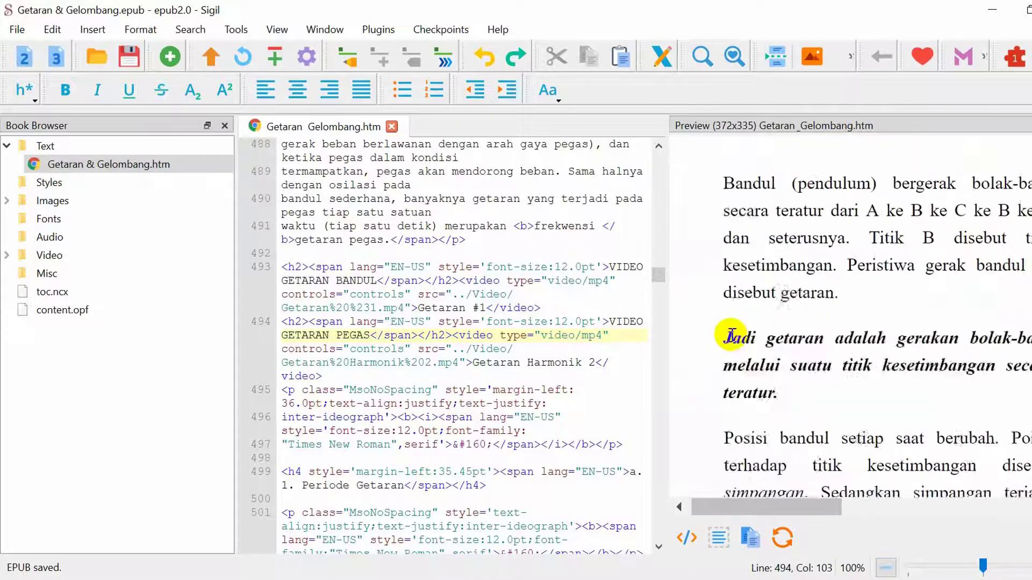
scroll(731, 335, "up", 5)
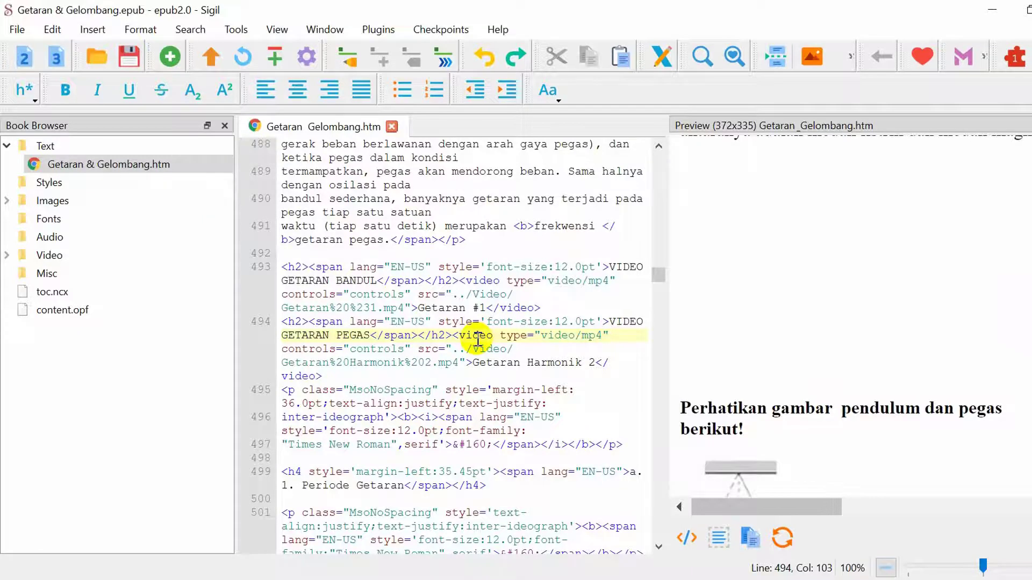
scroll(477, 341, "up", 5)
- Add a Title entry to the book's metadata with the value GETERAN DAN GELOMBANG
left_click(235, 30)
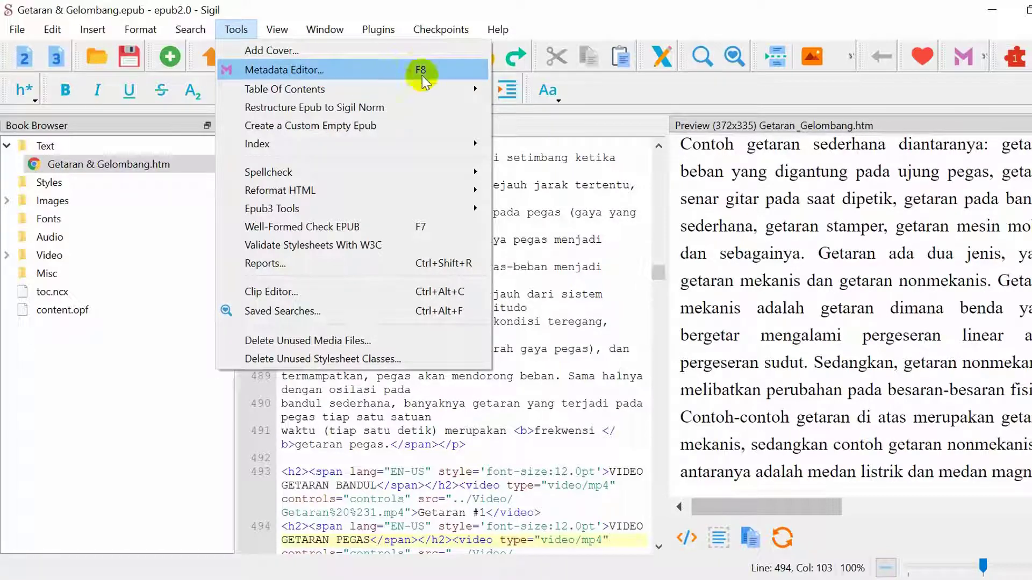
left_click(292, 69)
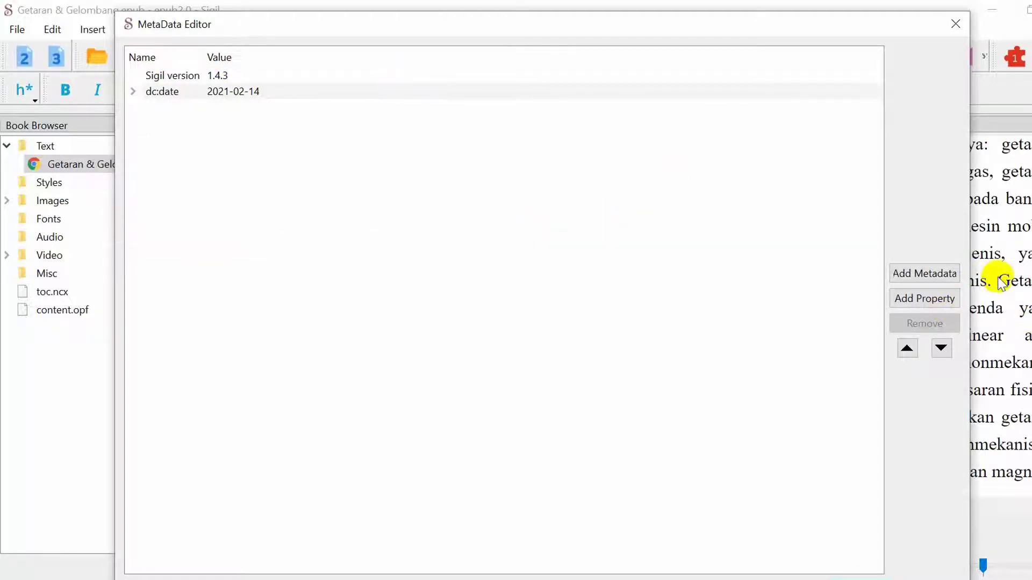
left_click(922, 283)
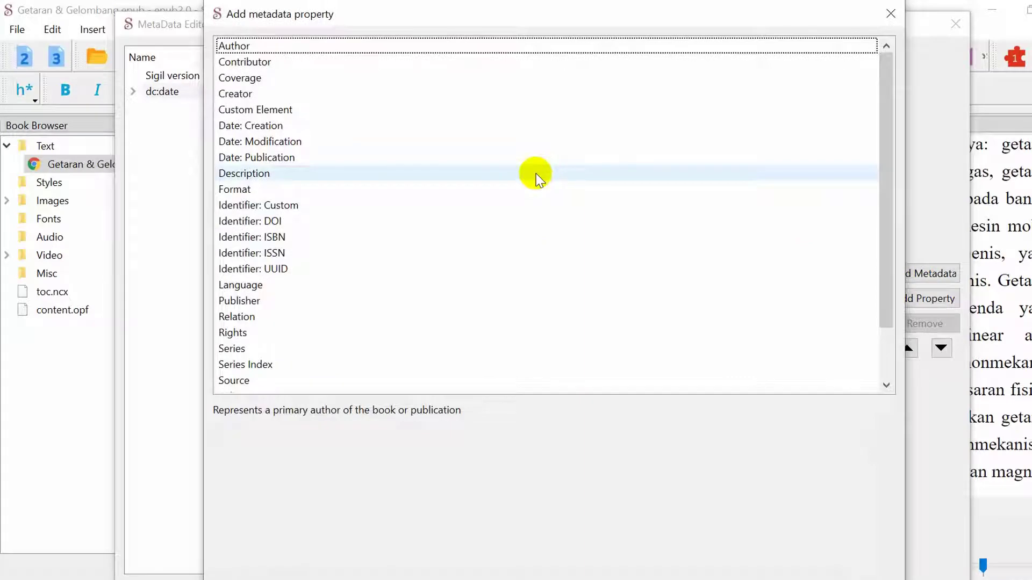
scroll(355, 345, "down", 2)
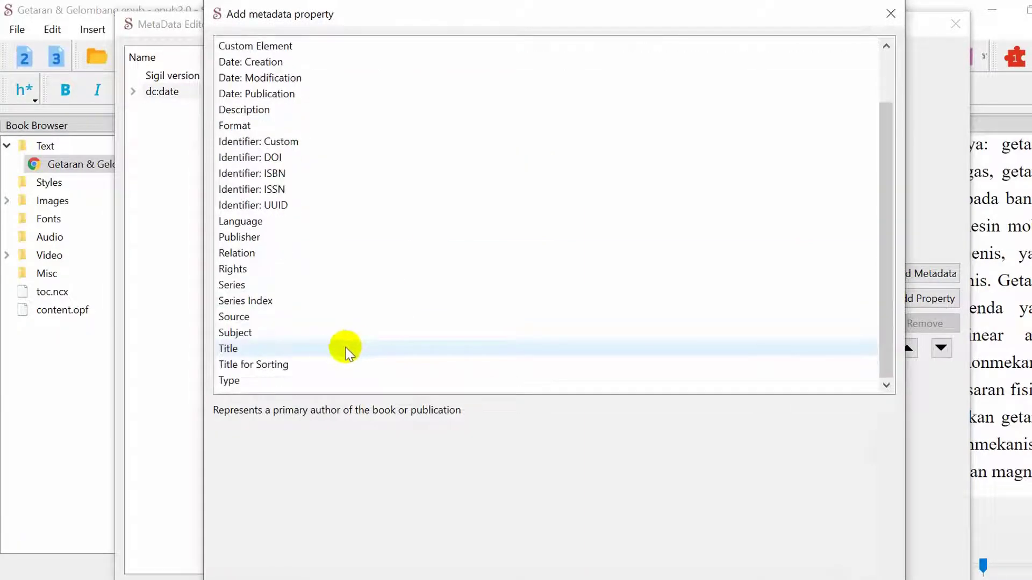
left_click(249, 349)
double_click(249, 349)
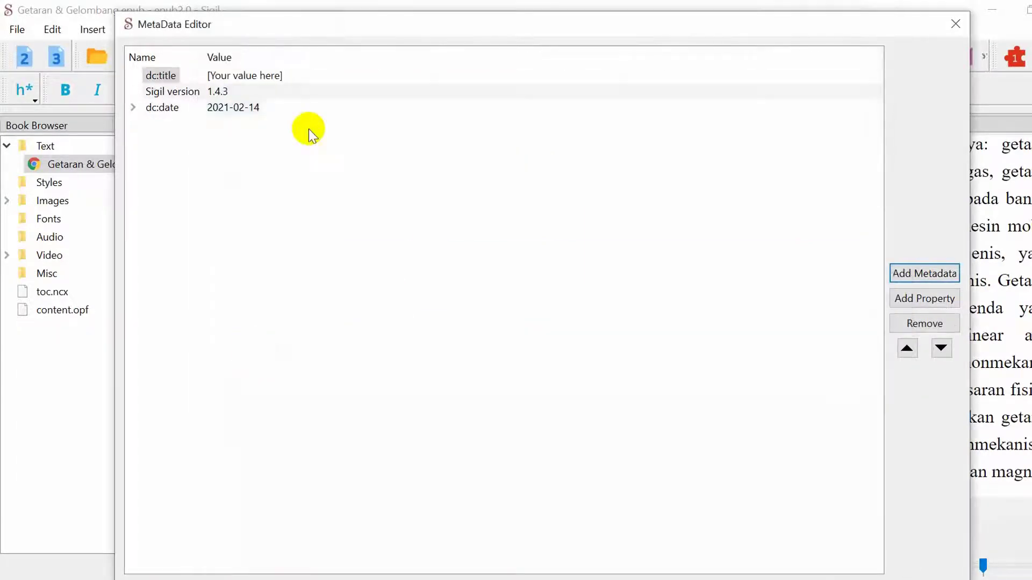
double_click(249, 78)
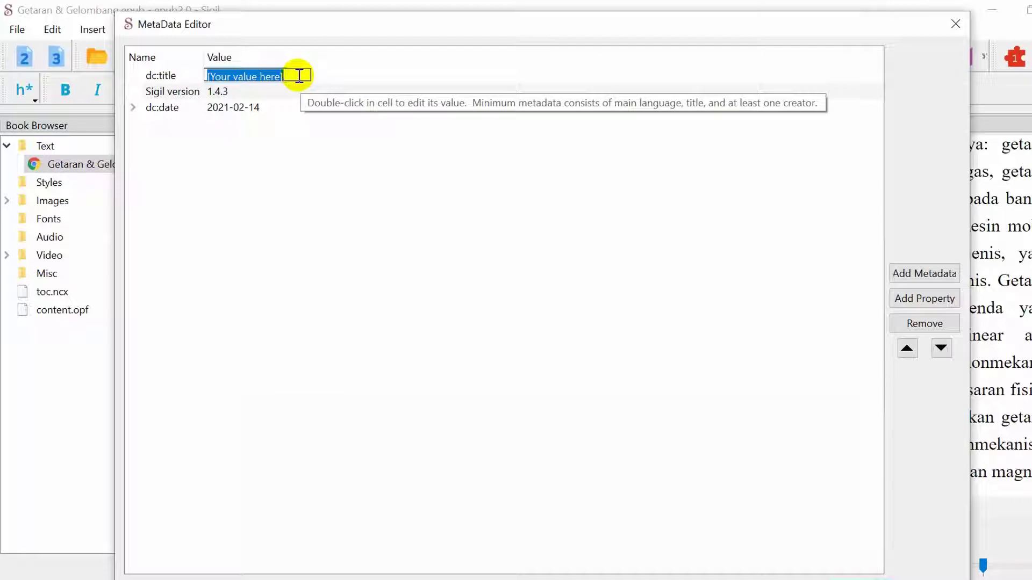
type("GETERAN DAN GELOMBANG")
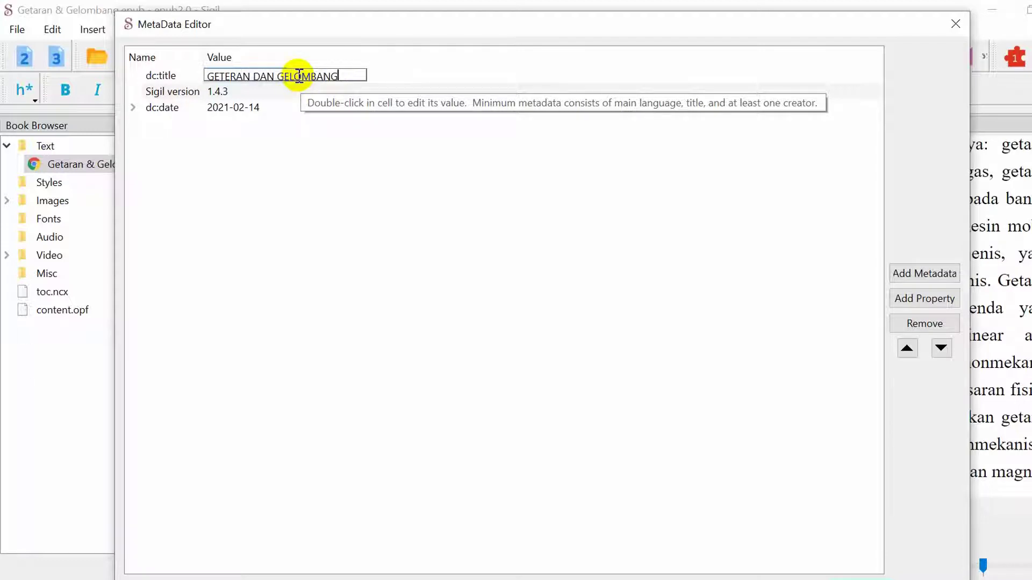
left_click(694, 274)
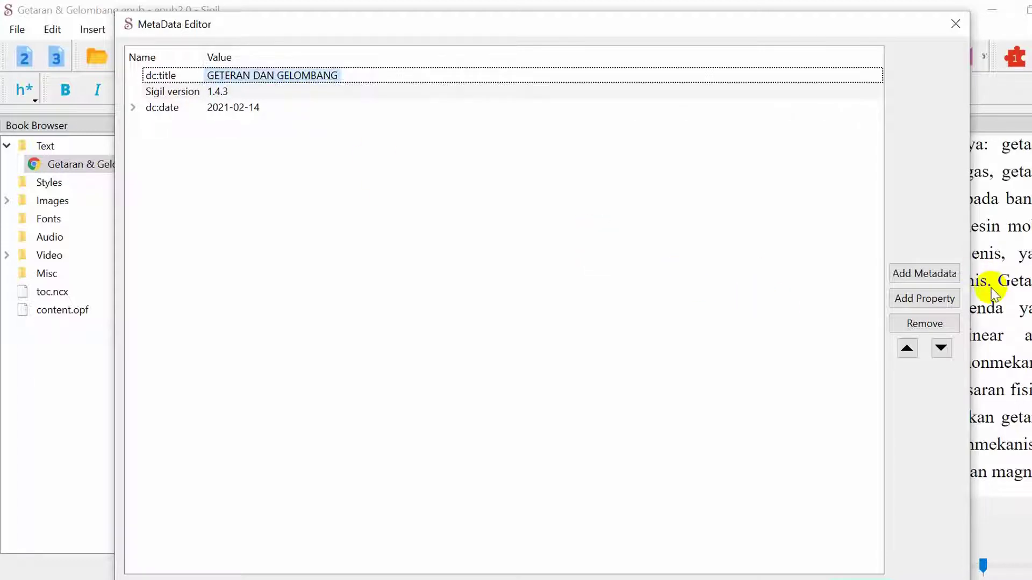
- Add an Author entry to the book's metadata and enter the author's full name
left_click(924, 273)
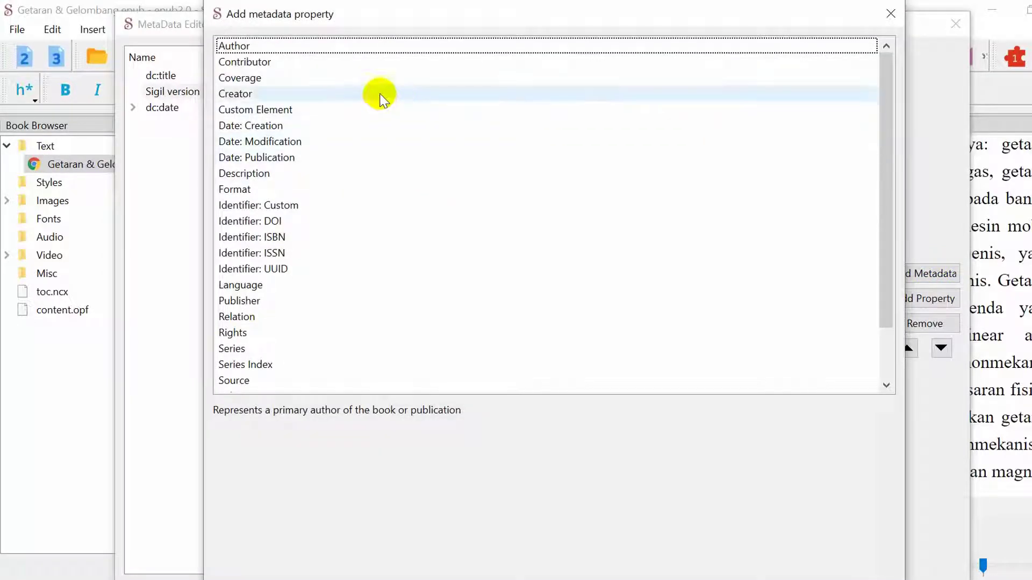
double_click(357, 45)
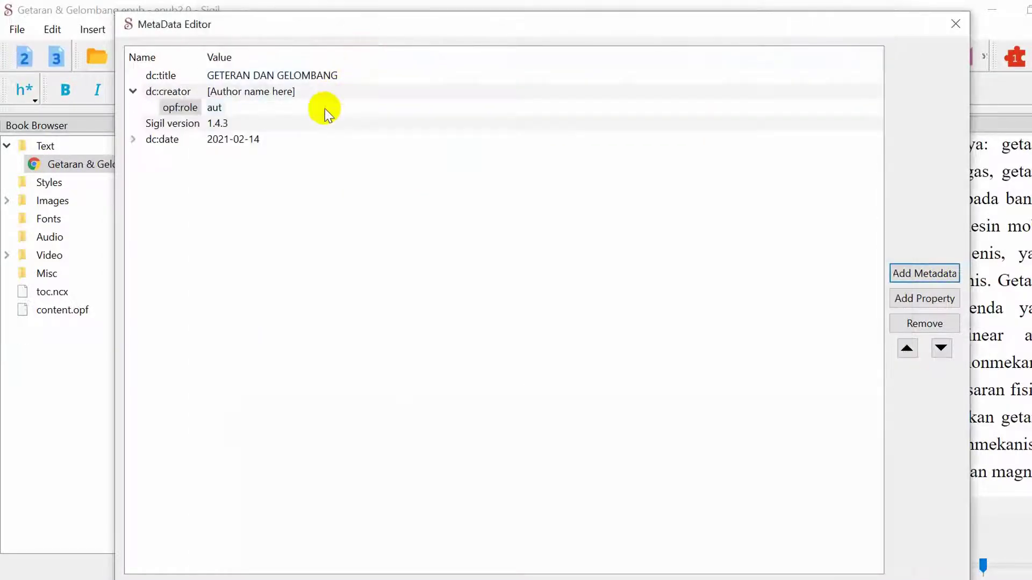
double_click(276, 95)
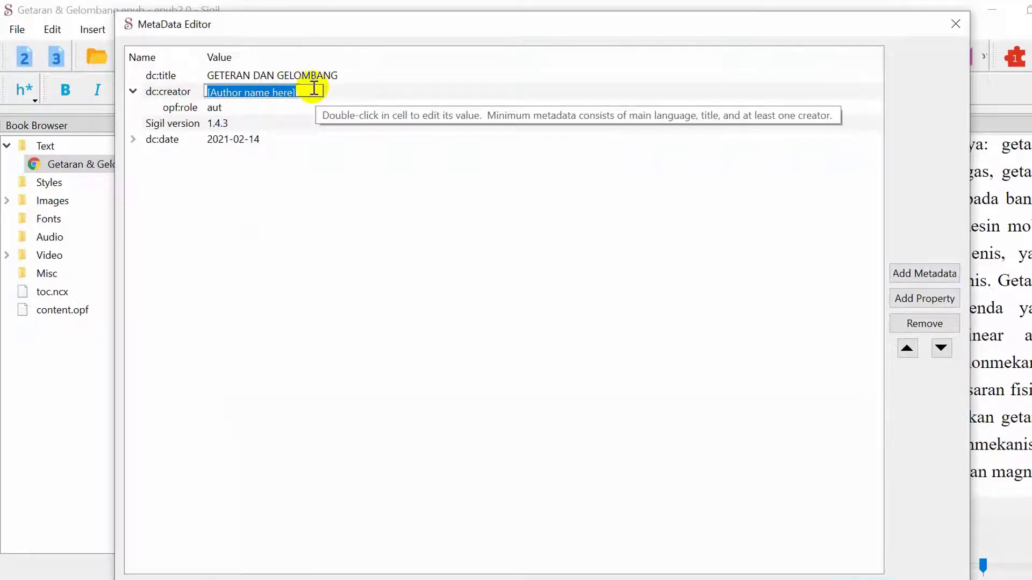
type("BARATA")
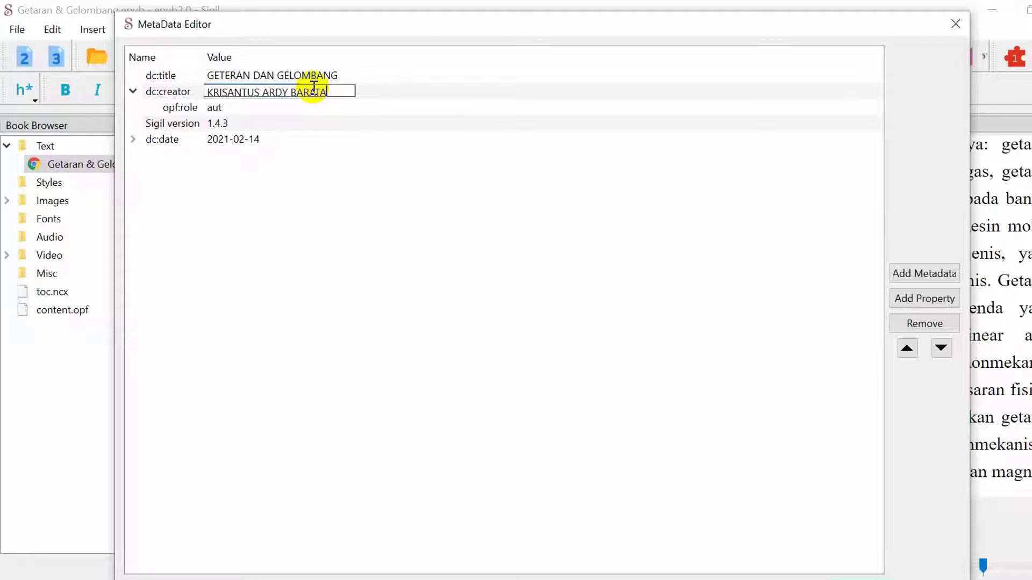
- Add a Date: Creation entry to the book's metadata
left_click(930, 274)
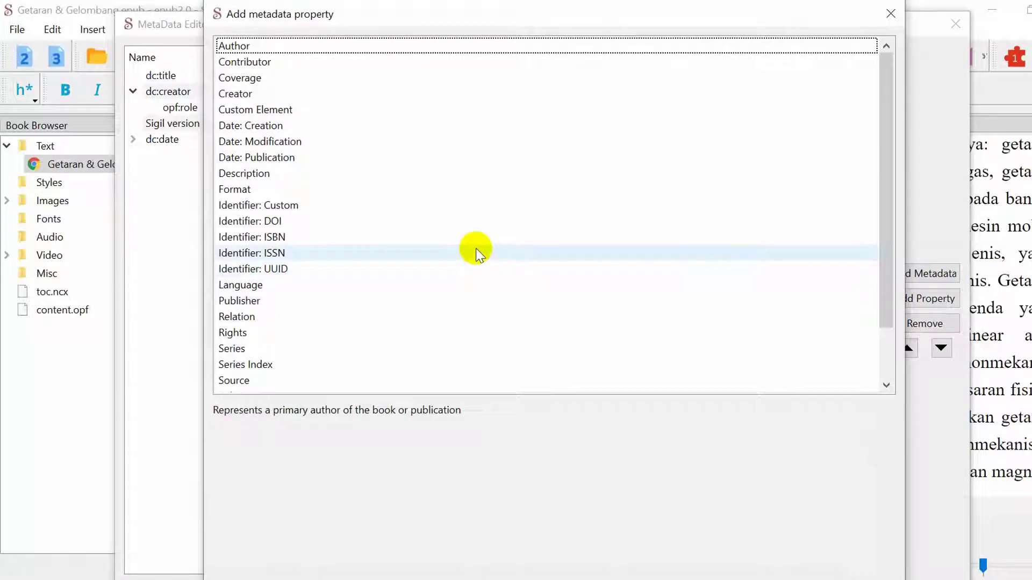
scroll(288, 247, "down", 1)
scroll(289, 252, "up", 1)
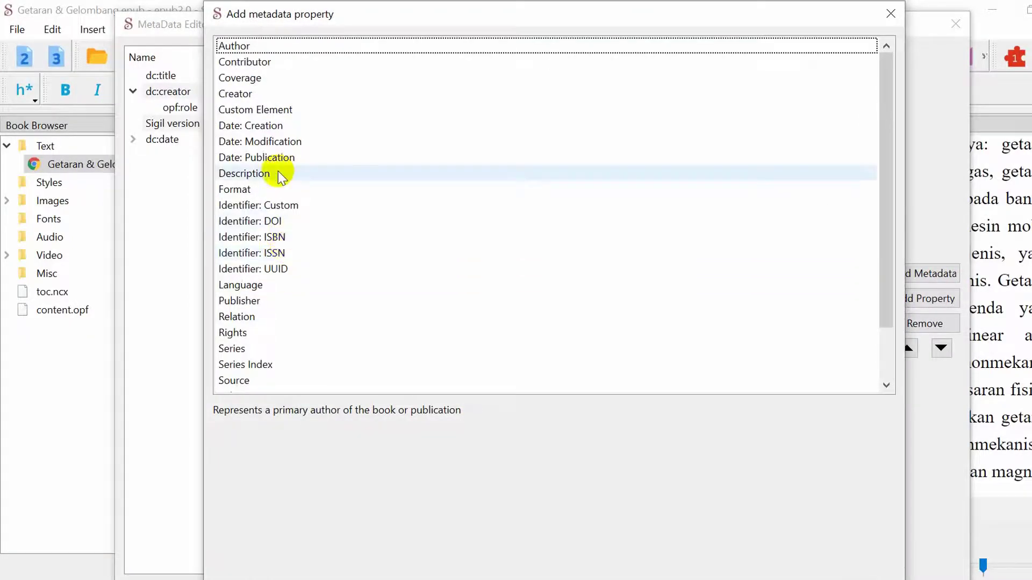
left_click(285, 129)
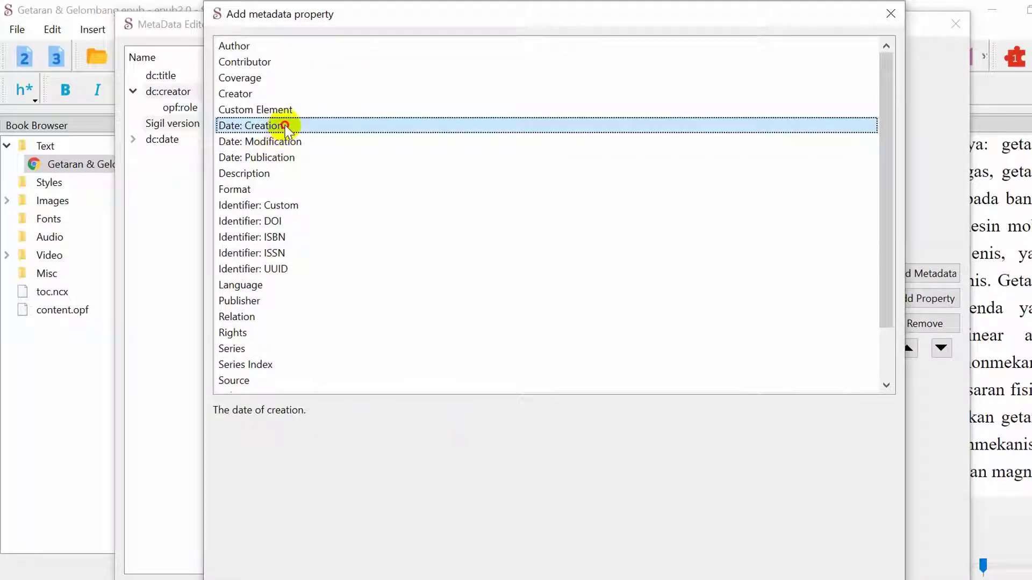
double_click(285, 127)
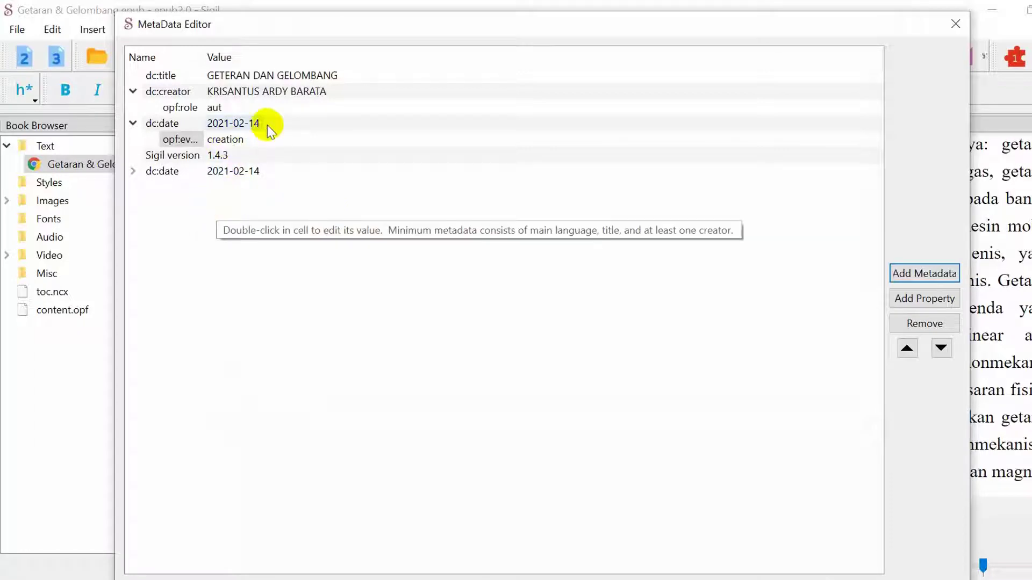
- Remove the original date entry listed below the Sigil version and apply the metadata changes
left_click(237, 171)
left_click(925, 325)
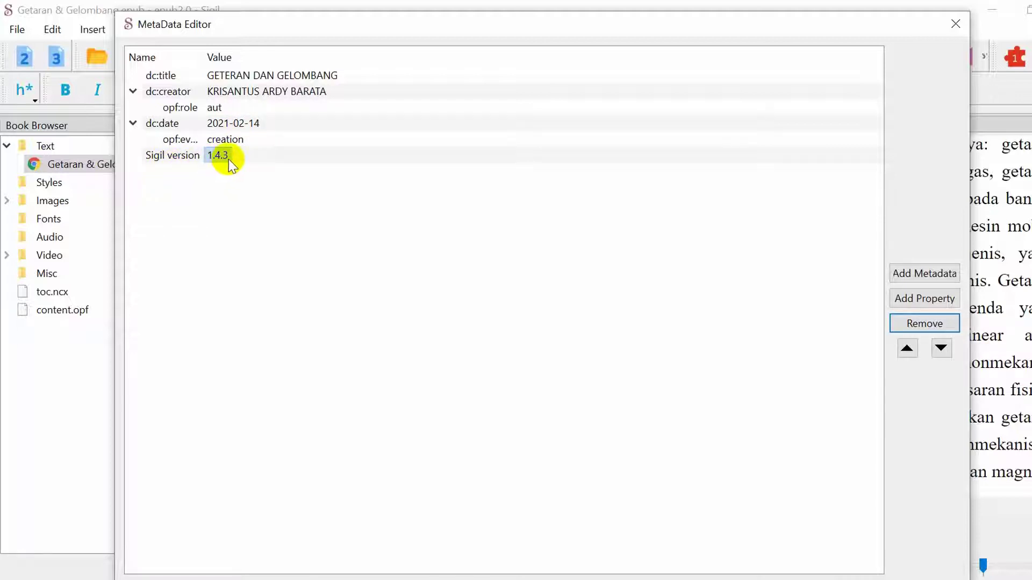
mouse_move(923, 24)
left_mouse_down()
mouse_move(921, 5)
mouse_move(933, 7)
left_mouse_up()
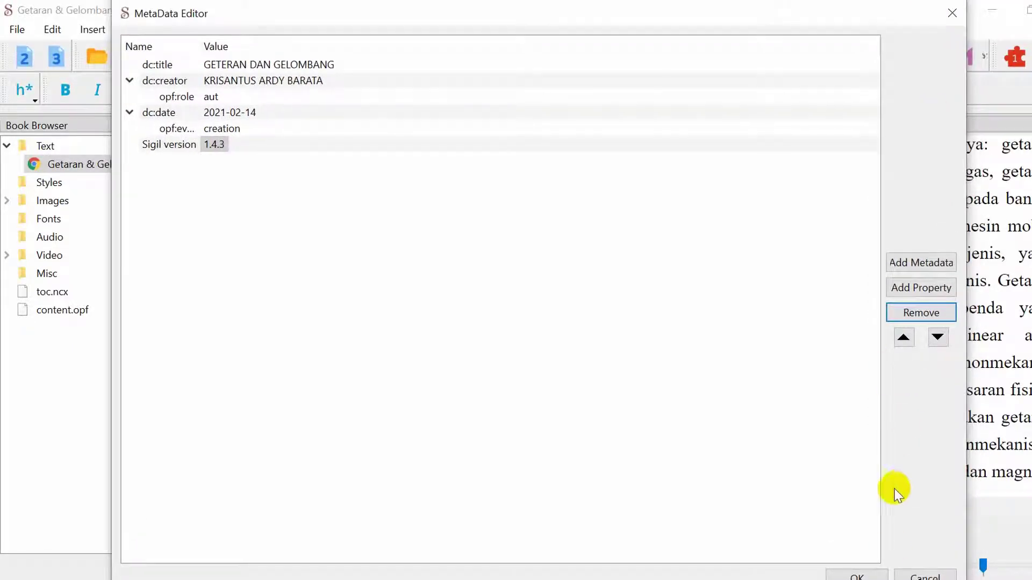
left_click(875, 577)
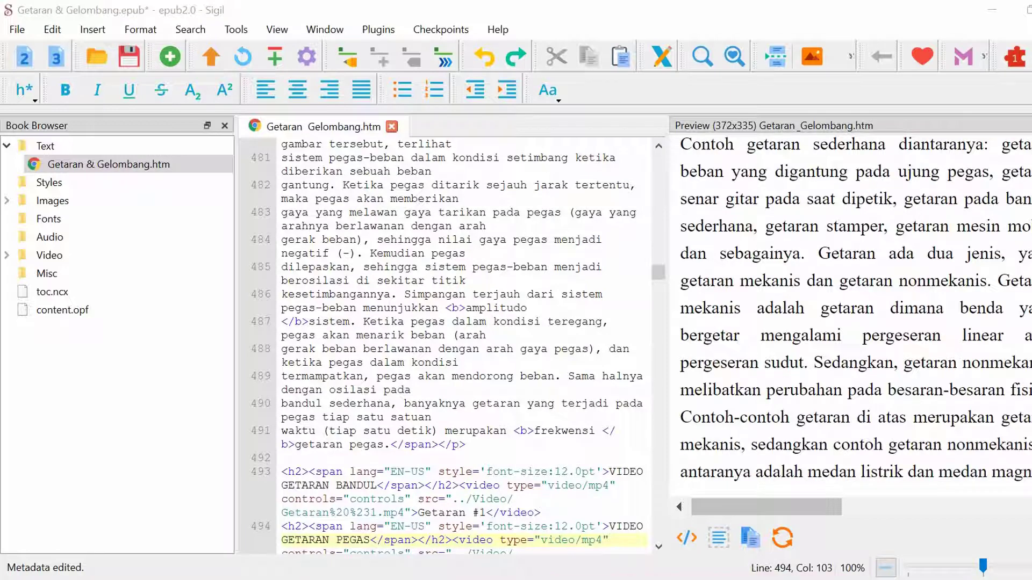
- Switch to the Word document "TUTORAIAL SINGKAT PEMBUATAN BUKU DIGITAL" and review the Pembuatan Epub items in its table of contents
mouse_move(568, 579)
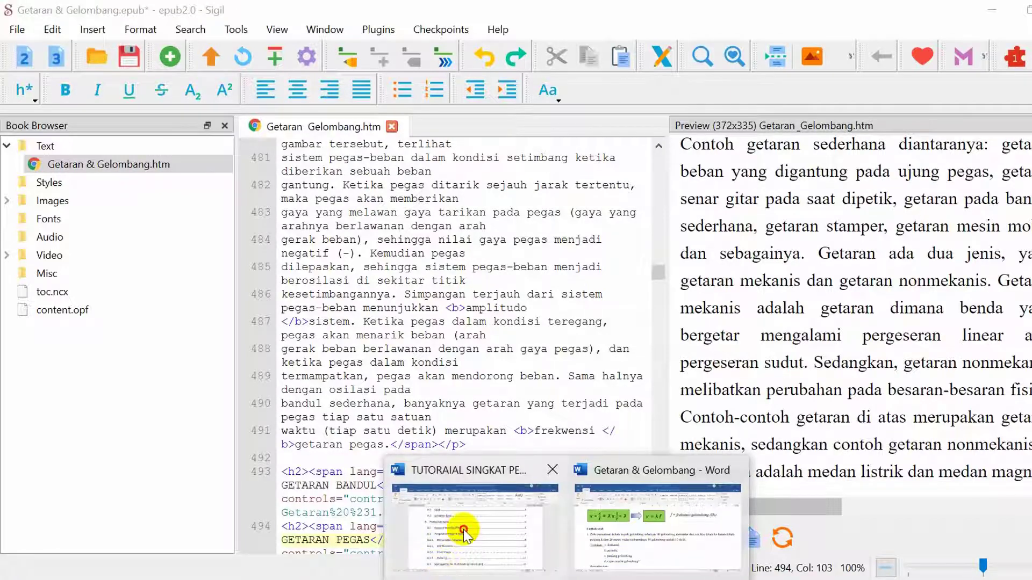
left_click(466, 533)
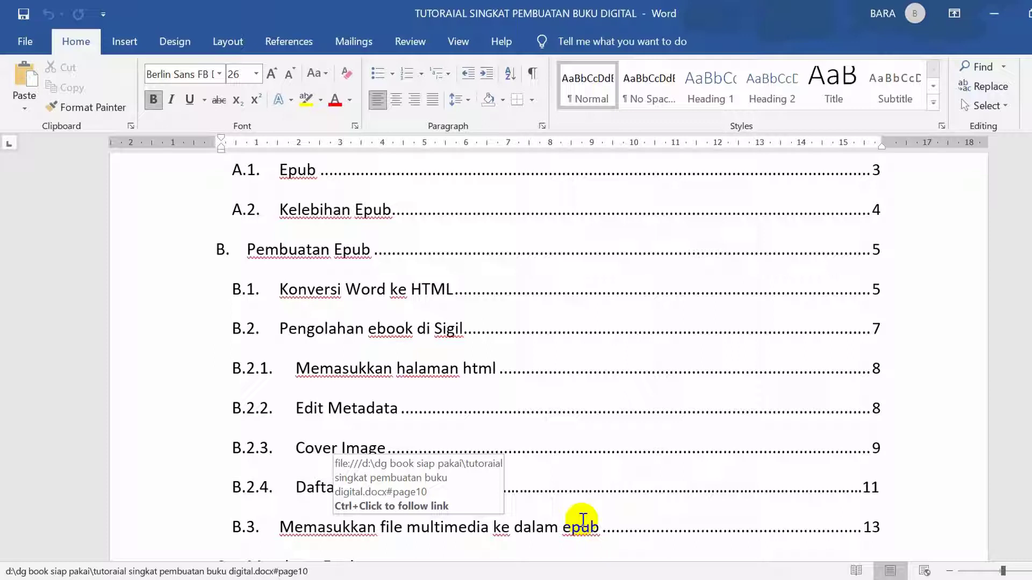
scroll(564, 524, "down", 1)
scroll(529, 527, "up", 1)
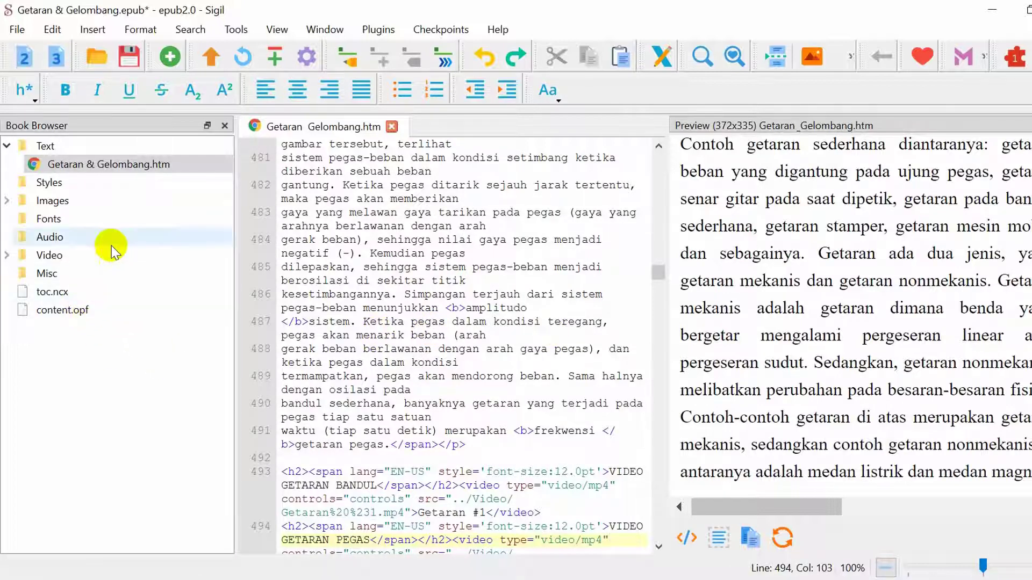
- Add the existing file COVER GET GEL 2 (JPG) to the book's Images folder
left_click(63, 203)
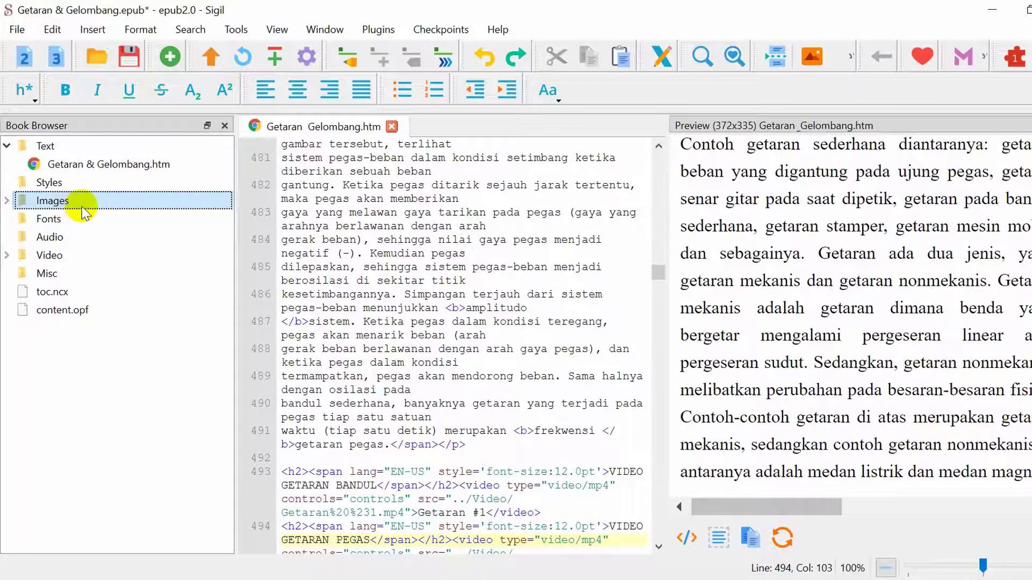
right_click(87, 206)
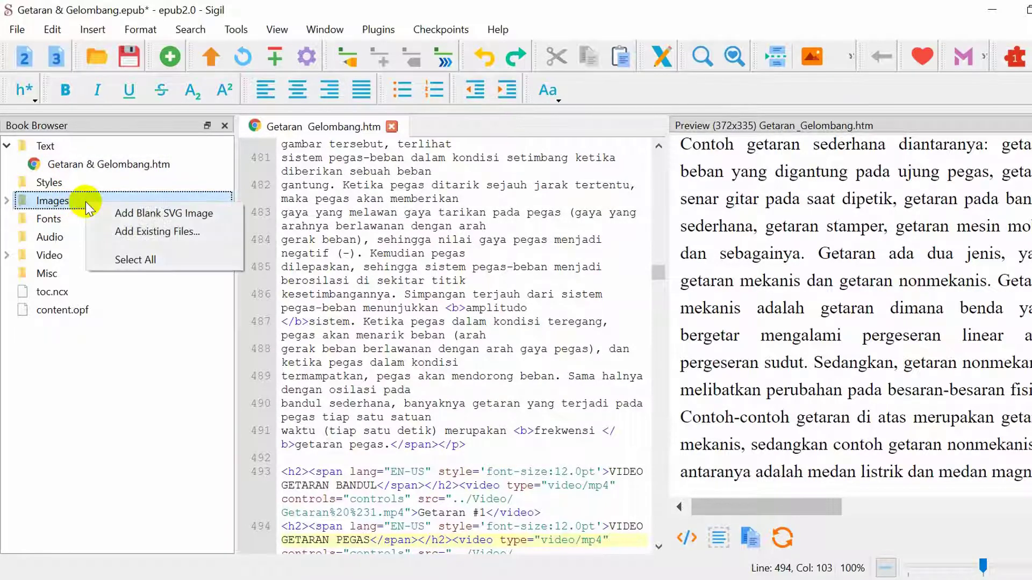
left_click(171, 235)
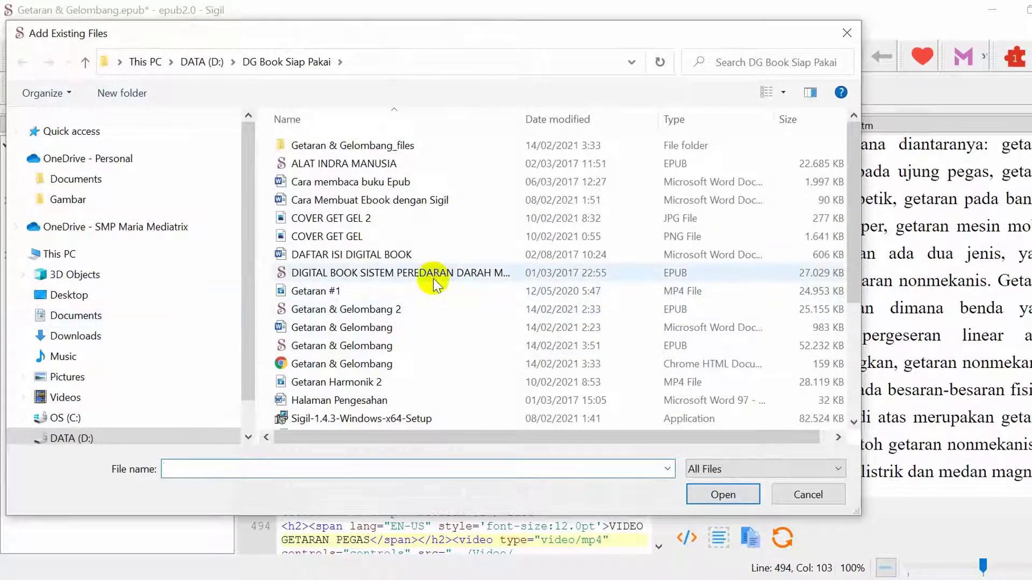
left_click(360, 220)
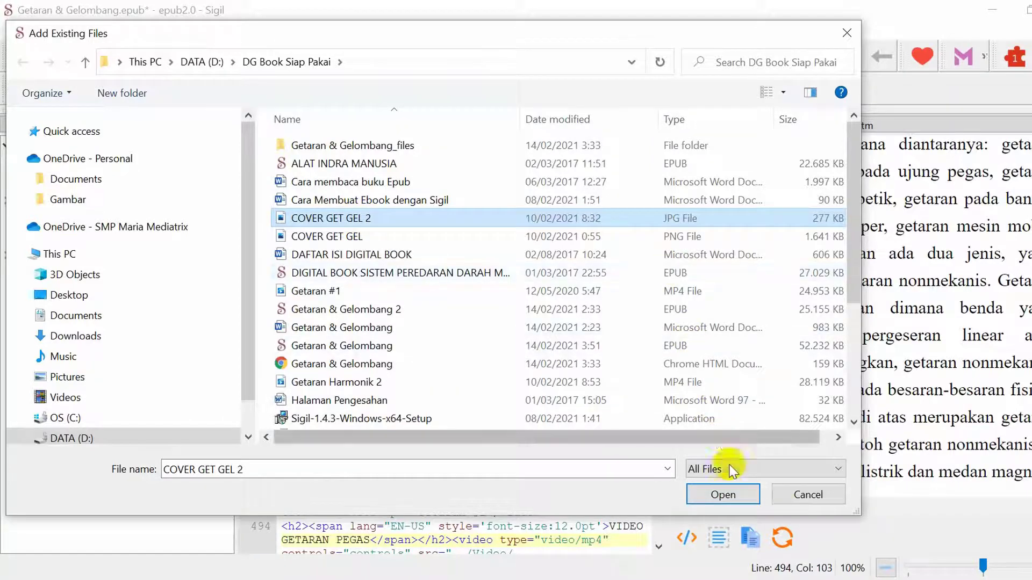
left_click(724, 495)
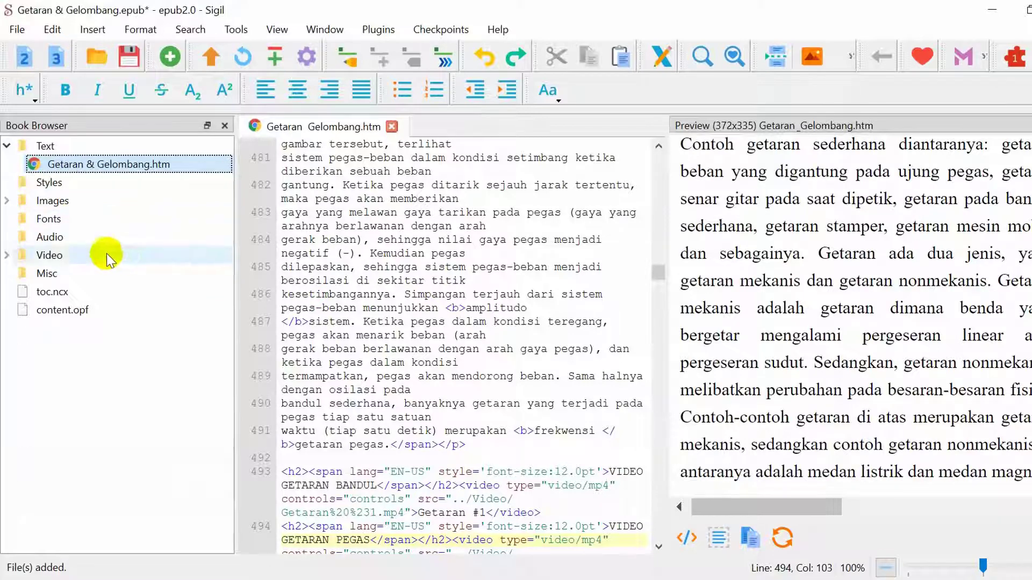
- Mark COVER GET GEL 2.jpg in the Images folder as the book's cover image and check that the setting is applied
left_click(7, 255)
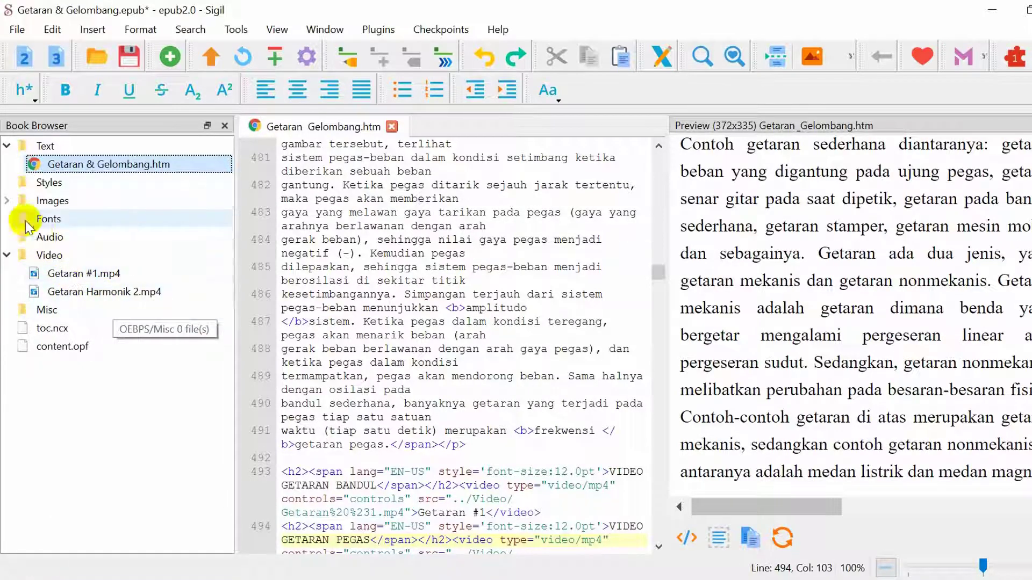
left_click(7, 201)
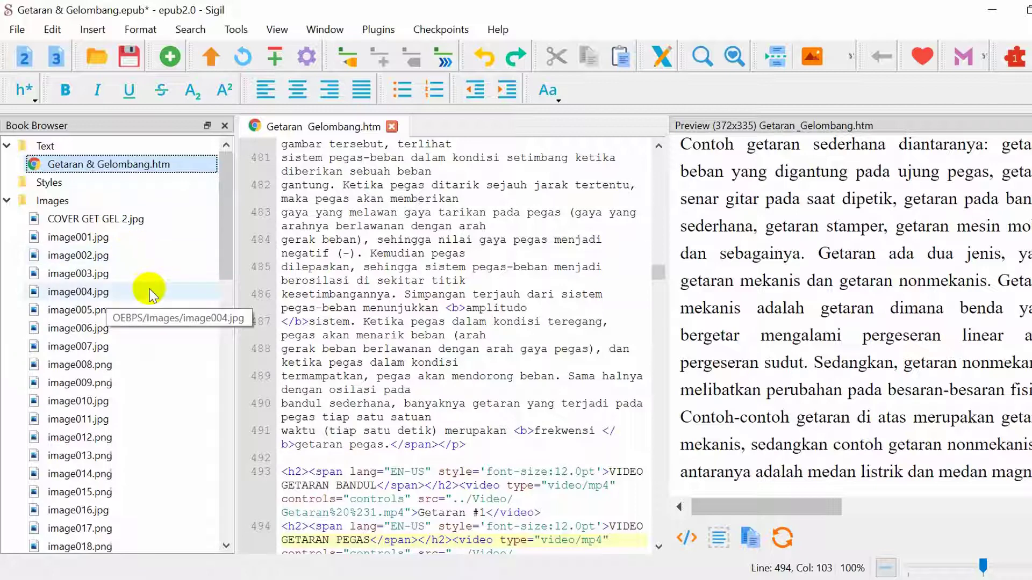
left_click(115, 223)
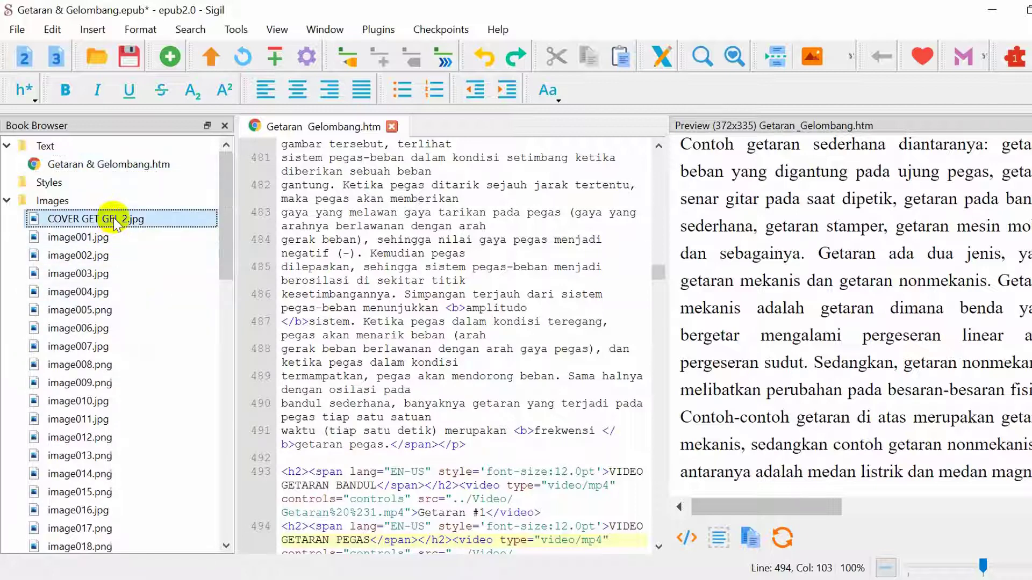
right_click(115, 223)
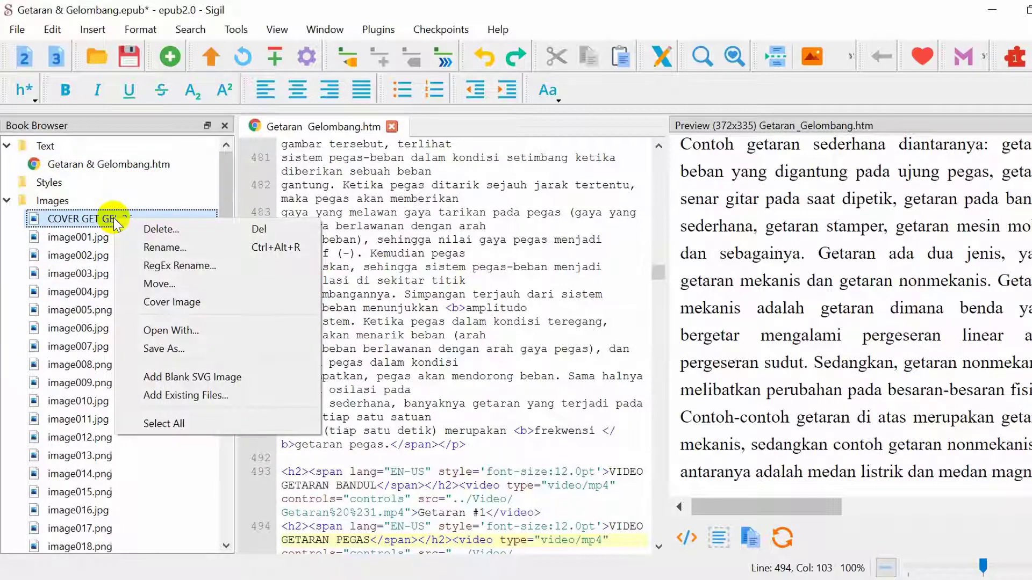
left_click(178, 313)
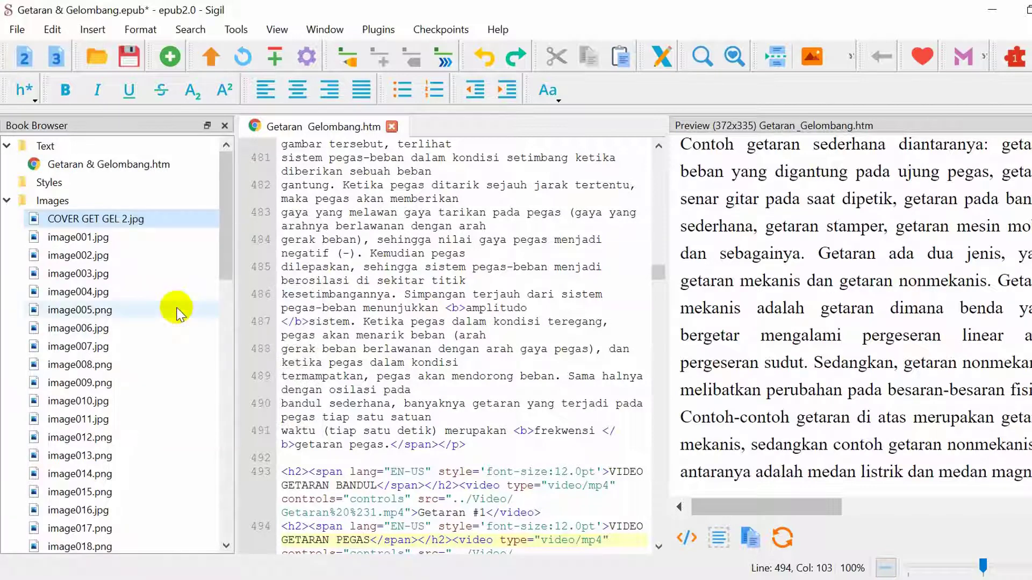
right_click(145, 221)
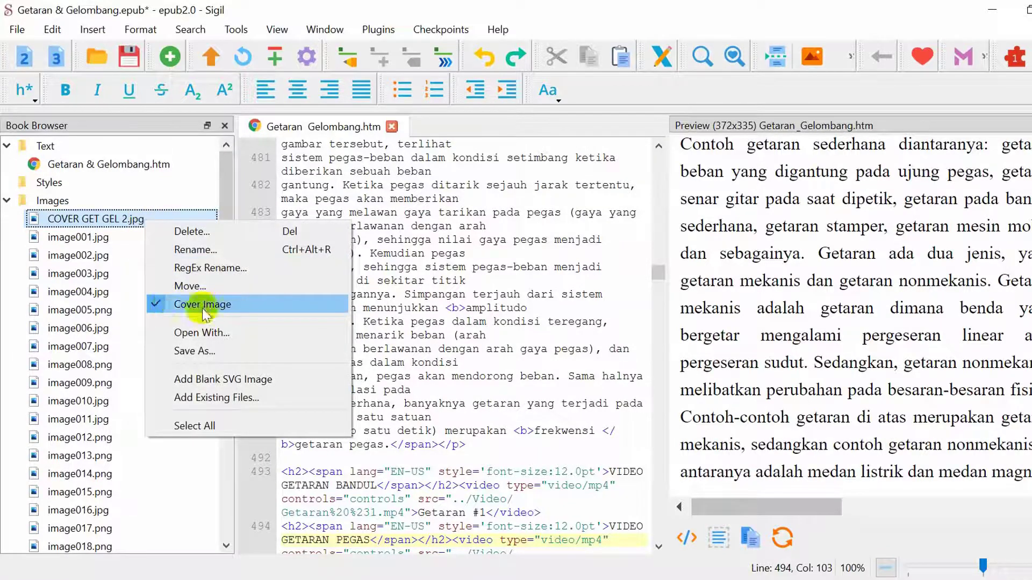
left_click(162, 221)
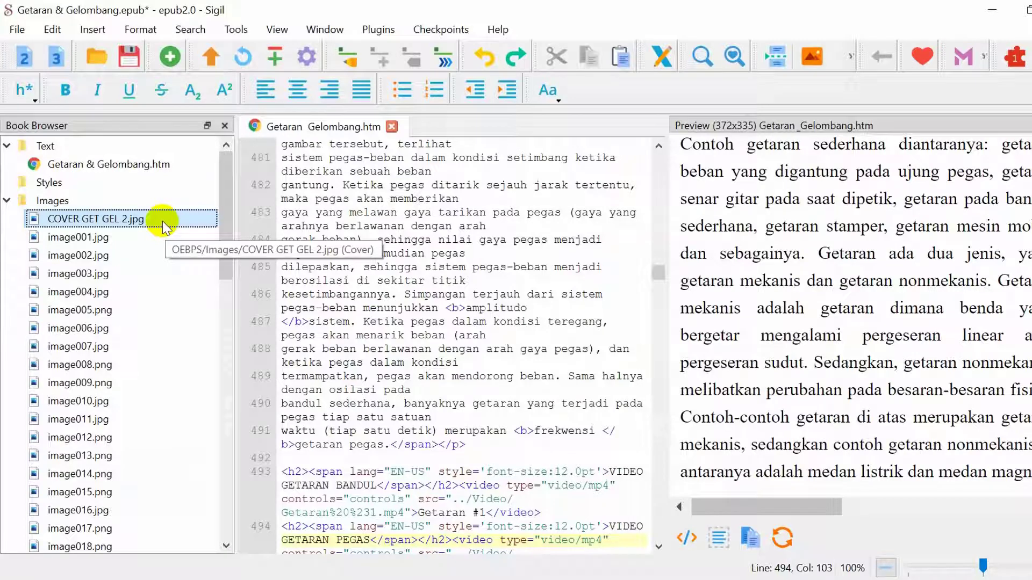
- Start generating the table of contents and review the listed headings and their levels
scroll(422, 155, "up", 12)
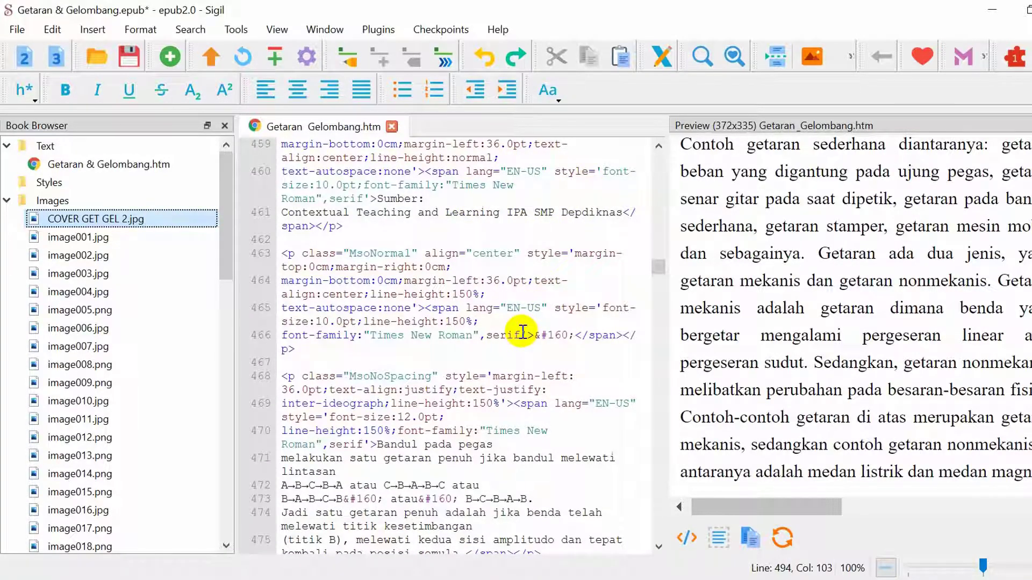
left_click(237, 30)
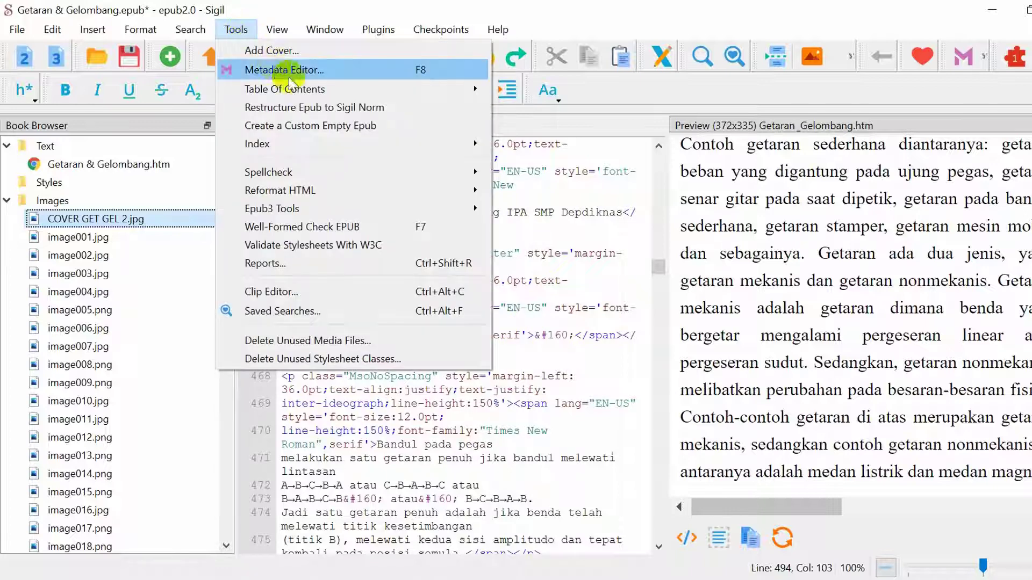
mouse_move(309, 96)
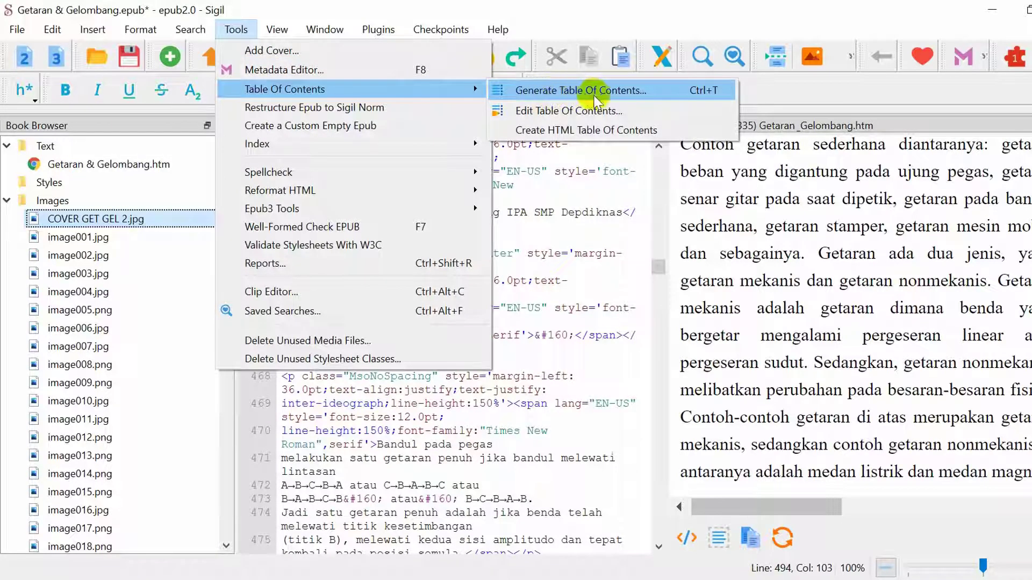
left_click(607, 92)
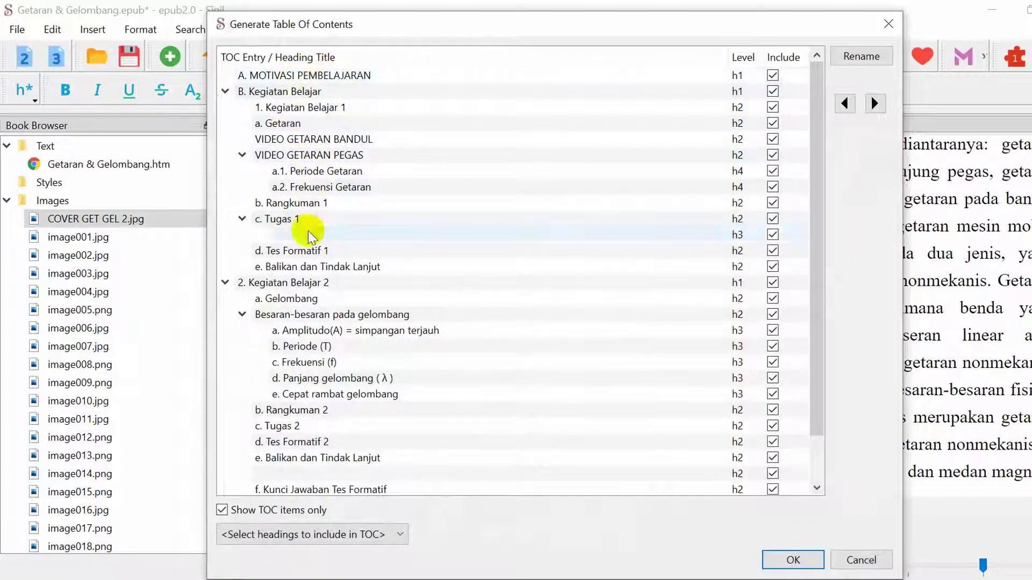
scroll(345, 429, "down", 1)
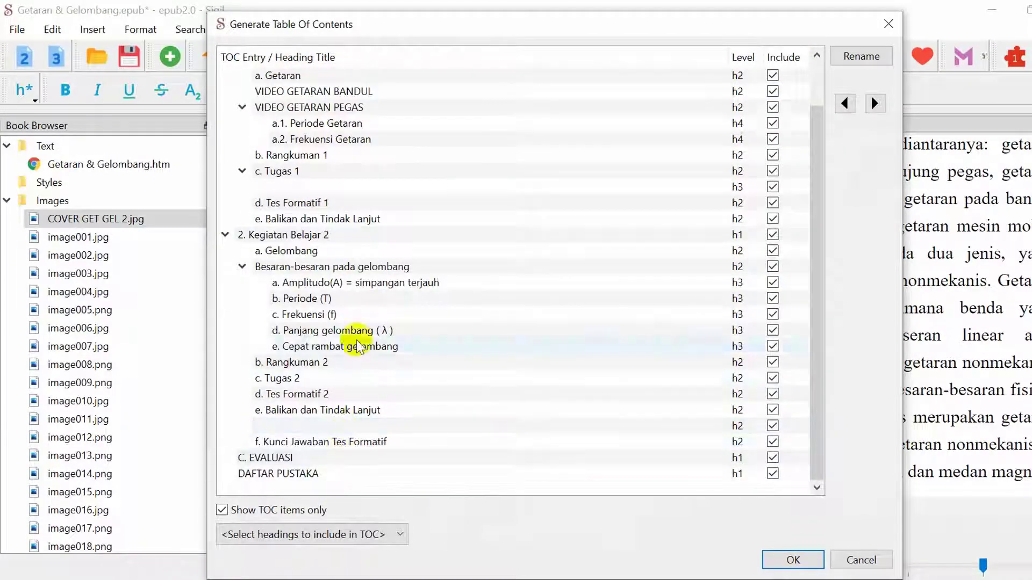
scroll(350, 380, "up", 1)
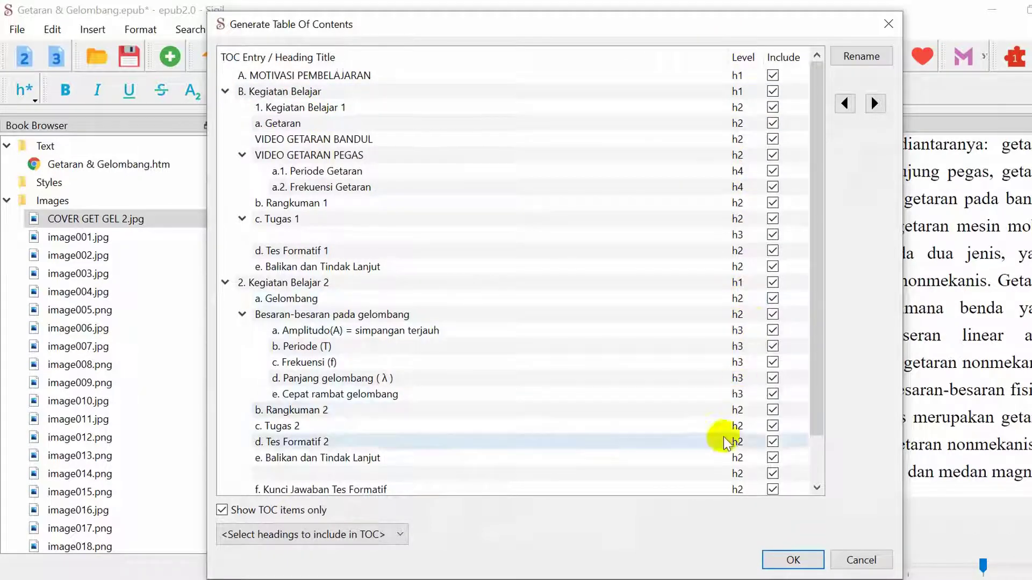
scroll(732, 288, "down", 1)
scroll(733, 323, "up", 1)
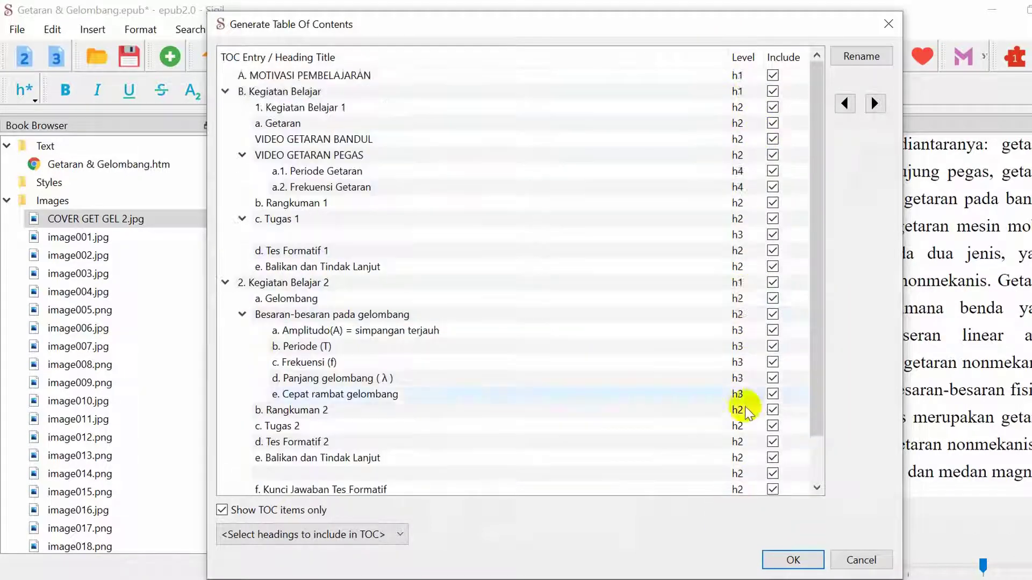
- Set the table of contents headings "a. Getaran", "b. Rangkuman 1" and "c. Tugas 1" to level h2
left_click(869, 108)
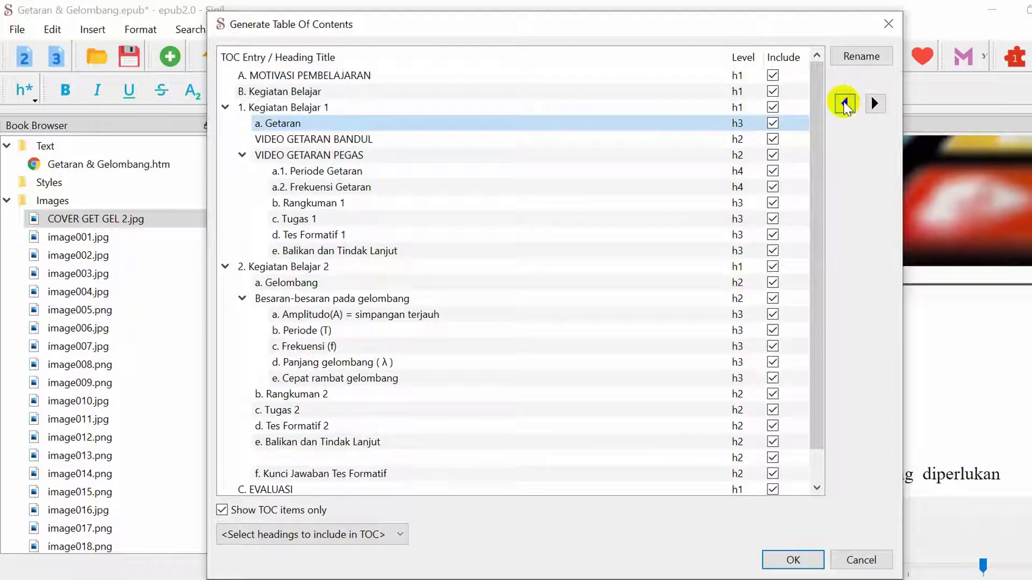
left_click(845, 103)
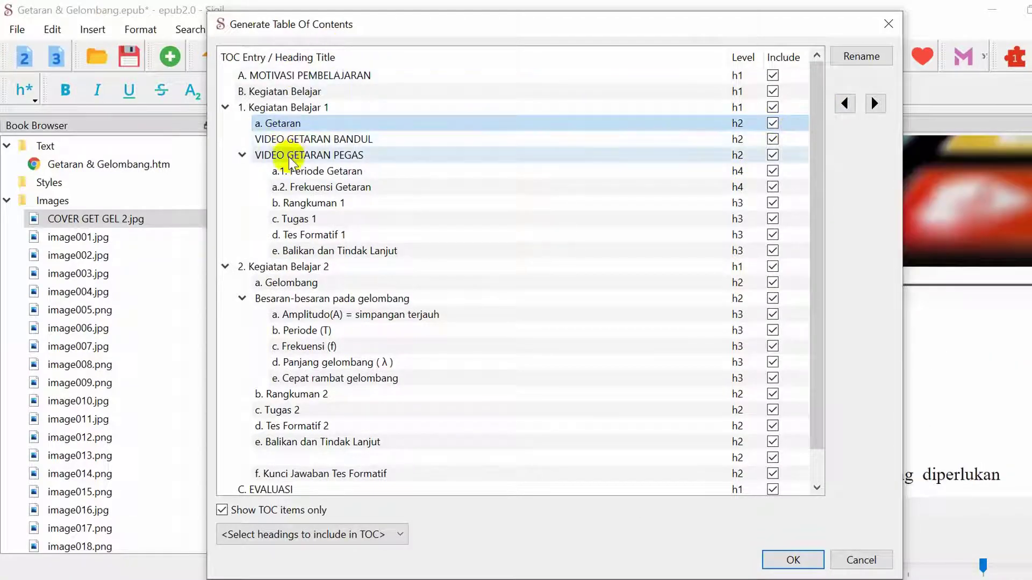
left_click(277, 203)
left_click(847, 103)
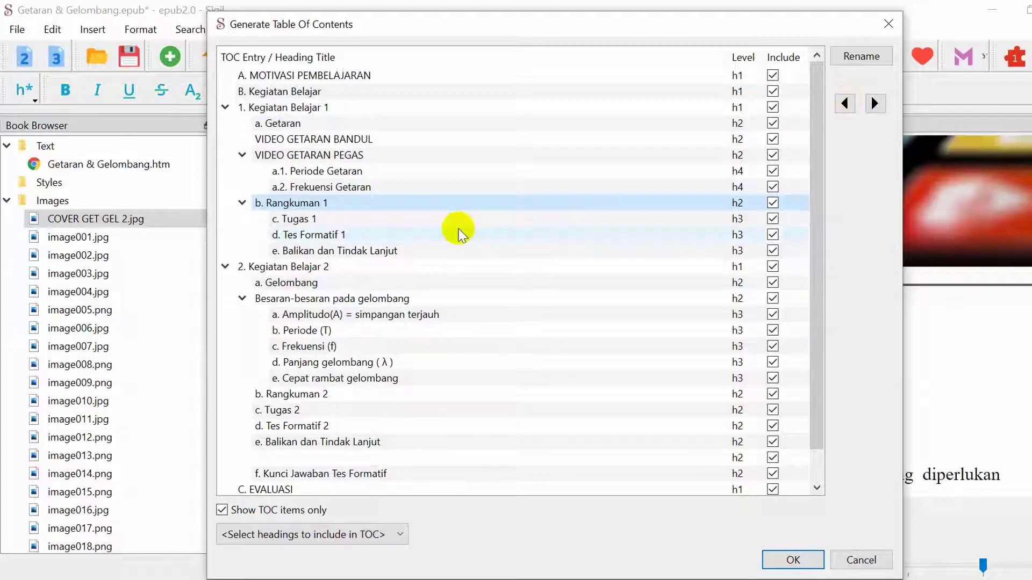
left_click(360, 222)
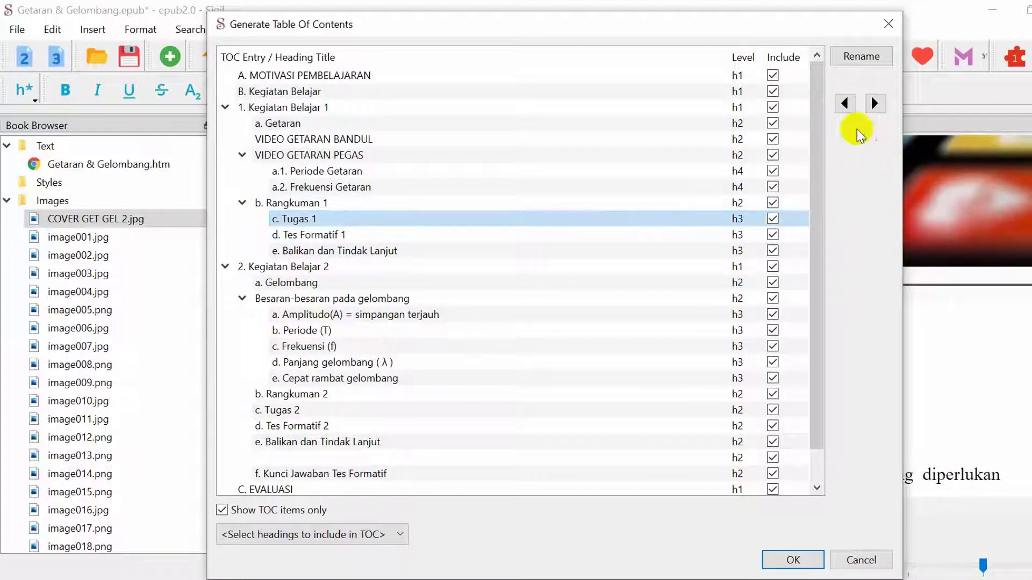
left_click(847, 103)
- Promote "d. Tes Formatif 1" and the "e. Balikan dan Tindak Lanjut" heading under Kegiatan Belajar 1 to level h2
left_click(438, 232)
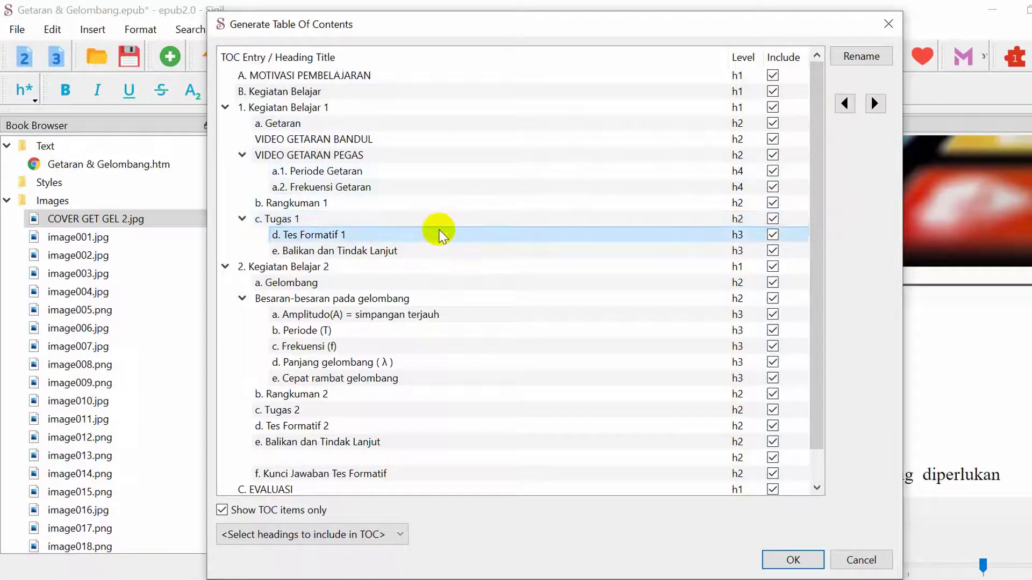
left_click(846, 103)
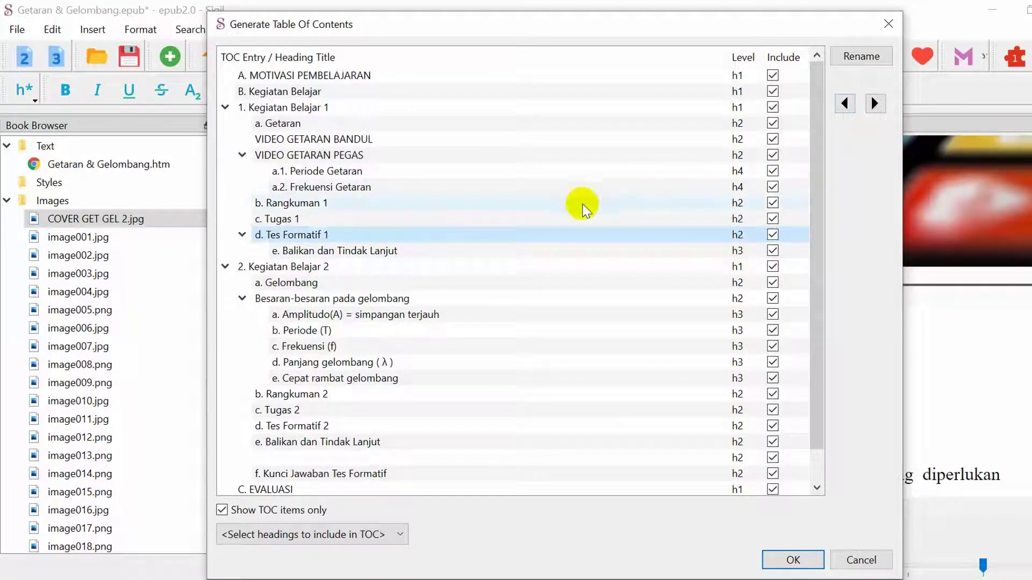
left_click(548, 250)
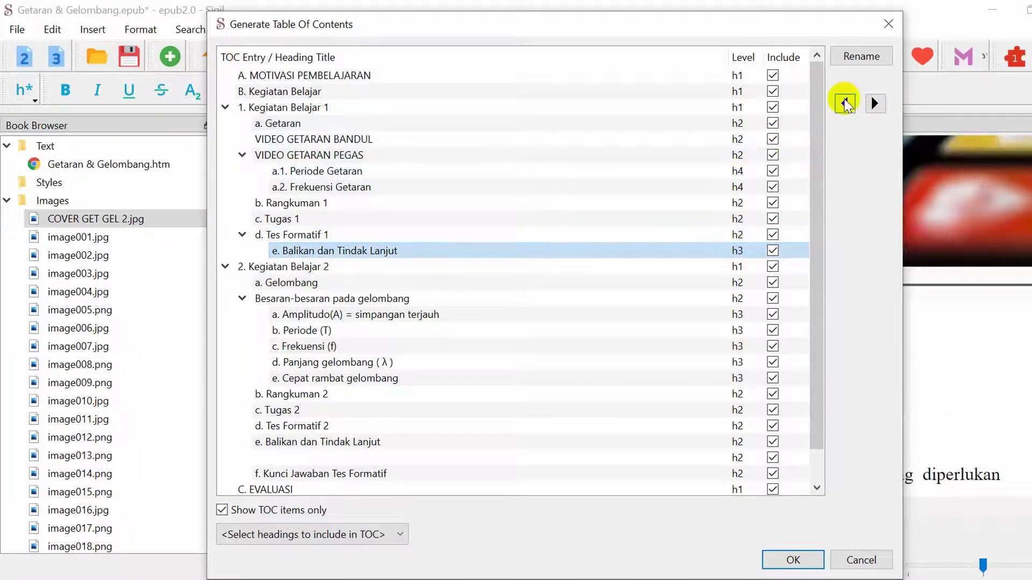
left_click(845, 102)
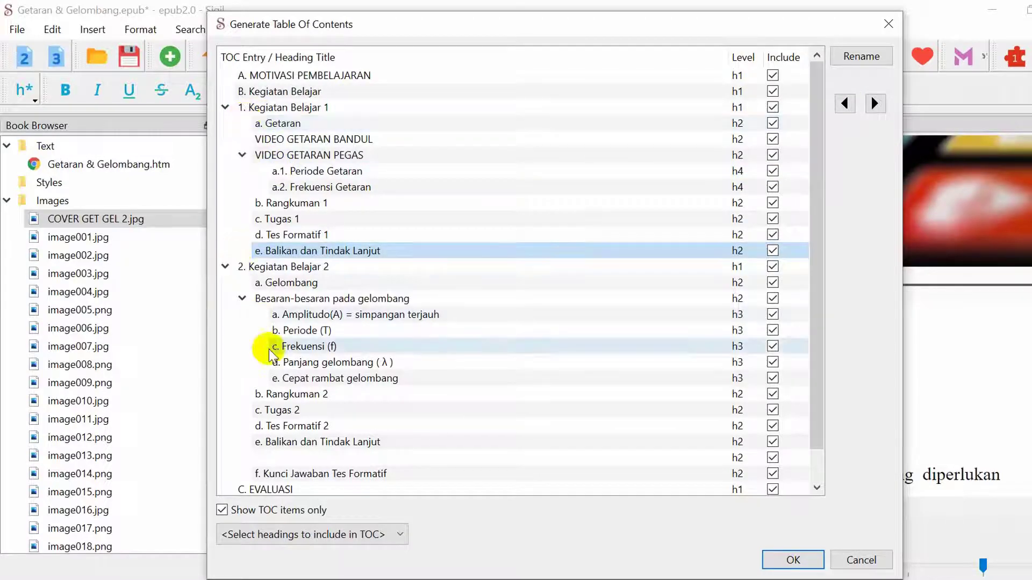
- Exclude the blank h2 heading above "f. Kunci Jawaban Tes Formatif" from the table of contents
scroll(272, 365, "down", 1)
scroll(261, 204, "up", 1)
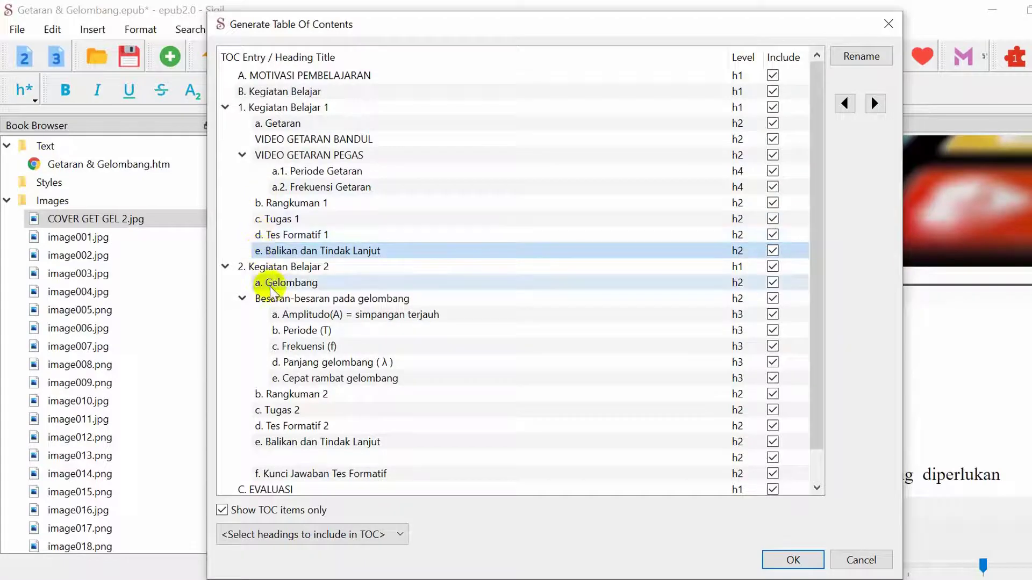
scroll(274, 306, "down", 1)
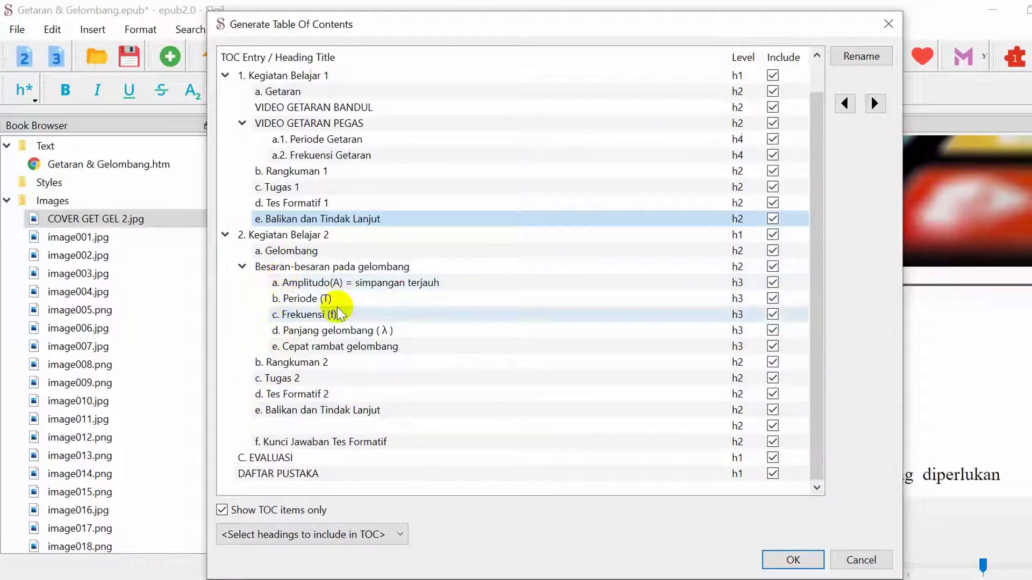
left_click(351, 426)
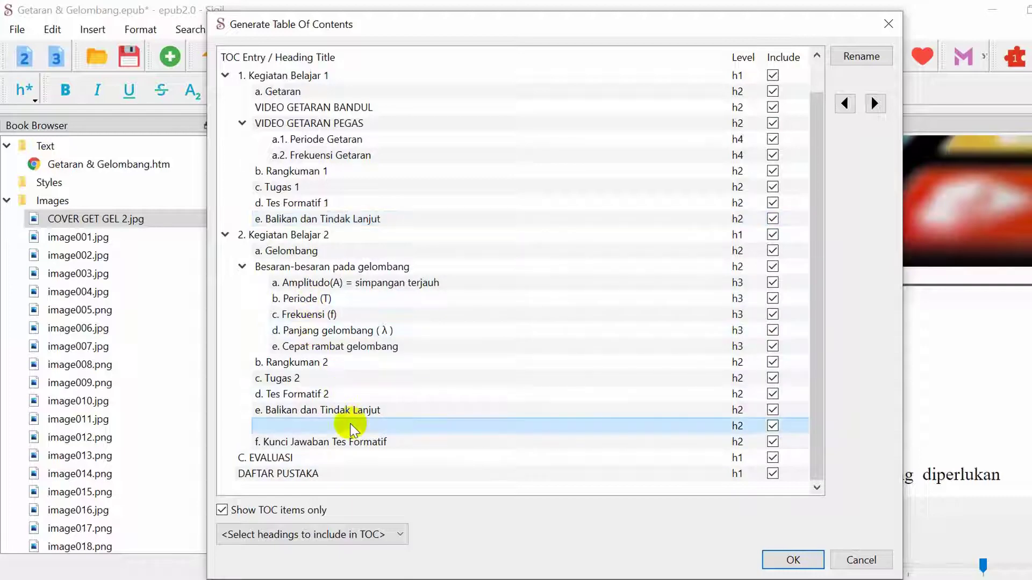
left_click(772, 427)
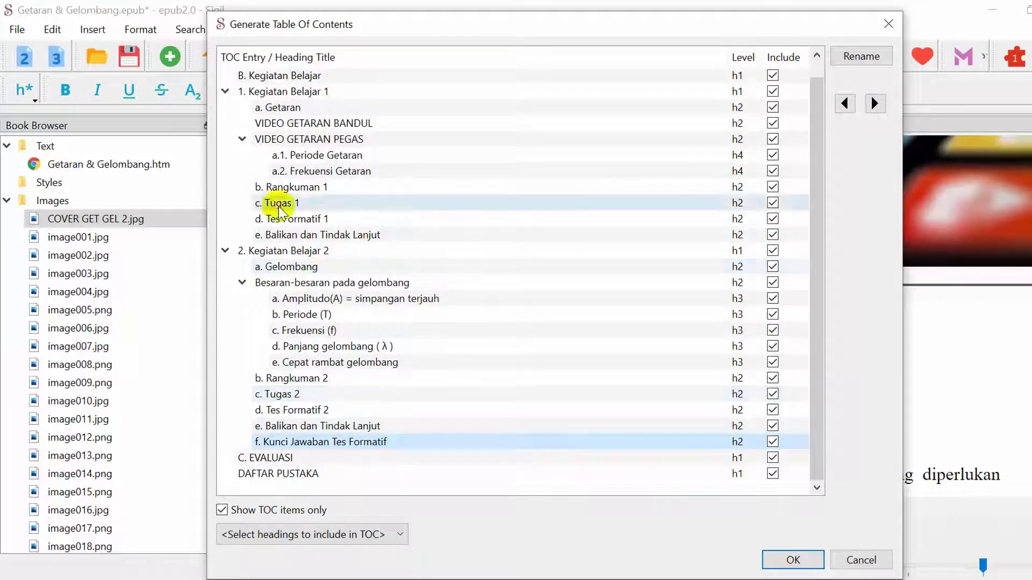
- Check the remaining headings, generate the table of contents from them, and look over the book's preview
scroll(272, 161, "up", 1)
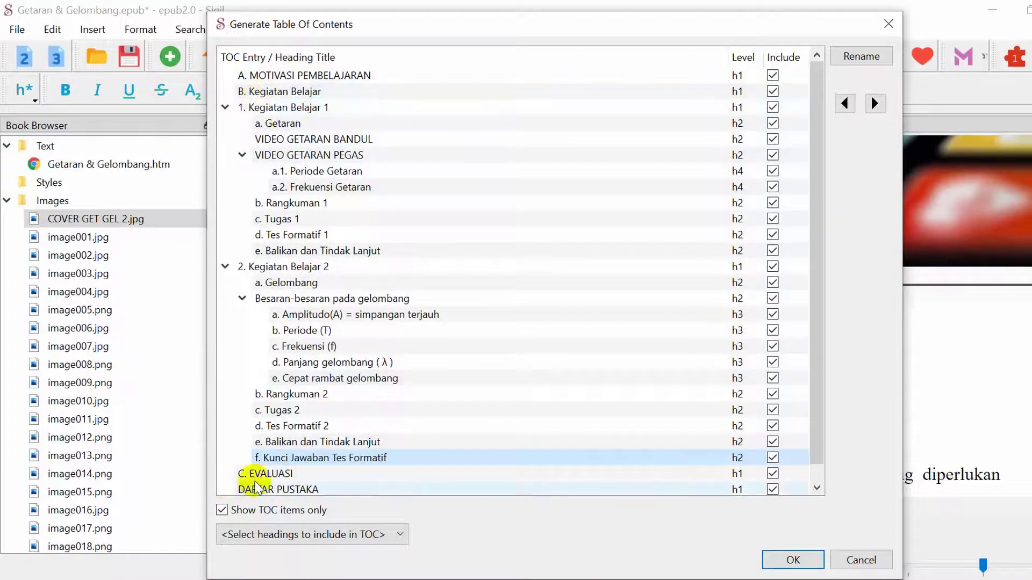
scroll(763, 396, "down", 1)
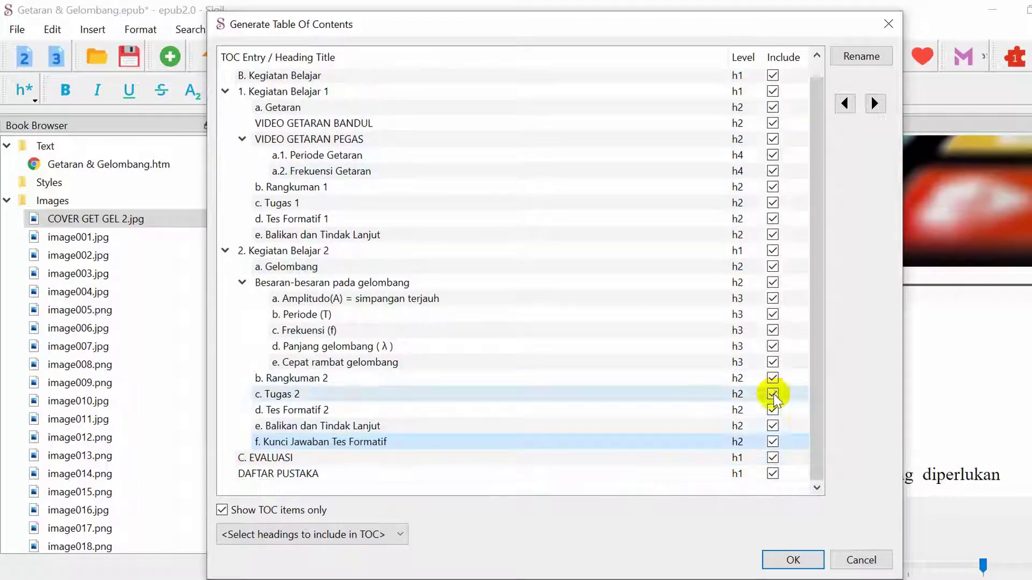
left_click(794, 560)
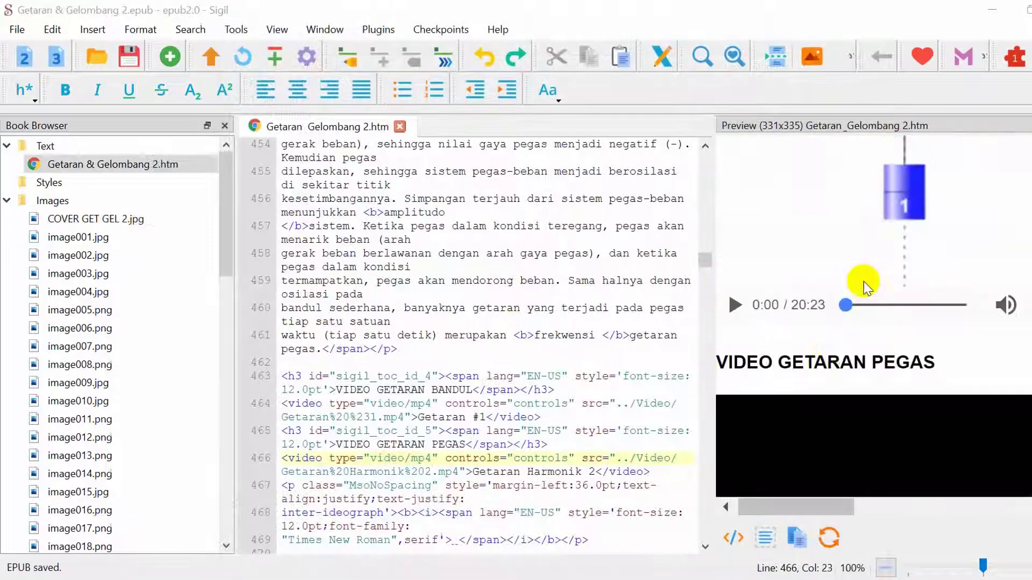
scroll(864, 285, "up", 15)
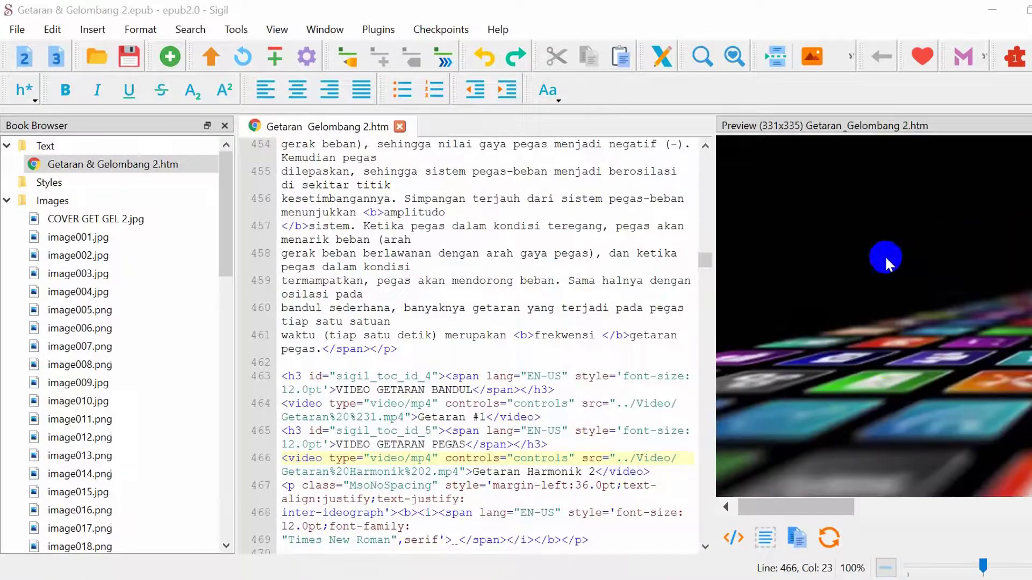
- Save the Getaran & Gelombang 2 EPUB and switch to a maximized Chrome window
left_click(131, 58)
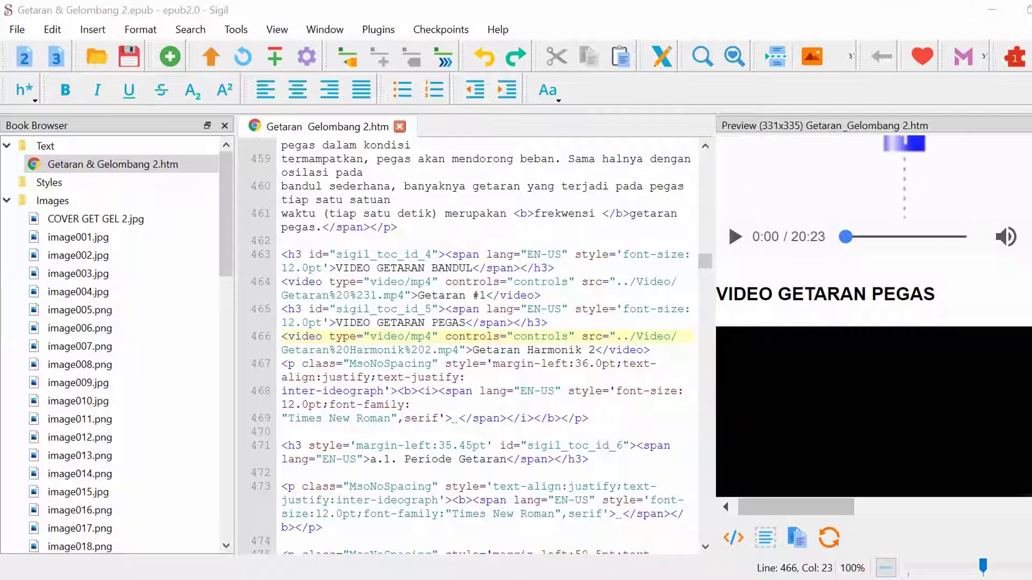
key("super+d")
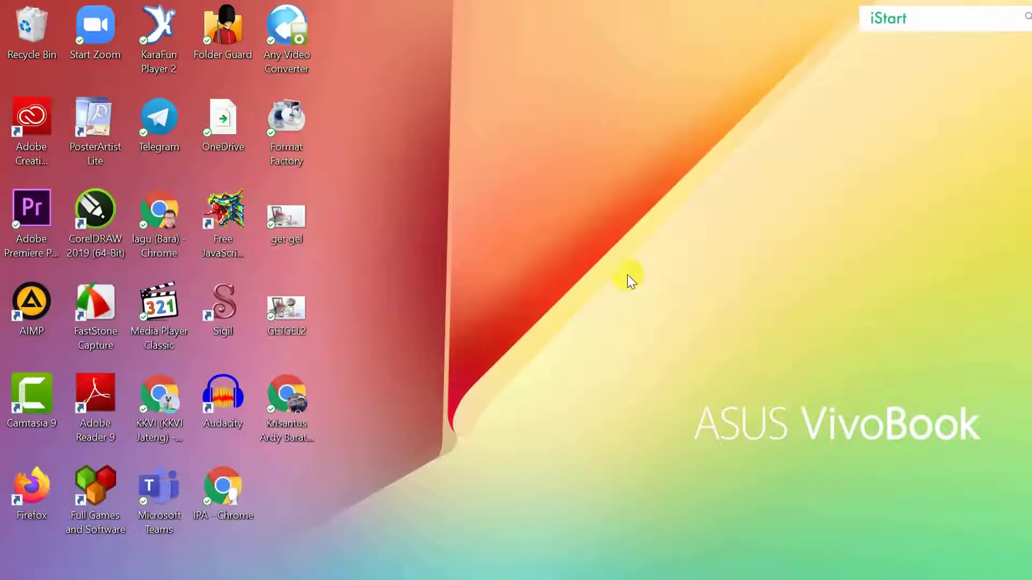
double_click(155, 219)
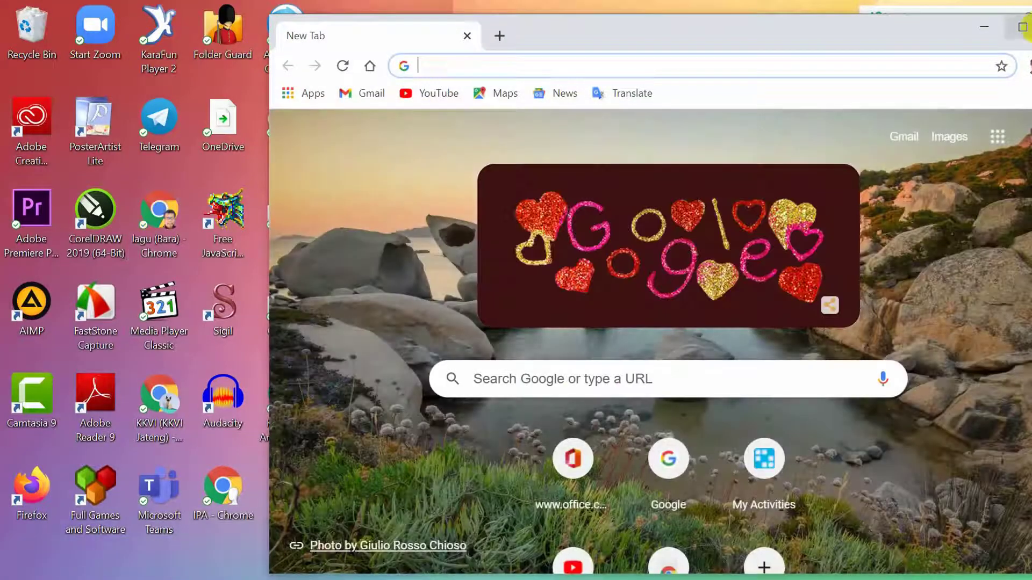
left_click(1020, 31)
- Search Google for "readium download for pc"
left_click(281, 45)
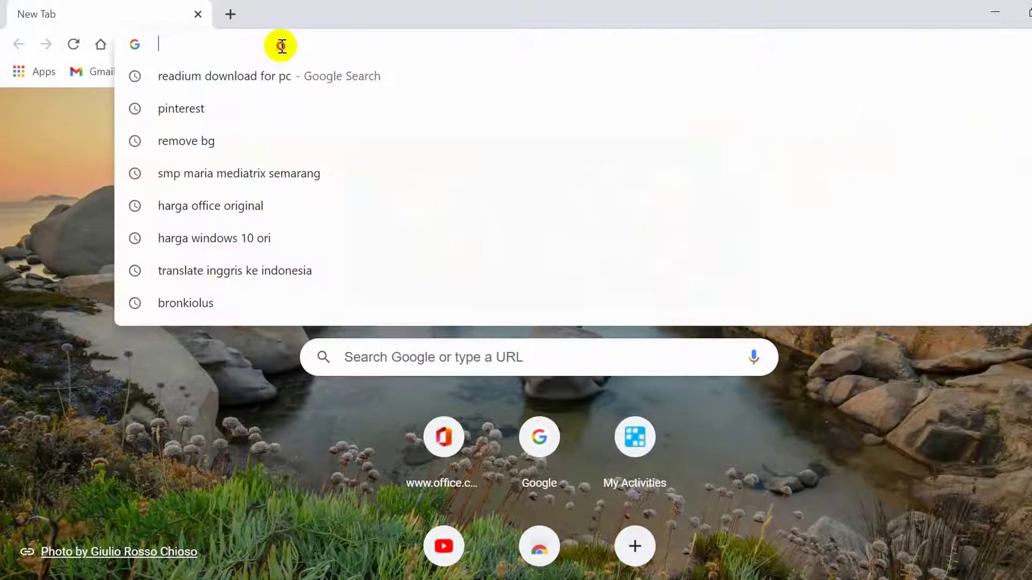
type("readium download for pc")
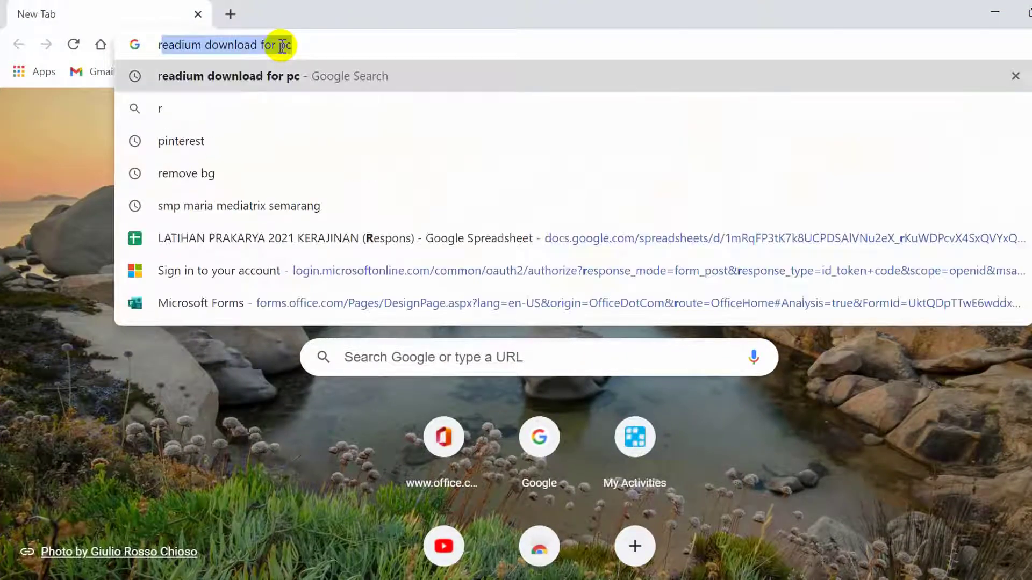
left_click(292, 43)
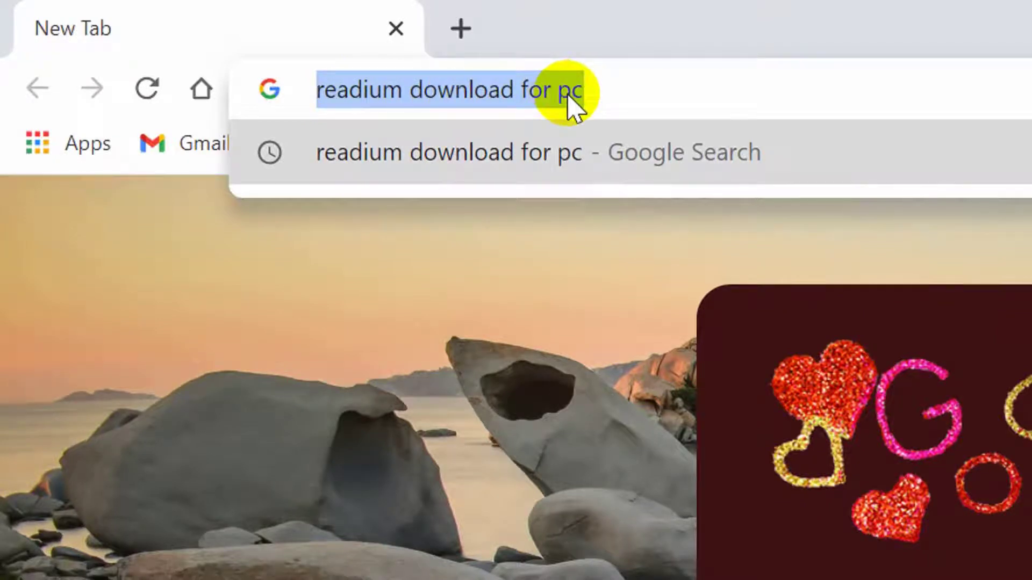
key("Return")
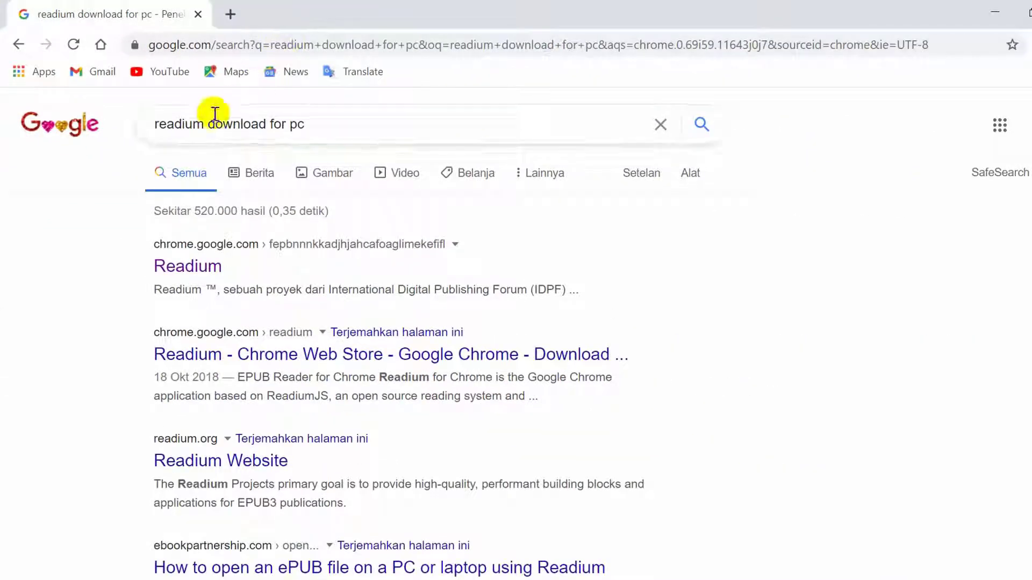
- Add the Readium app to Chrome from its Web Store page and launch it, dismissing the startup warning
left_click(188, 268)
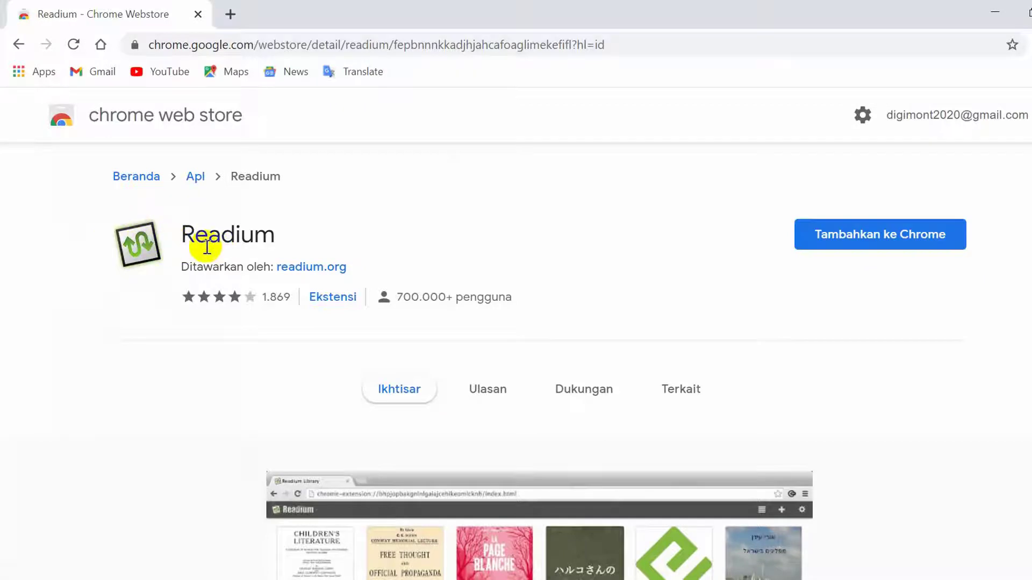
left_click(859, 243)
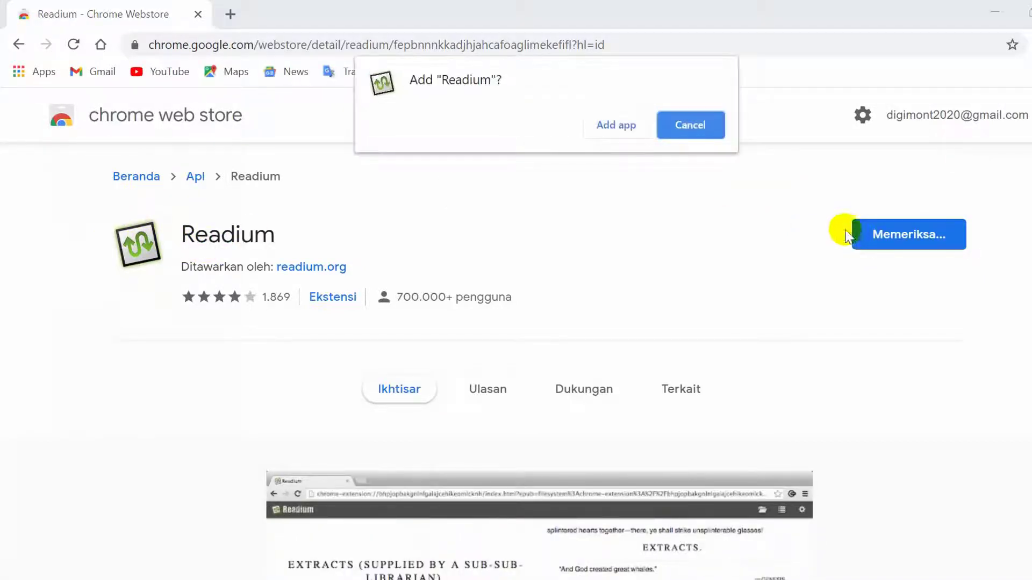
left_click(616, 126)
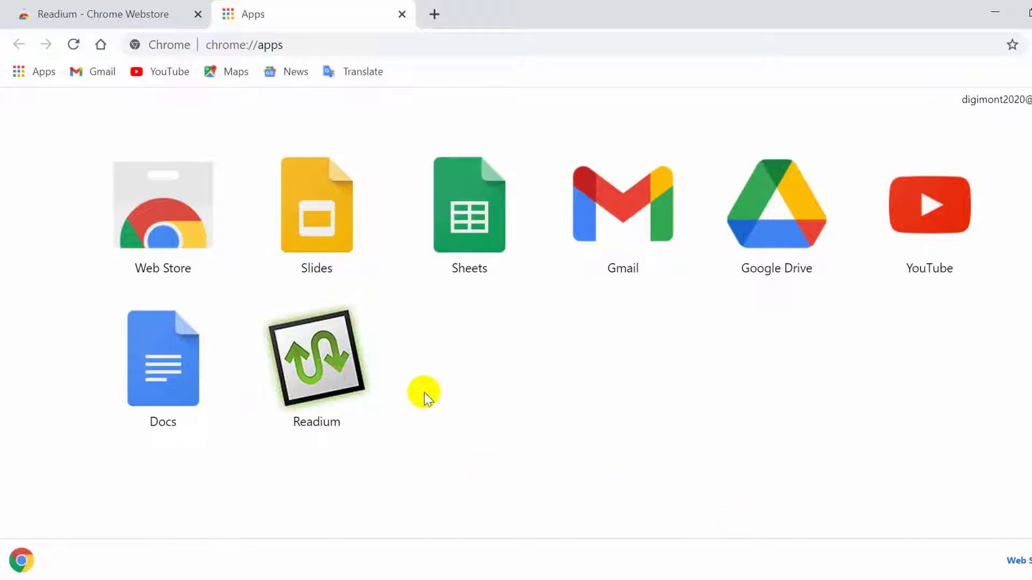
left_click(322, 375)
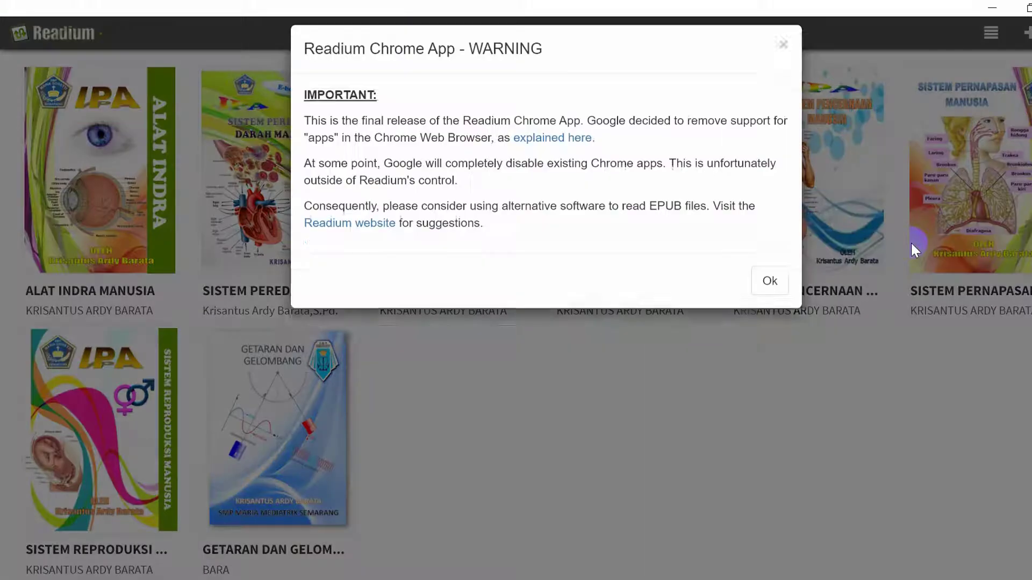
left_click(768, 301)
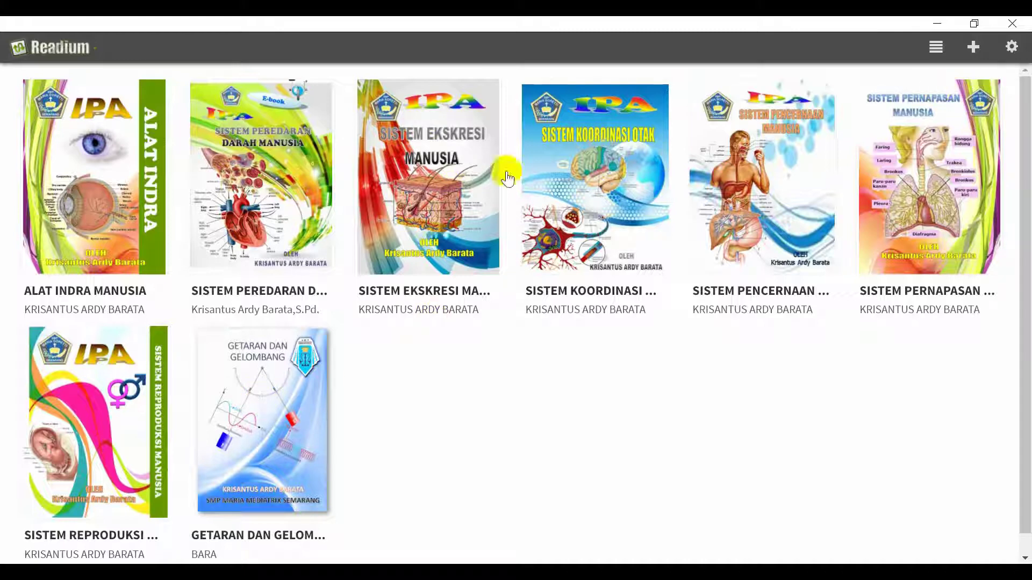
- View the details of the existing GETARAN DAN GELOMBANG book in list view, and return to the thumbnail view
left_click(936, 47)
scroll(225, 253, "down", 20)
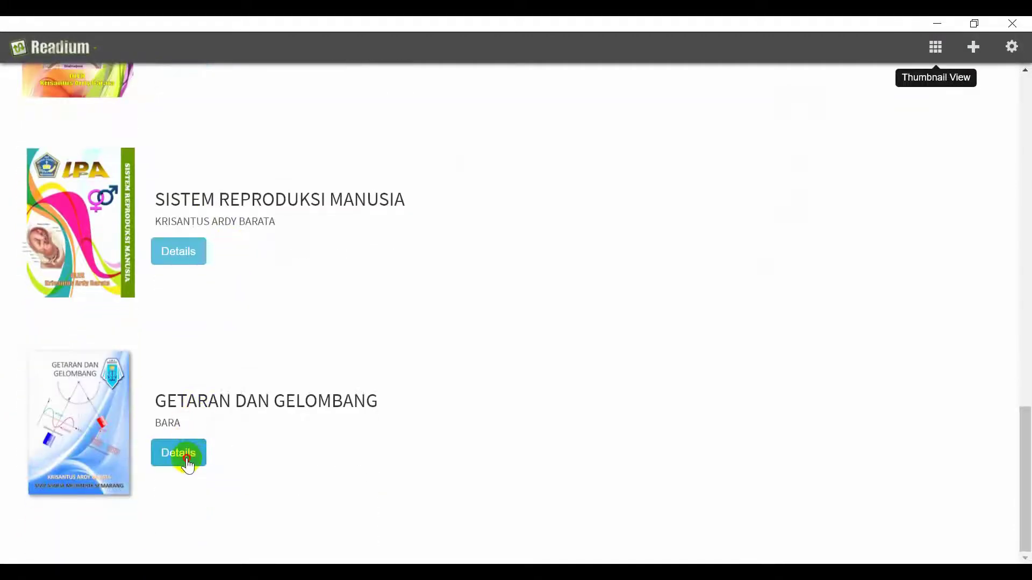
left_click(186, 460)
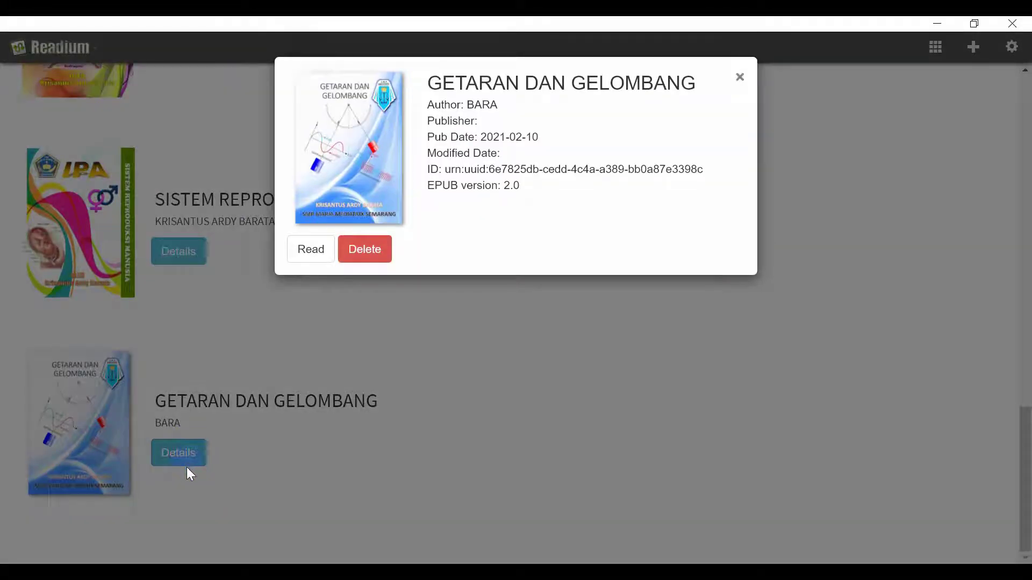
left_click(374, 251)
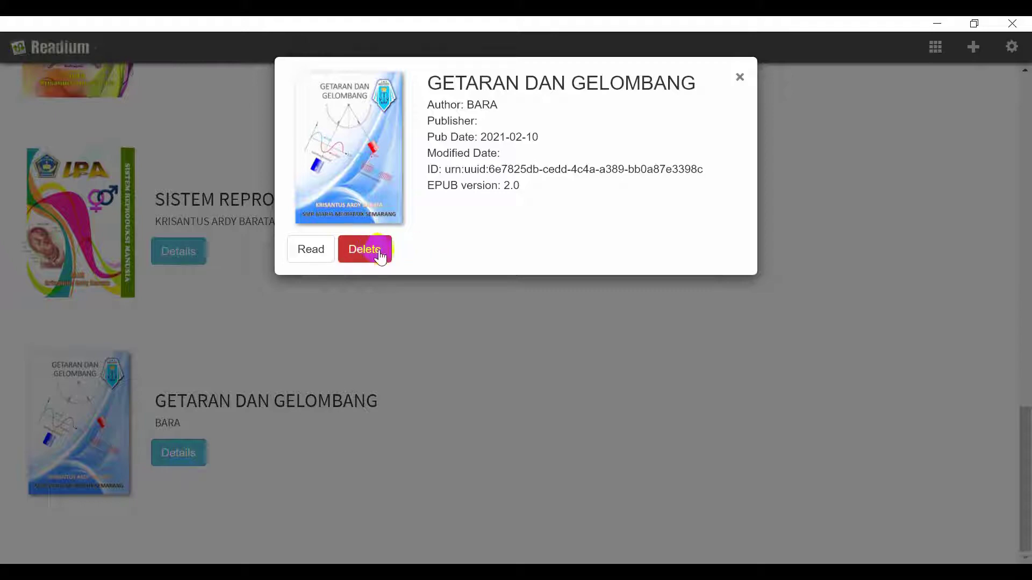
left_click(741, 76)
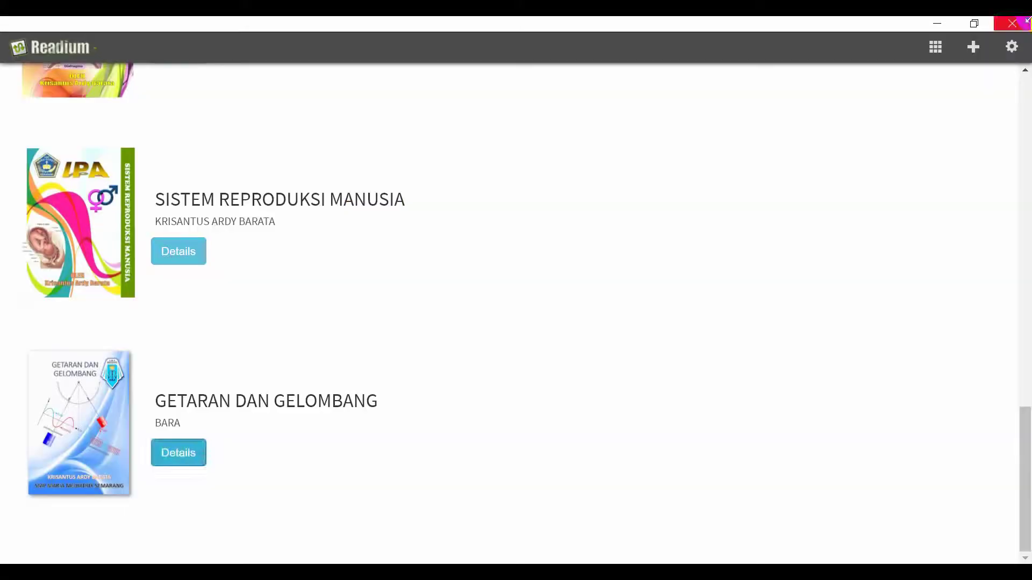
left_click(935, 47)
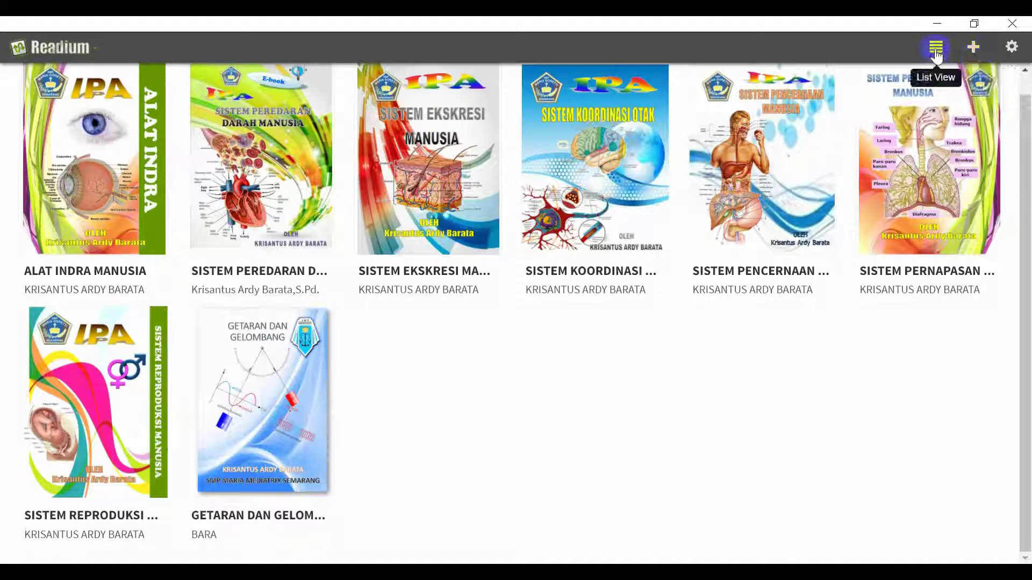
- Delete the old GETARAN DAN GELOMBANG book from the Readium library using list view, and restore the thumbnail view
left_click(936, 49)
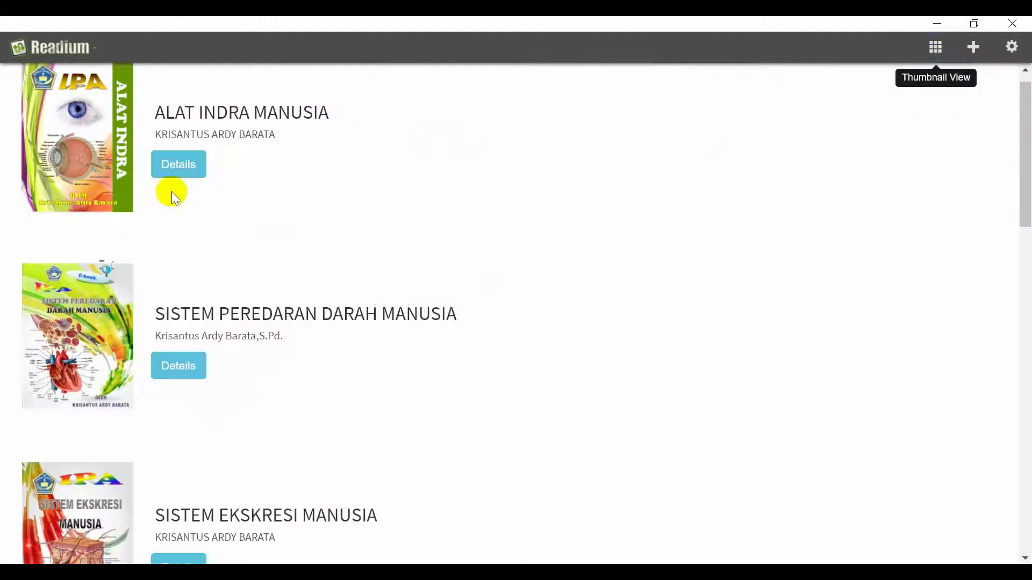
scroll(188, 183, "down", 7)
scroll(189, 184, "down", 5)
scroll(189, 193, "down", 6)
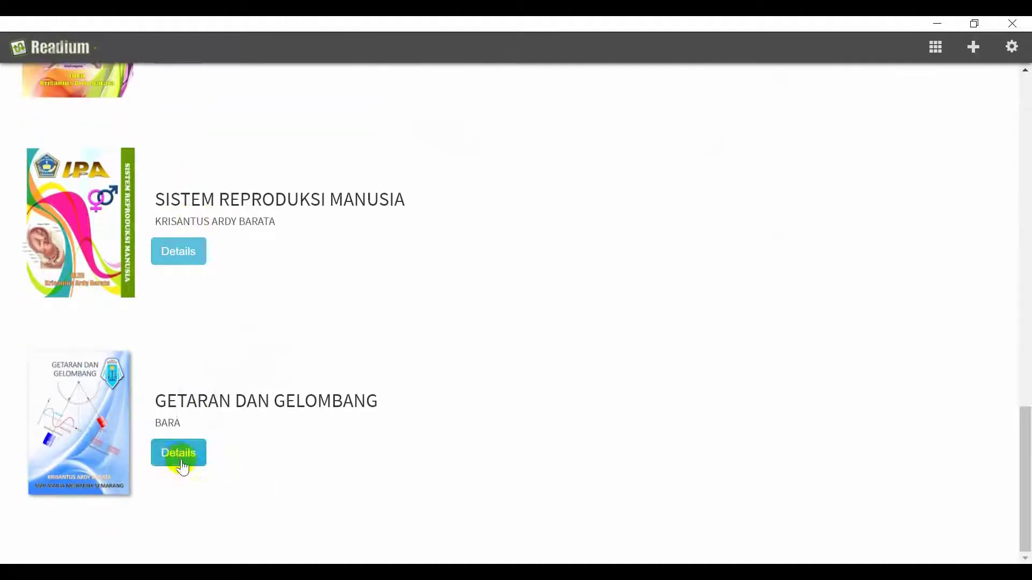
left_click(181, 458)
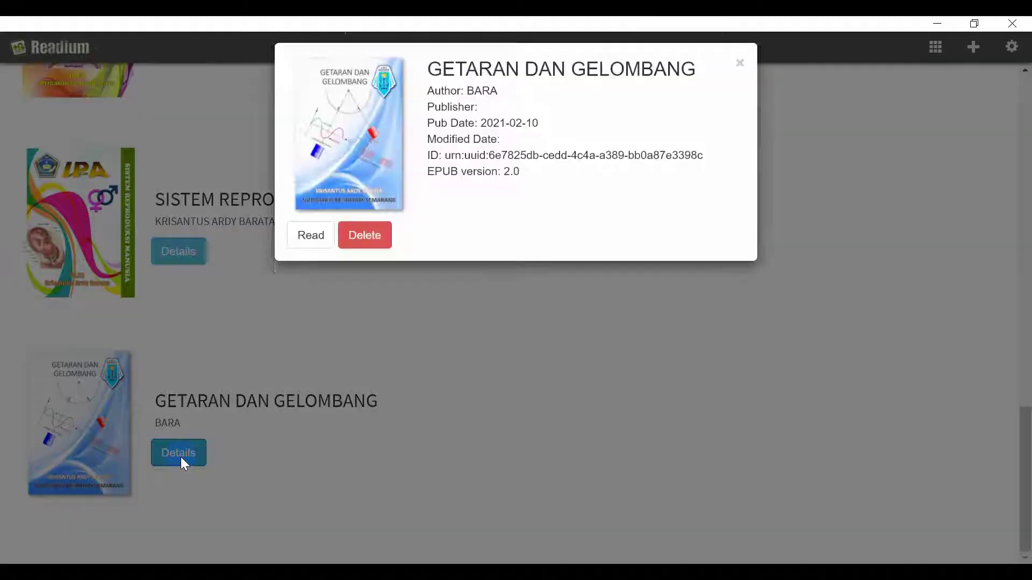
left_click(372, 253)
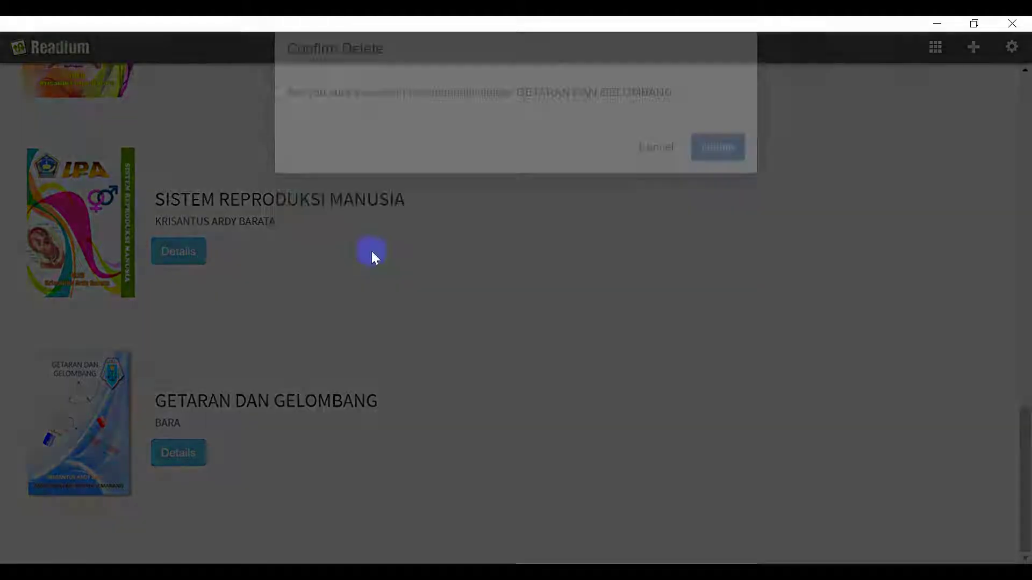
left_click(726, 176)
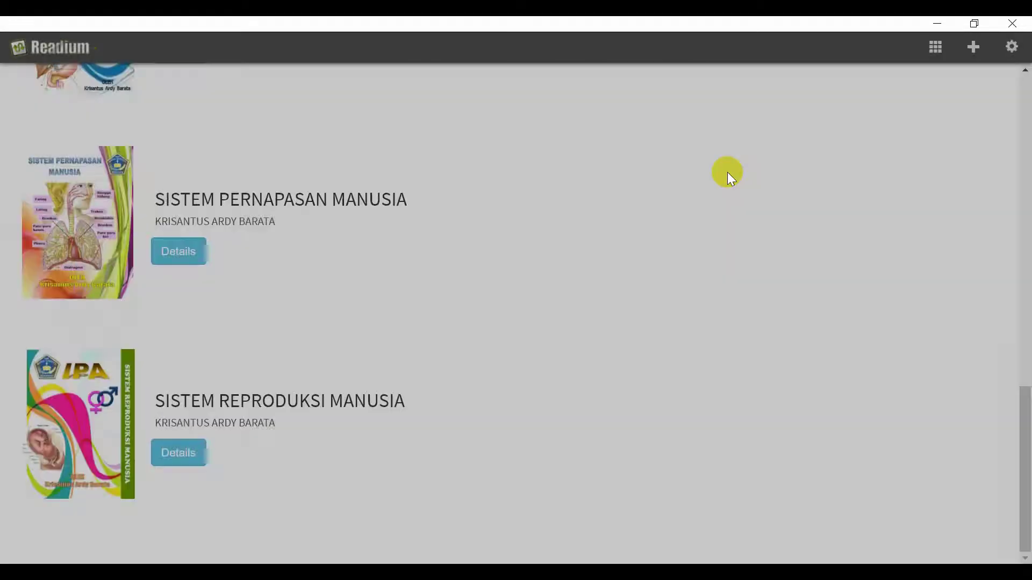
scroll(272, 389, "up", 15)
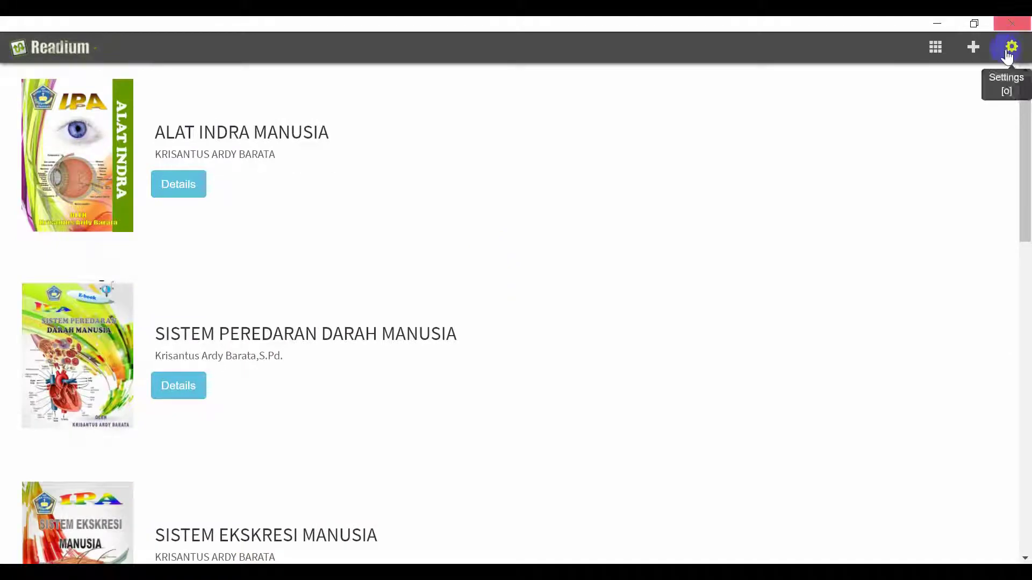
left_click(934, 56)
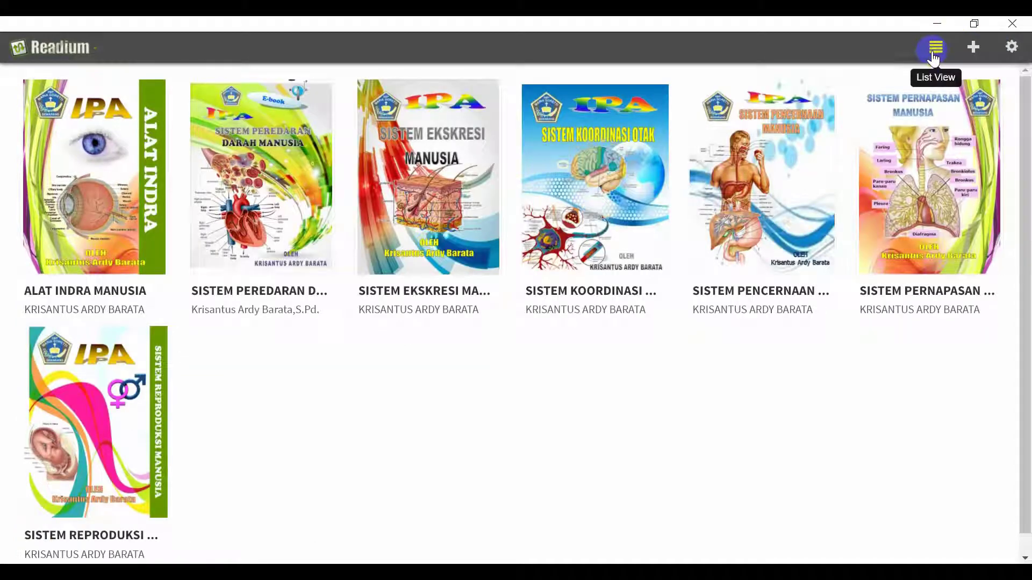
- Import the local EPUB file "Getaran & Gelombang 2" from the DG Book Siap Pakai folder on drive D into the library
left_click(975, 48)
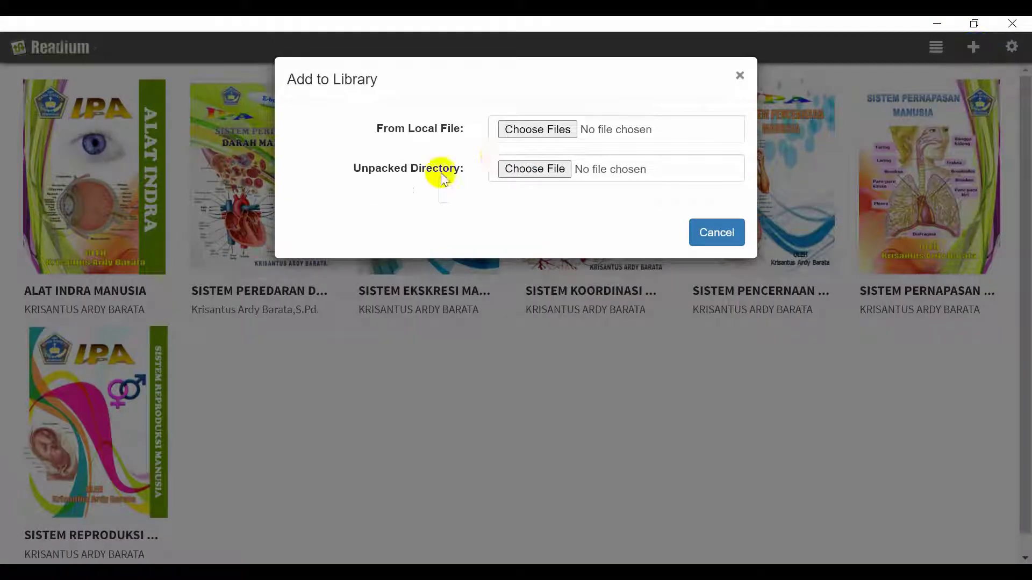
left_click(530, 128)
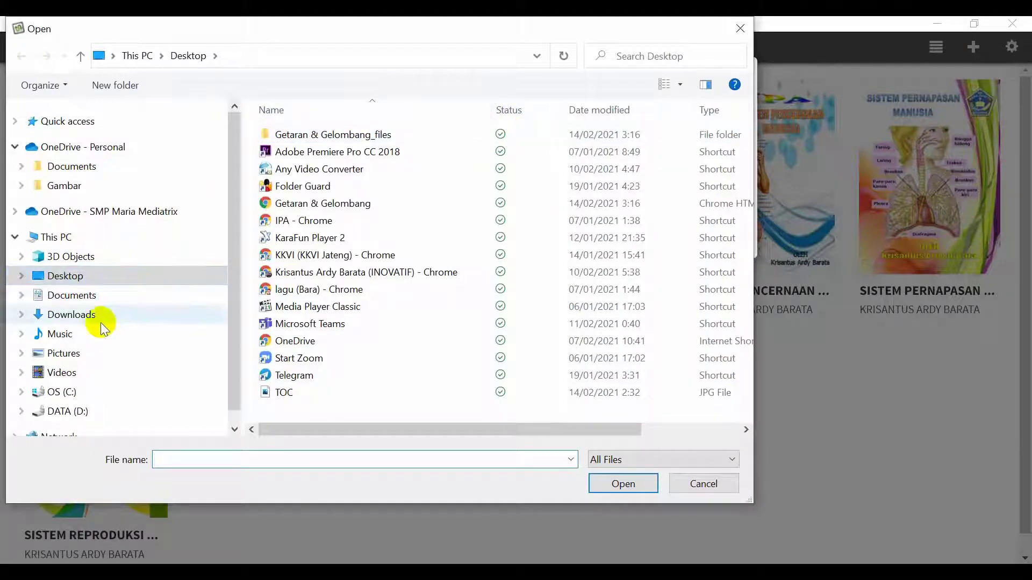
left_click(22, 412)
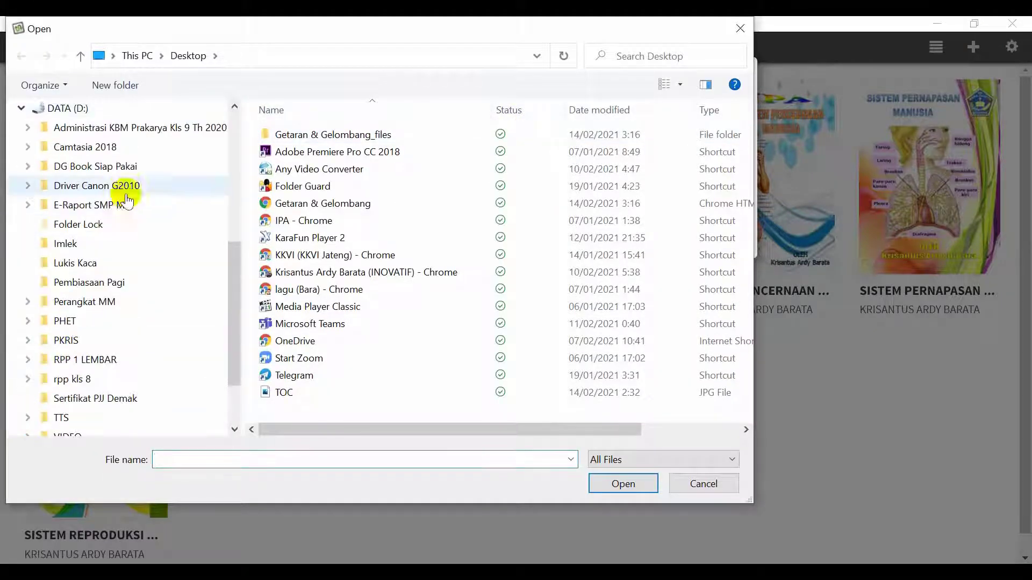
left_click(123, 170)
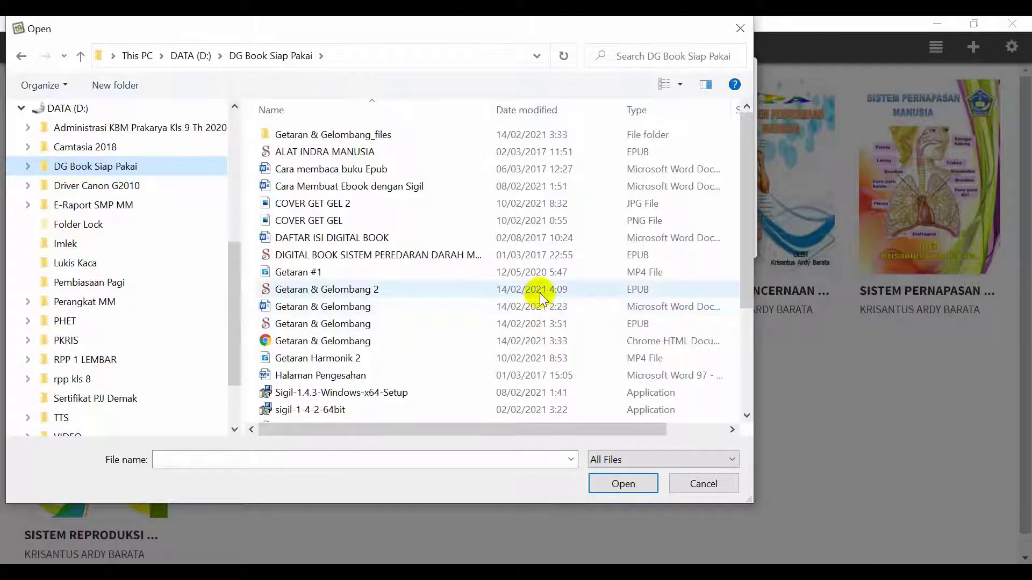
left_click(408, 285)
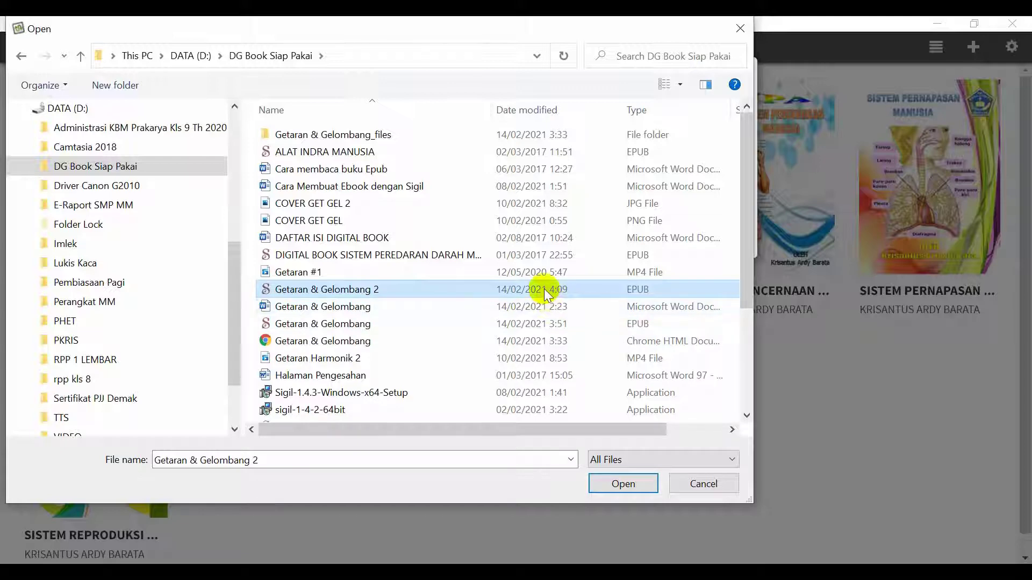
left_click(621, 482)
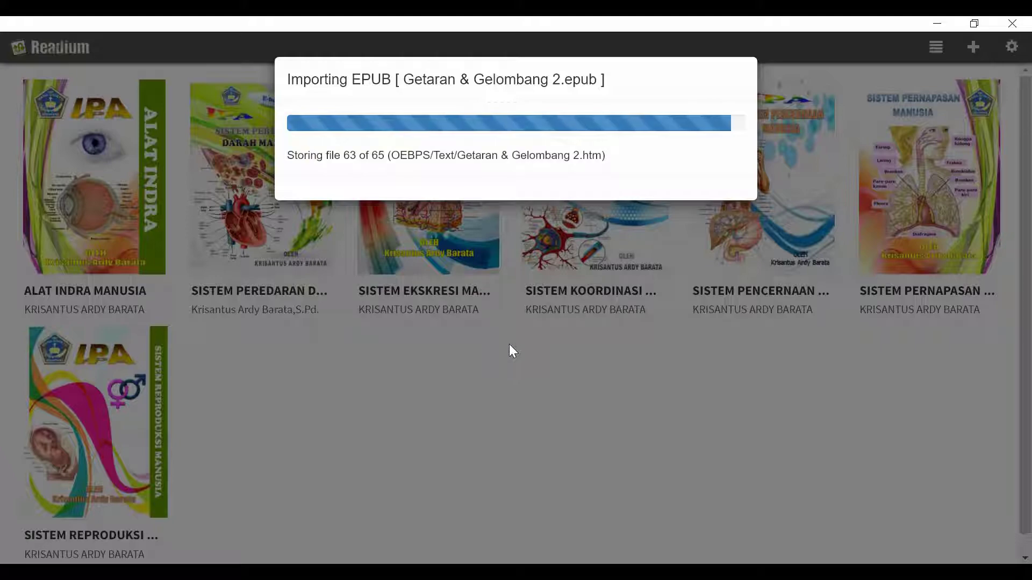
left_click(509, 346)
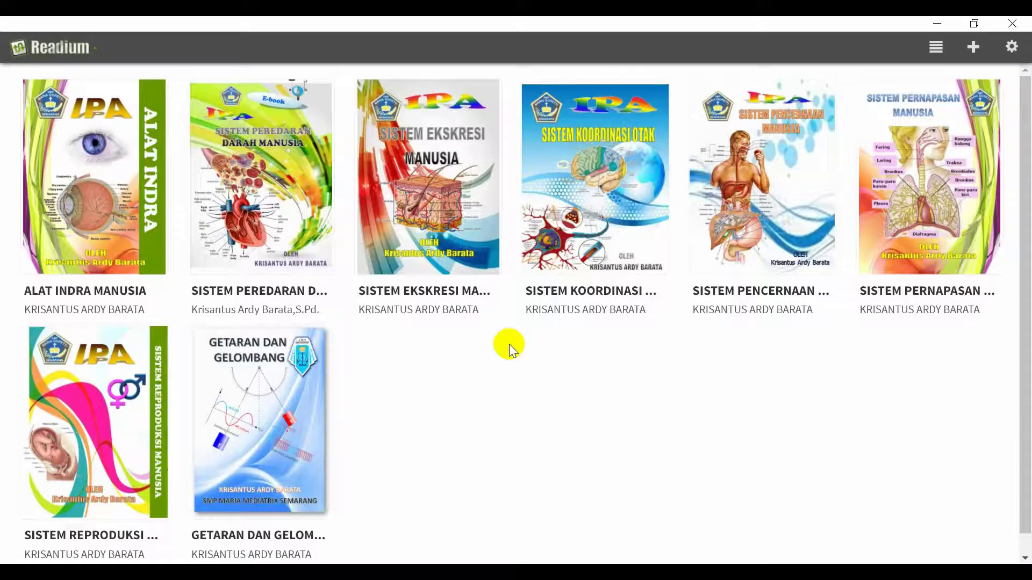
- Check the imported GETARAN DAN GELOMBANG book's details in list view, and switch back to thumbnails
key("ctrl+shift+l")
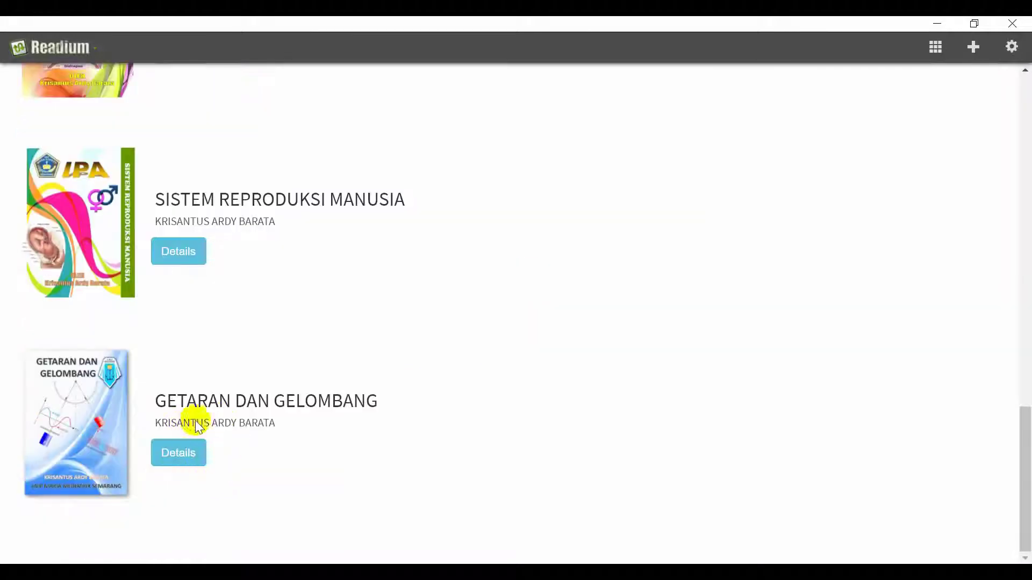
left_click(173, 455)
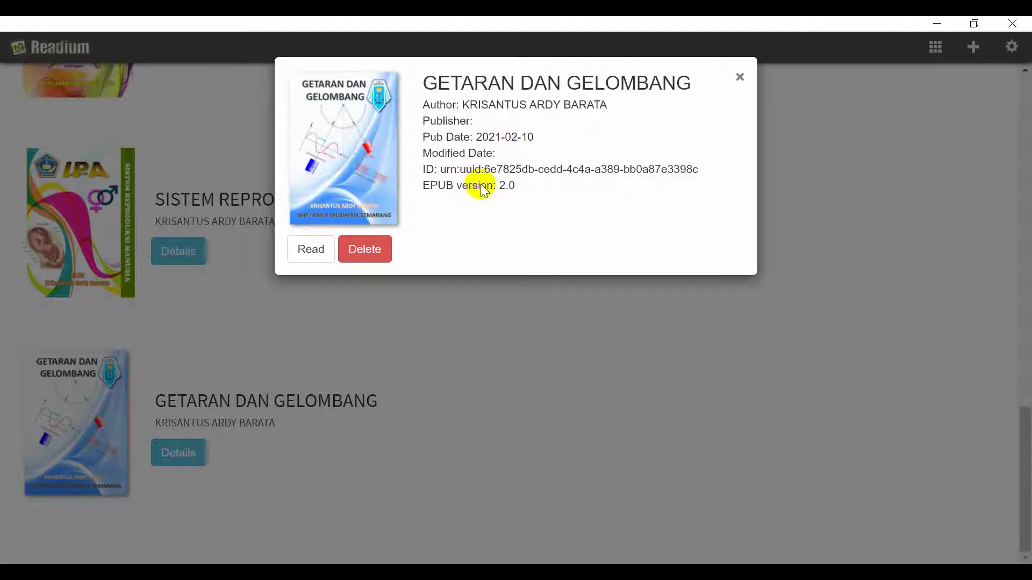
left_click(311, 338)
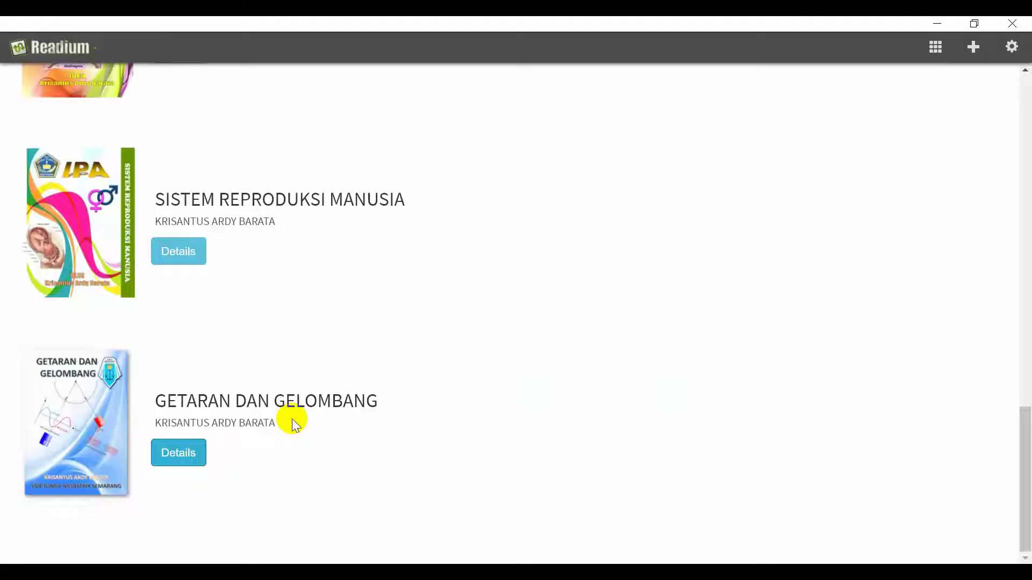
left_click(936, 47)
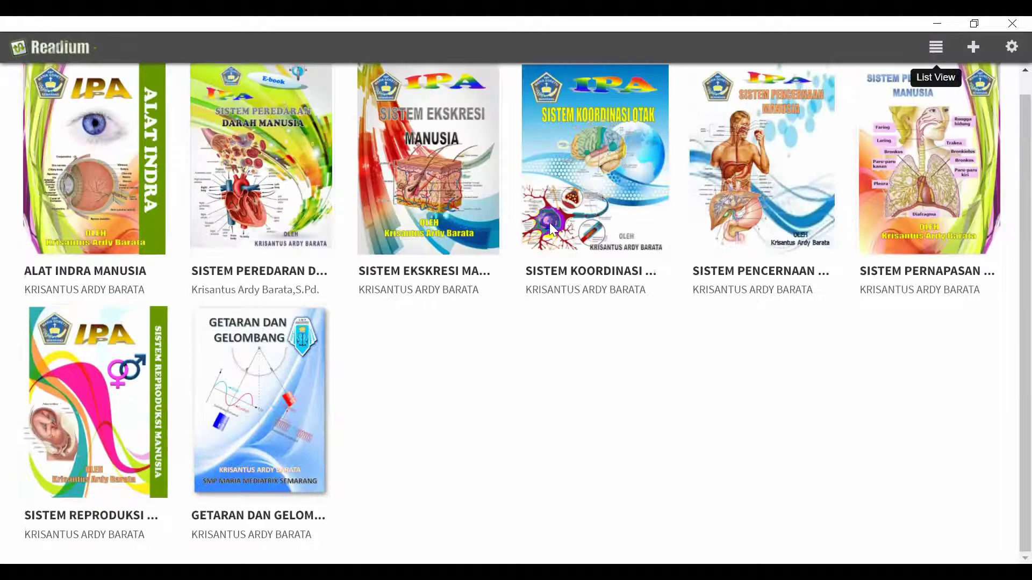
- Open the GETARAN DAN GELOMBANG book from the library and page forward to the VIDEO GETARAN BANDUL section
left_click(263, 394)
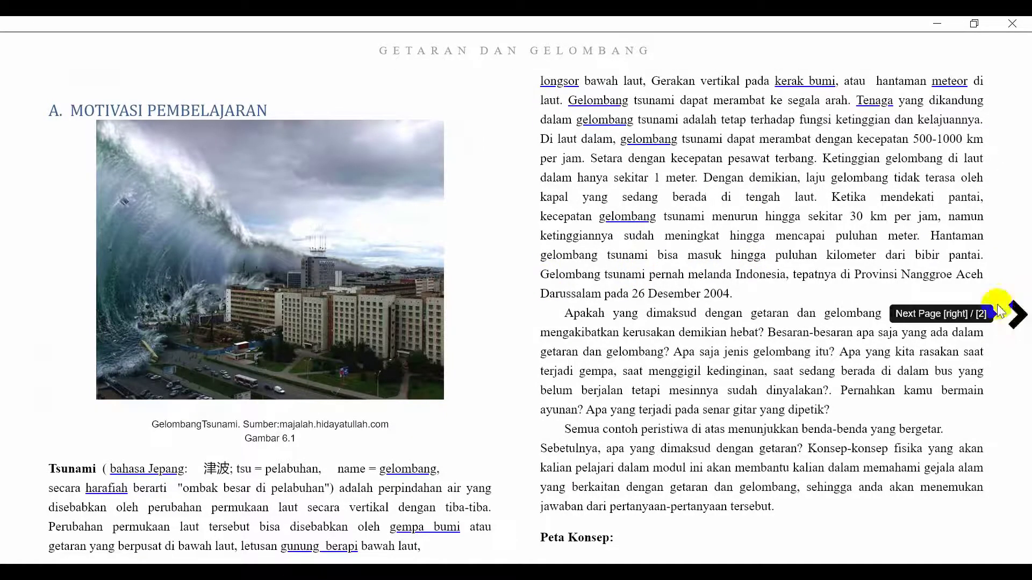
left_click(1014, 316)
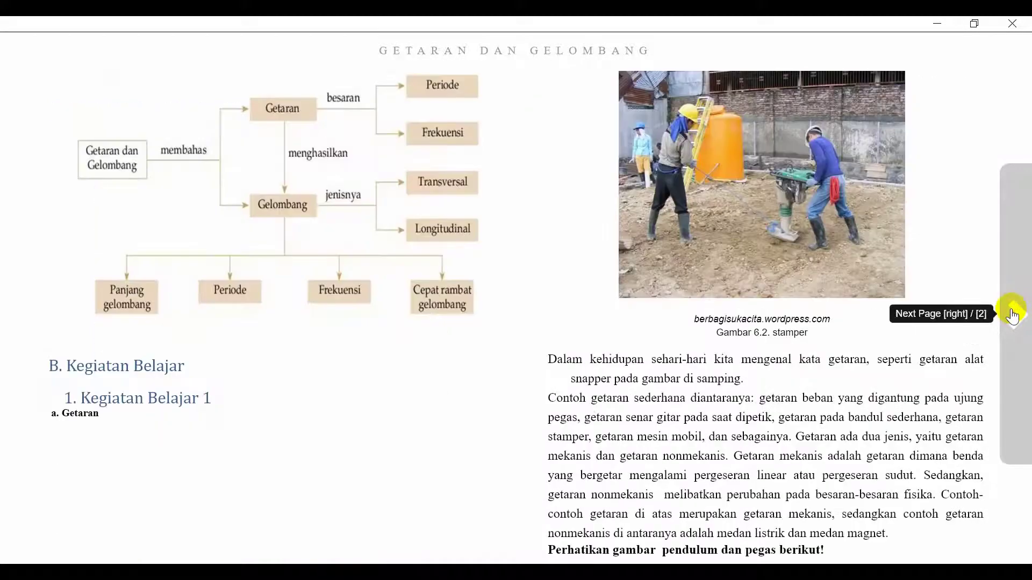
left_click(1014, 316)
left_click(1012, 316)
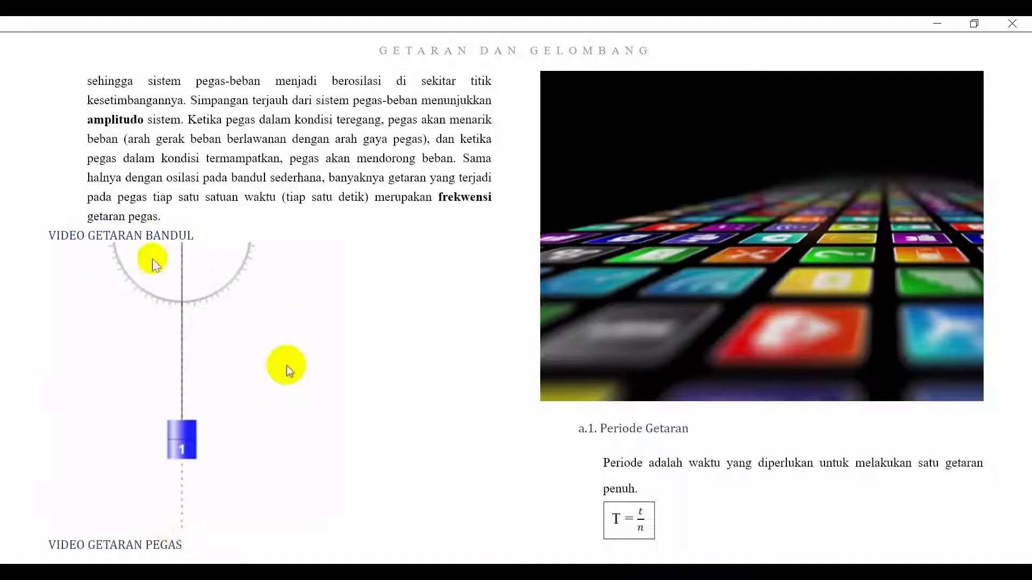
- Play the VIDEO GETARAN BANDUL video in full screen, and return to the book page
left_click(205, 366)
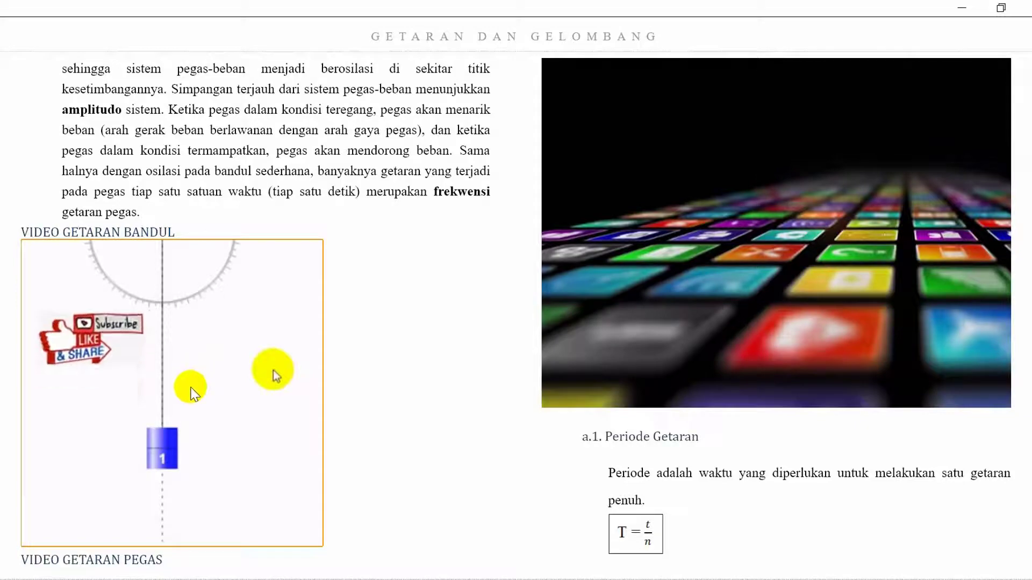
double_click(192, 388)
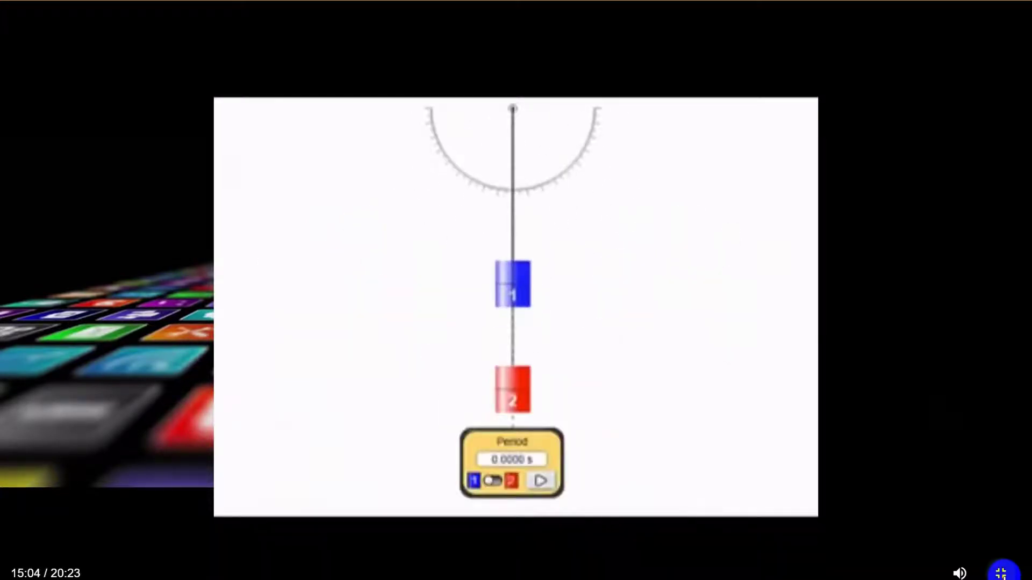
left_click(1001, 572)
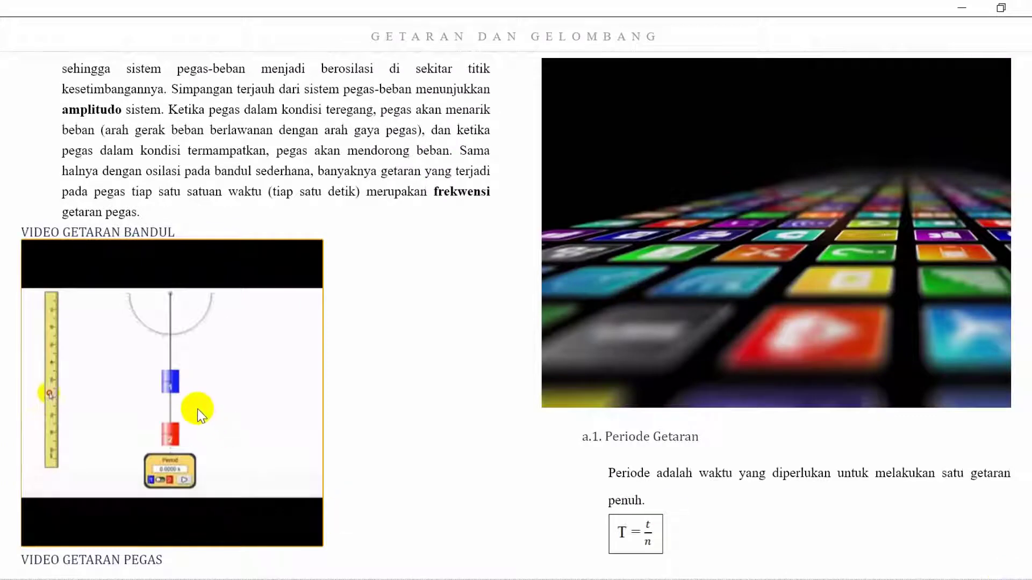
- Play the VIDEO GETARAN PEGAS video in full screen, skip ahead through it to near its end, and return to the book page
left_click(817, 252)
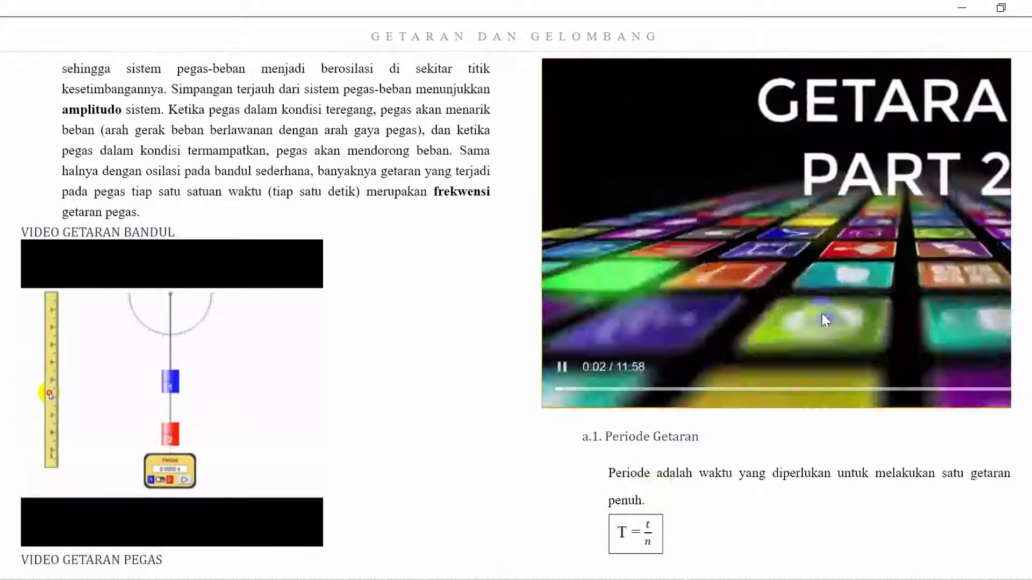
double_click(810, 299)
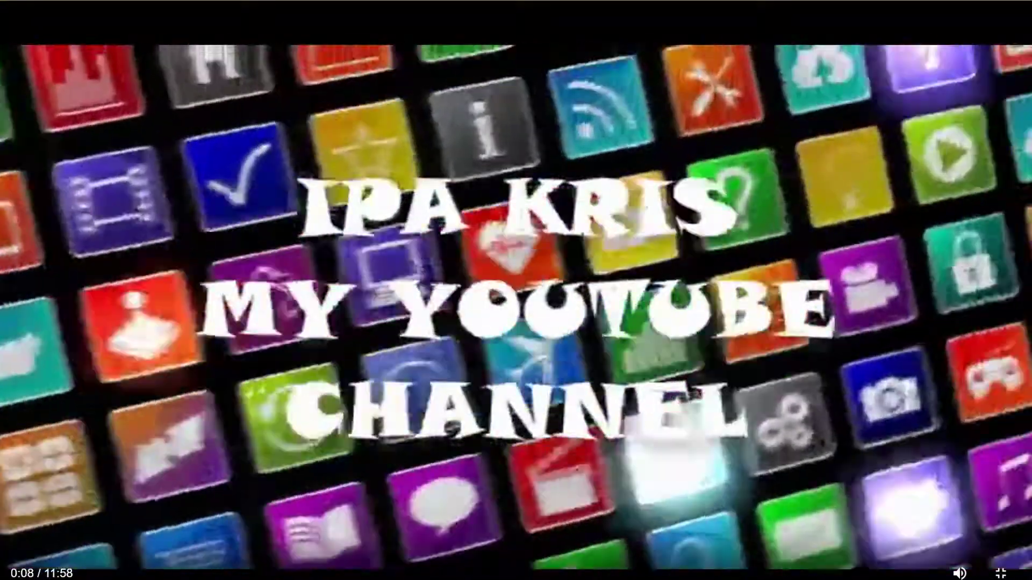
key("1")
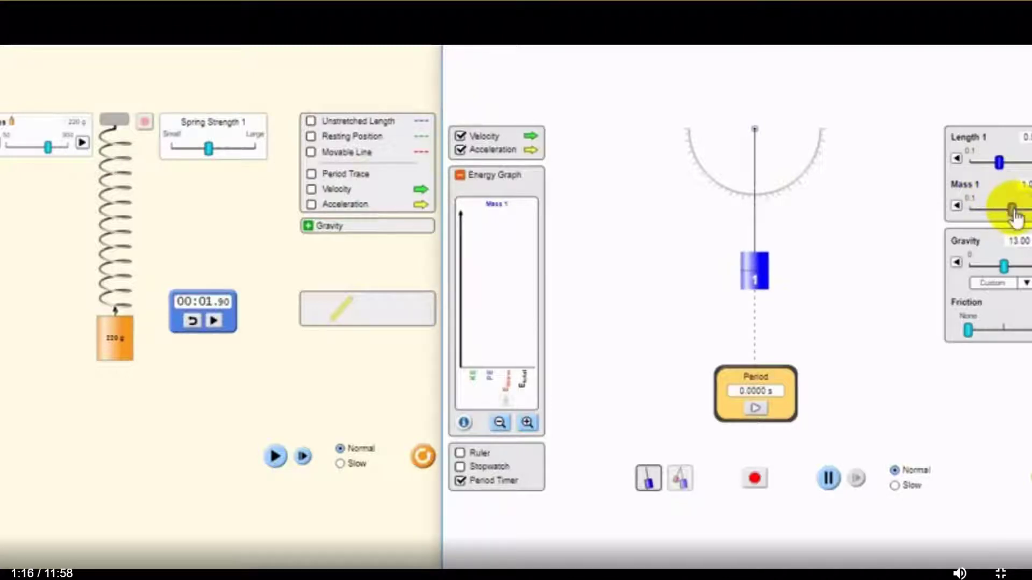
key("2")
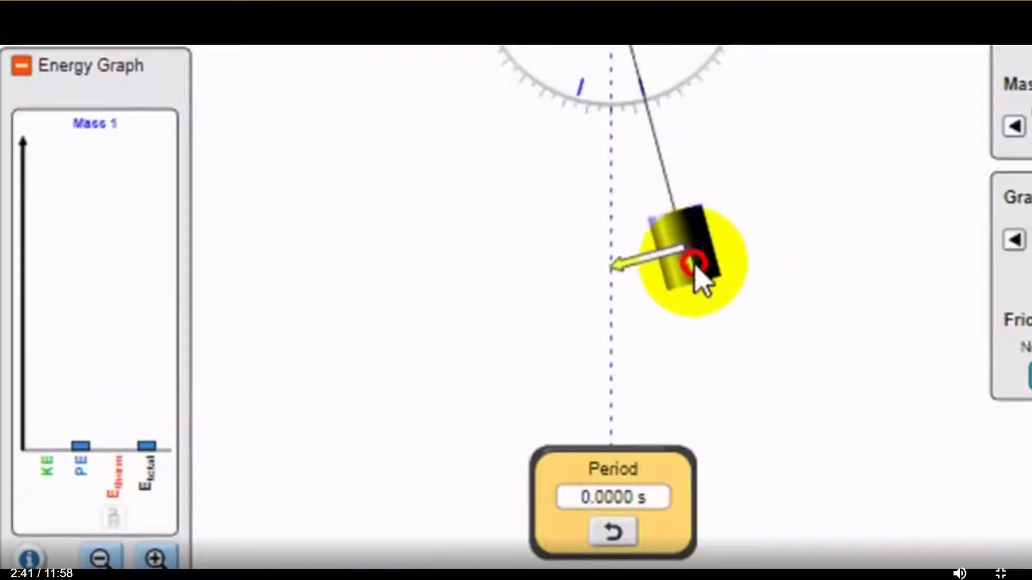
key("6")
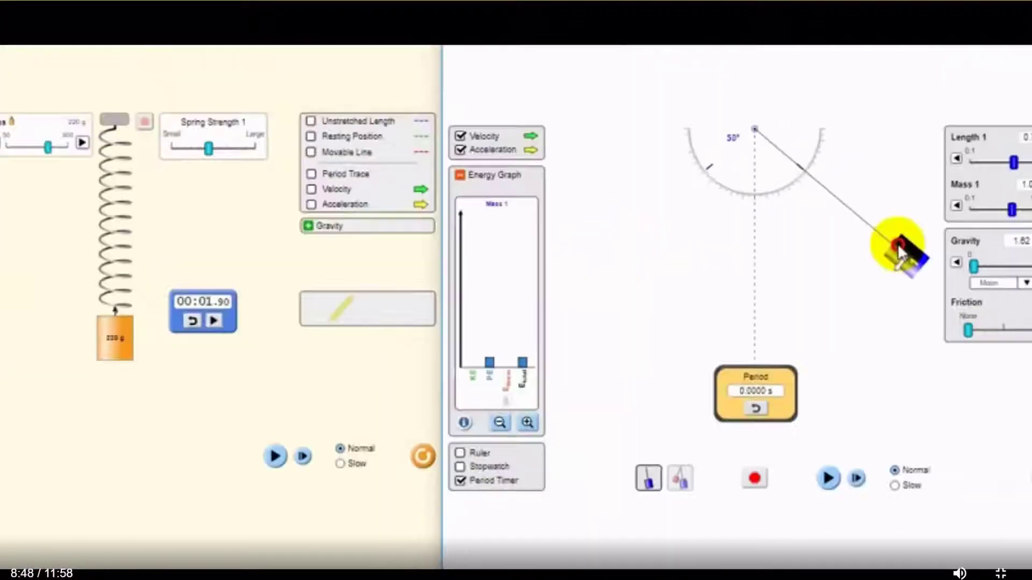
key("7")
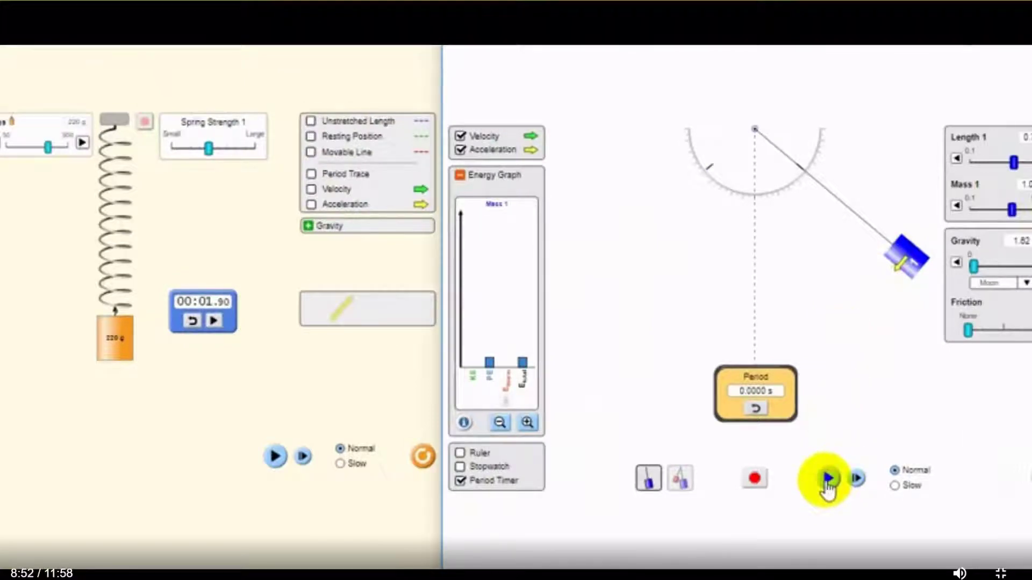
key("8")
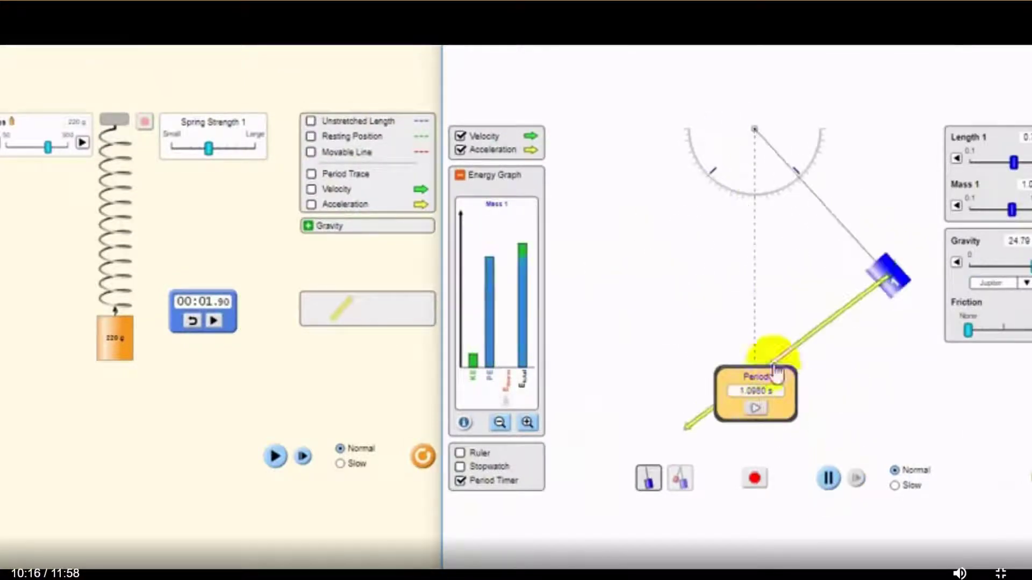
key("9")
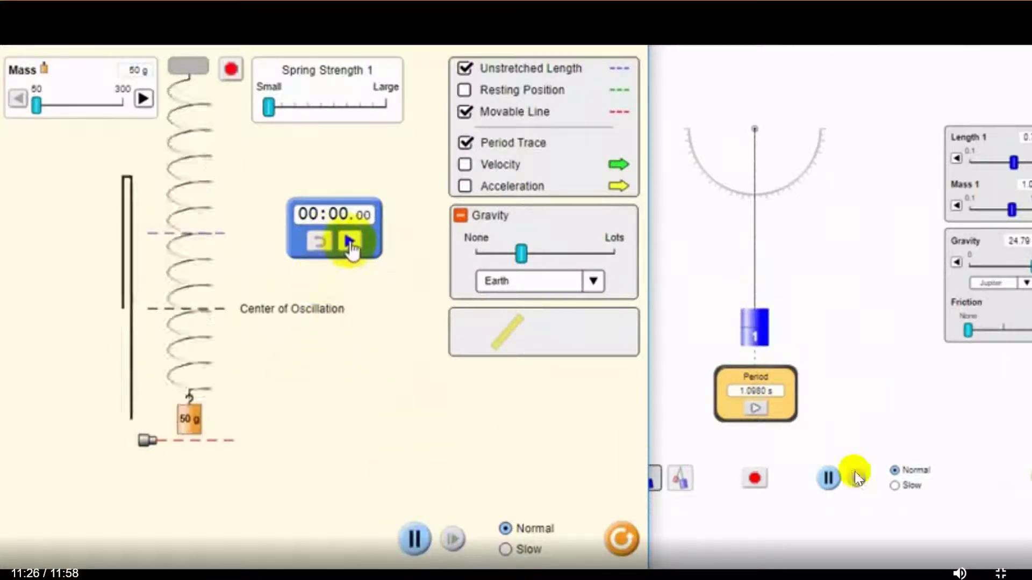
left_click(1000, 571)
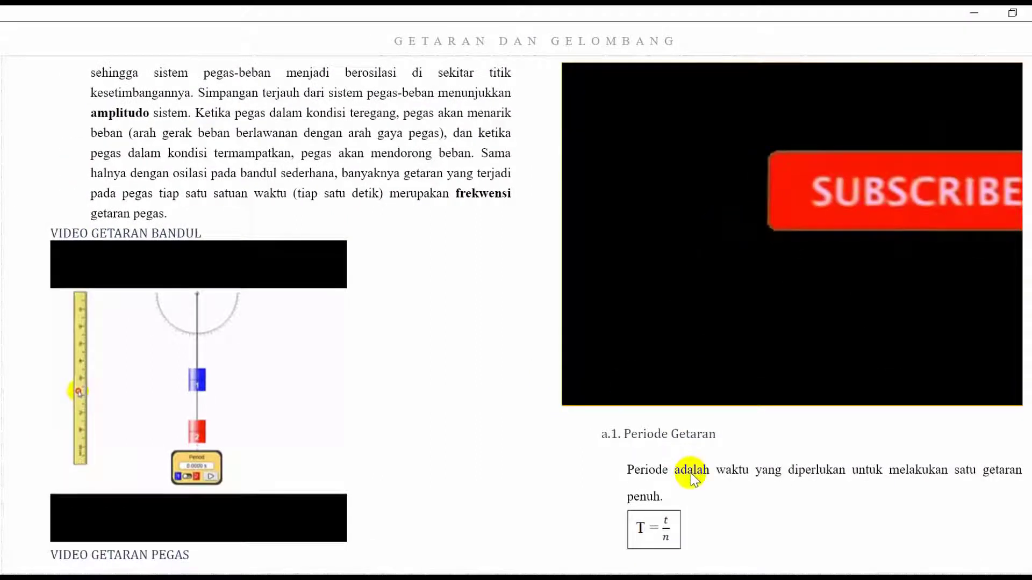
- Page forward through the book from Periode Getaran to the Tes Formatif 1 questions
left_click(1026, 315)
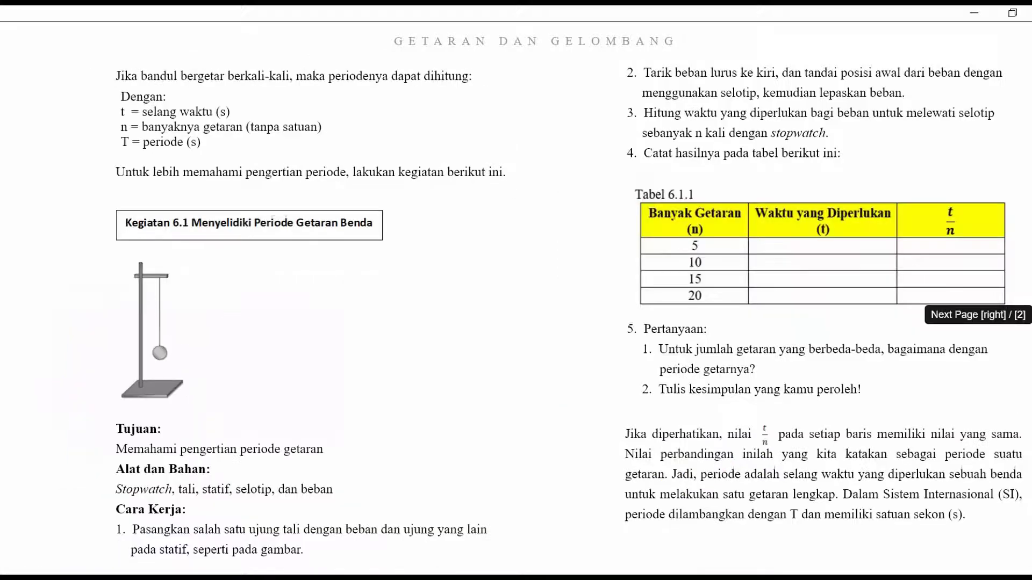
left_click(1027, 315)
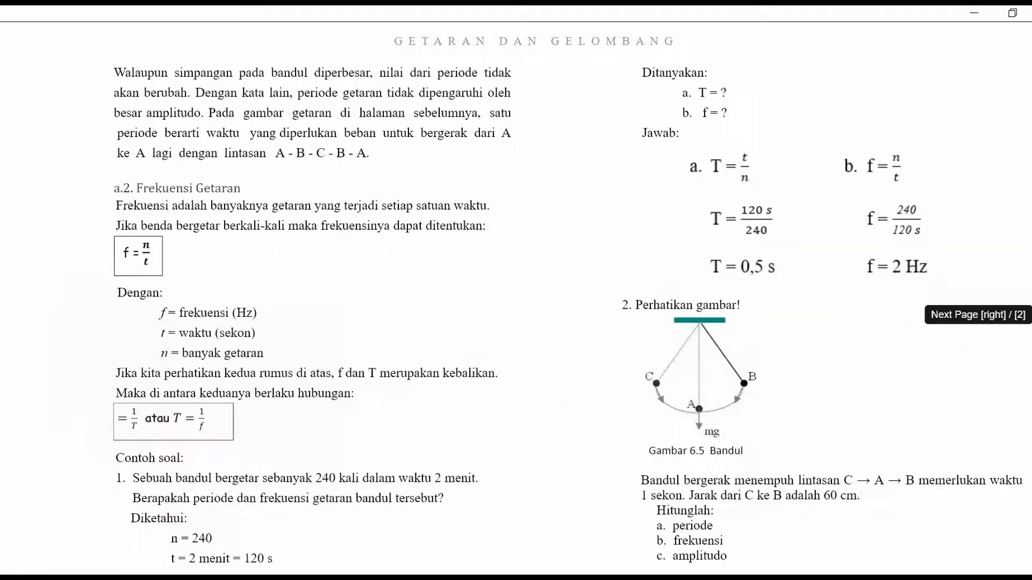
left_click(1026, 315)
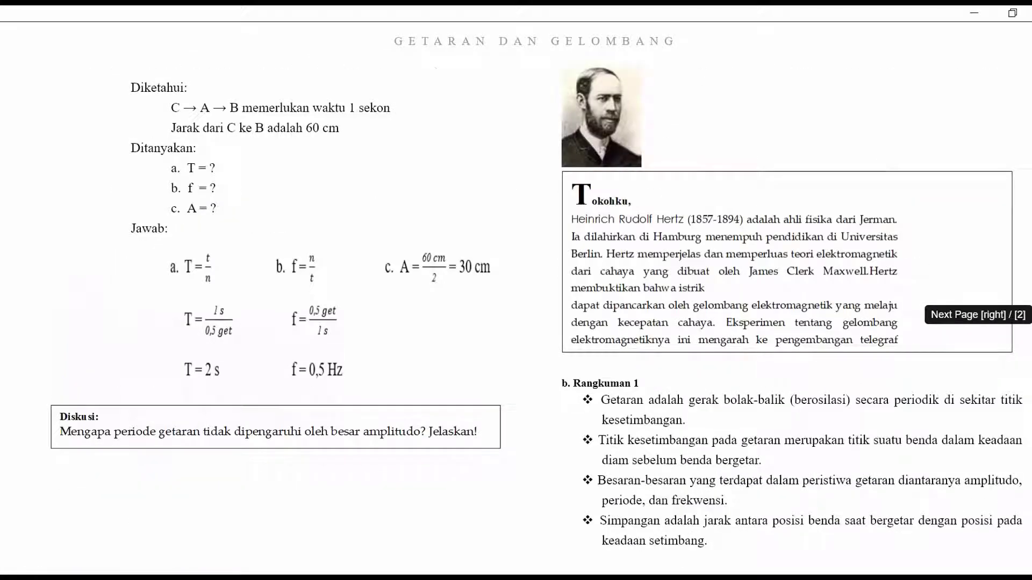
left_click(1027, 315)
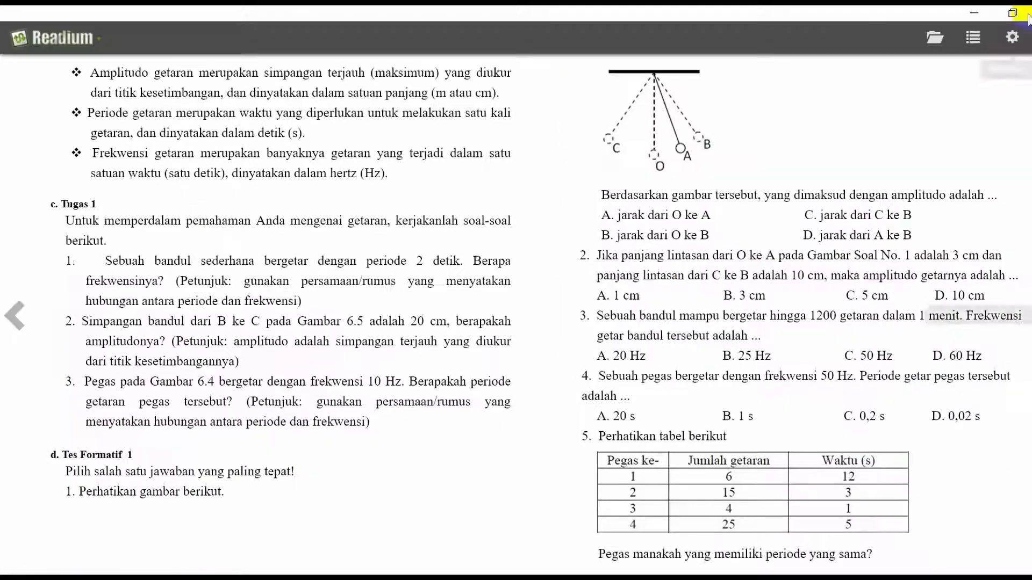
- Show the table of contents and use it to visit Rangkuman 2, VIDEO GETARAN BANDUL, Panjang gelombang and C. EVALUASI
left_click(974, 39)
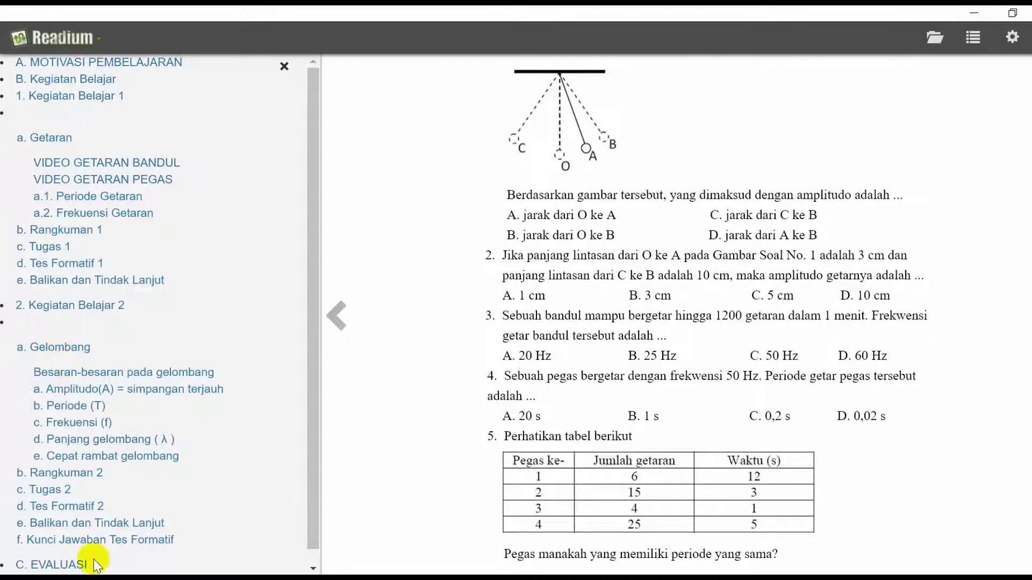
scroll(84, 549, "down", 1)
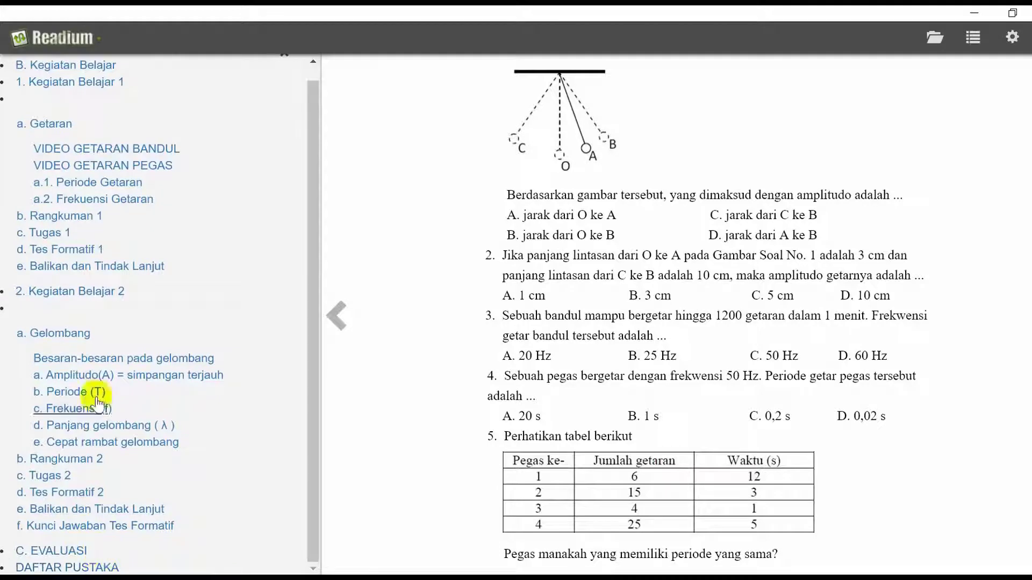
scroll(124, 145, "up", 1)
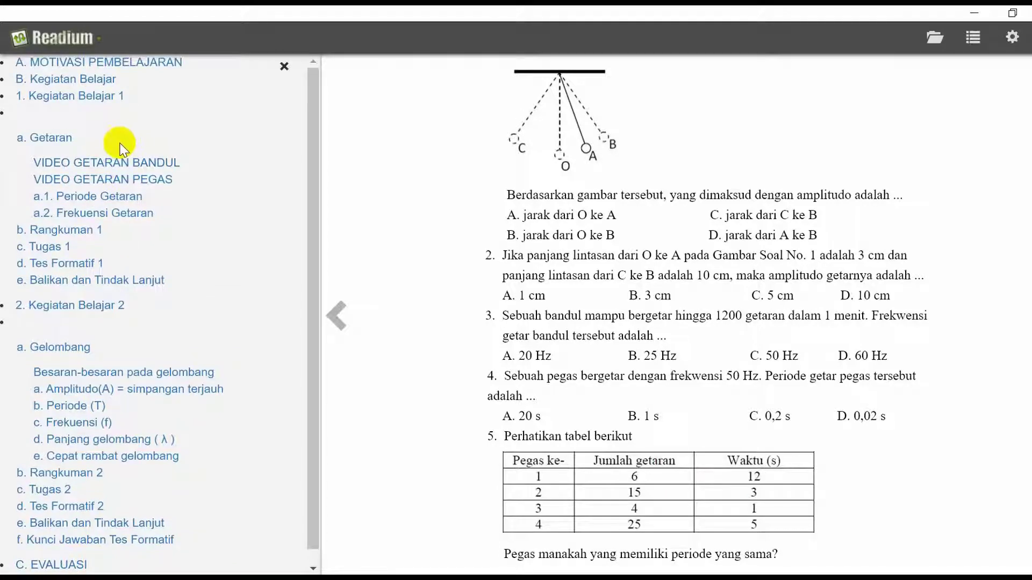
scroll(122, 147, "down", 1)
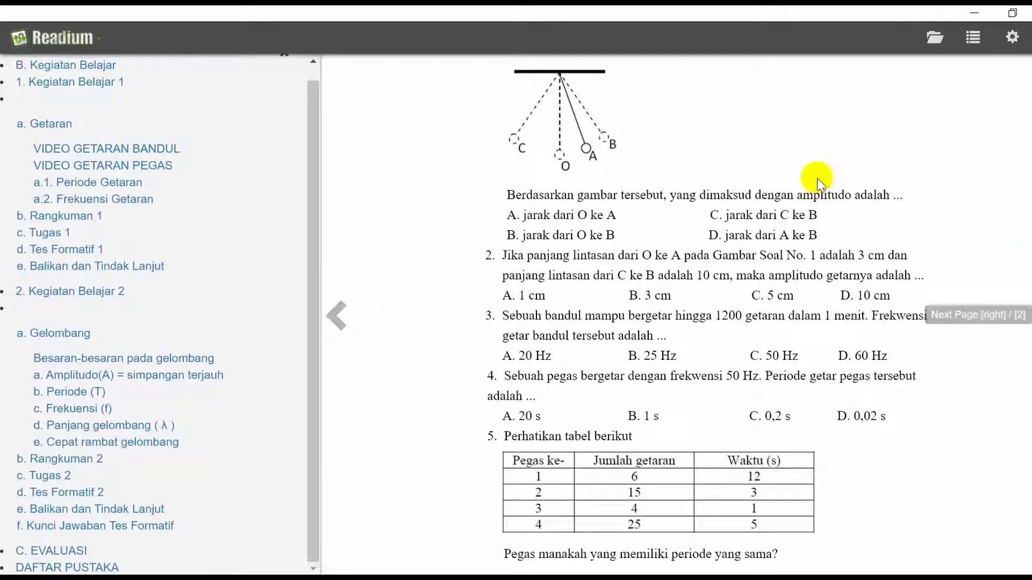
left_click(87, 463)
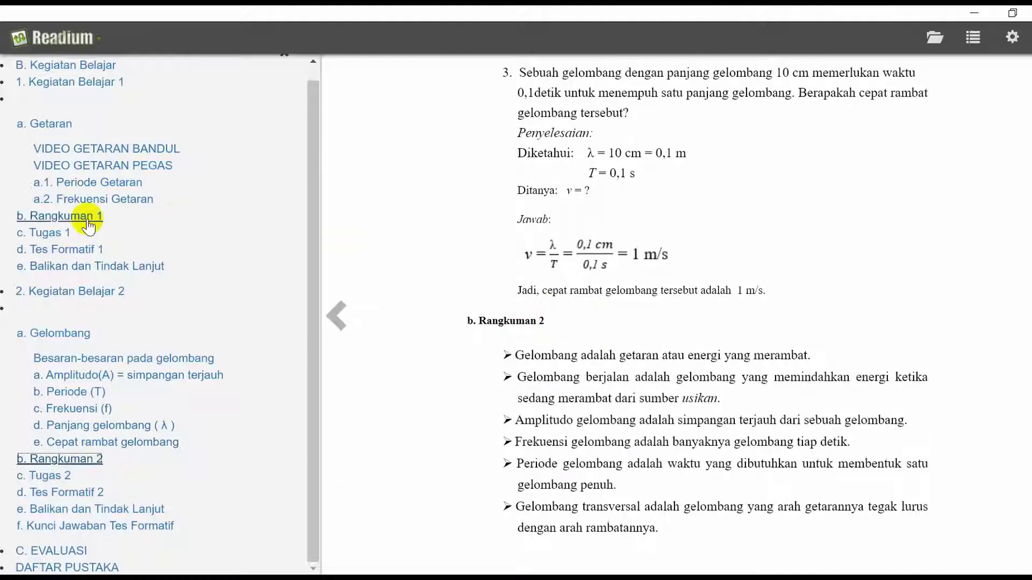
left_click(102, 156)
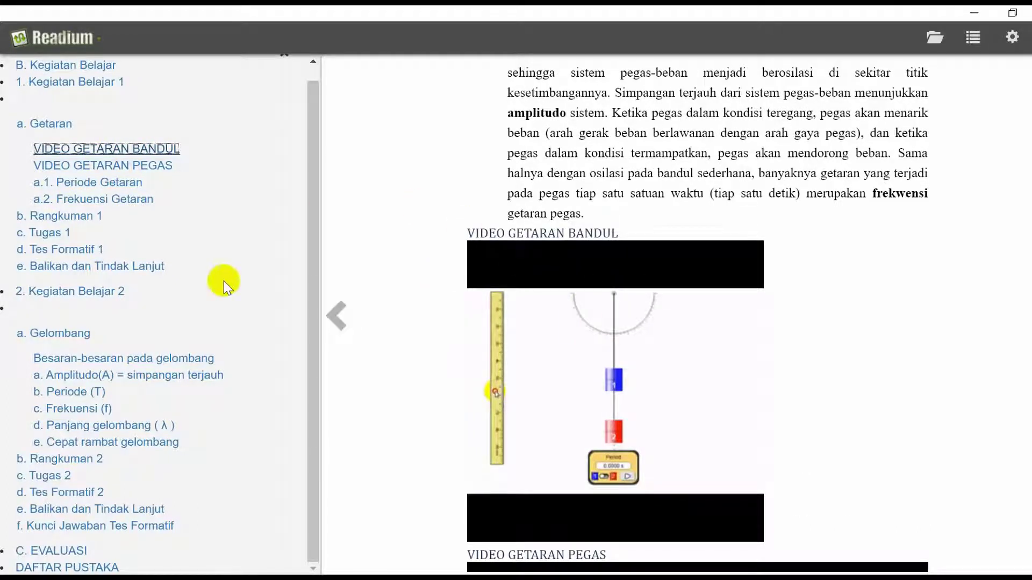
left_click(125, 429)
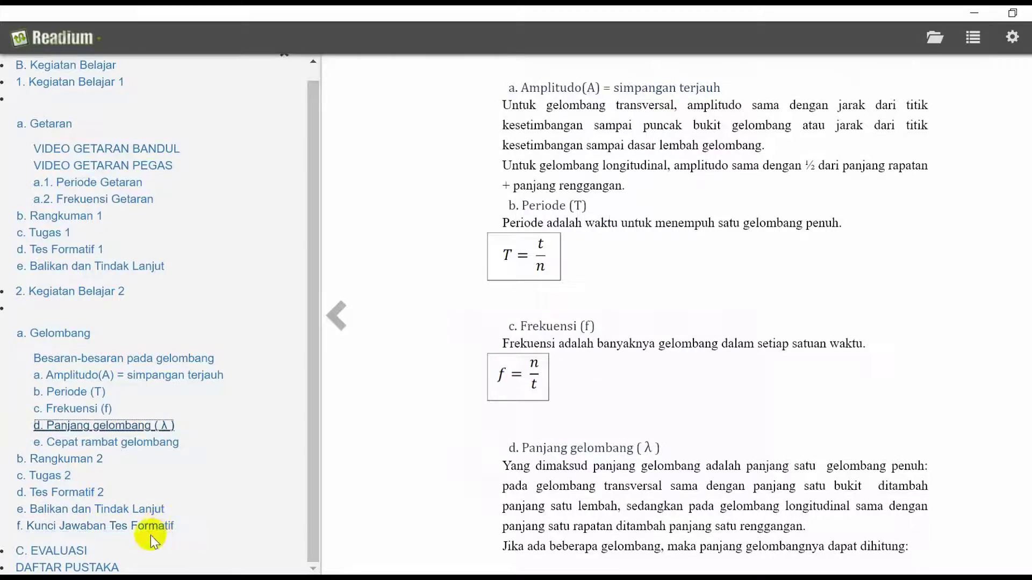
left_click(63, 552)
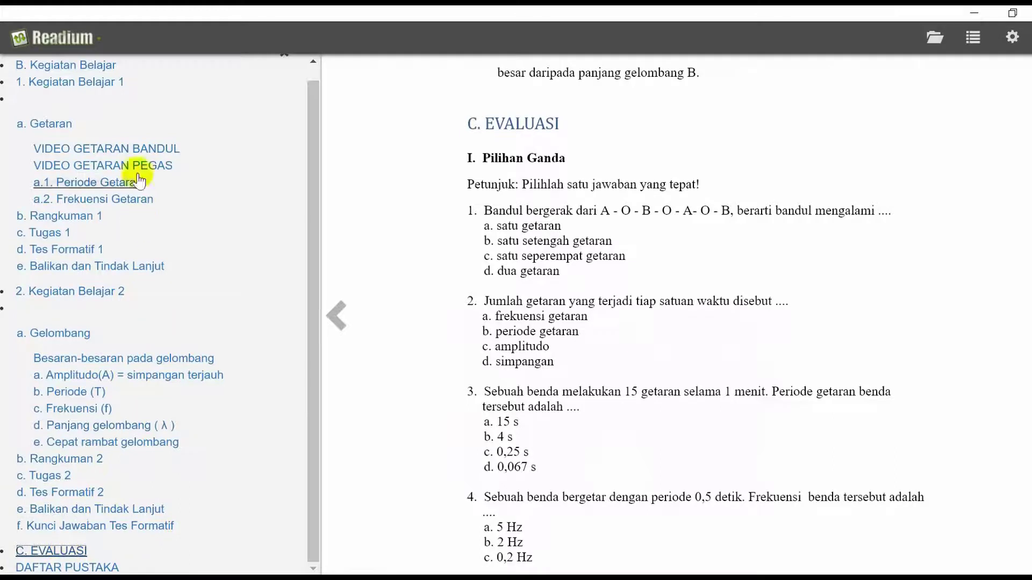
- Visit A. MOTIVASI PEMBELAJARAN, Tes Formatif 1 and Amplitudo(A) from the table of contents, and return to A. MOTIVASI PEMBELAJARAN
scroll(132, 142, "up", 1)
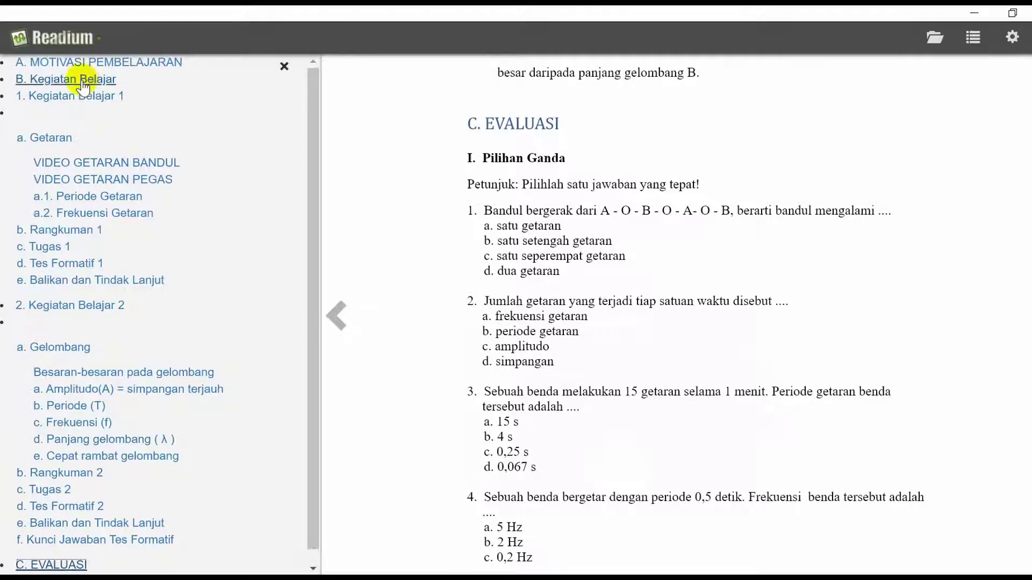
left_click(96, 63)
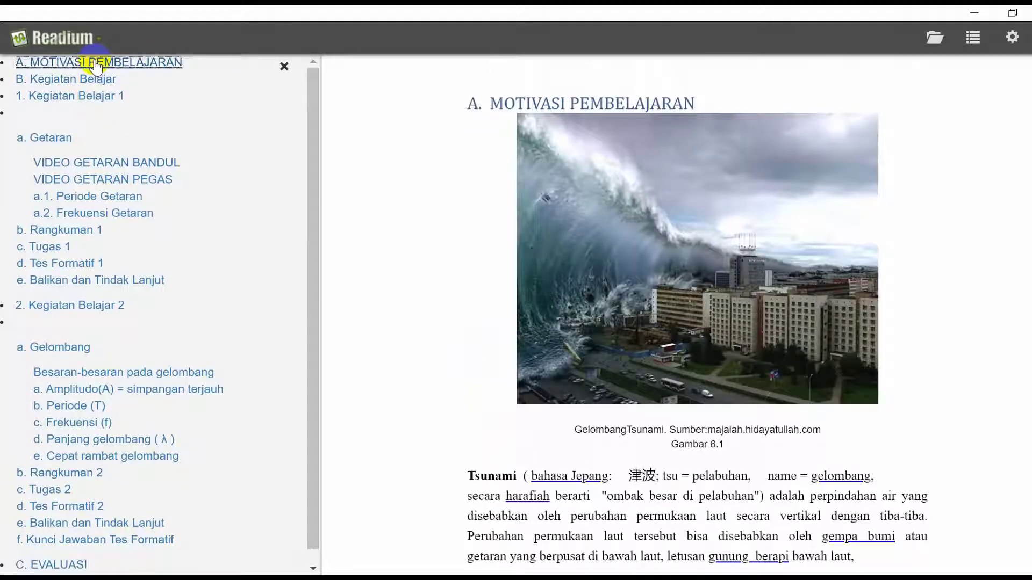
left_click(56, 266)
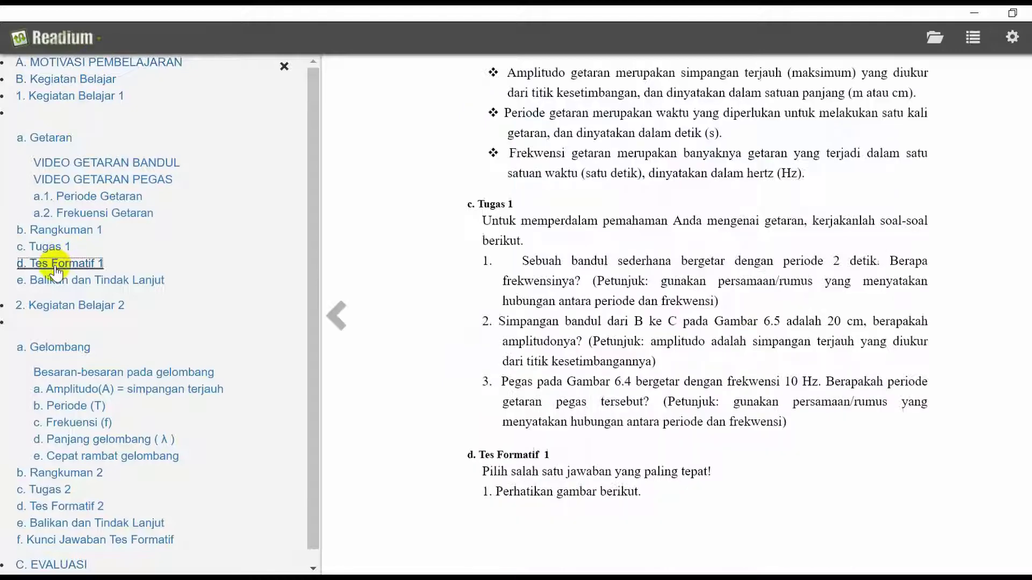
left_click(123, 395)
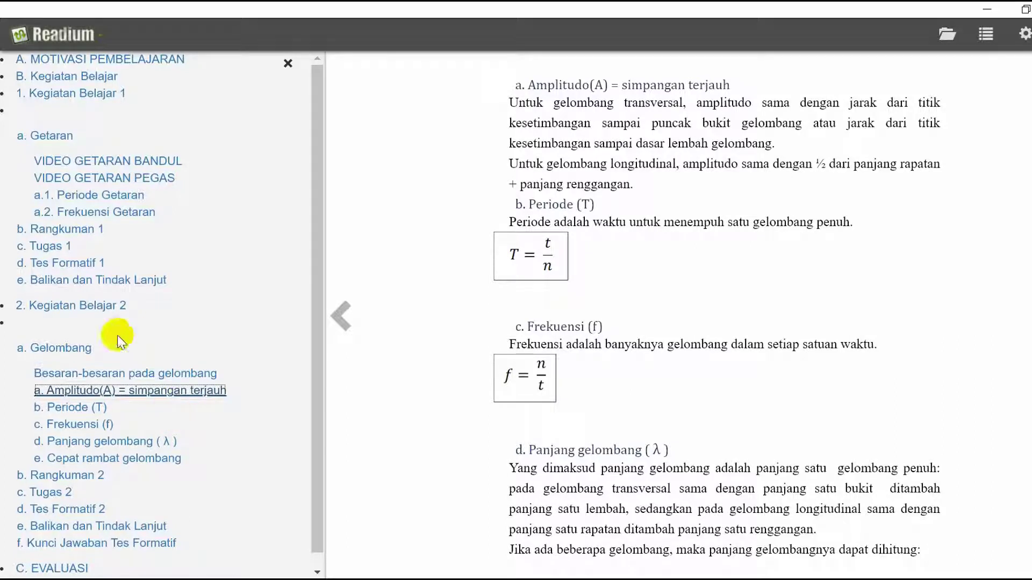
left_click(150, 59)
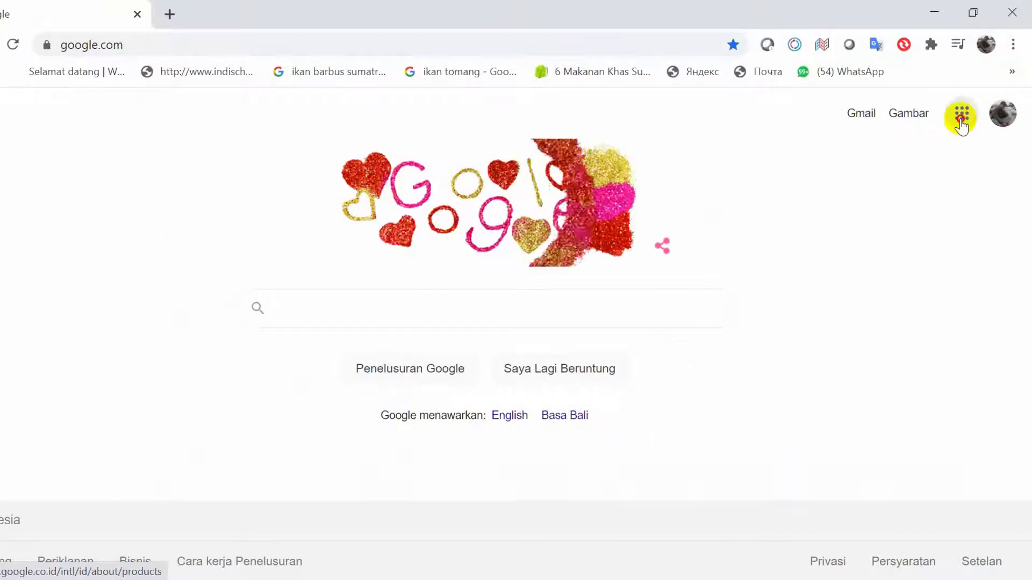
- Switch to Google Drive in the browser, open the E-Book VTOT folder and look through its installers and guides
left_click(961, 114)
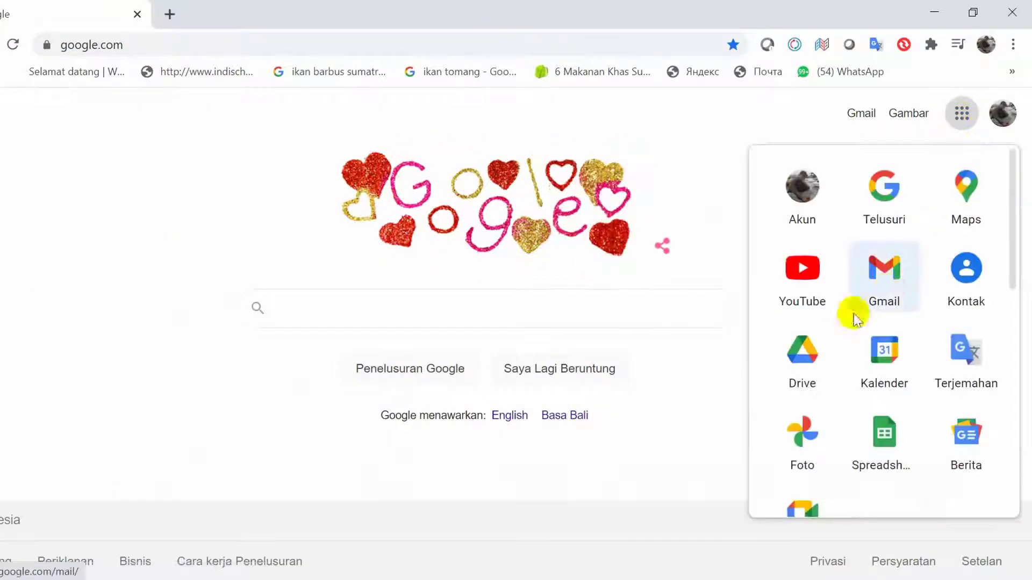
left_click(802, 355)
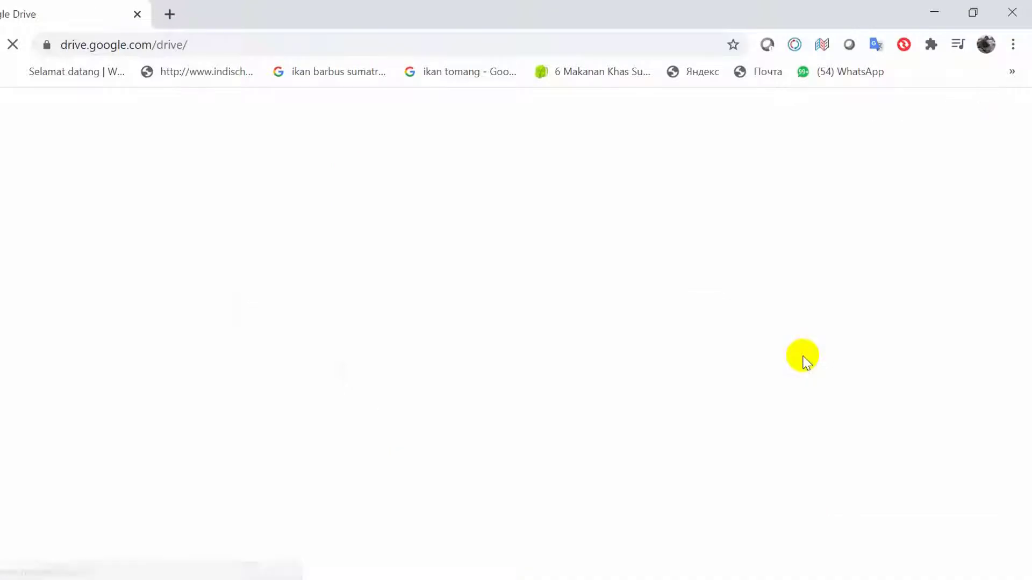
scroll(324, 355, "down", 5)
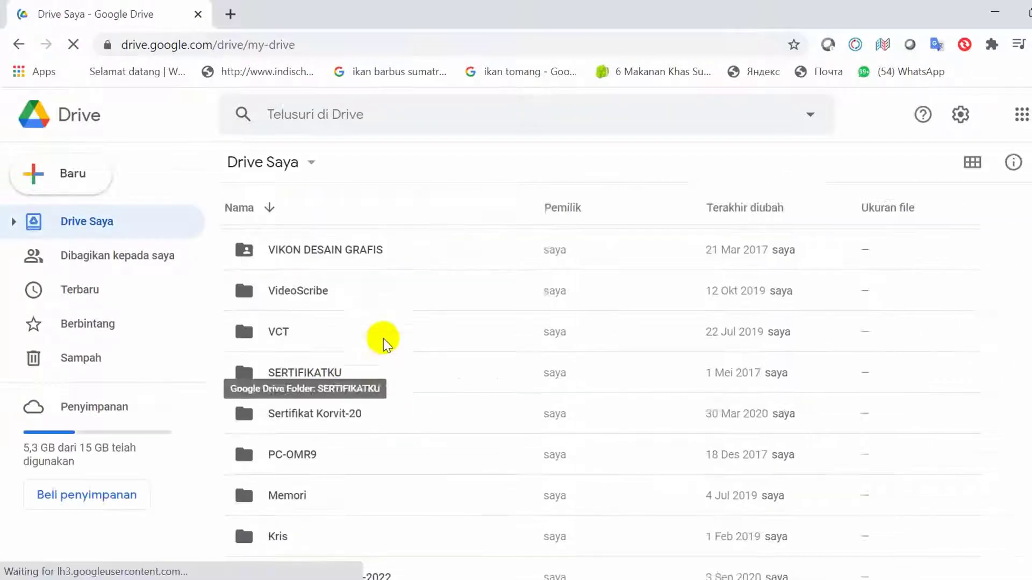
scroll(392, 301, "down", 6)
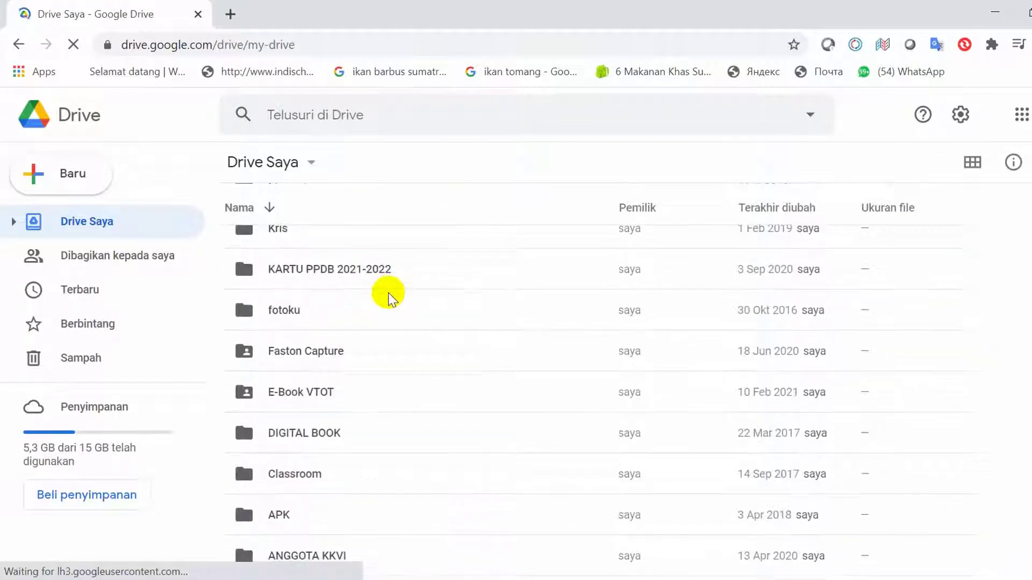
double_click(307, 393)
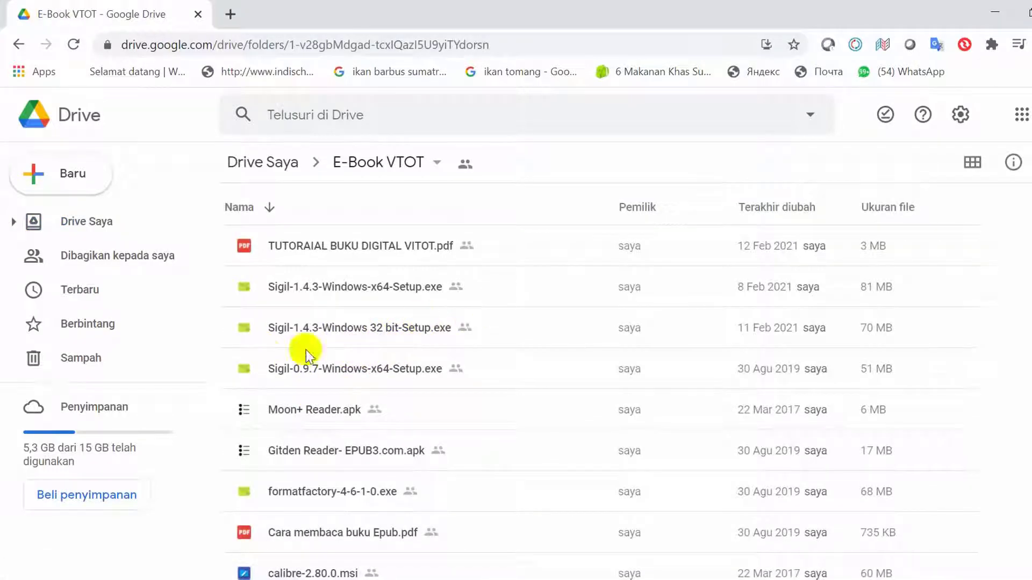
scroll(421, 325, "down", 1)
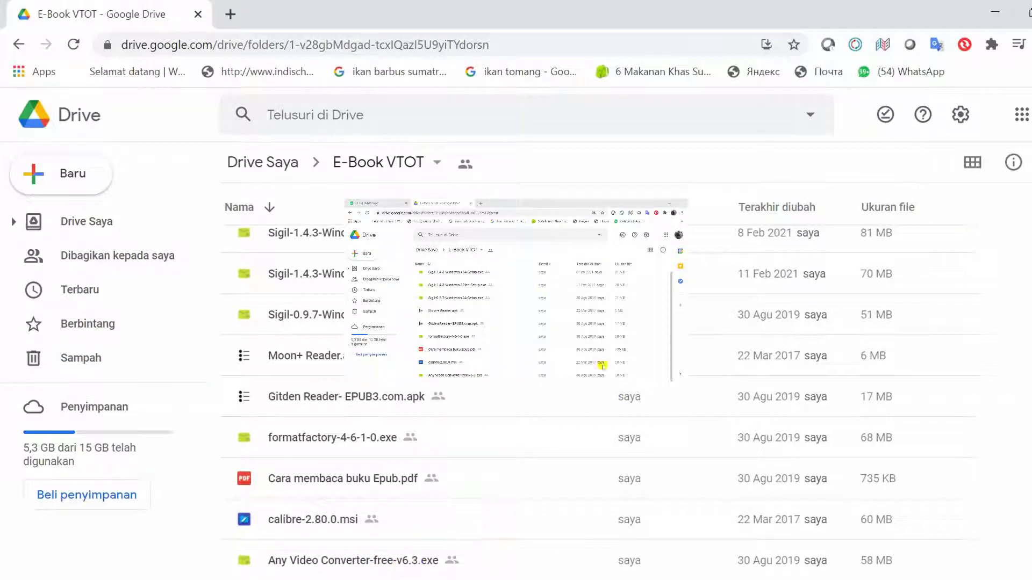
scroll(416, 403, "up", 1)
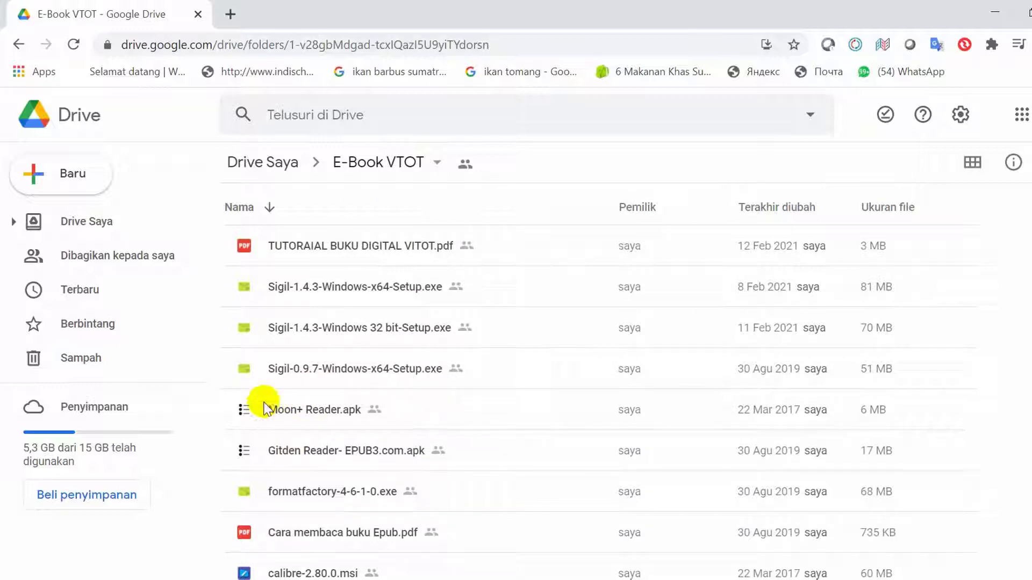
scroll(397, 492, "down", 1)
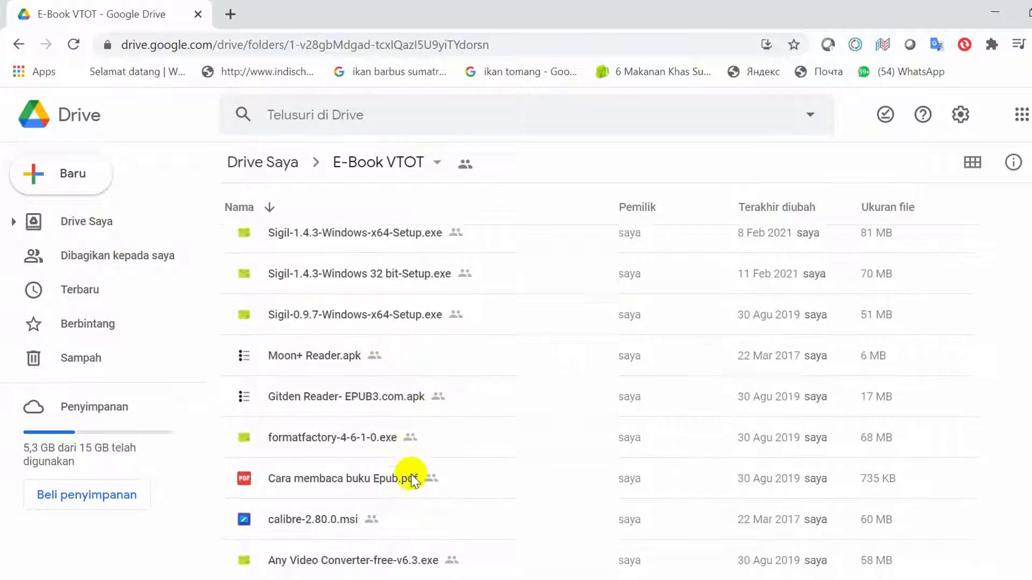